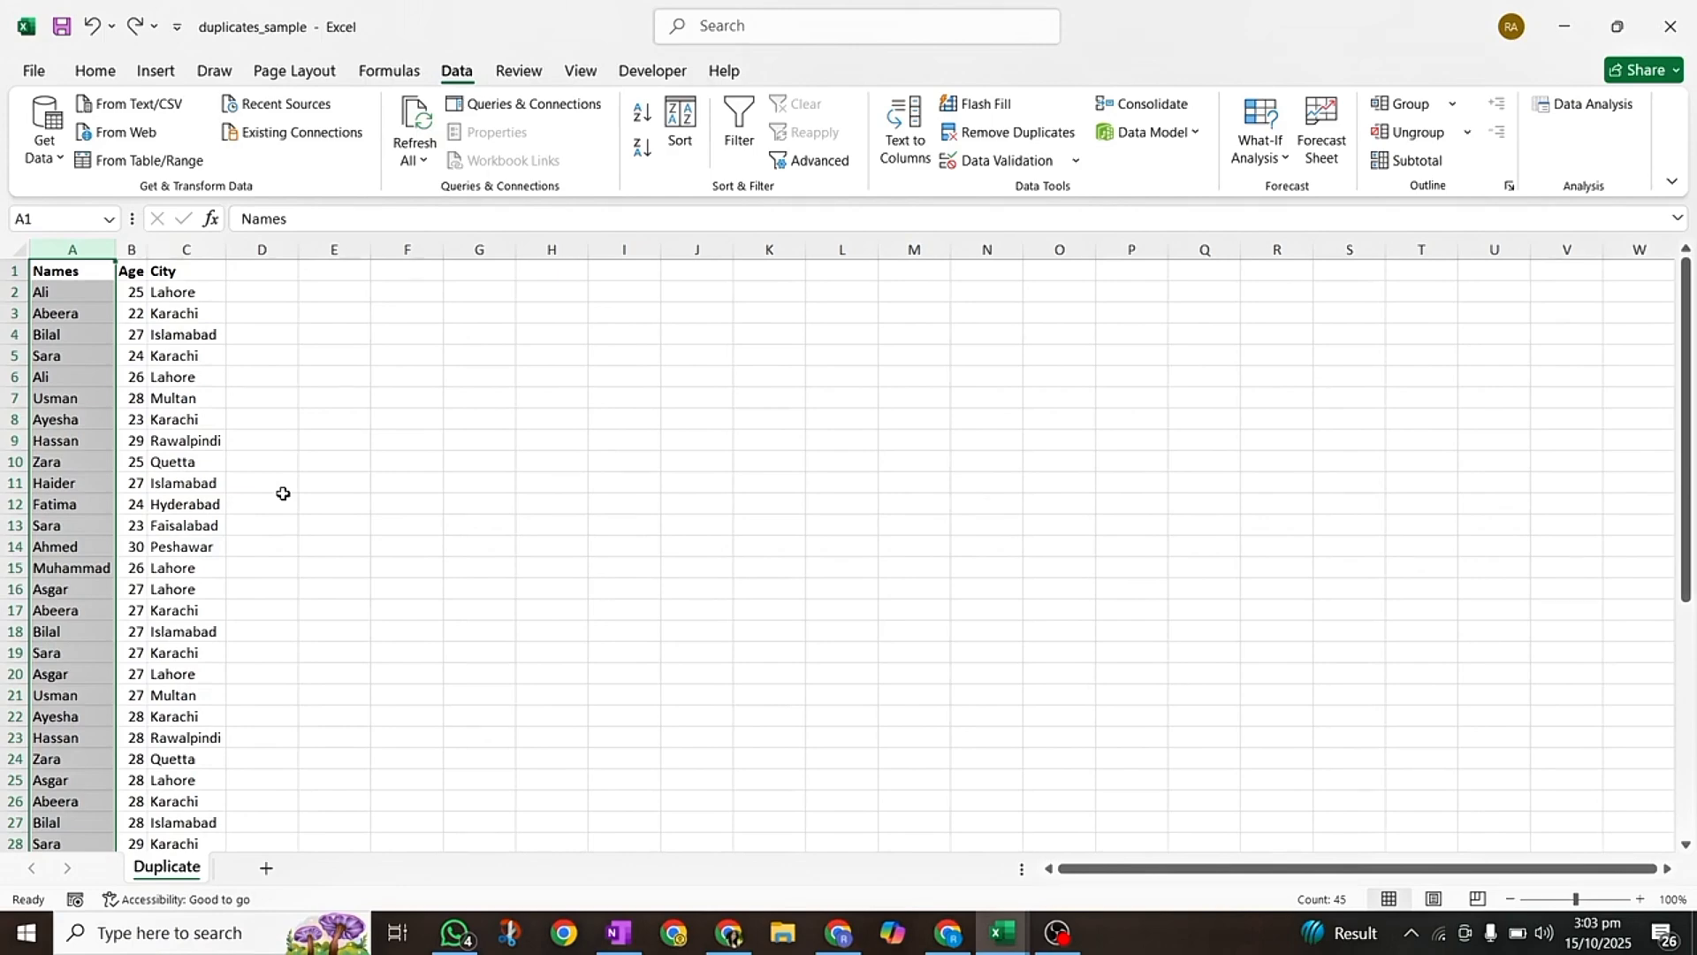
- Highlight duplicate values in the Names column with Light Red Fill with Dark Red Text, and undo the highlighting
click(22, 247)
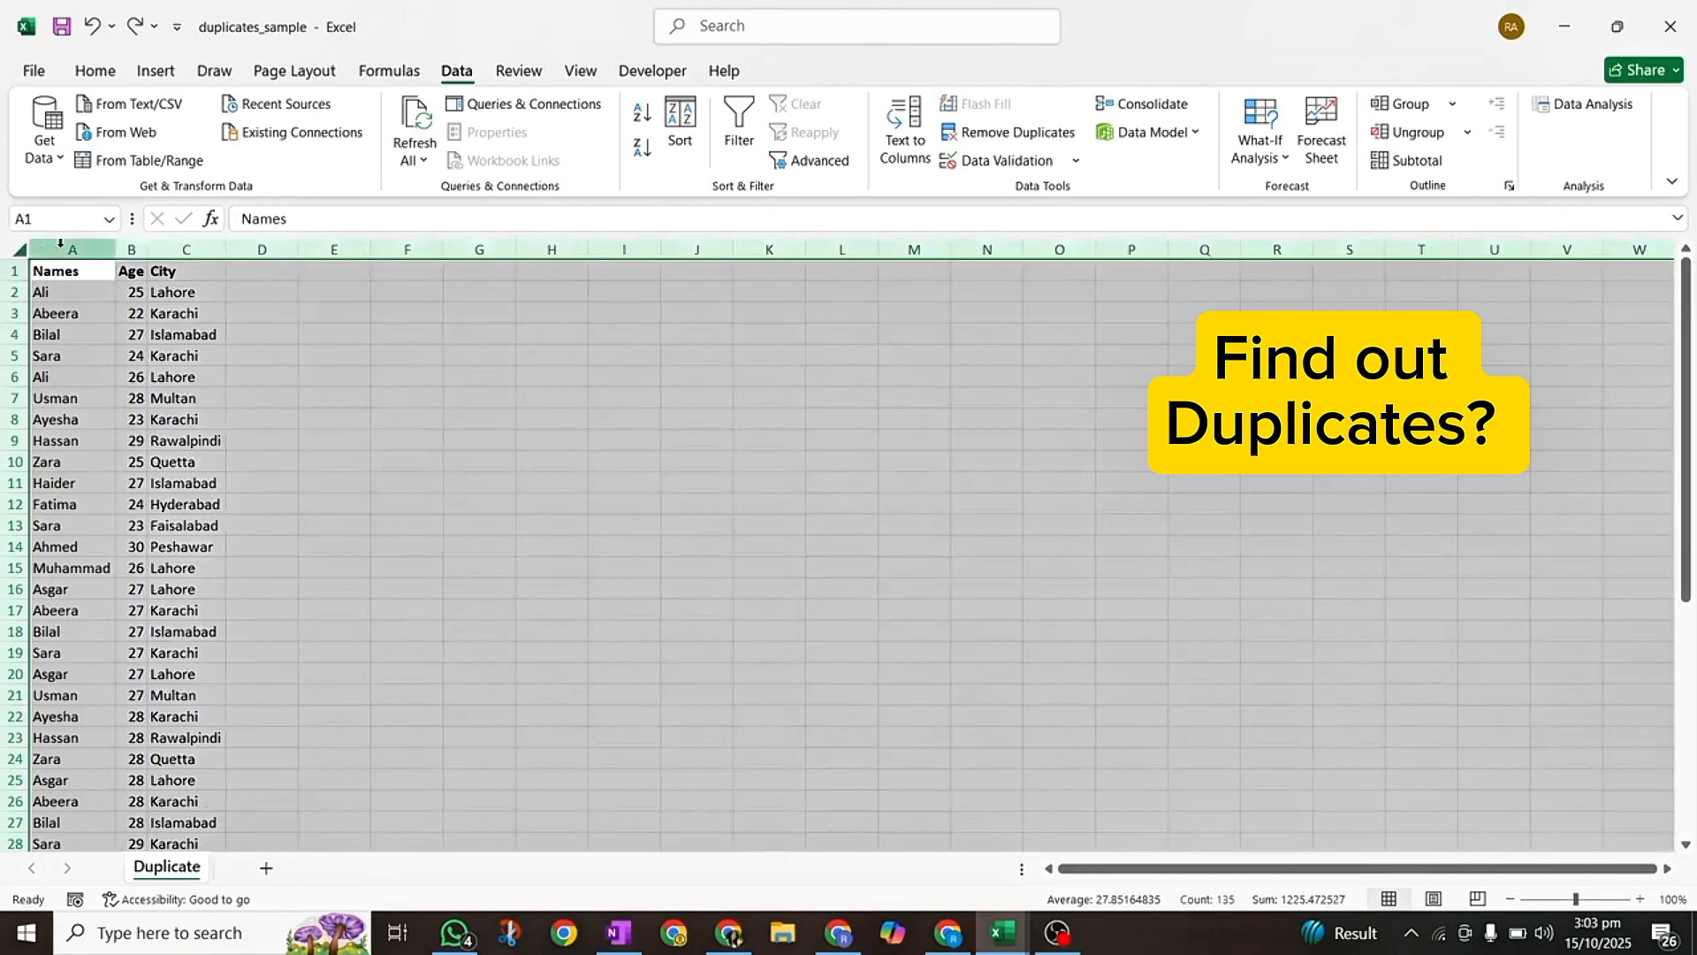
click(61, 246)
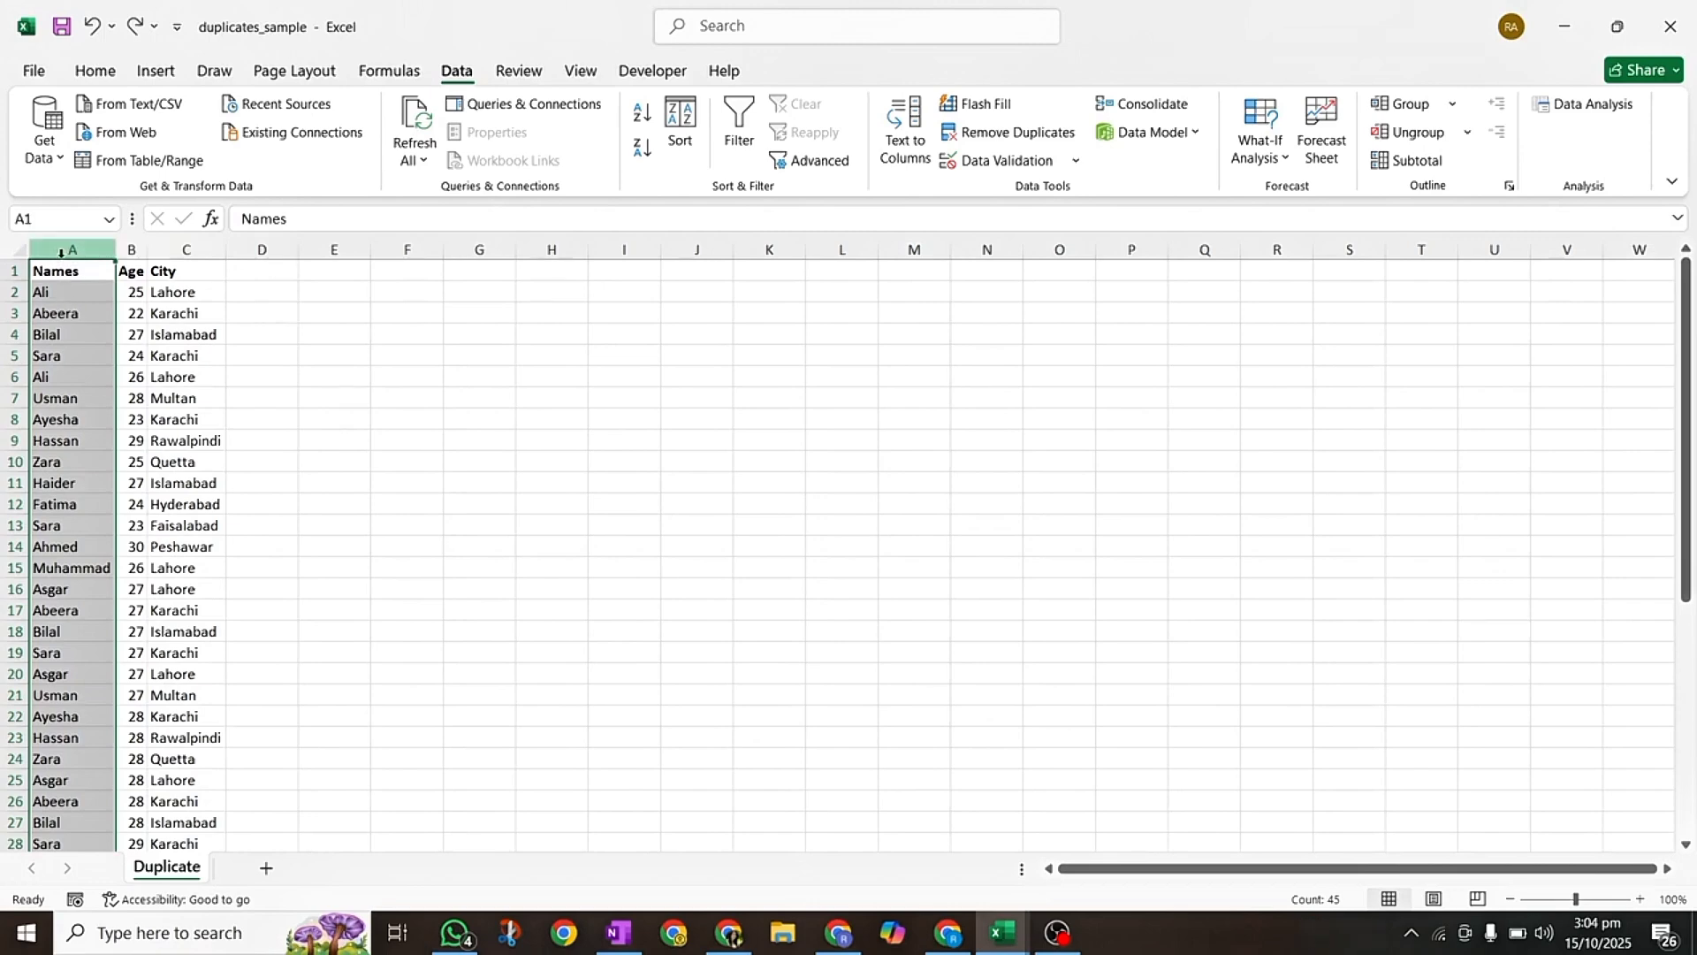
click(93, 70)
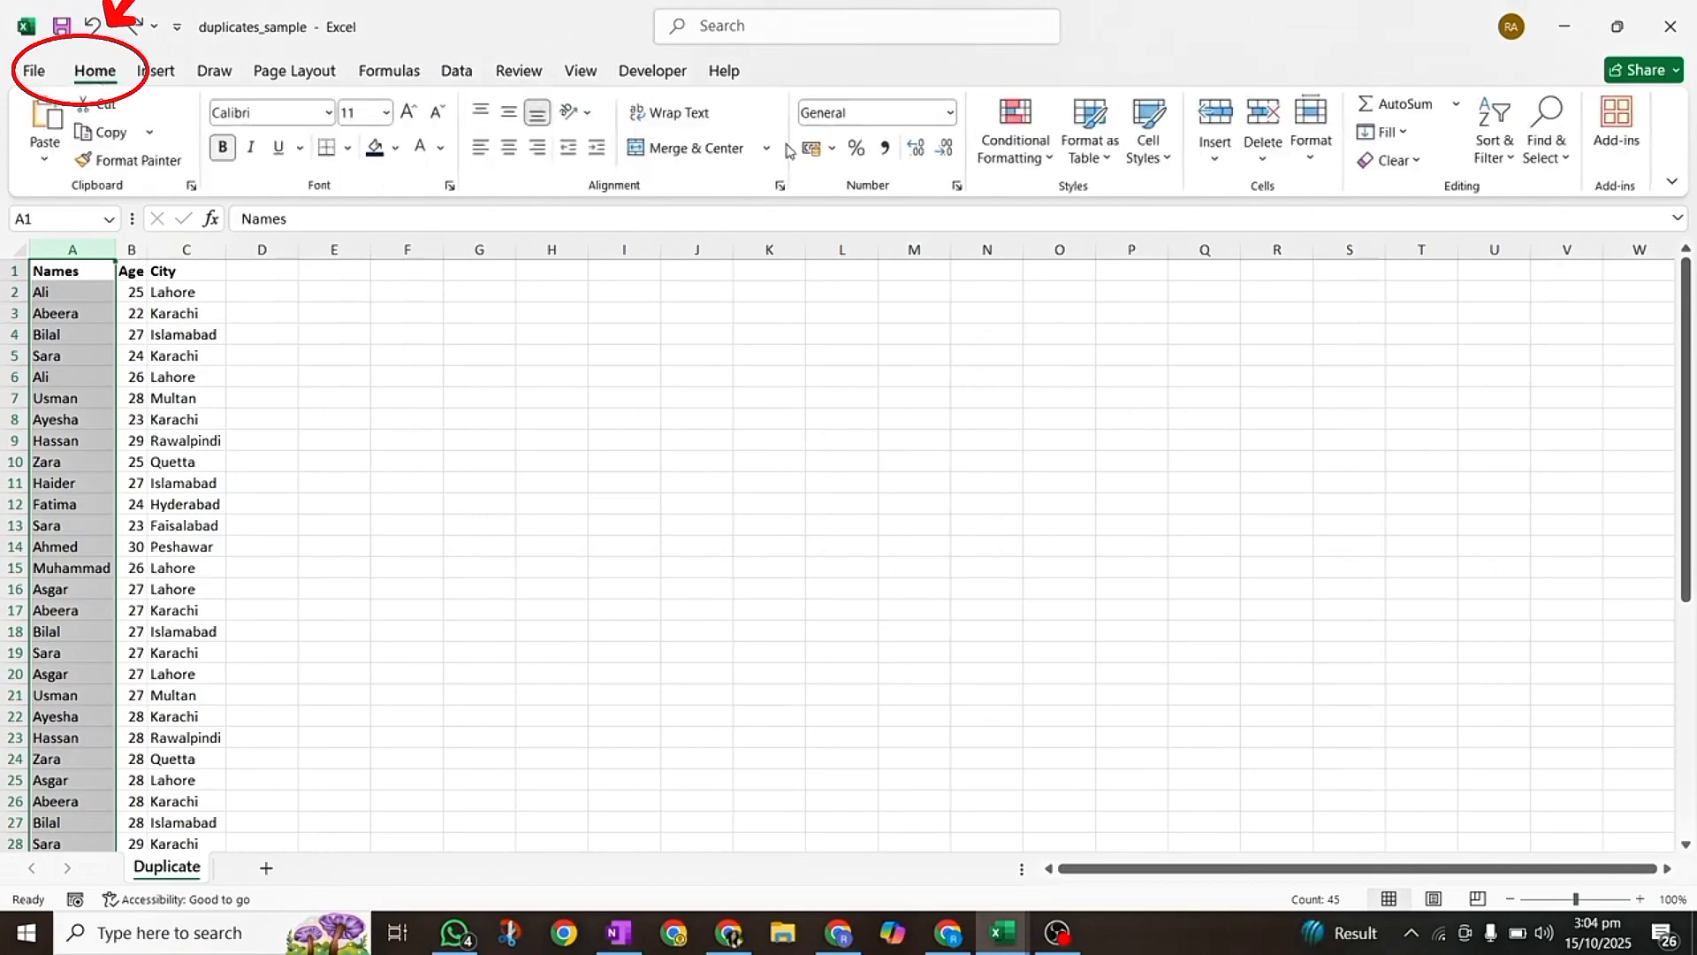
click(1043, 157)
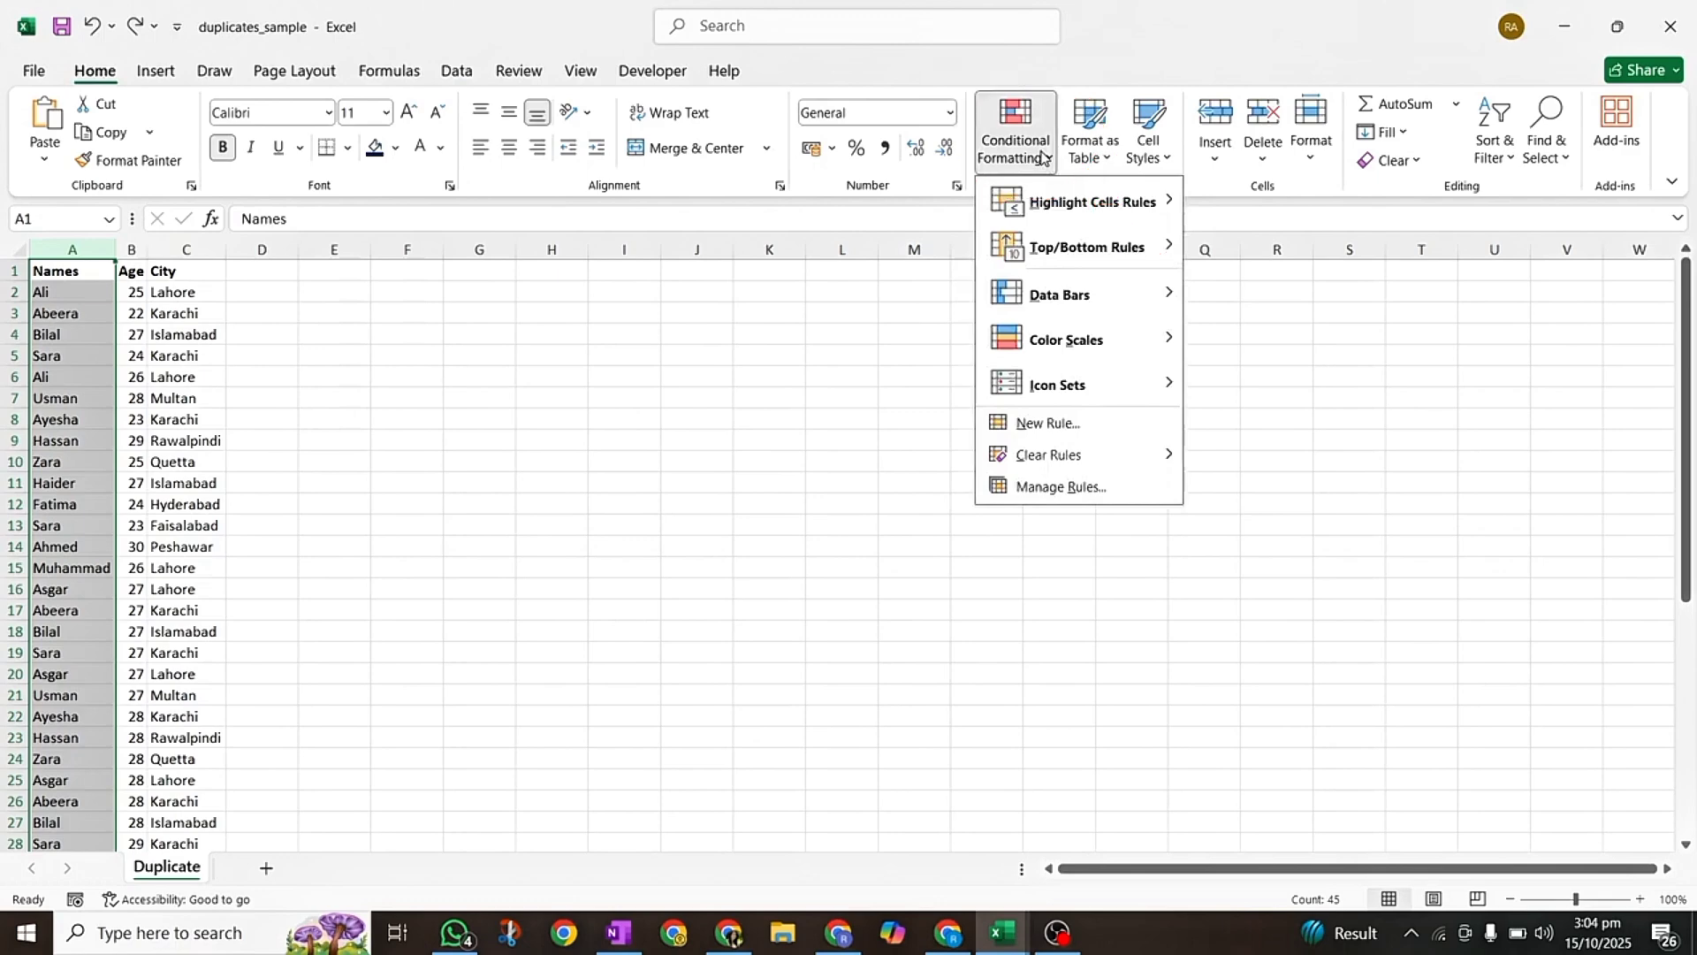
mouse_move(1127, 202)
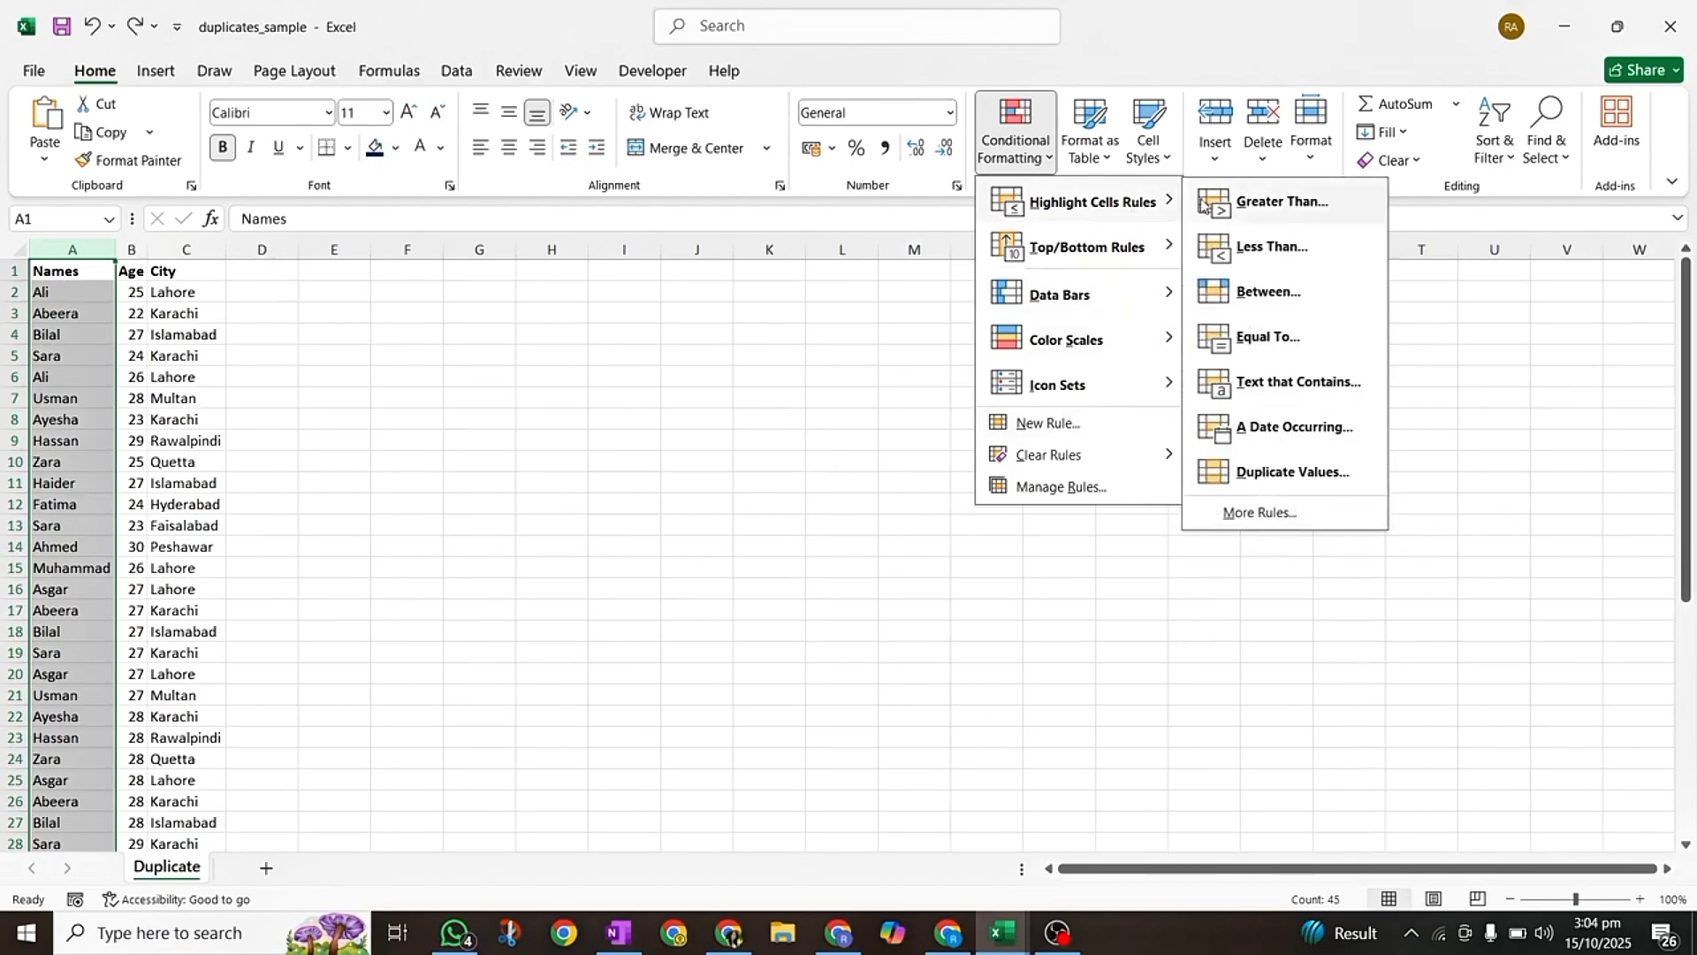
click(1276, 480)
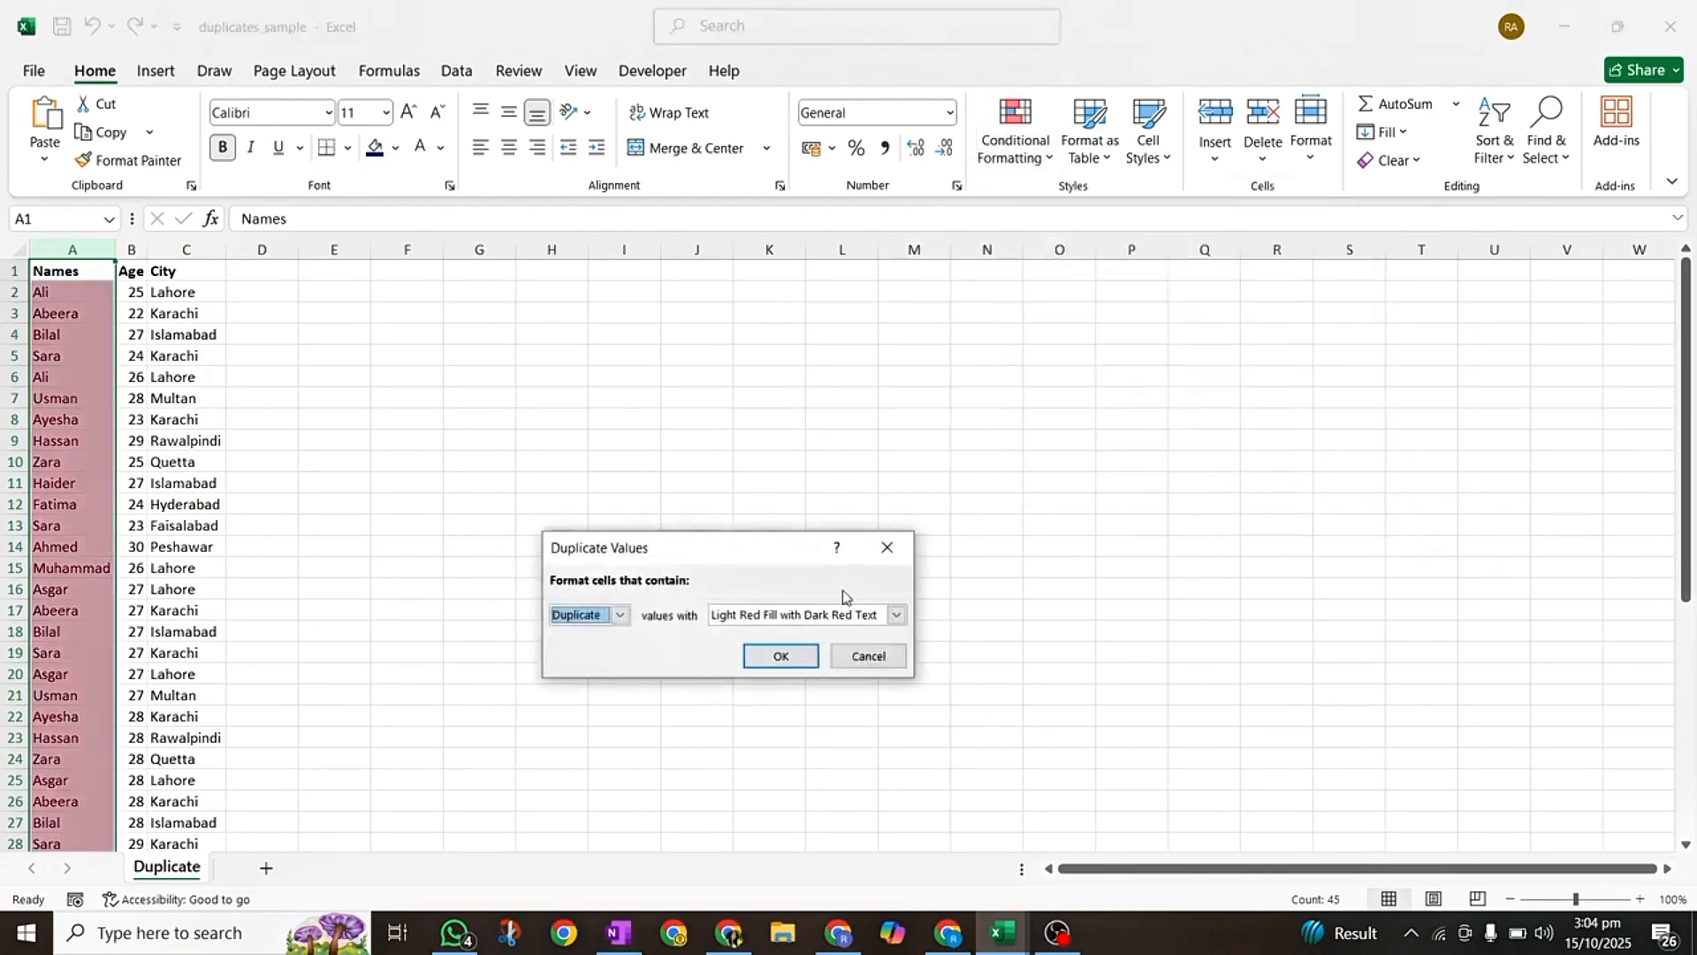
click(763, 658)
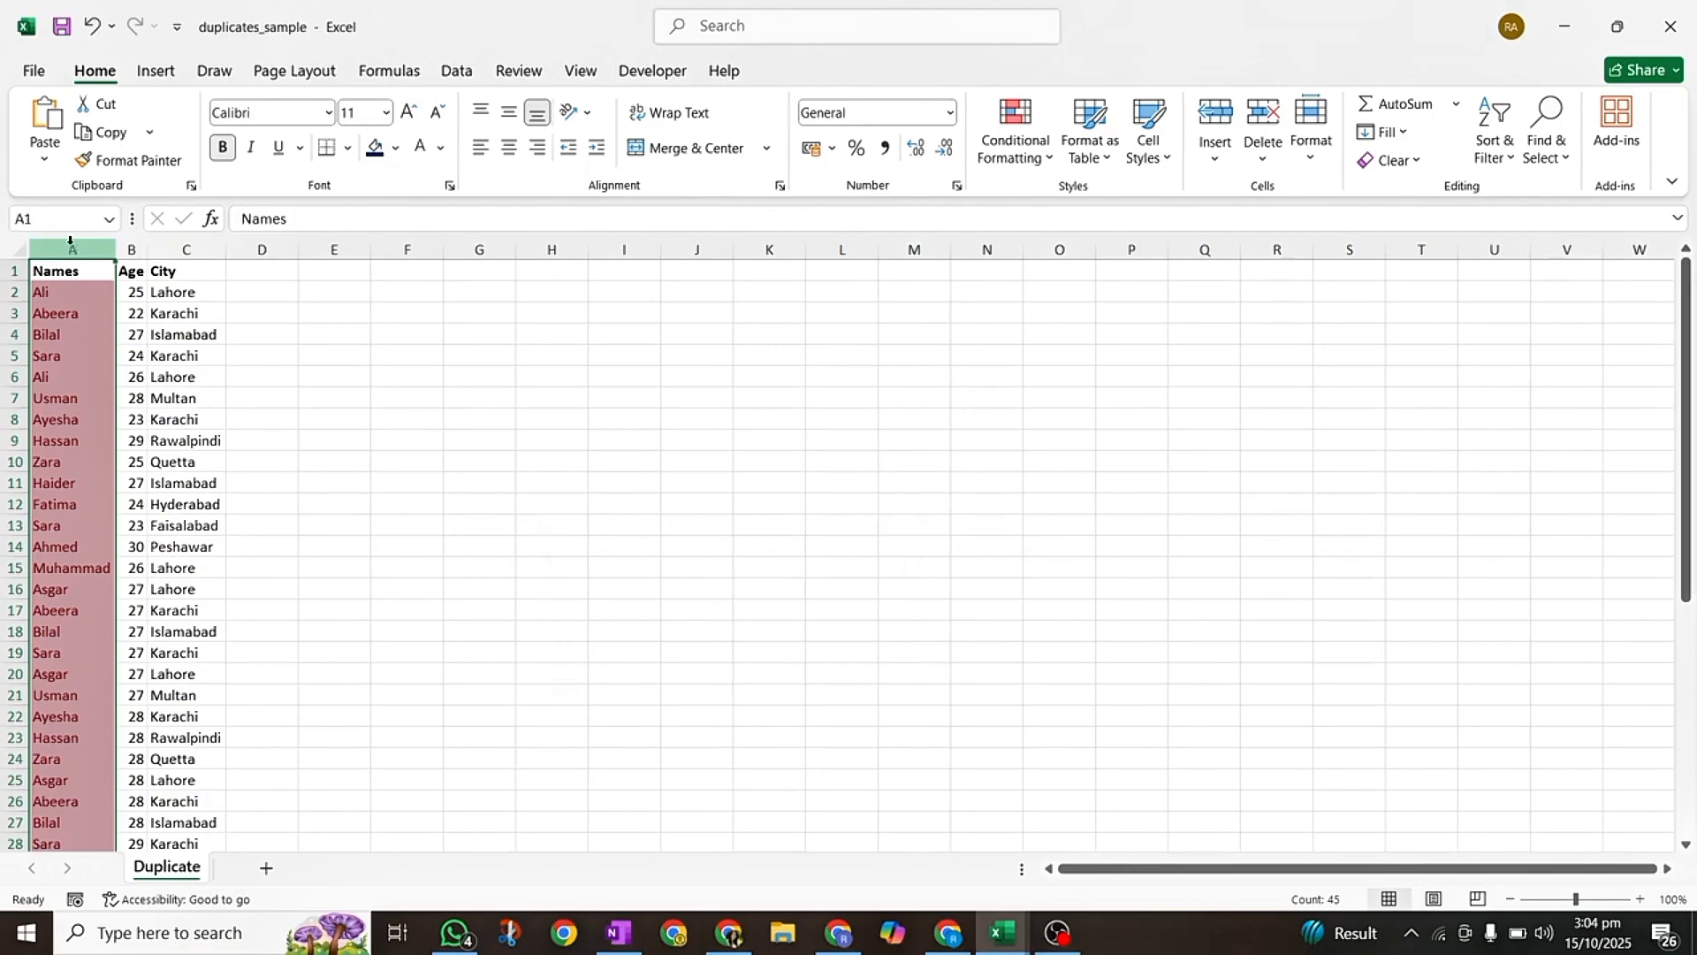
key(ctrl+z)
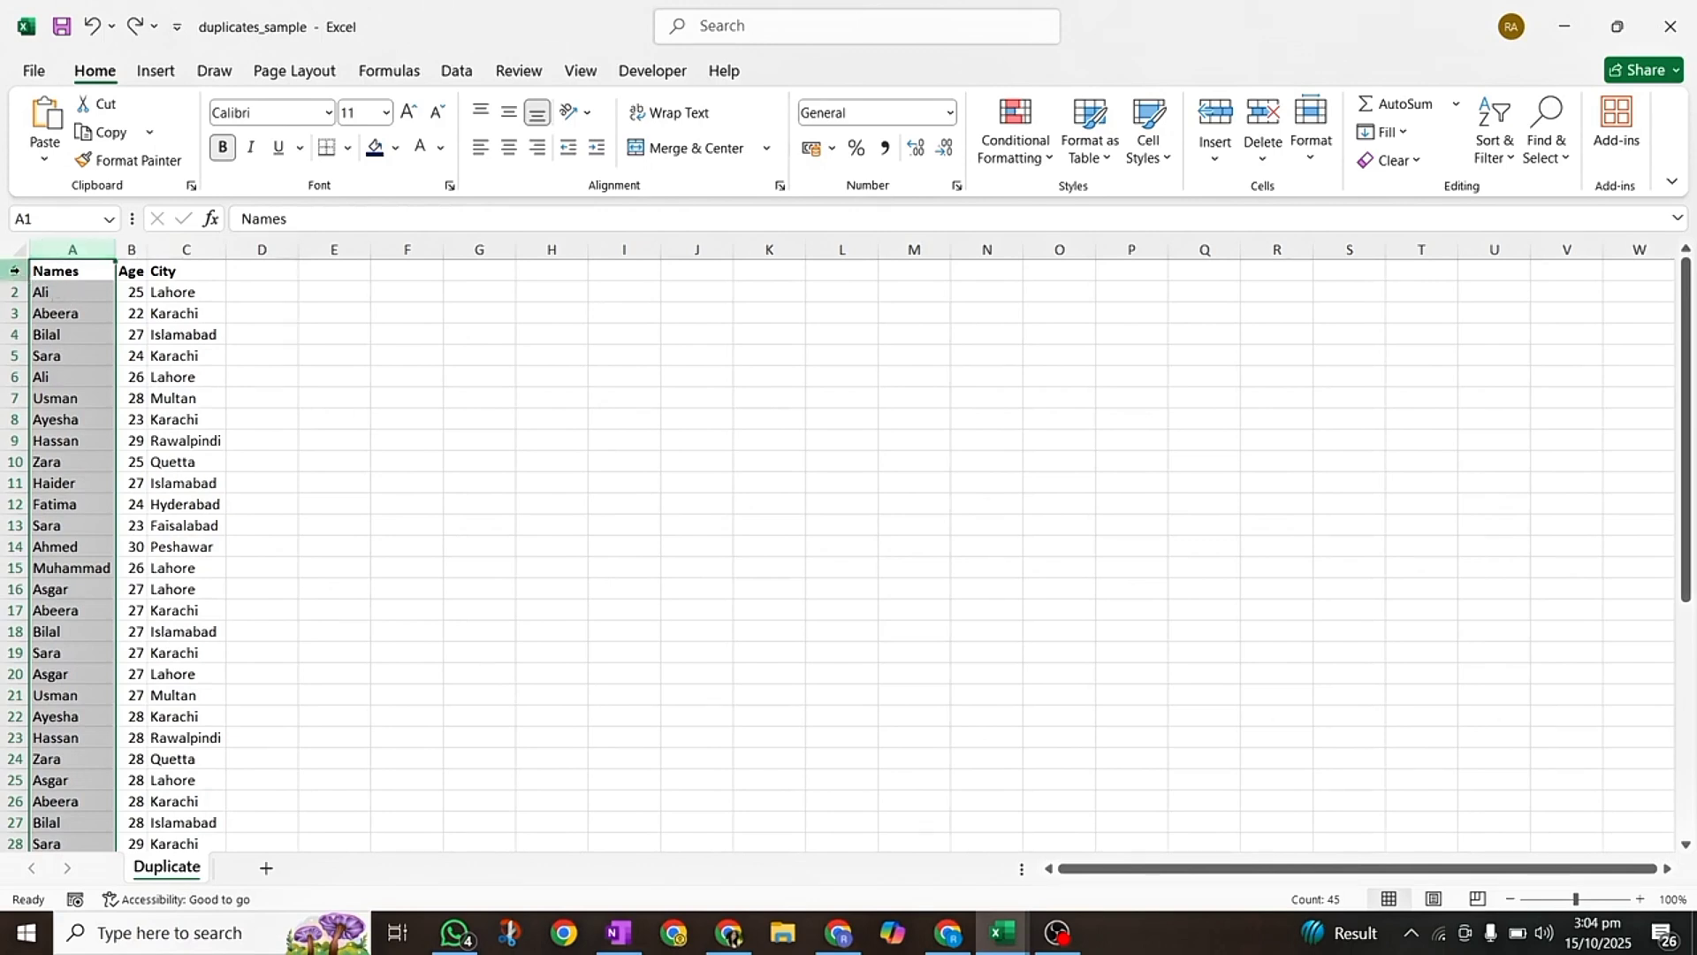
- Highlight duplicate values across the whole Names, Age and City table with Light Red Fill with Dark Red Text
click(64, 270)
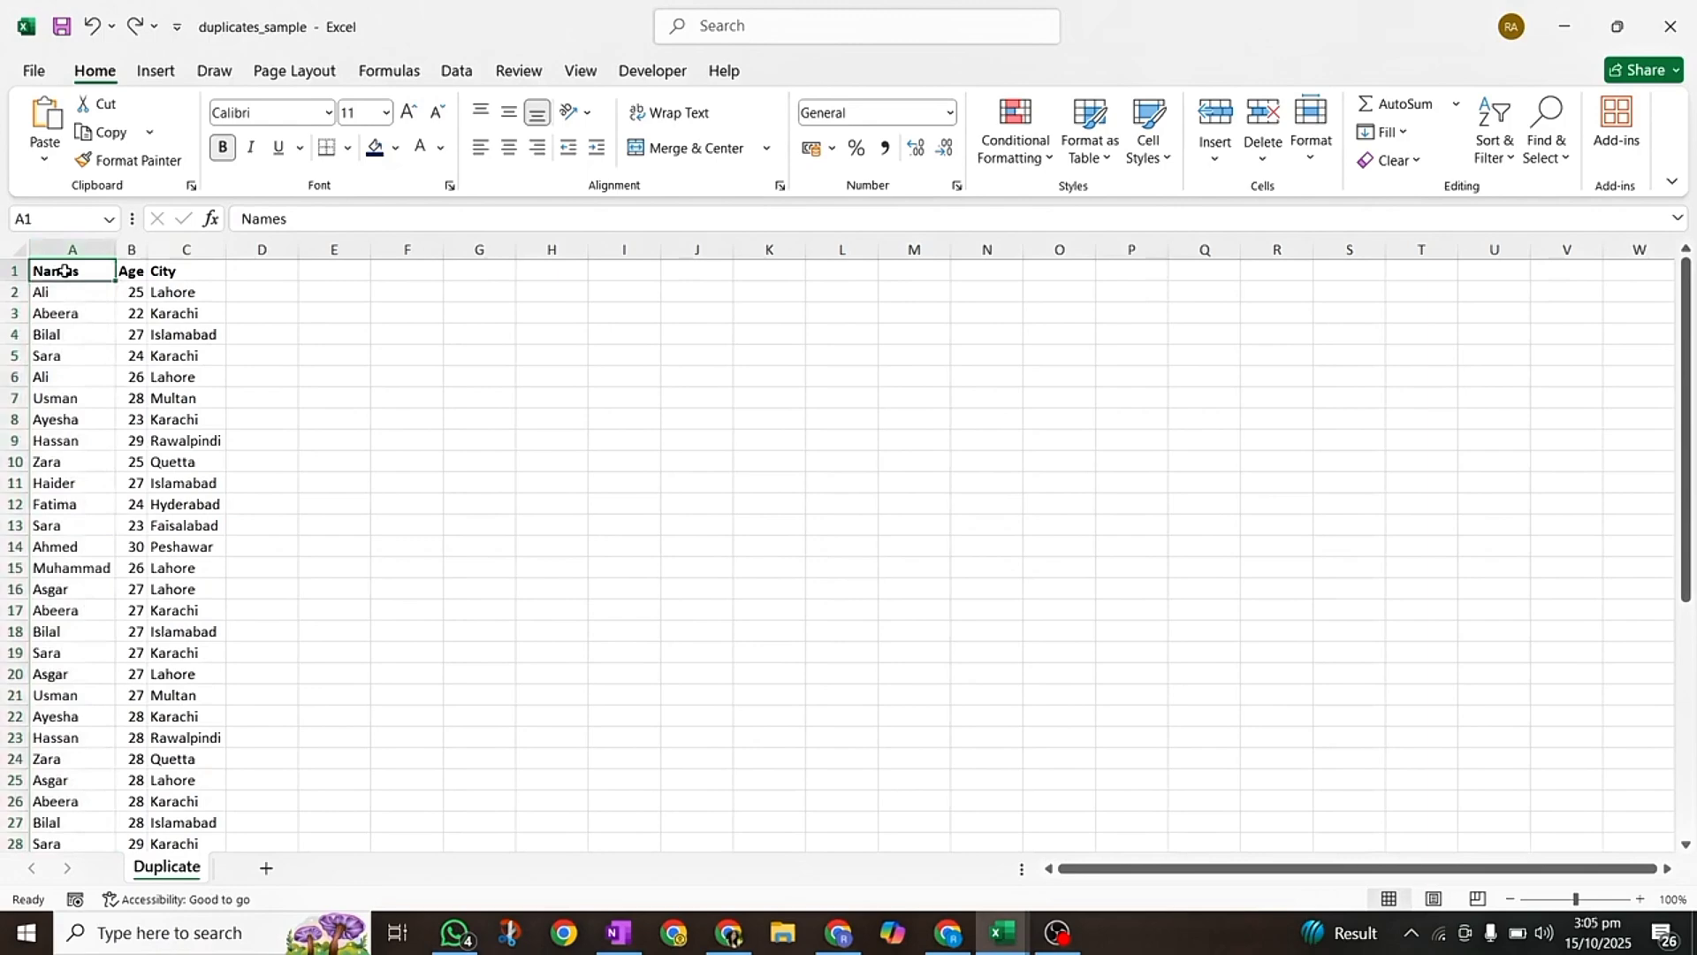
key(ctrl+a)
scroll(64, 270, down, 6)
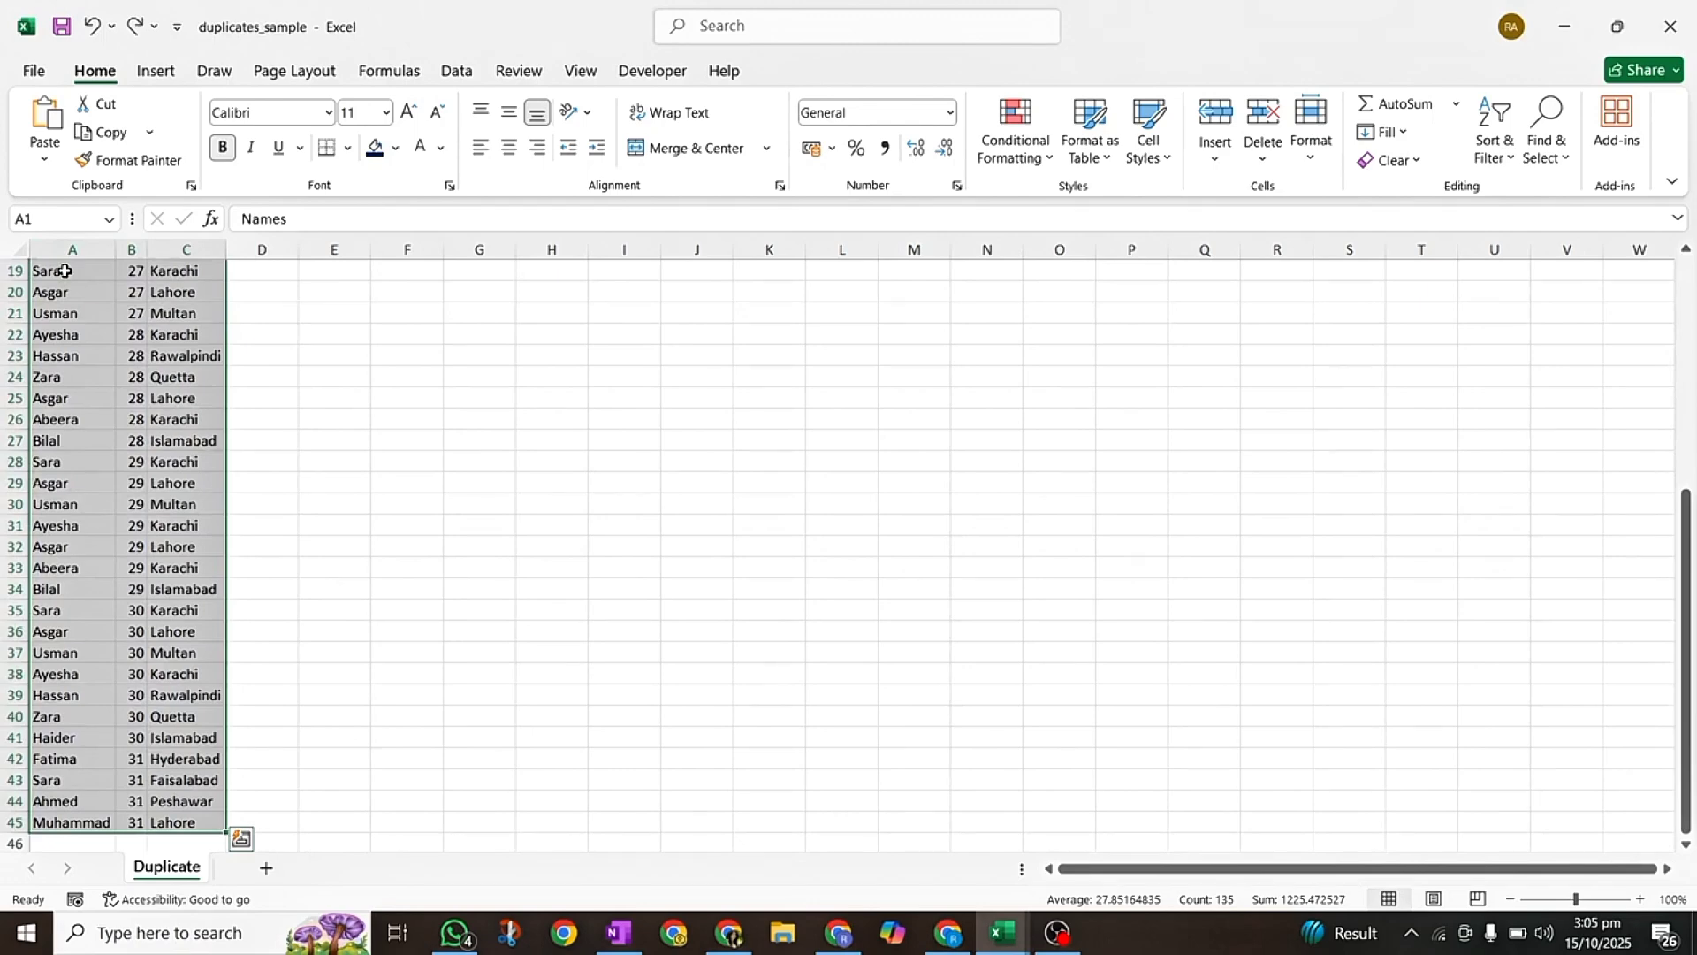
click(1030, 154)
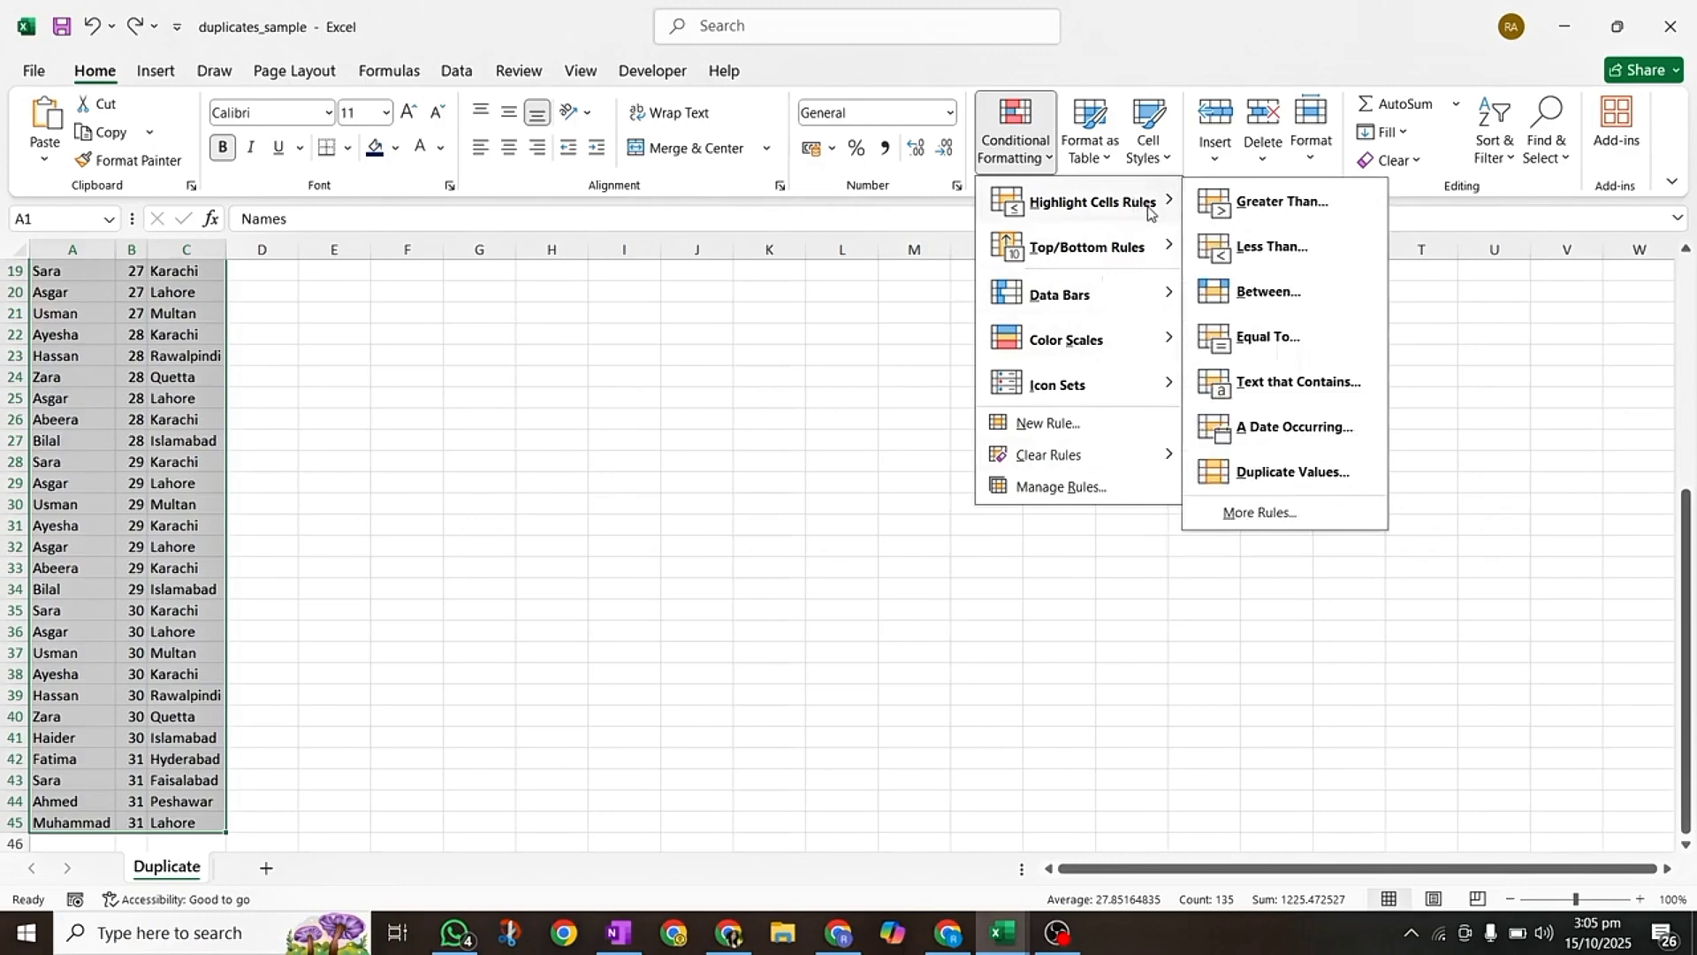
click(1290, 471)
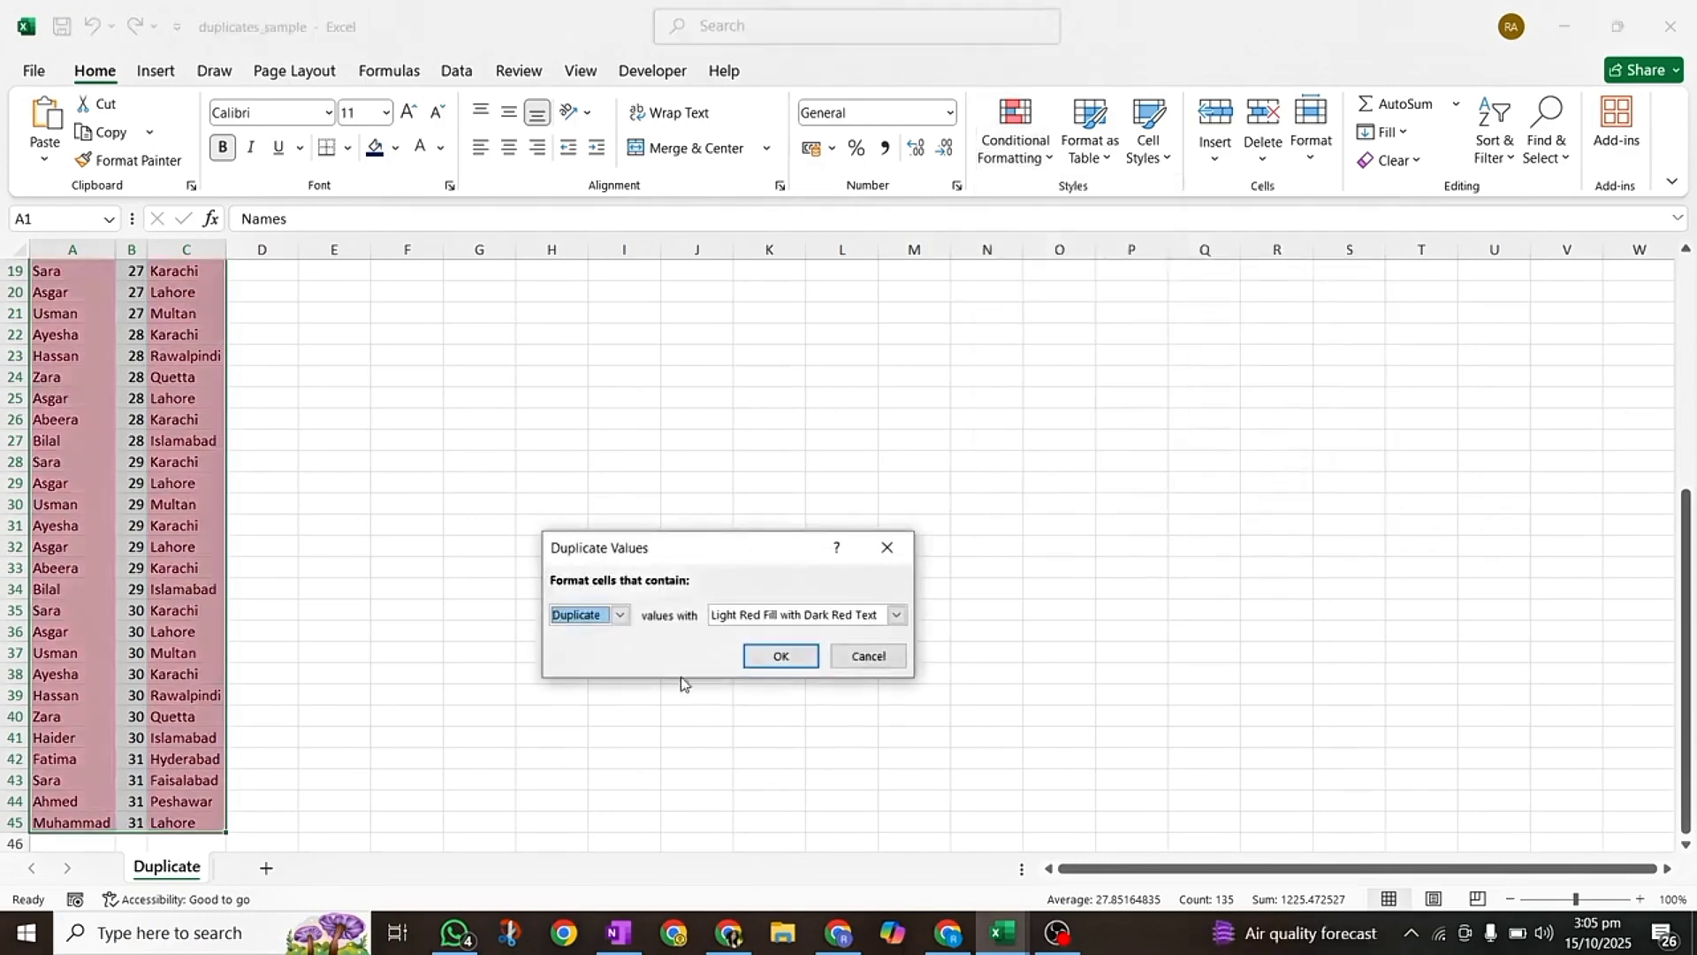
click(791, 655)
- Review the highlighted duplicates through the whole table and undo the conditional formatting
scroll(587, 587, up, 5)
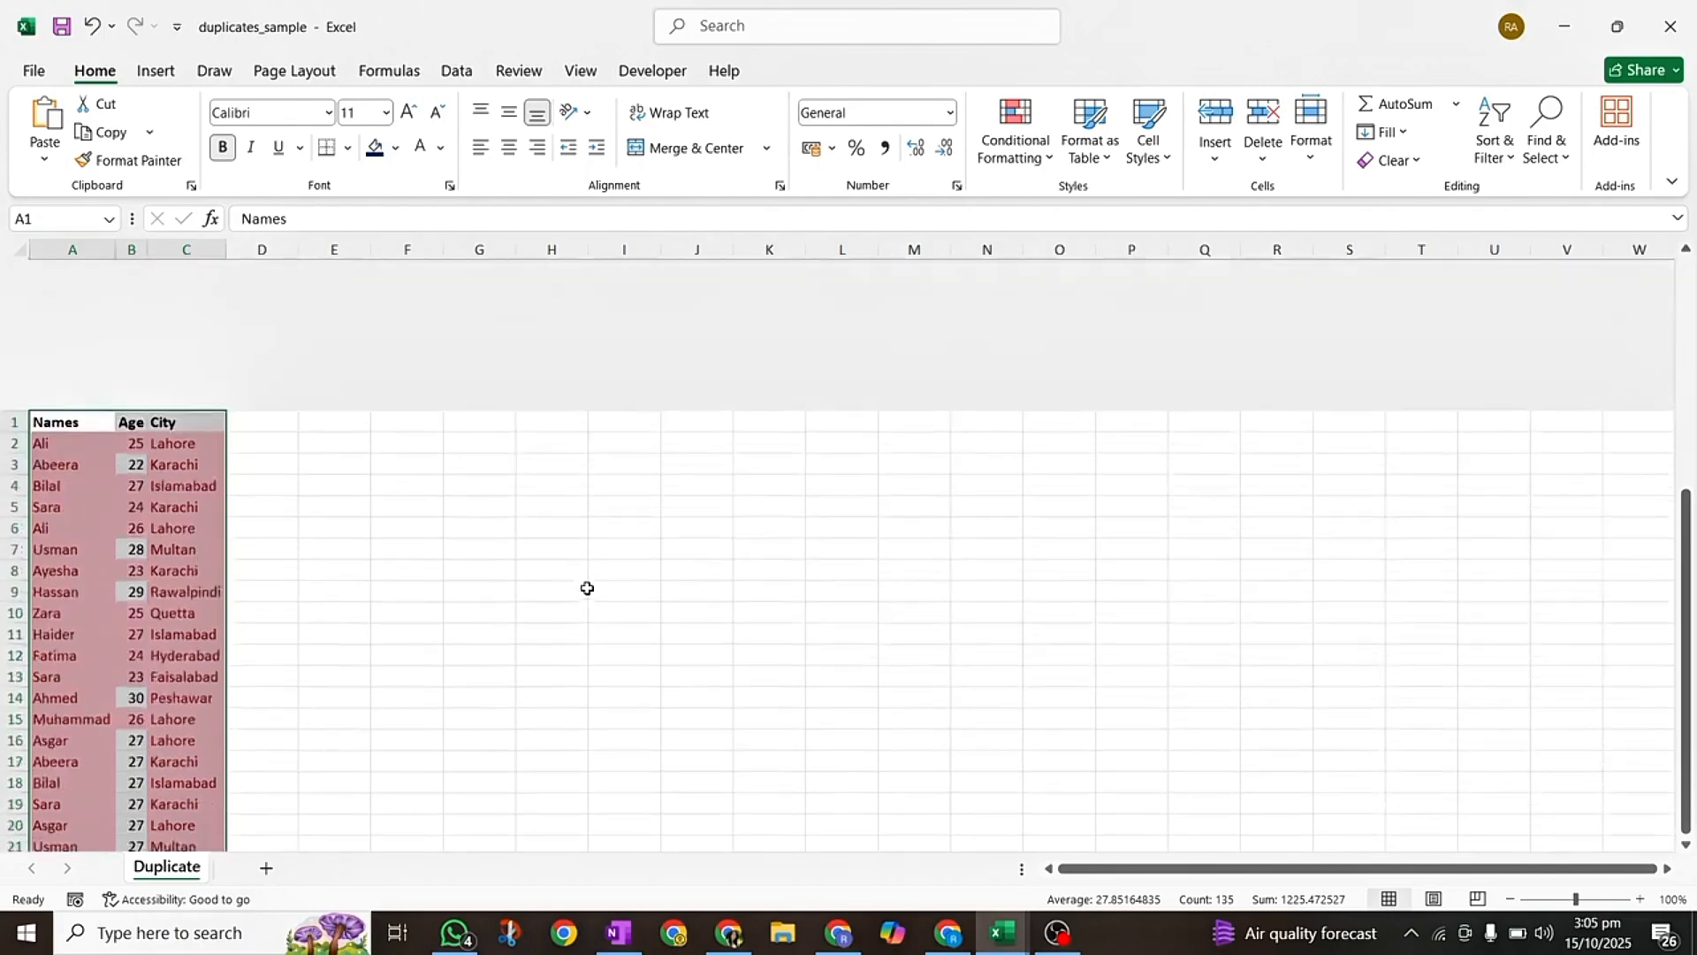
scroll(587, 588, down, 2)
scroll(587, 588, down, 10)
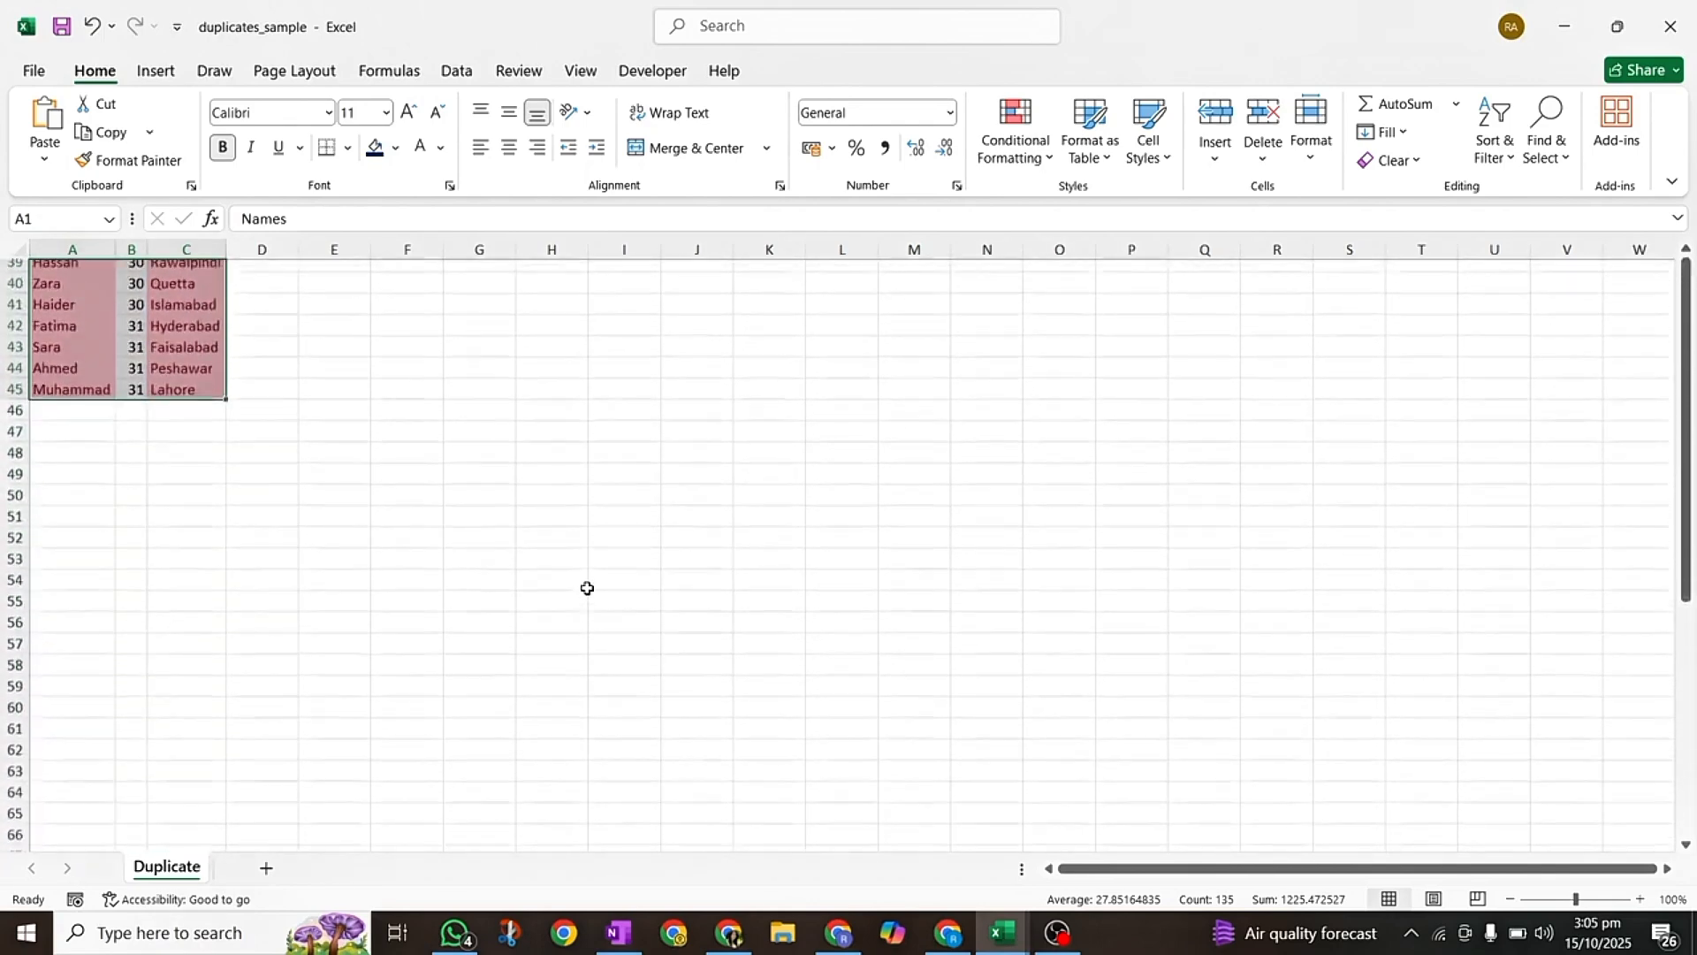
scroll(587, 588, up, 12)
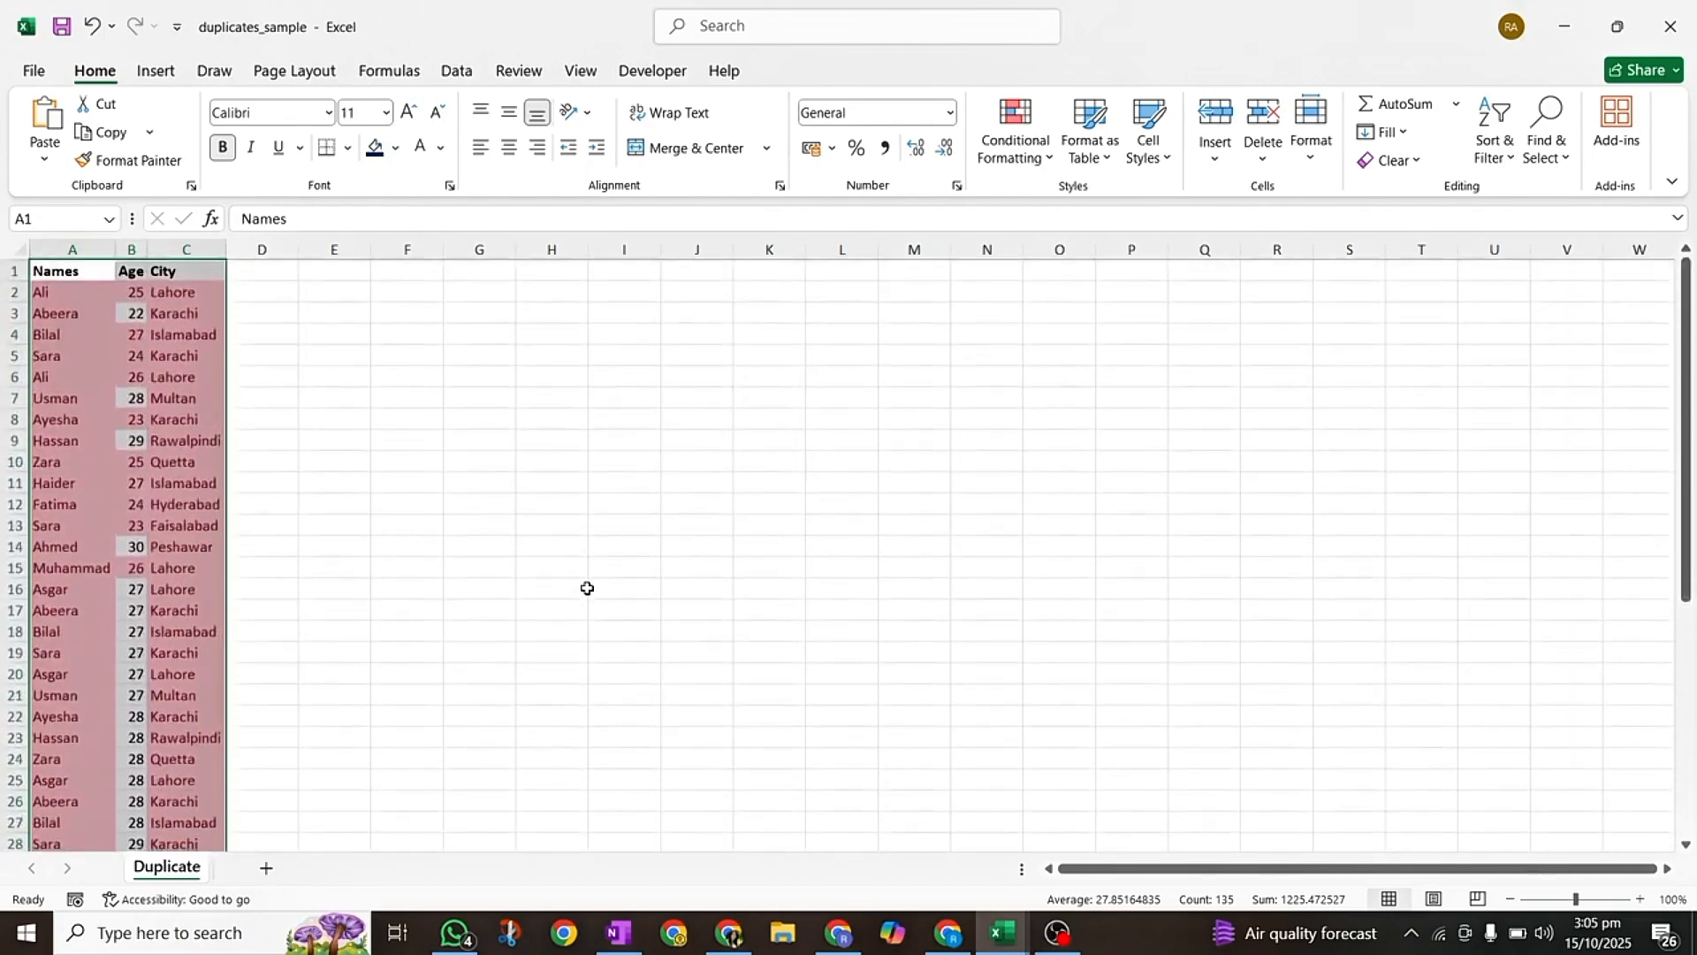
click(494, 548)
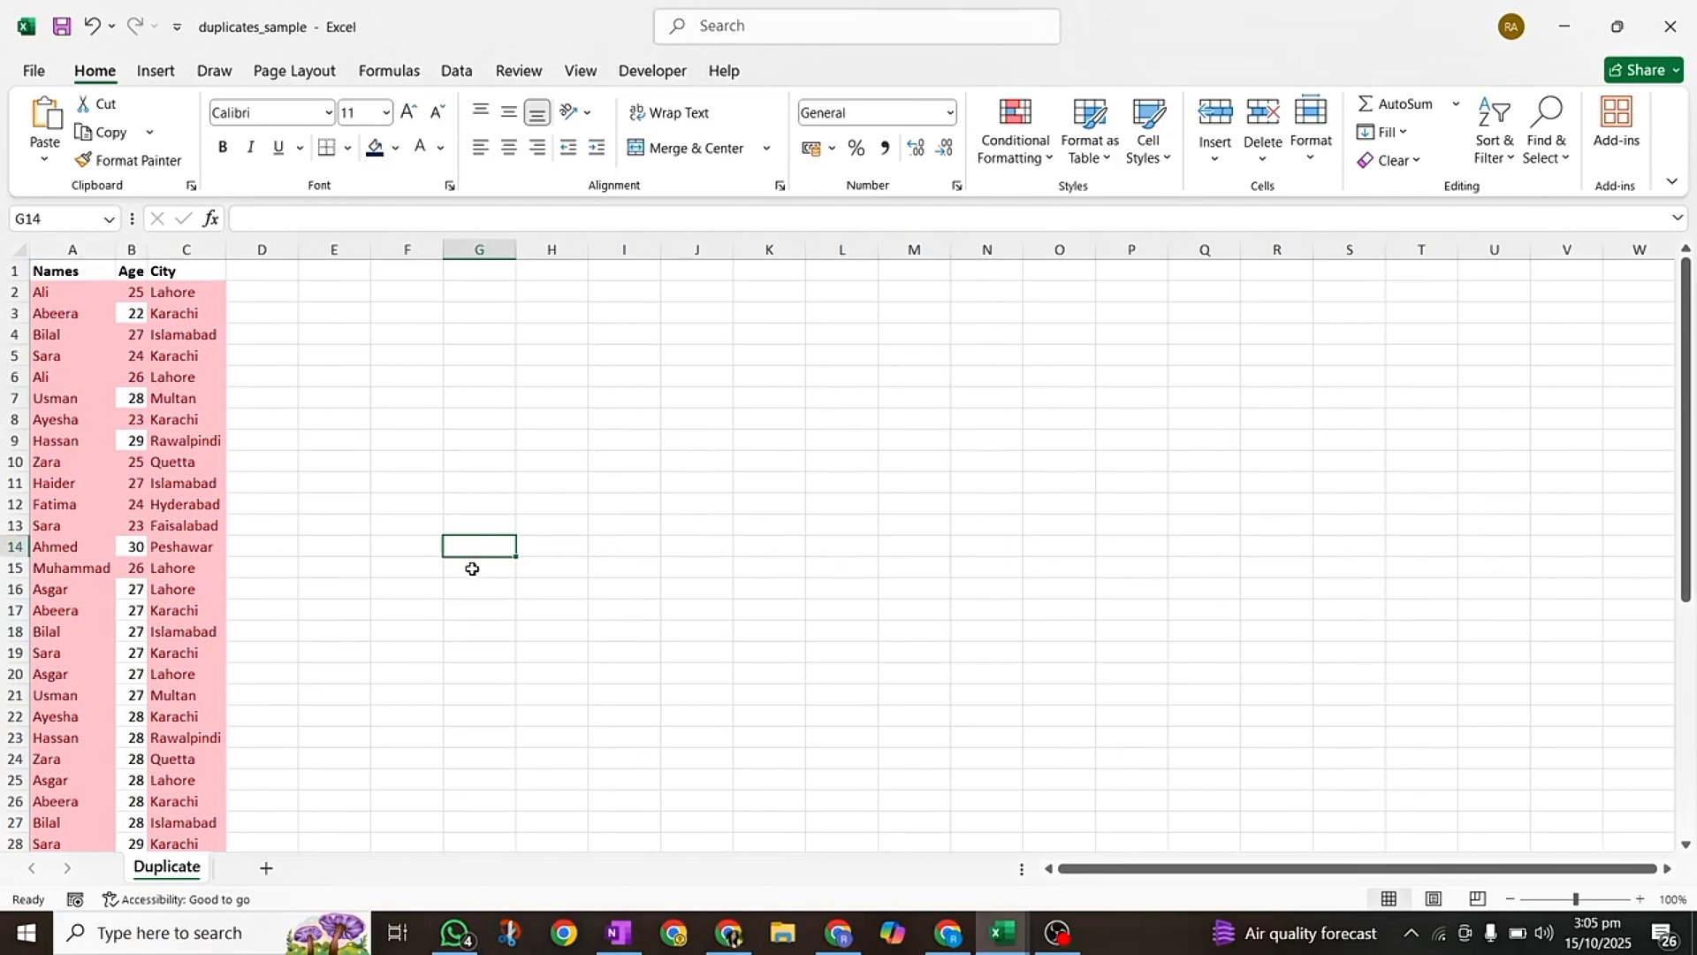
key(ctrl+z)
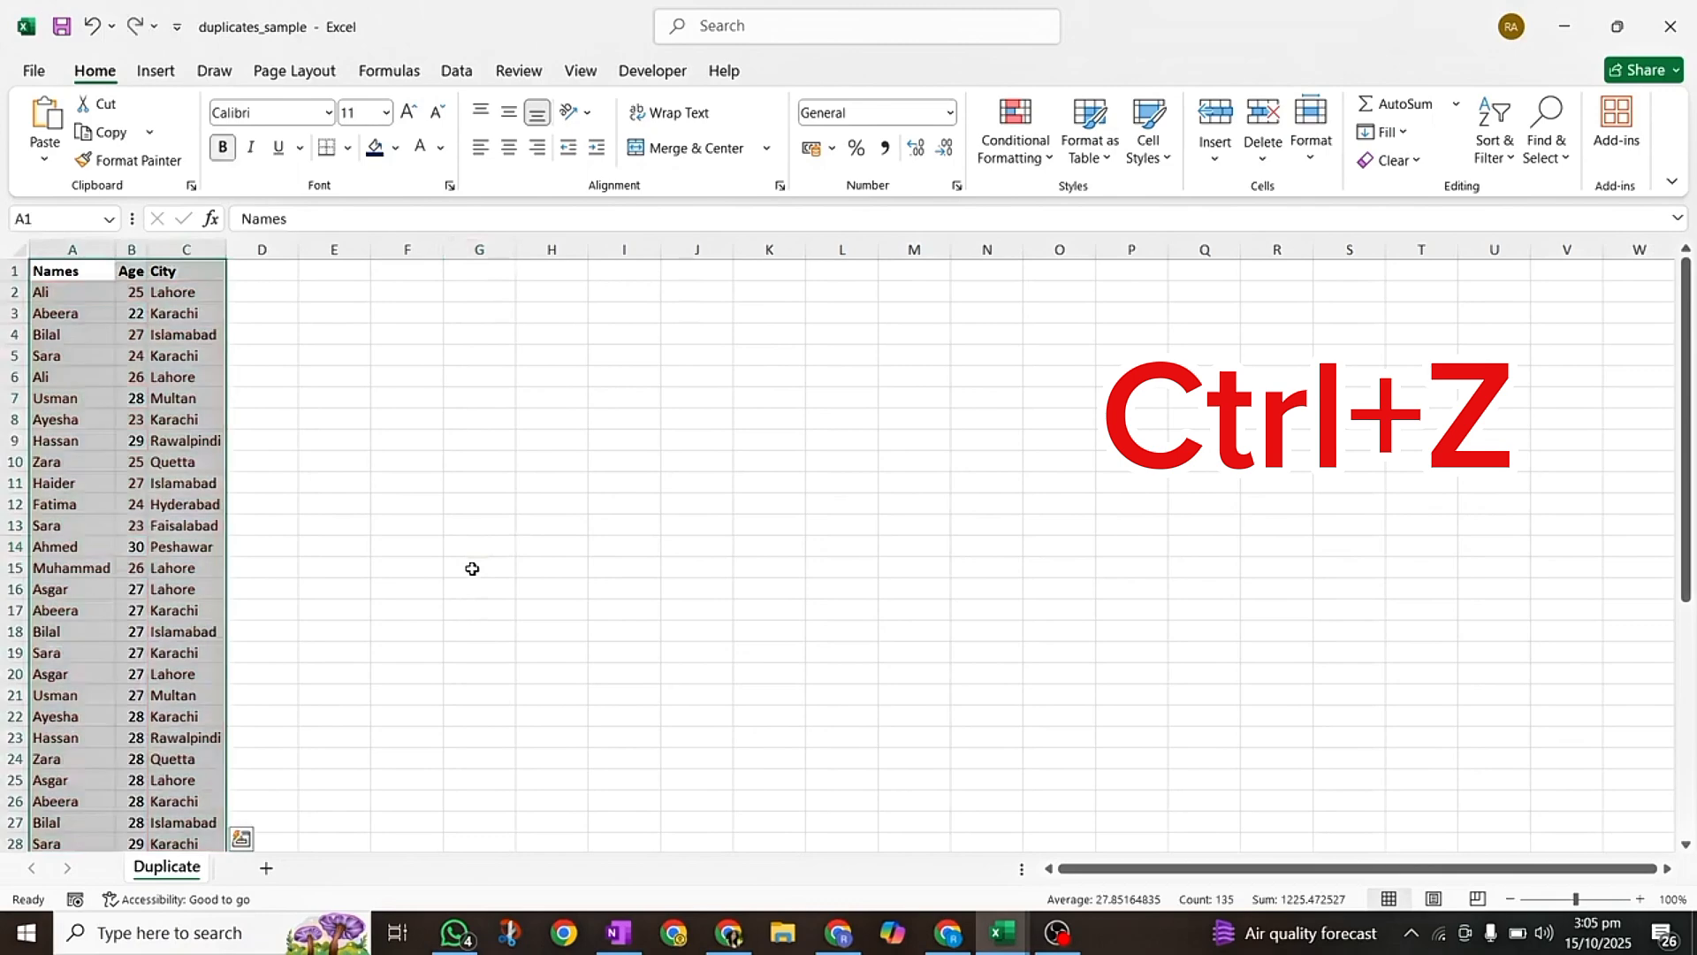
- Remove duplicates from the Names column only, continuing with the current selection, and undo the removal
click(60, 248)
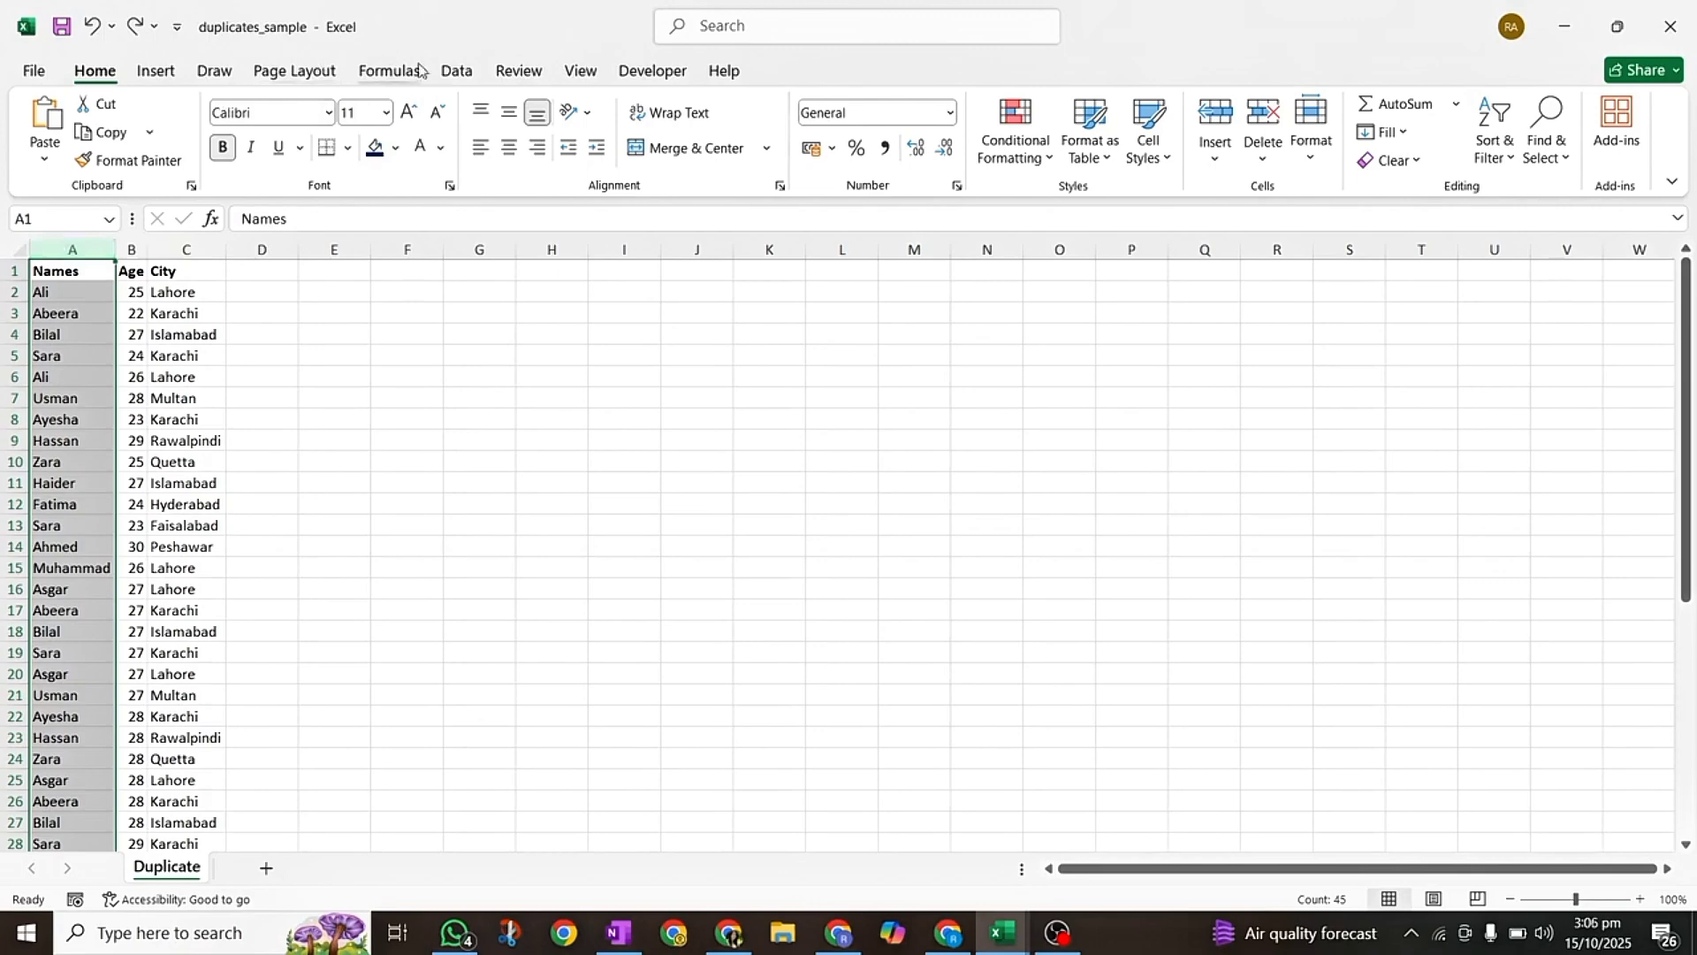
click(456, 72)
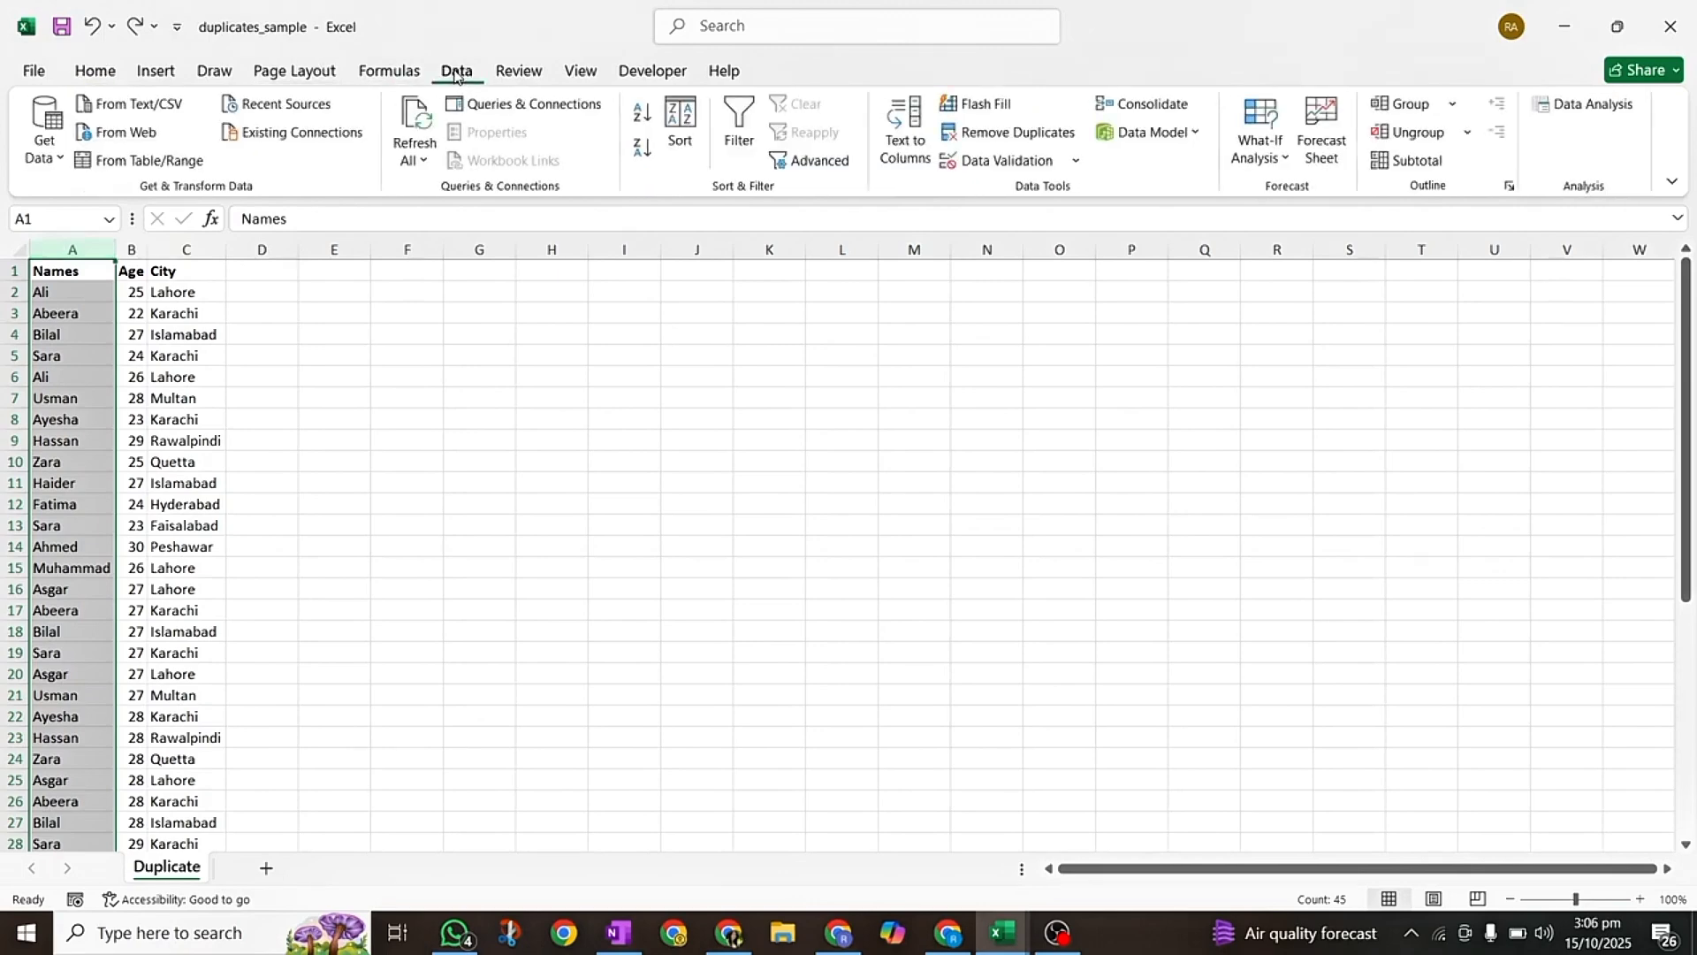
click(977, 142)
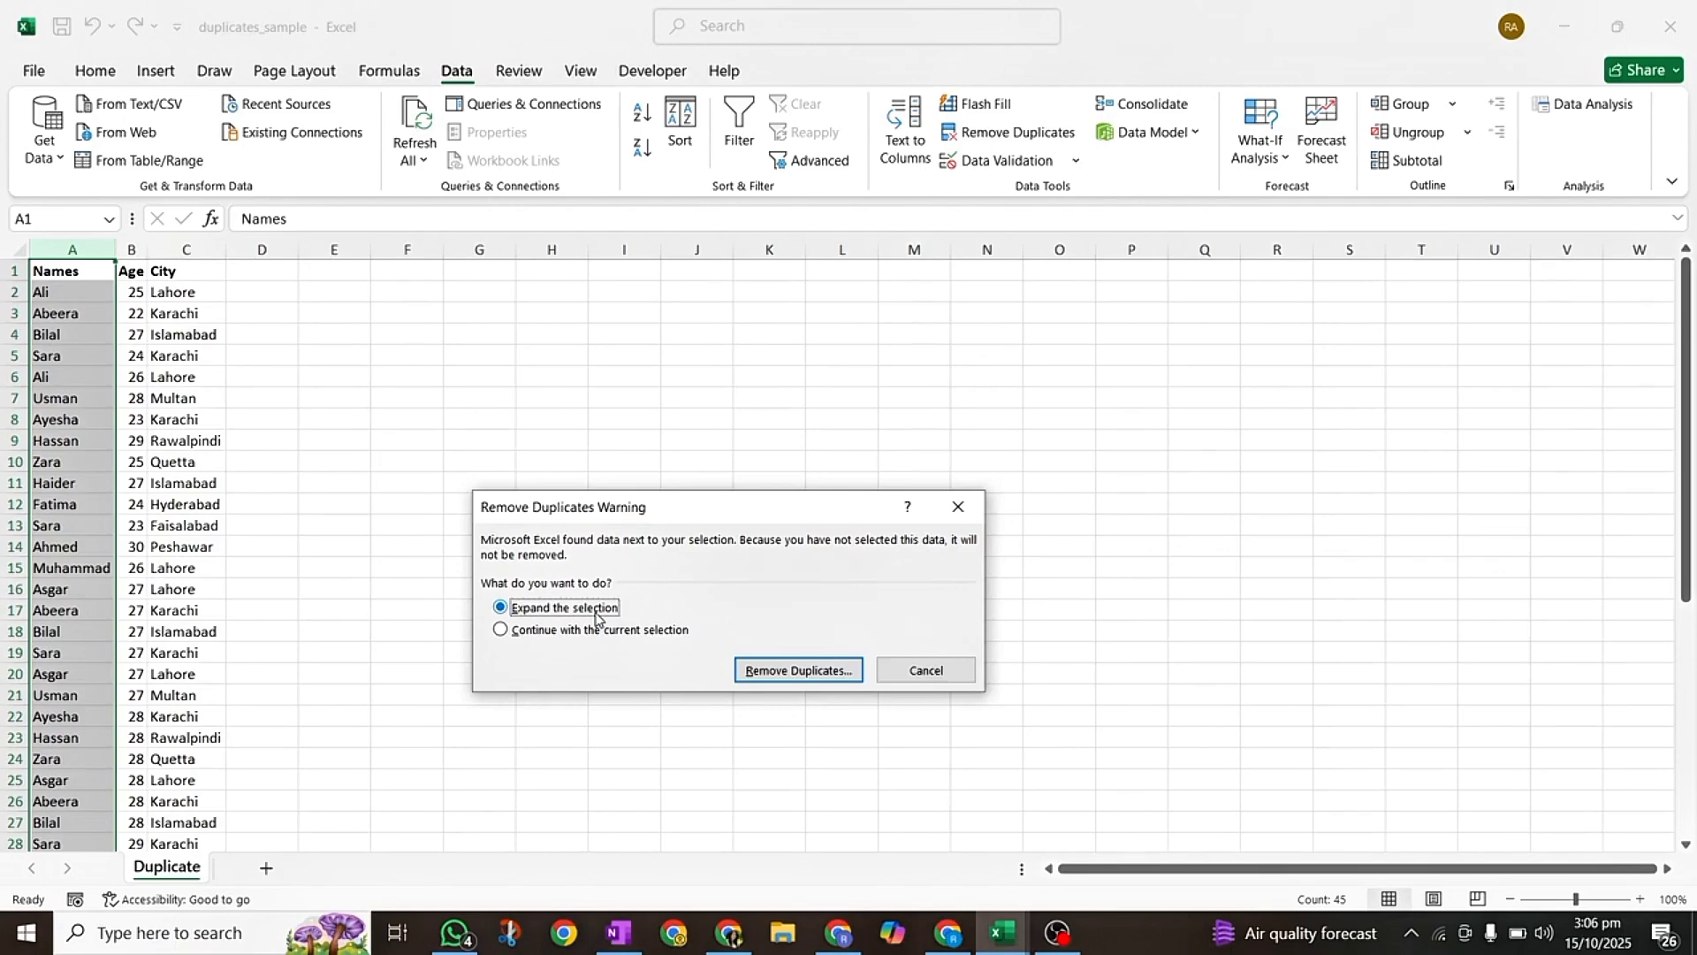
click(520, 636)
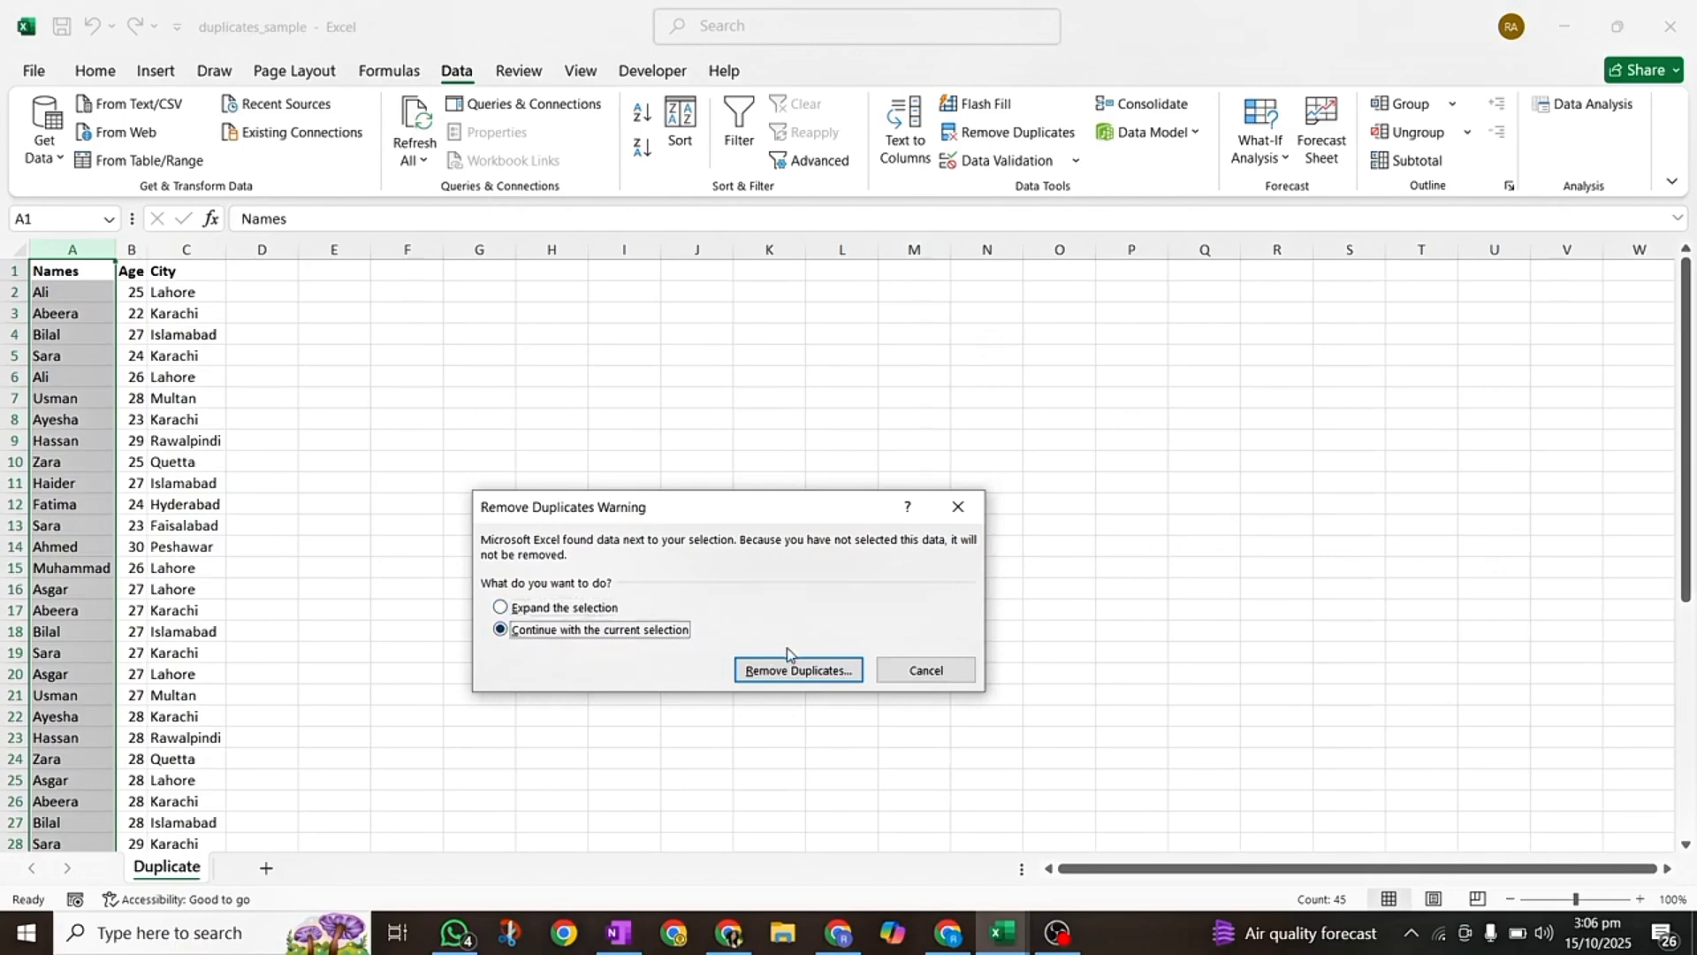
click(798, 671)
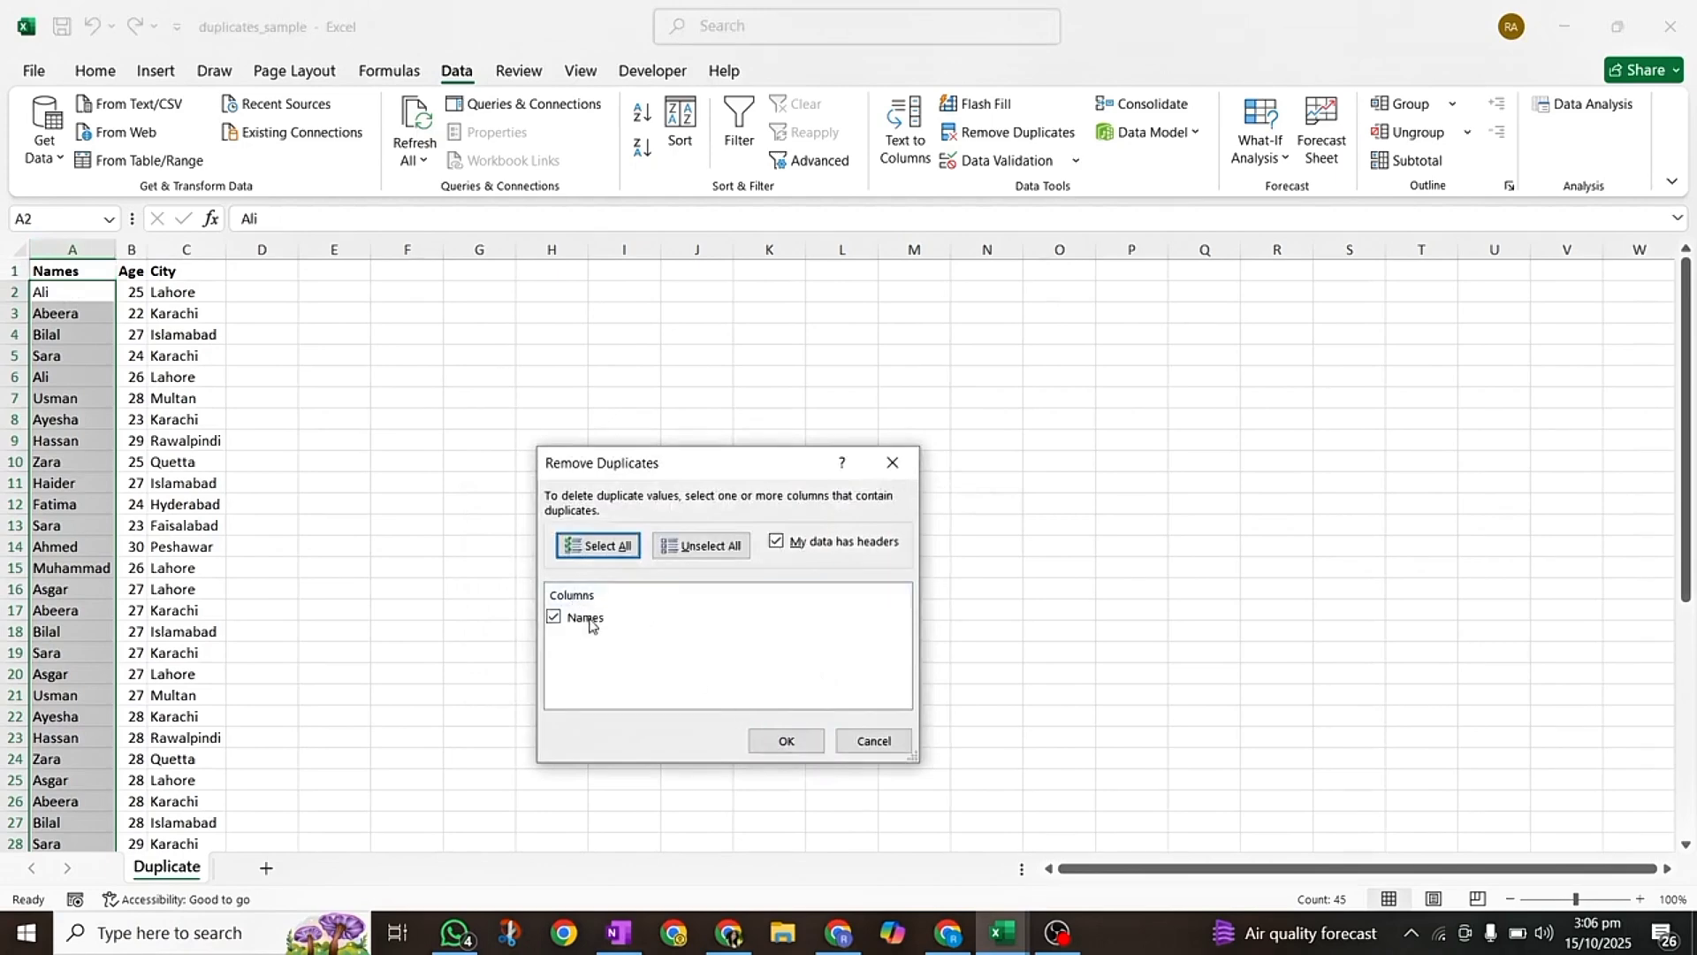
click(793, 742)
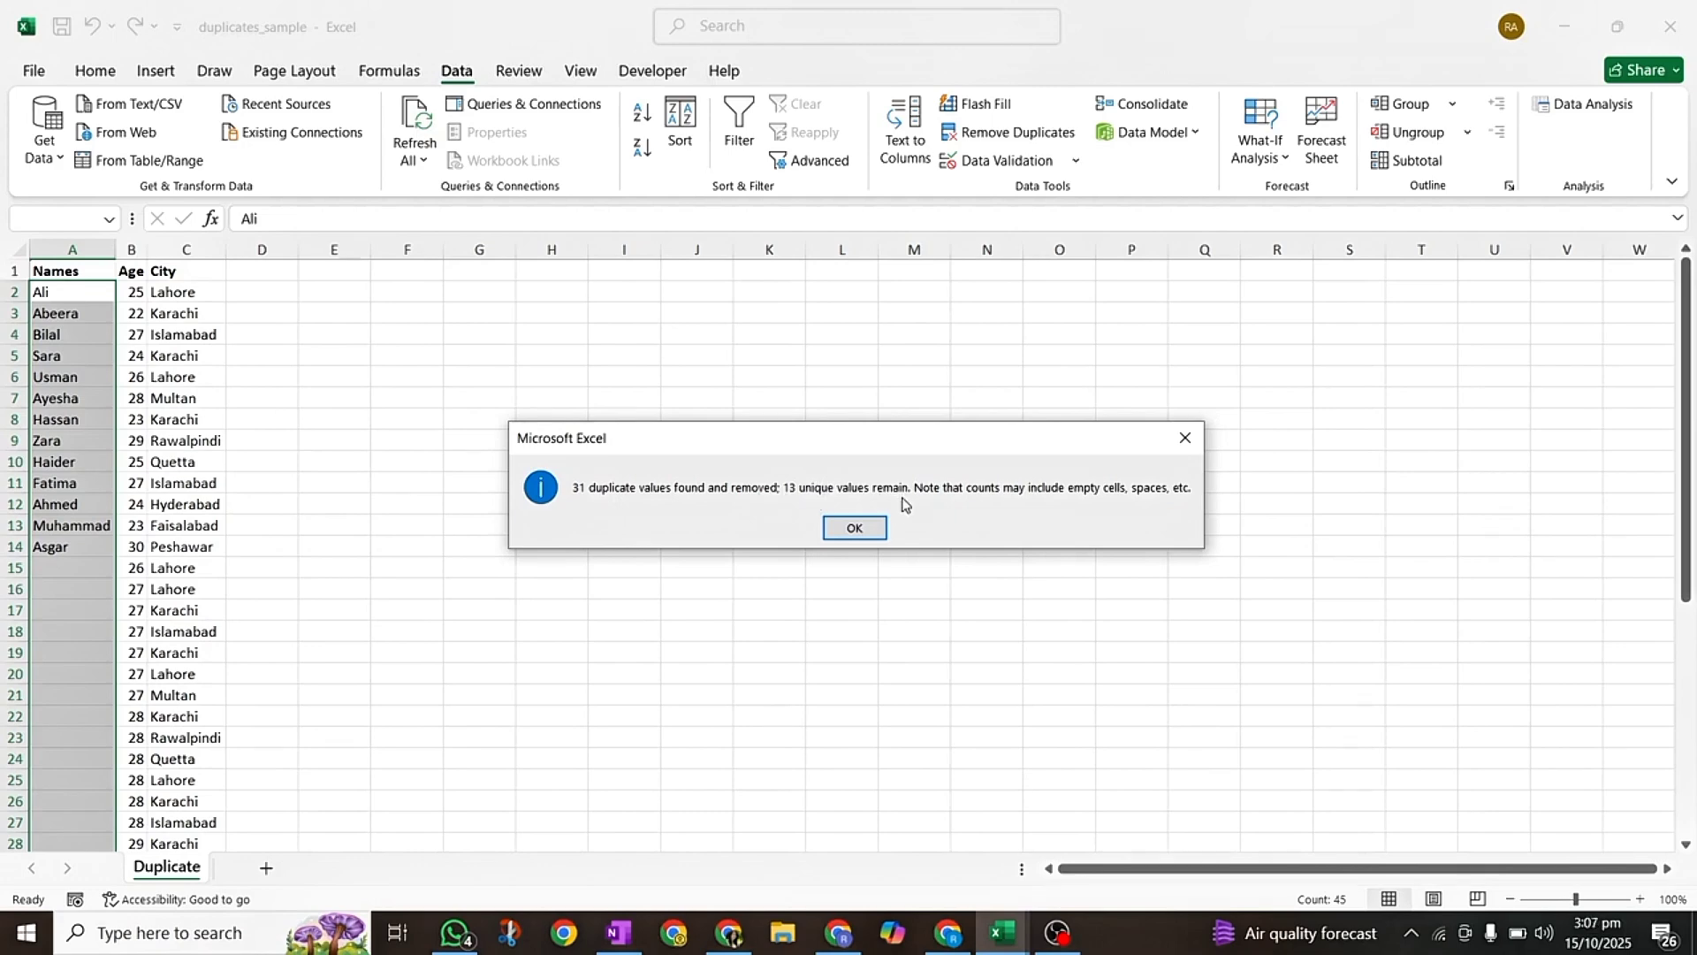
click(837, 534)
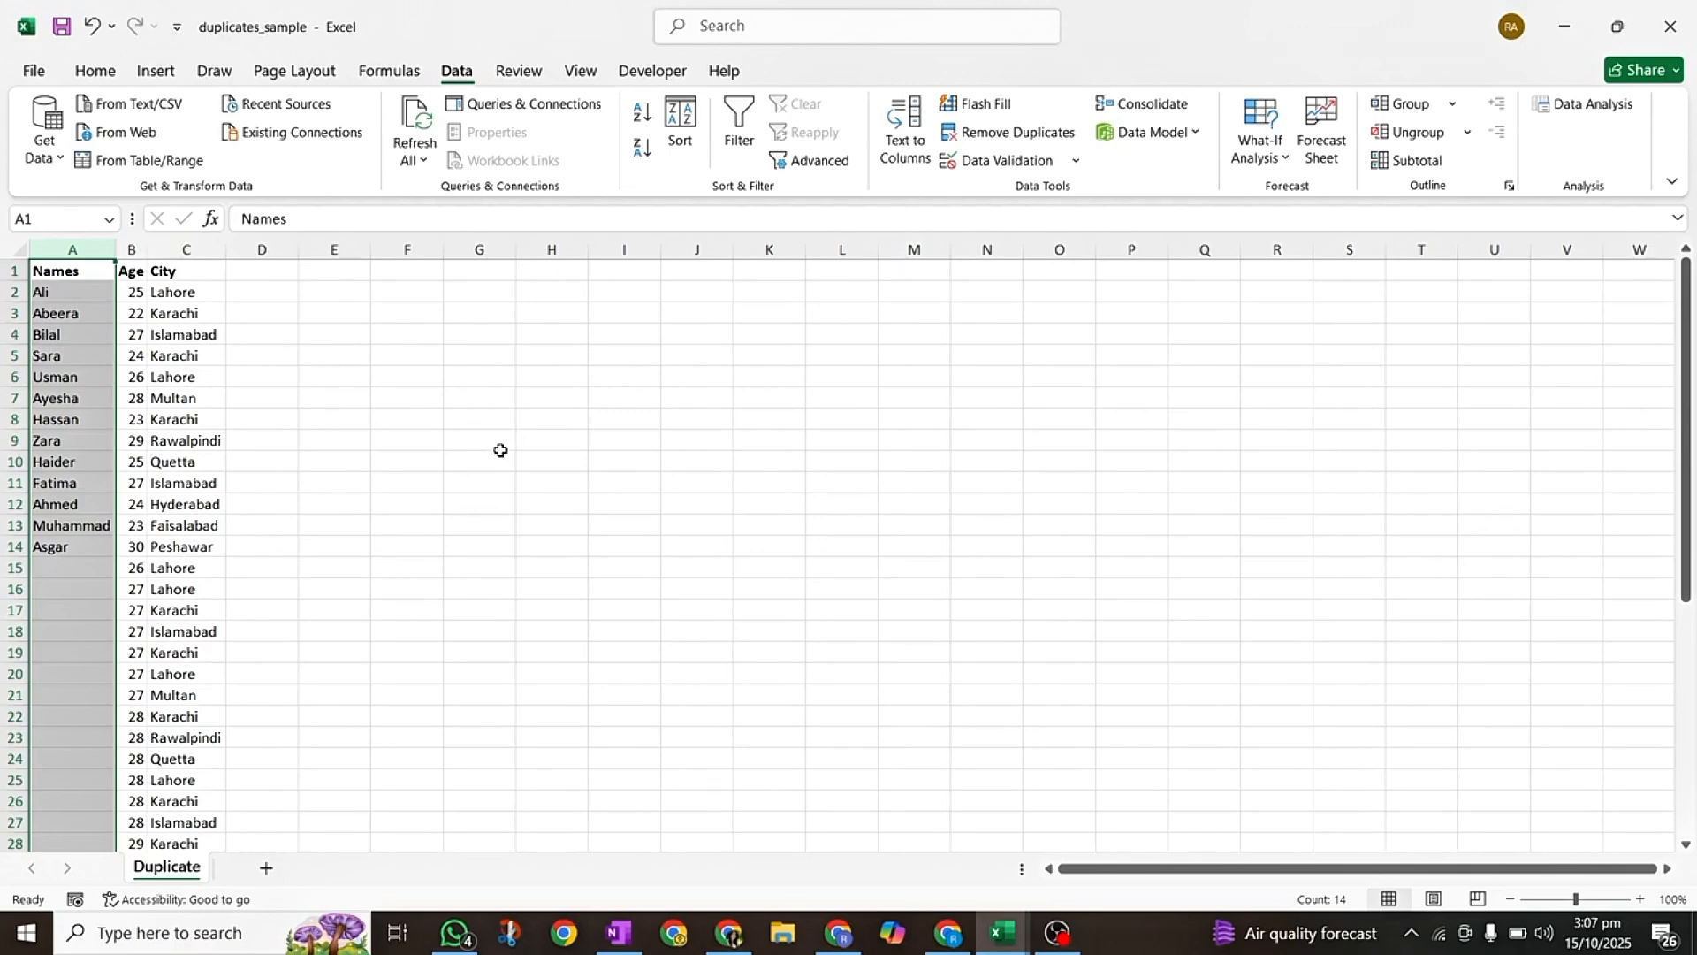
key(ctrl+z)
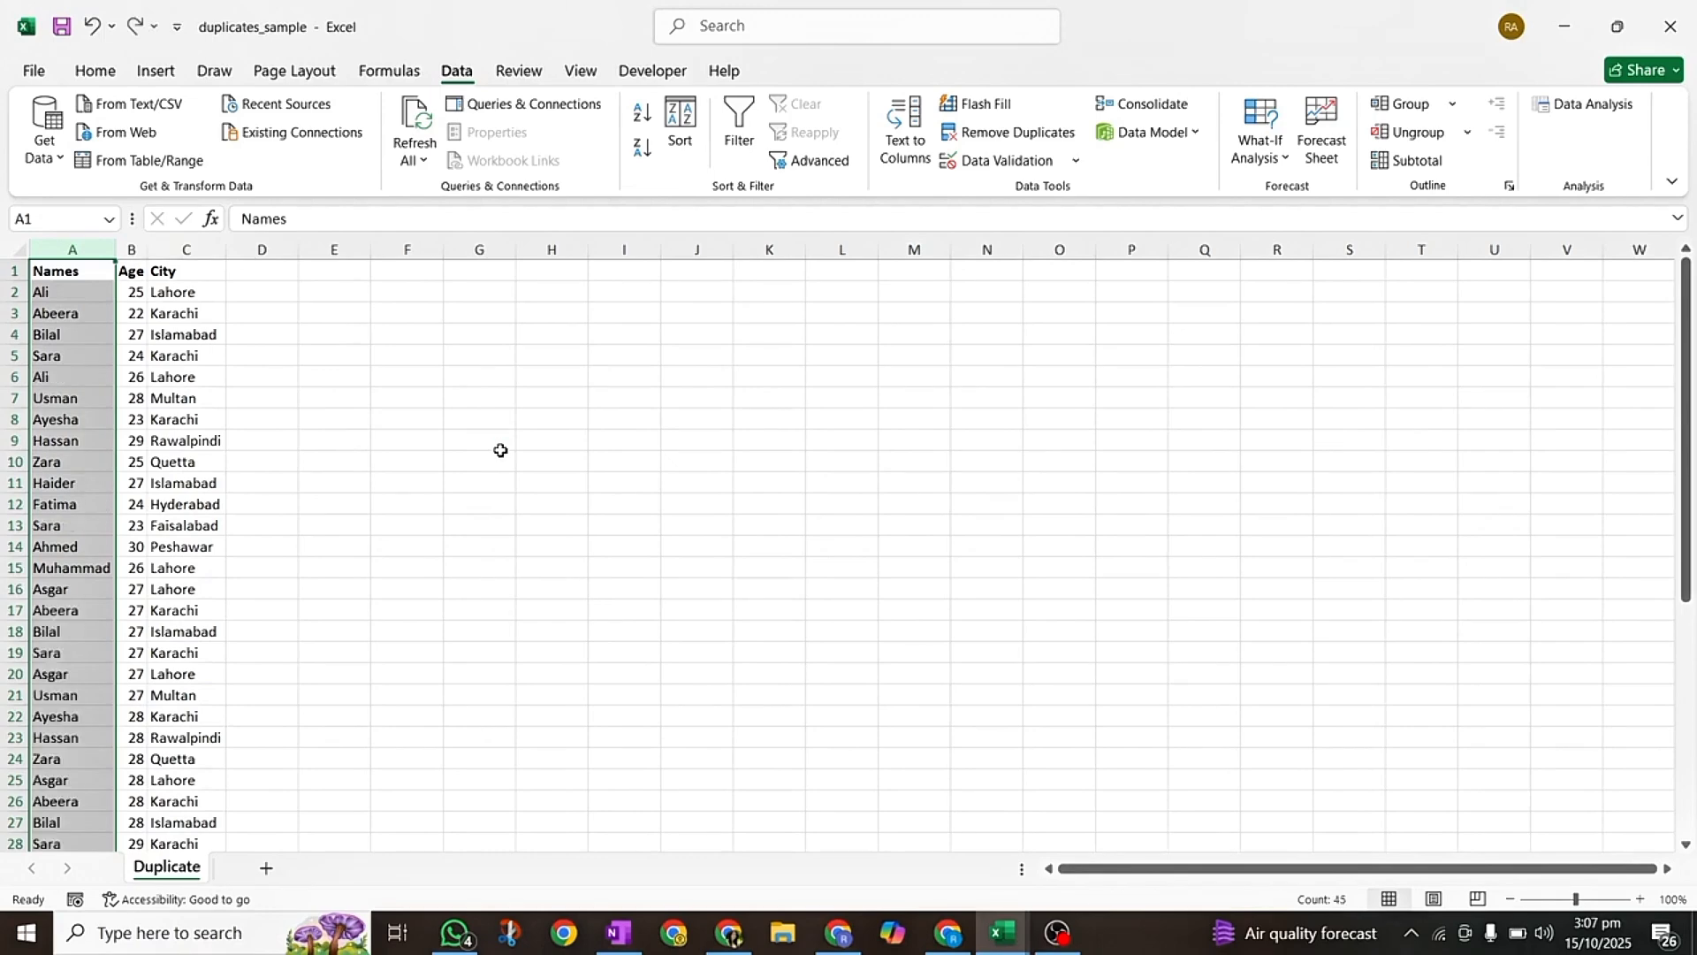
- Run Remove Duplicates from the Names column with the selection expanded, comparing the Names, Age and City columns with headers
click(300, 418)
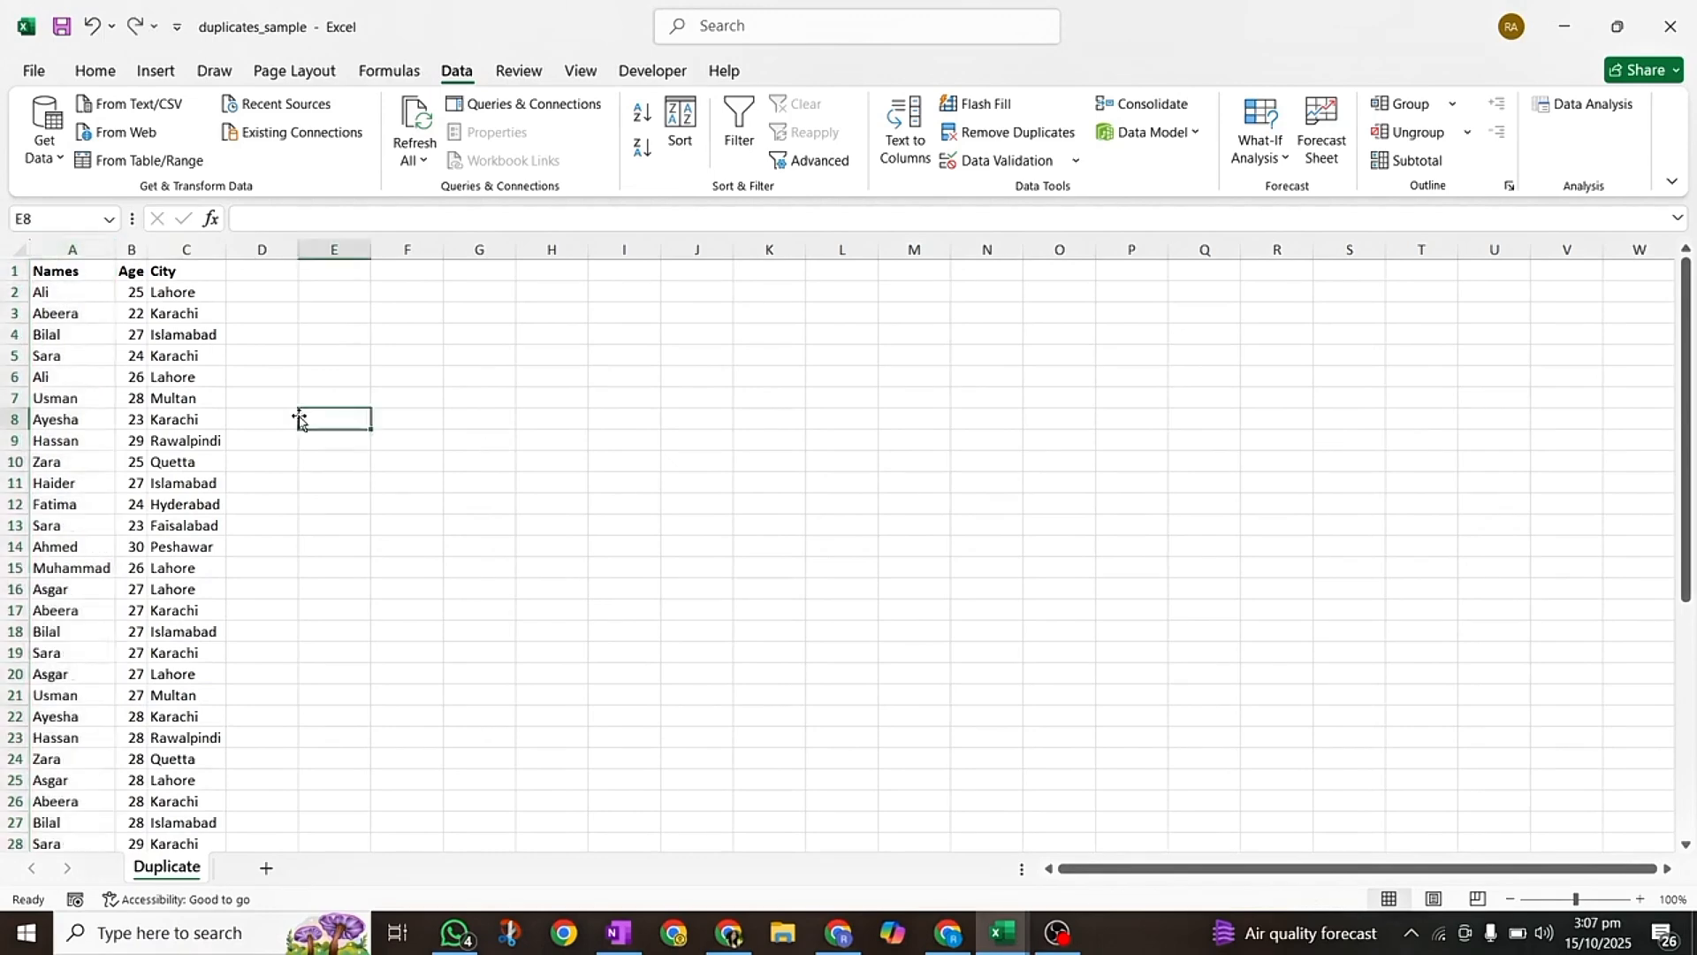
click(82, 236)
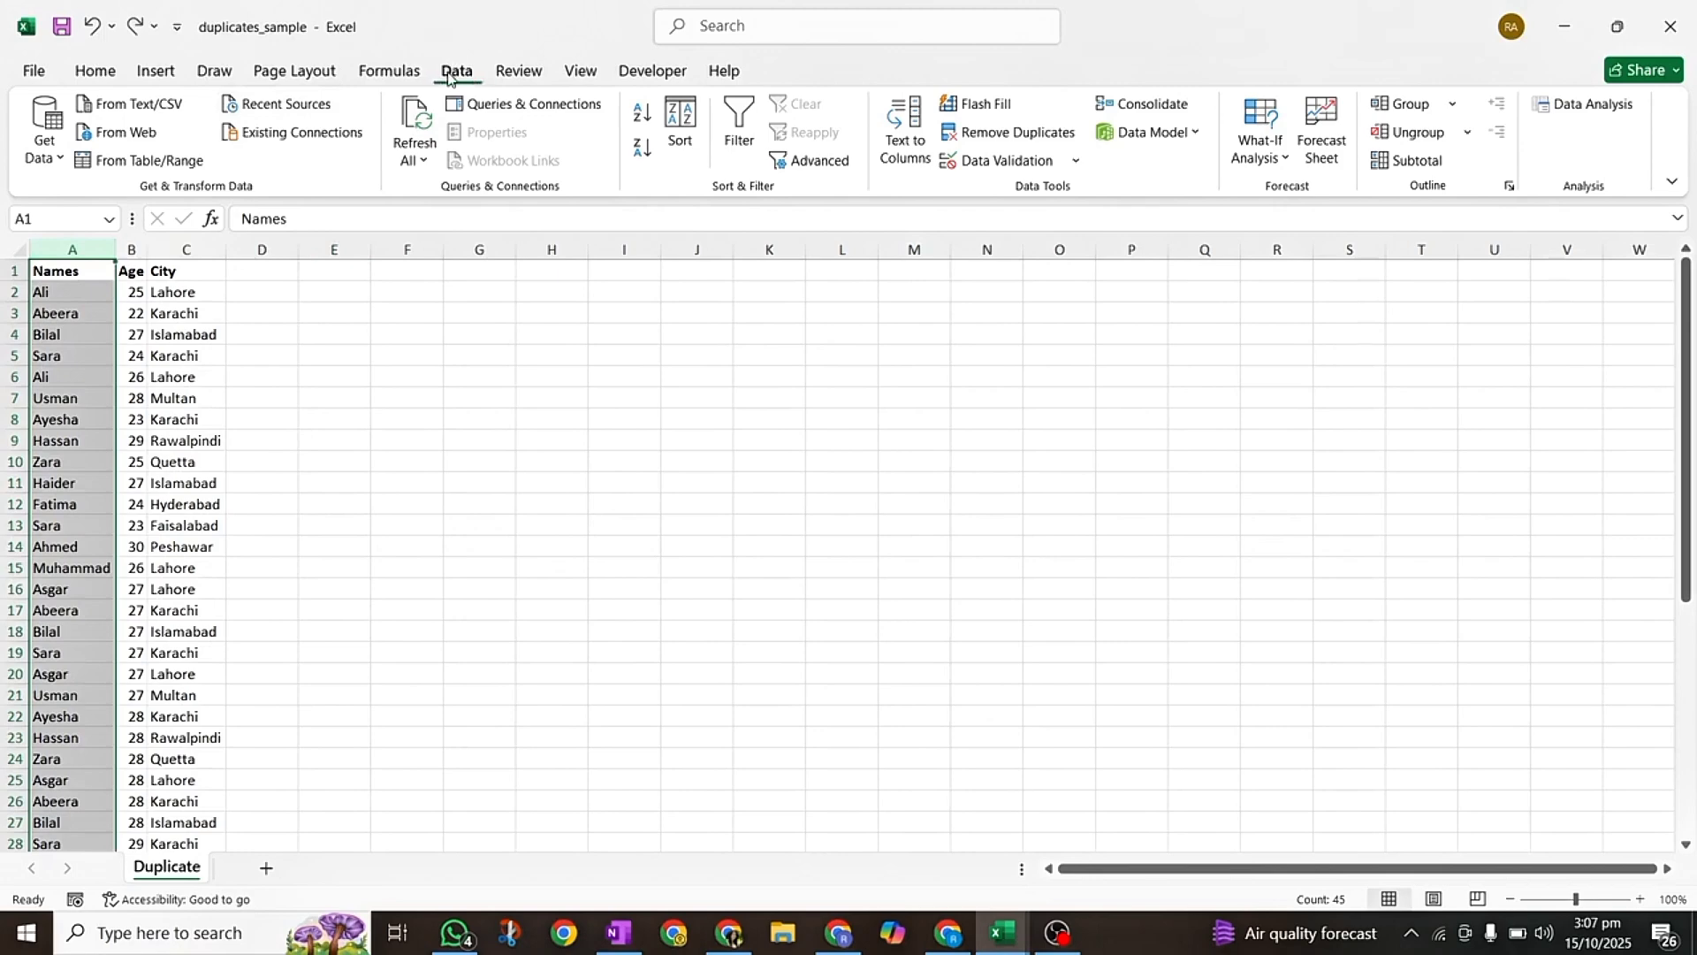
click(969, 137)
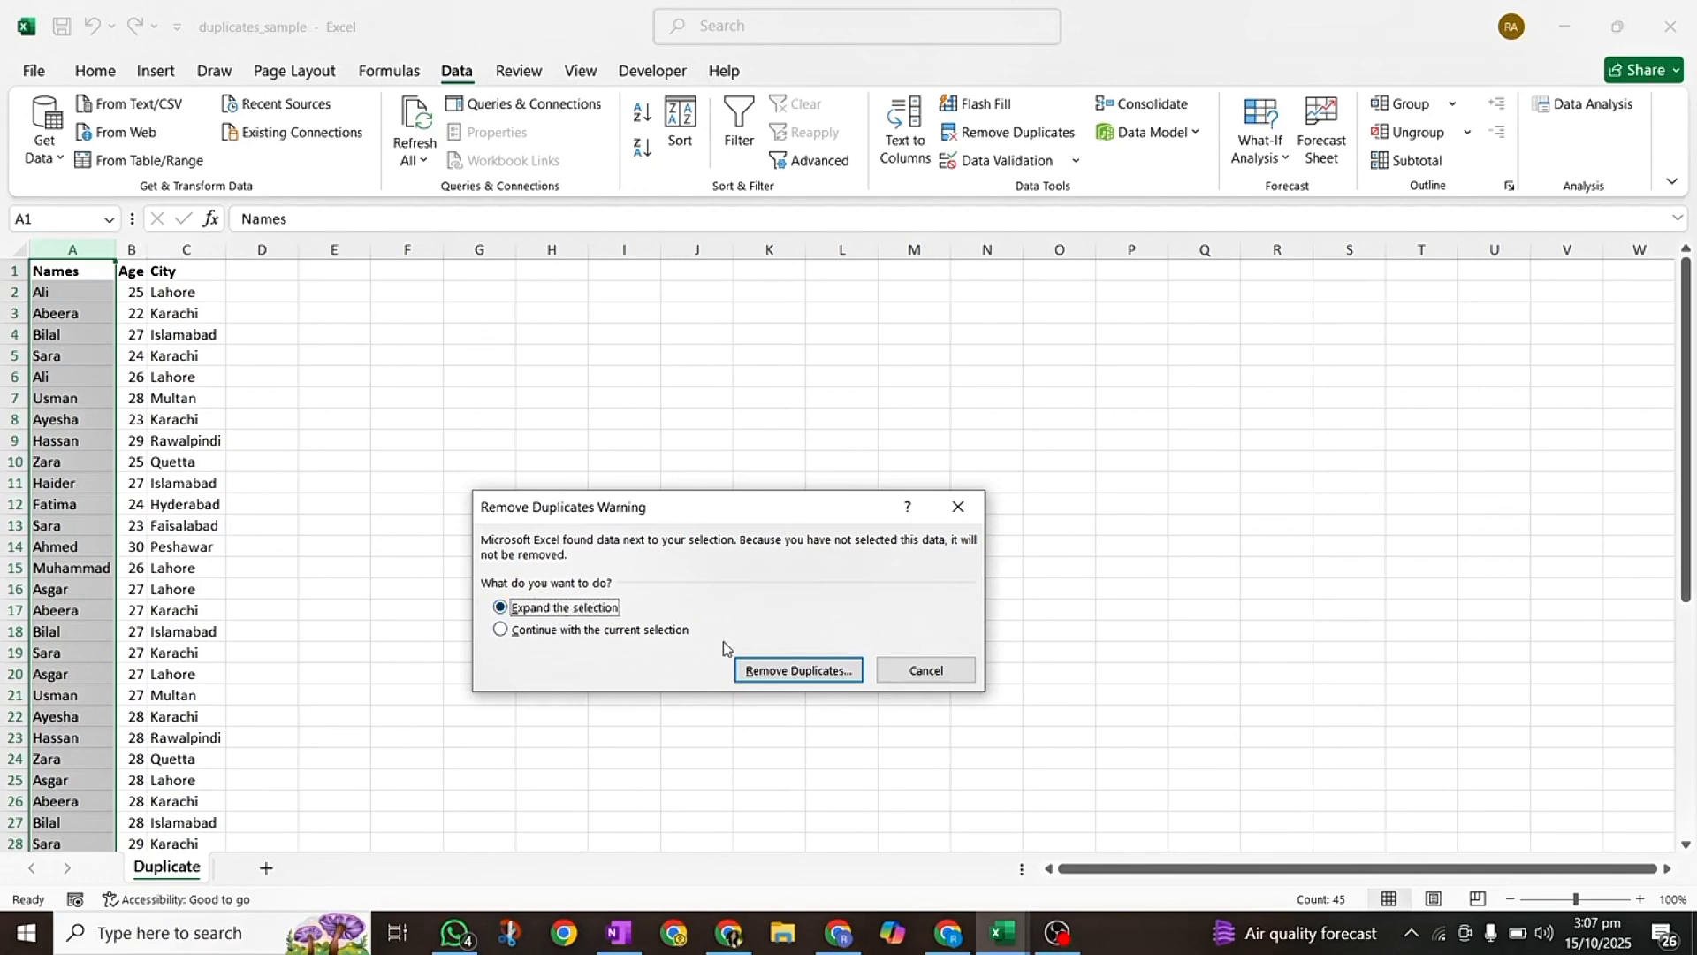
click(771, 671)
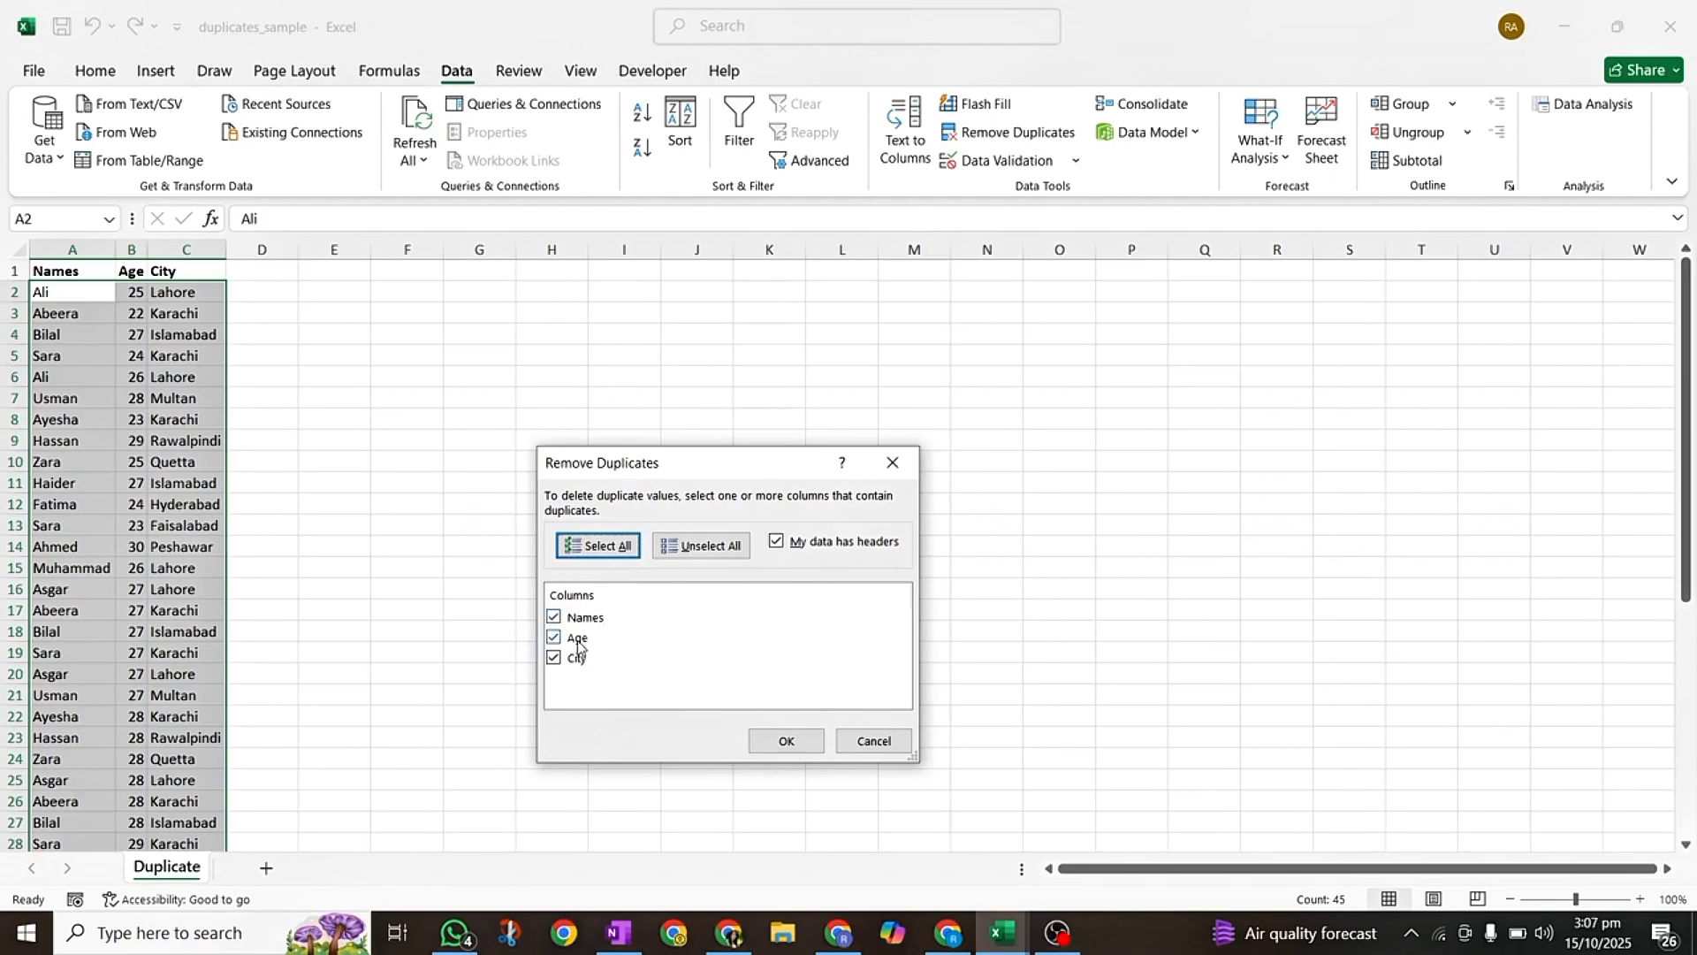
click(807, 743)
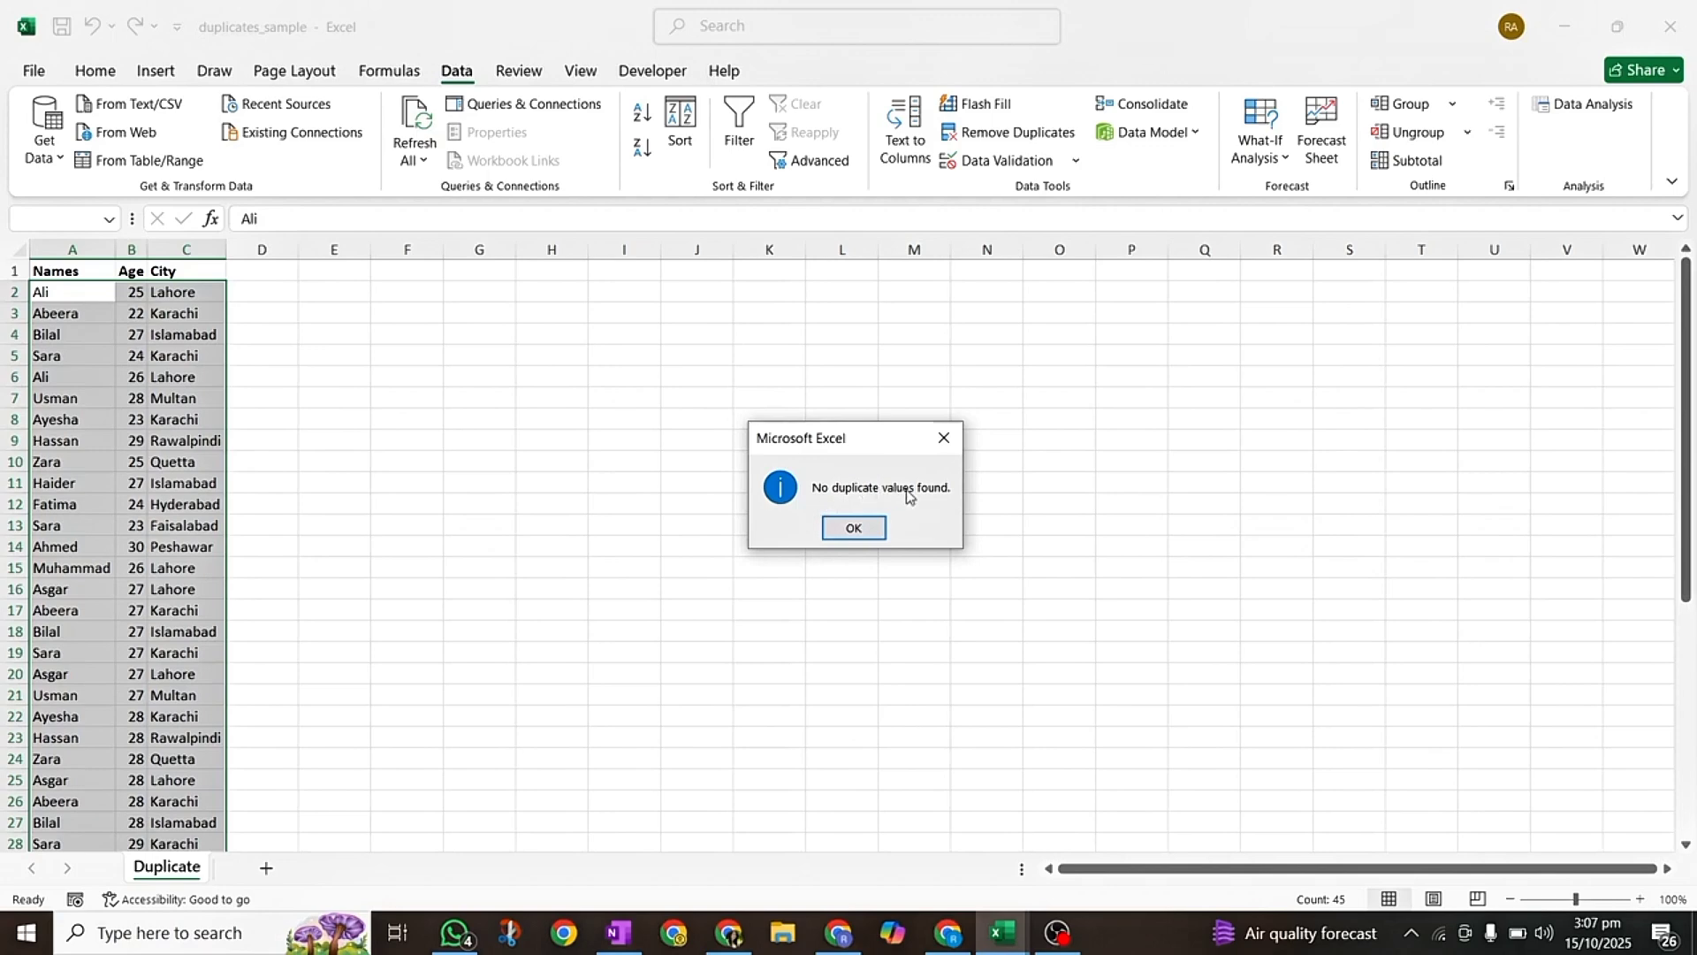
click(854, 528)
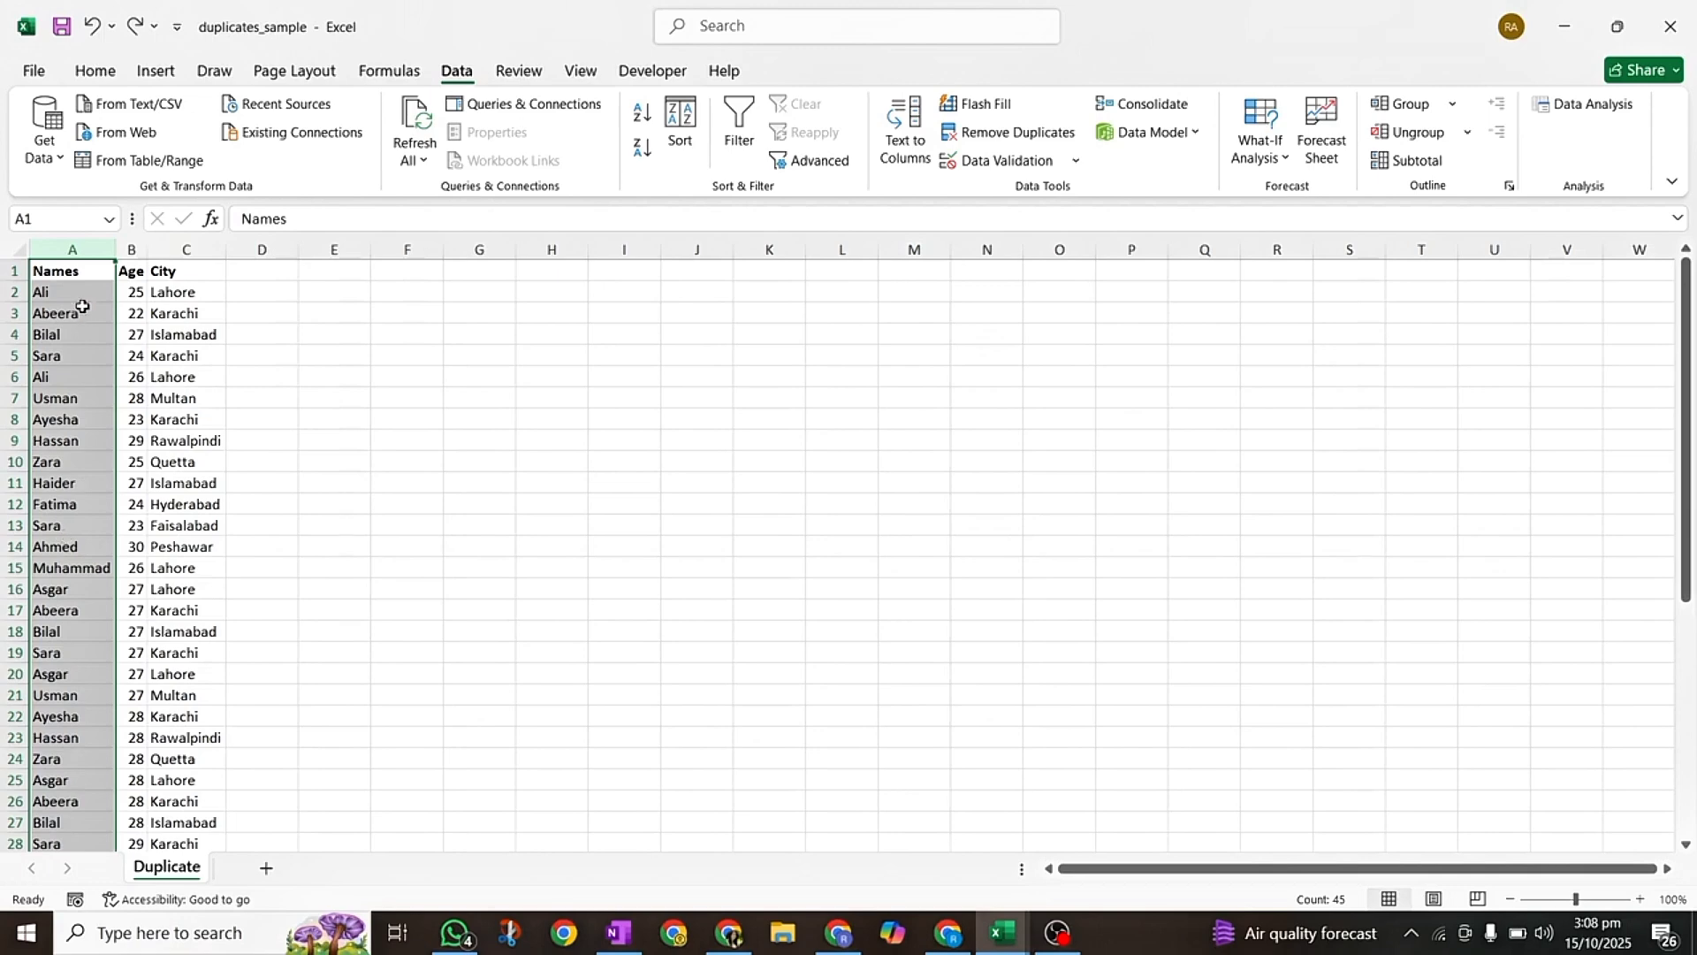
click(7, 292)
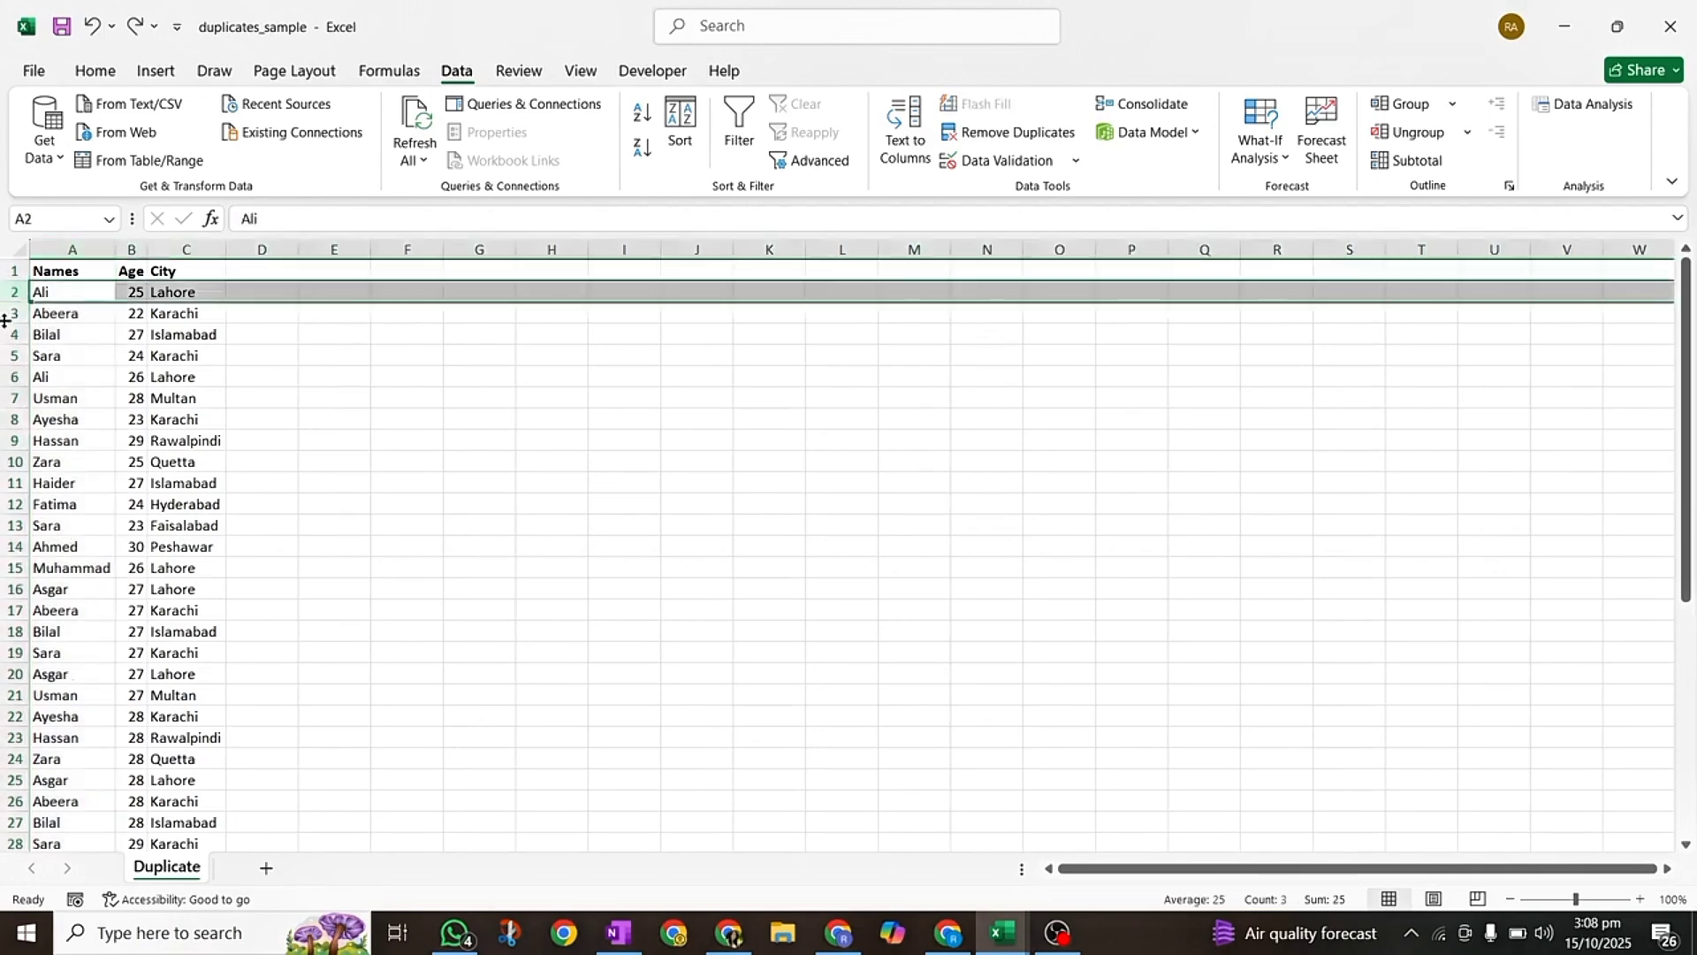
click(80, 244)
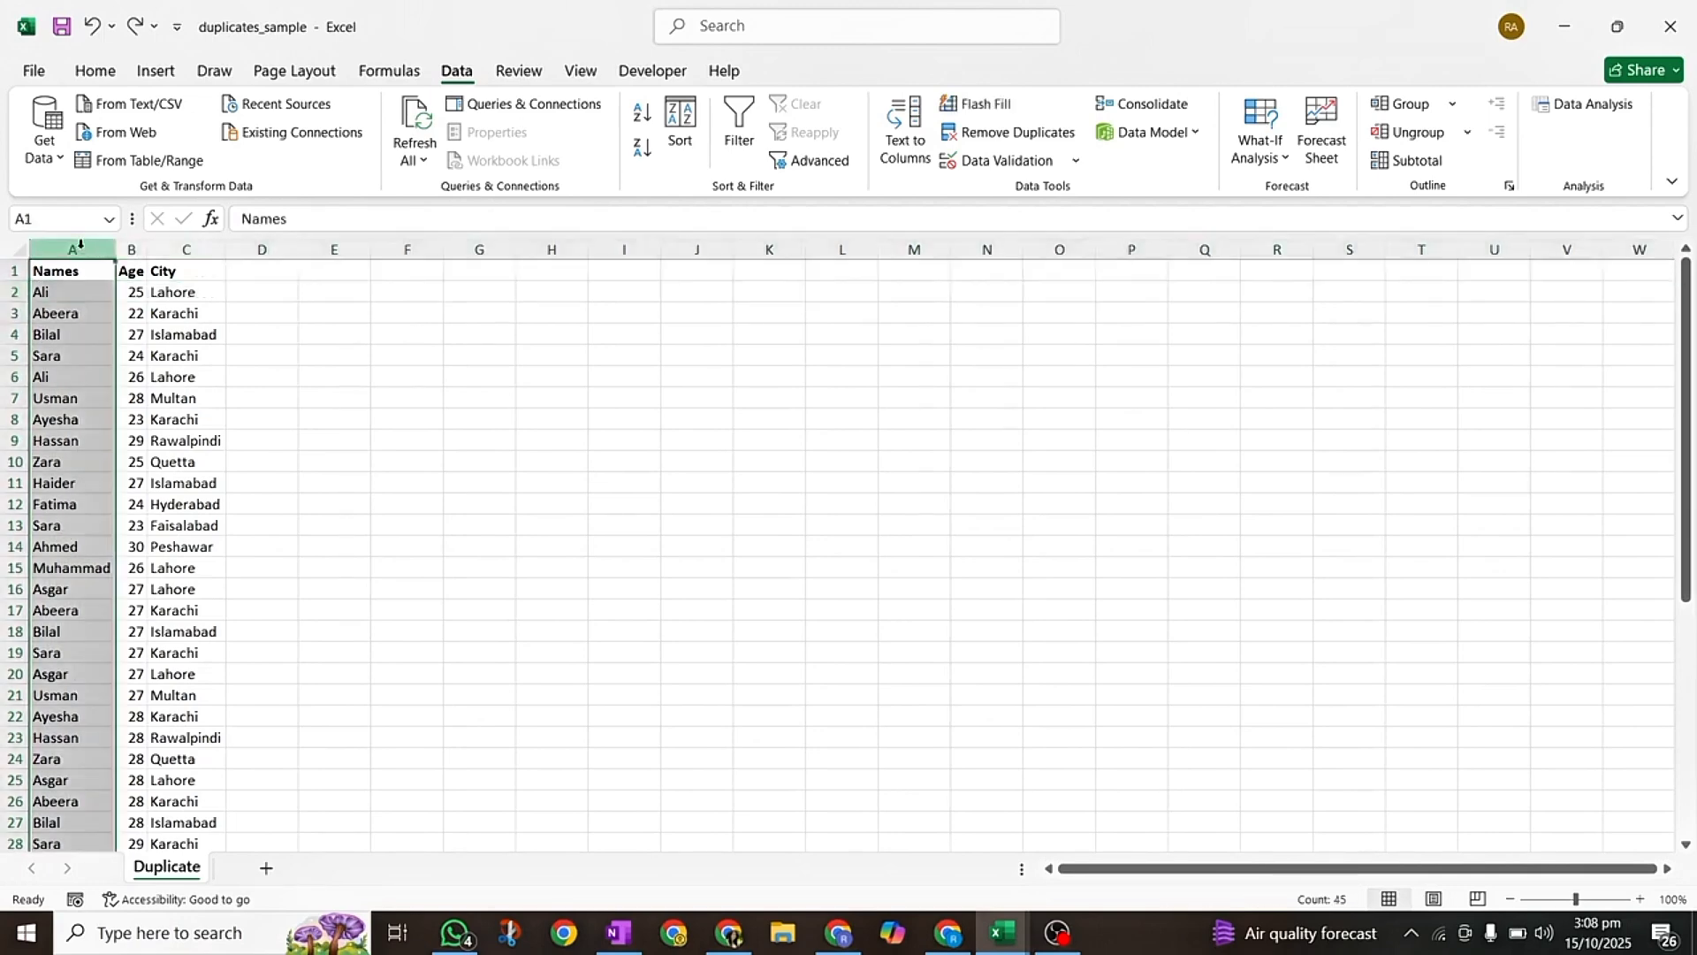
click(131, 250)
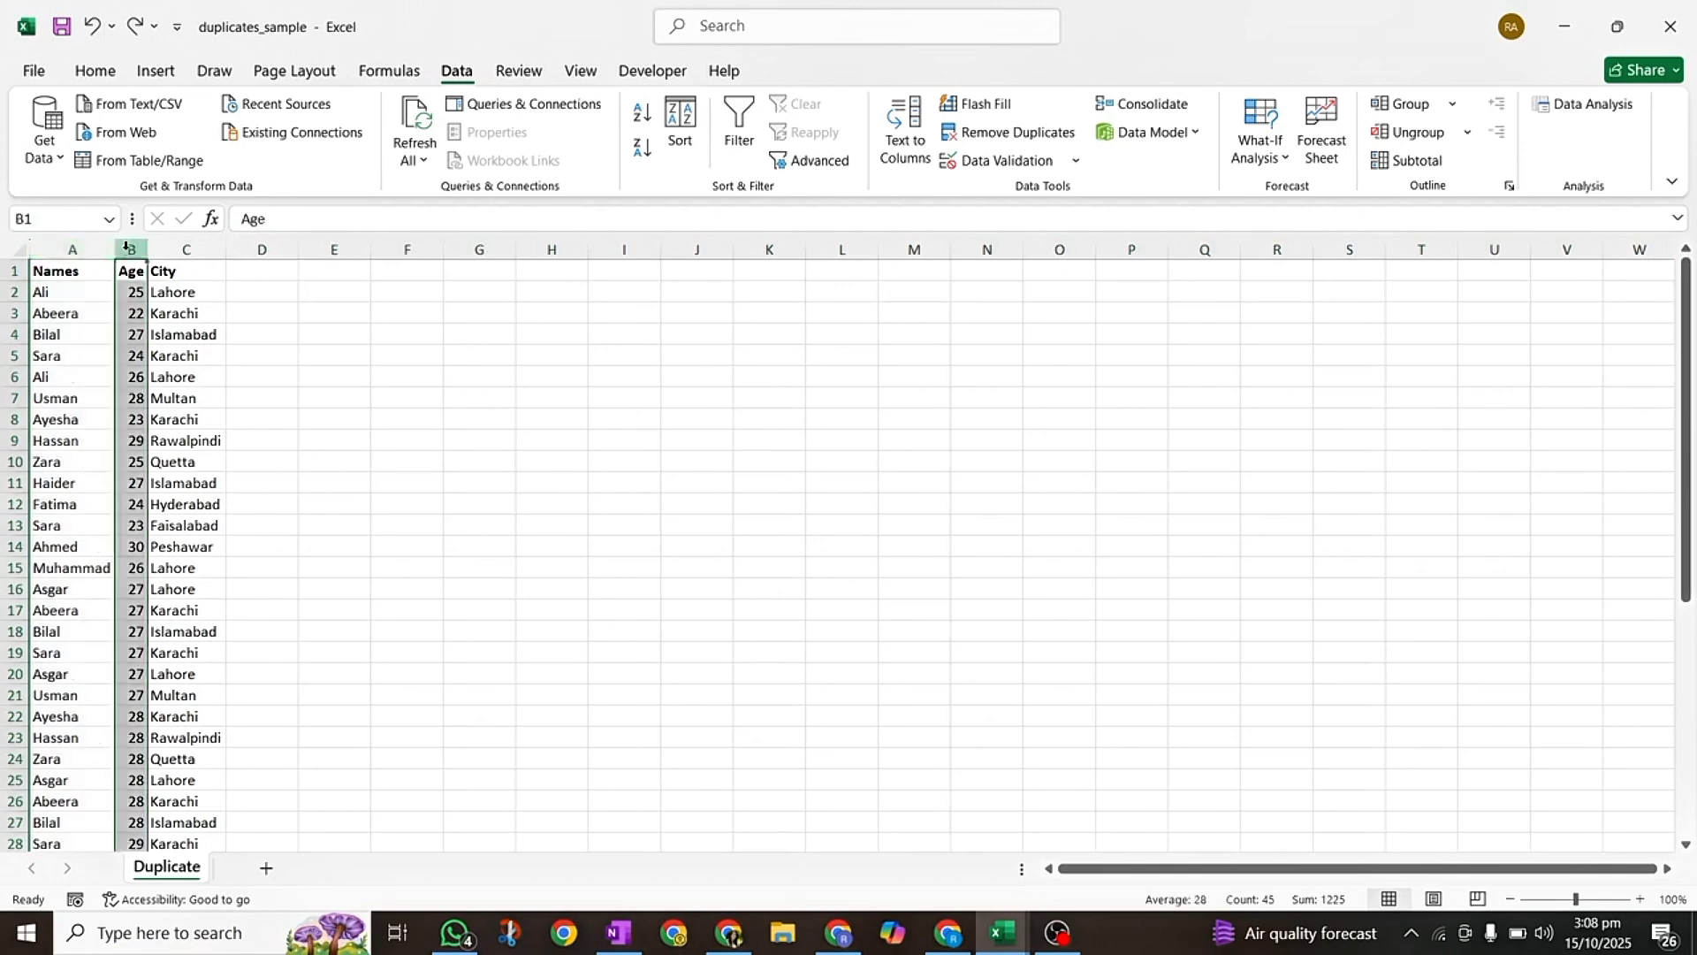
click(194, 251)
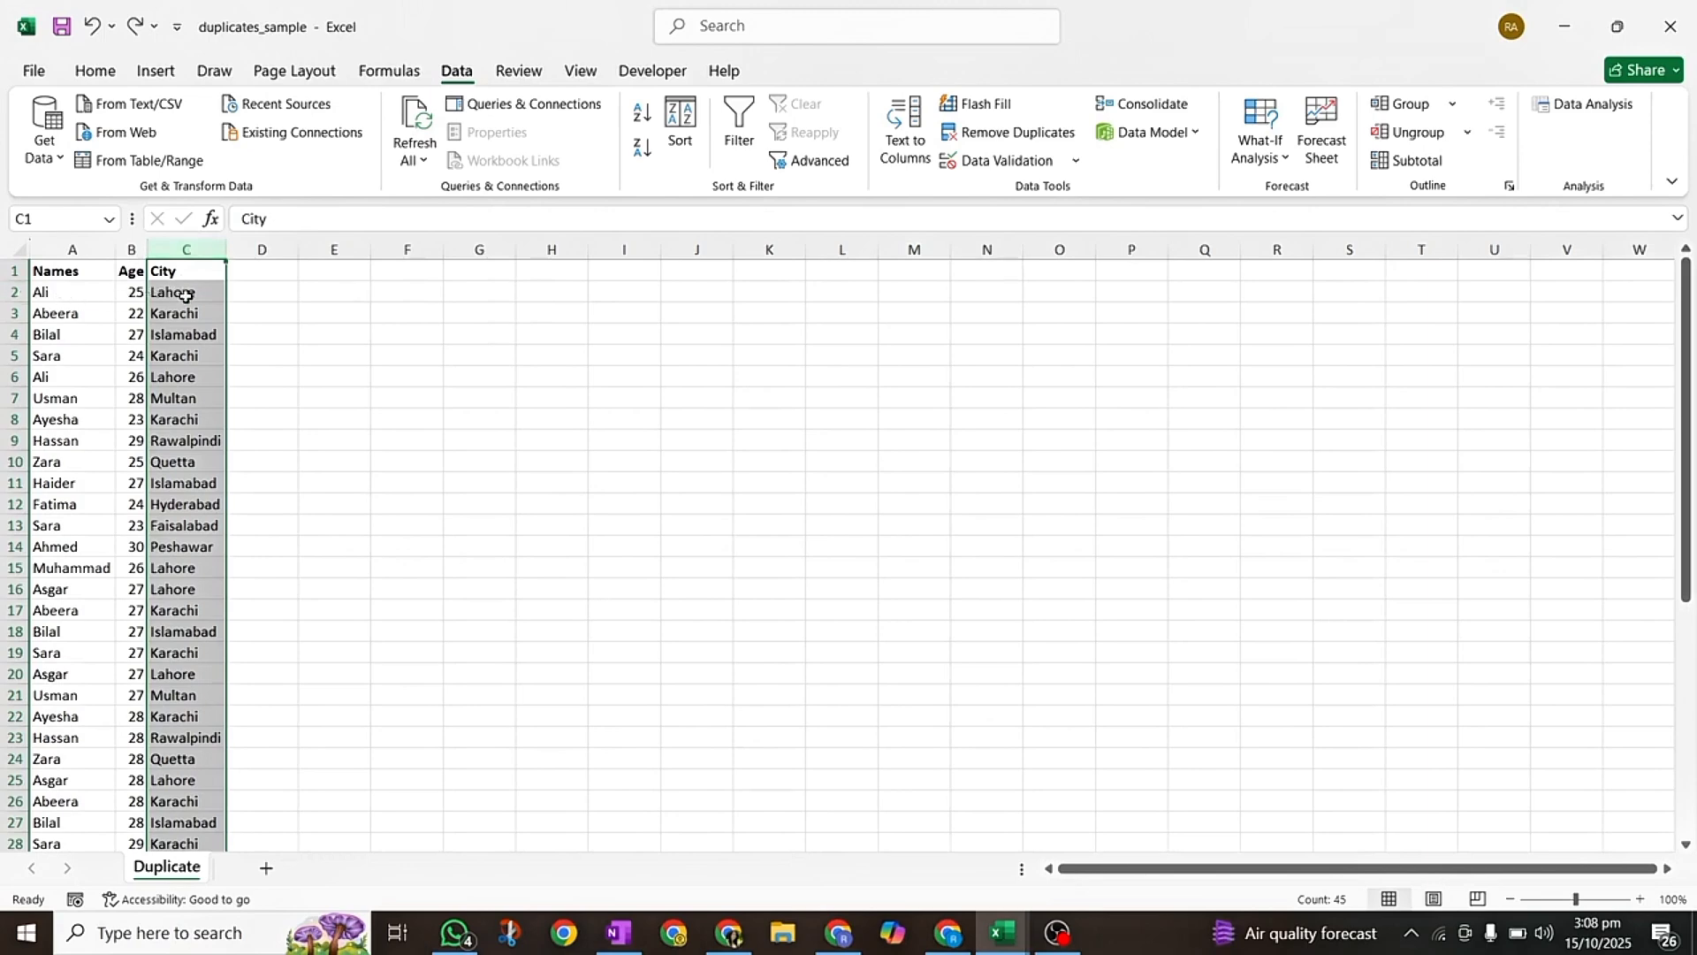
- Convert the Names, Age and City data in A1:C45 into a table with headers
click(130, 248)
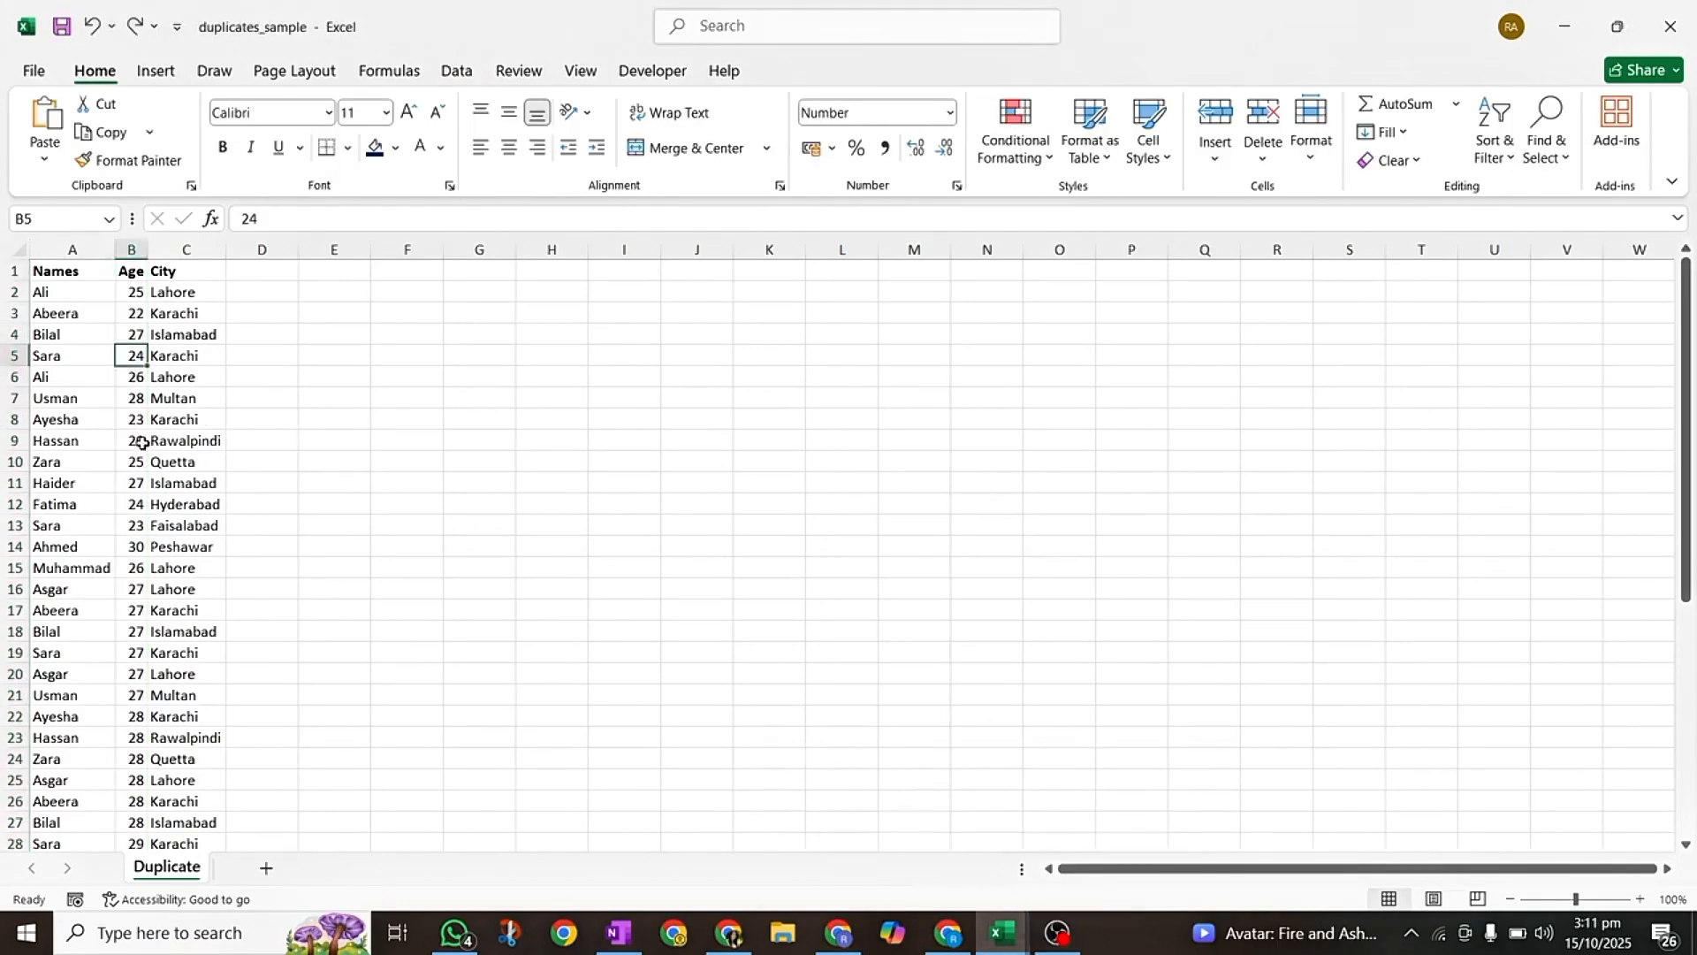
click(94, 281)
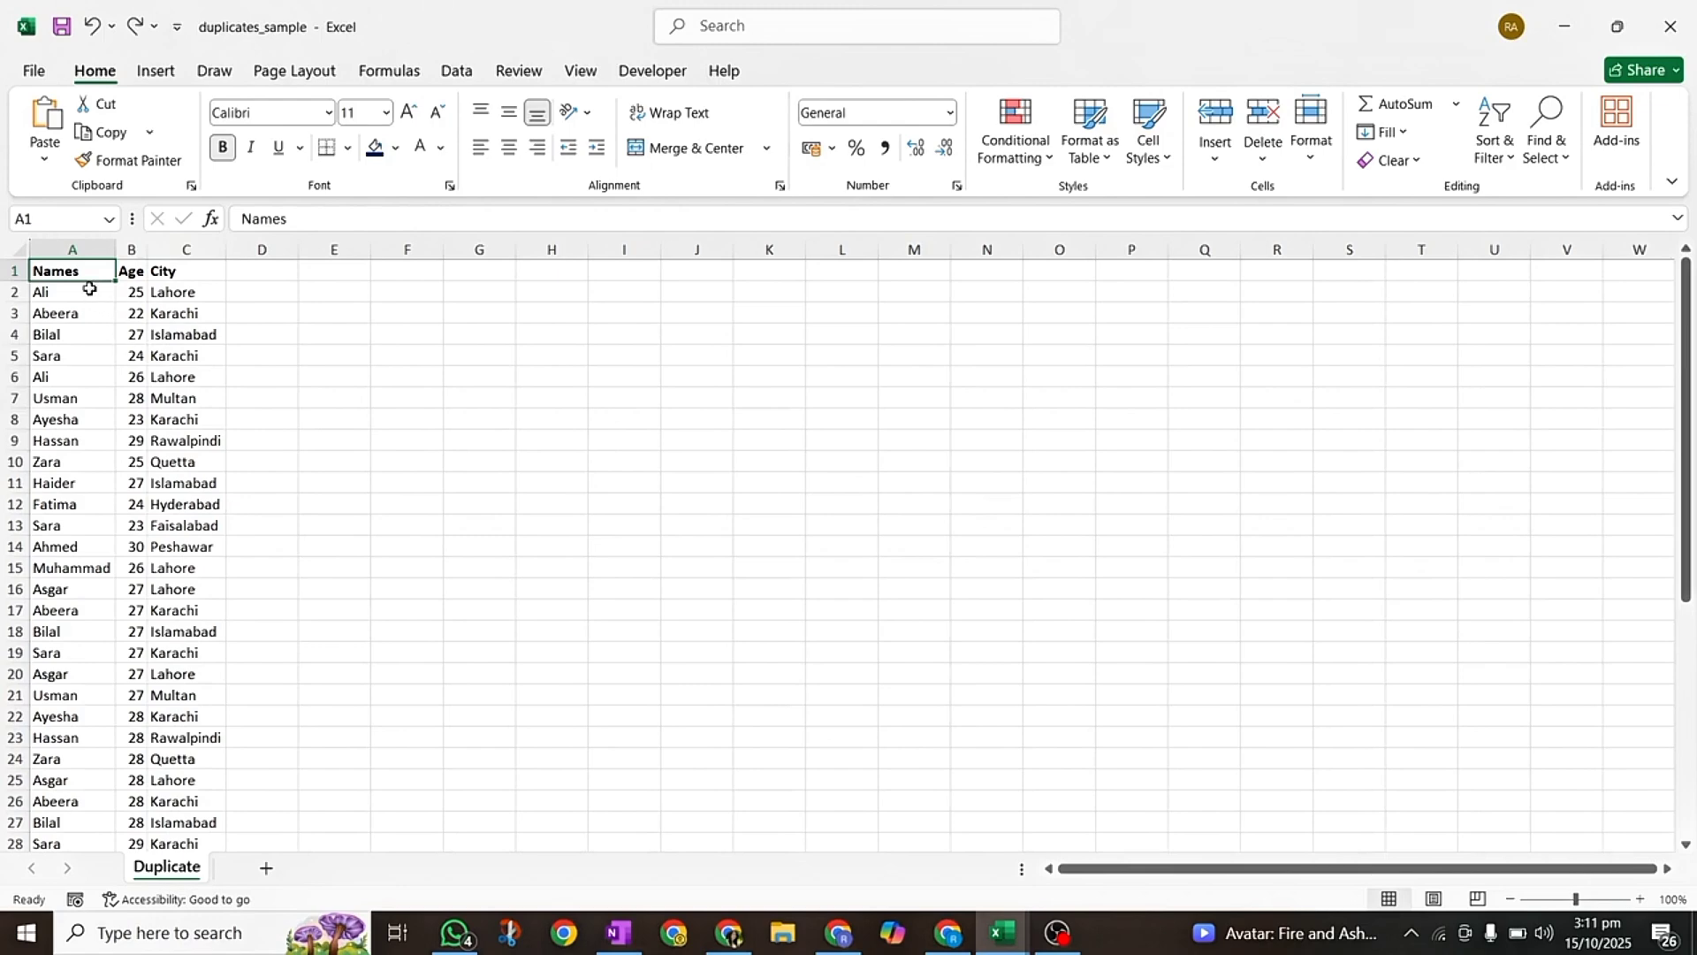
scroll(168, 358, down, 11)
scroll(168, 358, up, 11)
key(ctrl+a)
scroll(168, 358, down, 6)
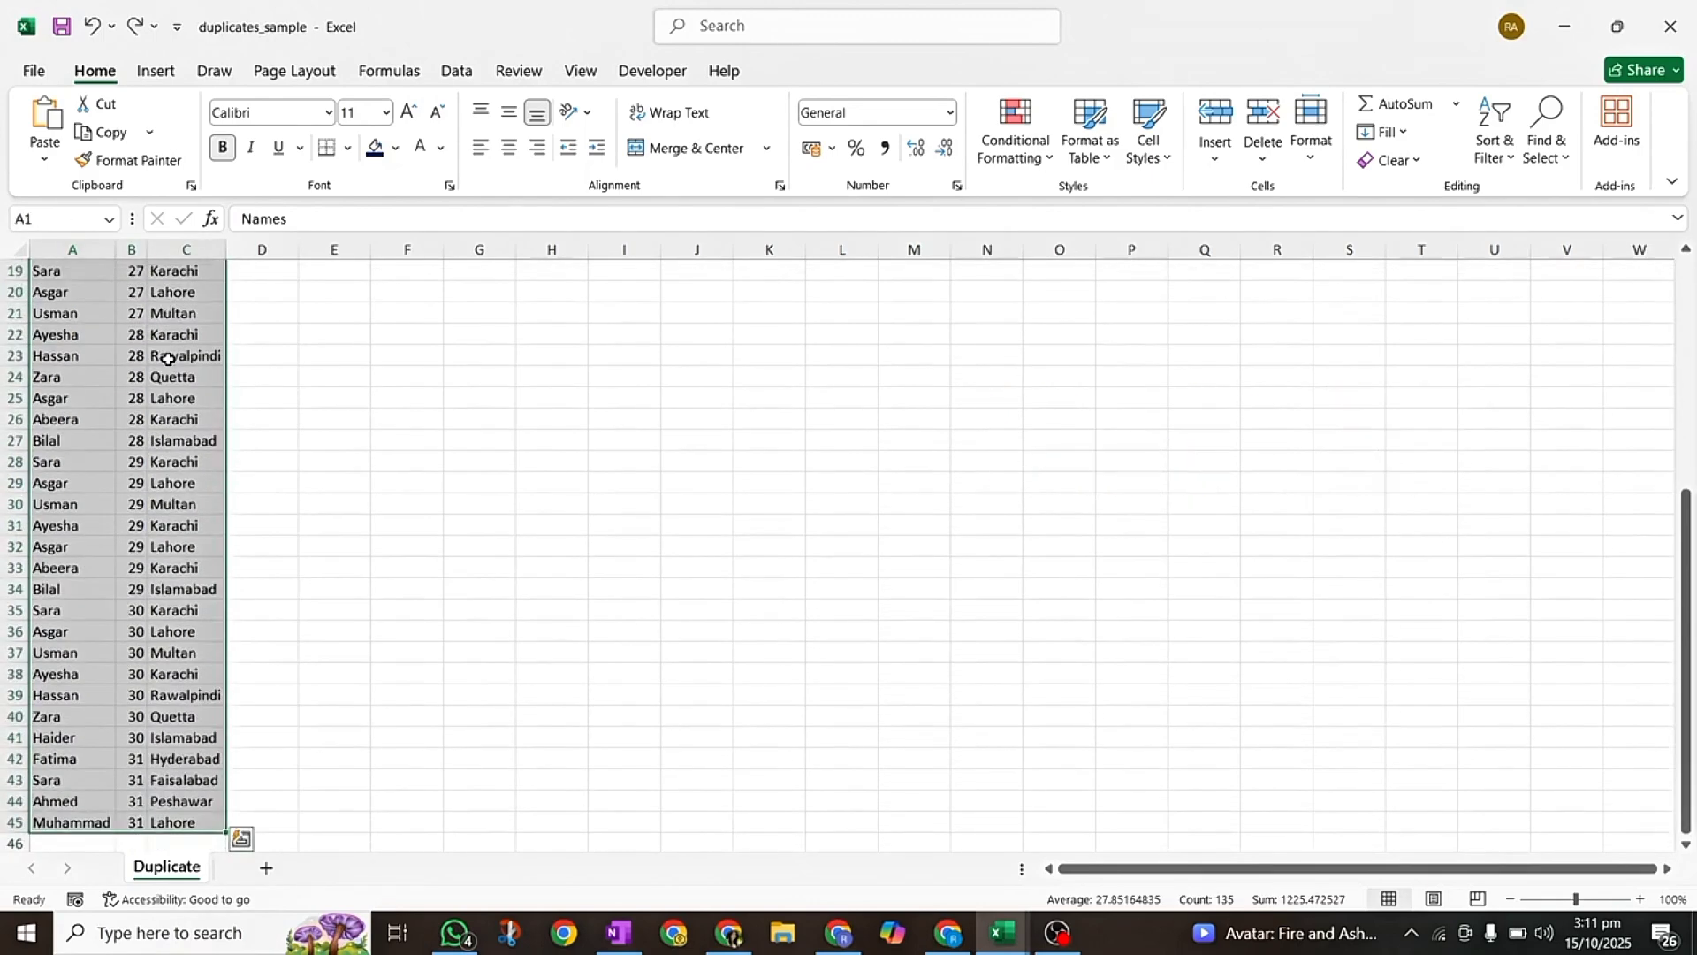
key(ctrl+t)
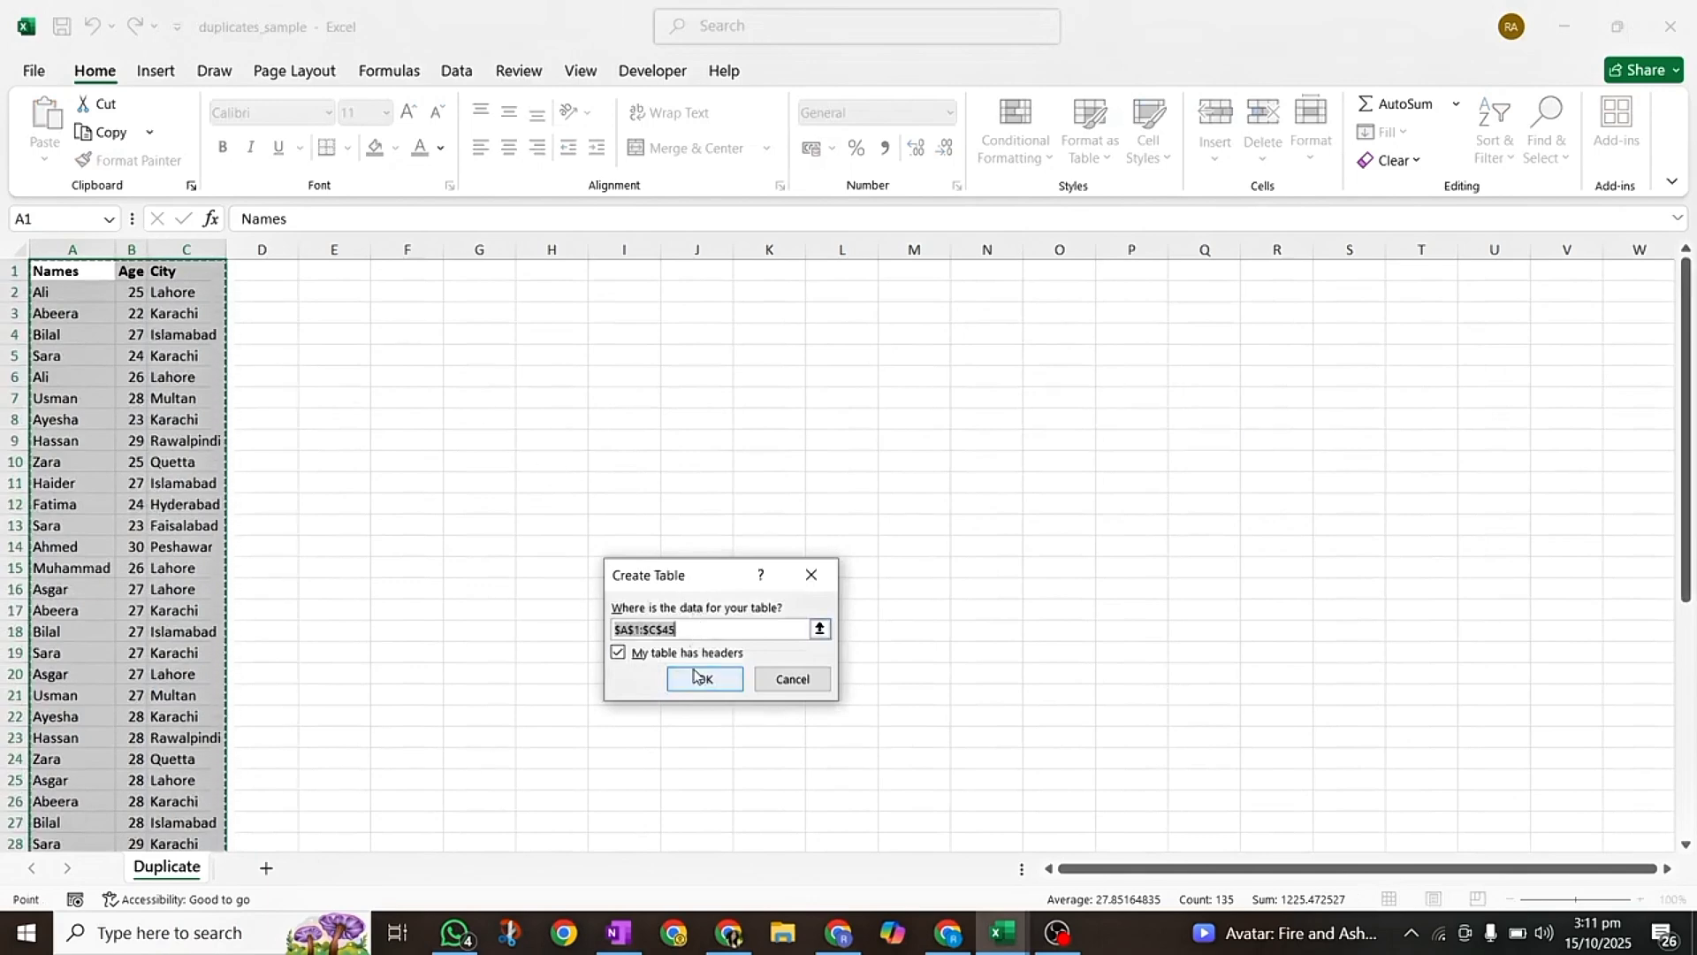
scroll(462, 608, down, 9)
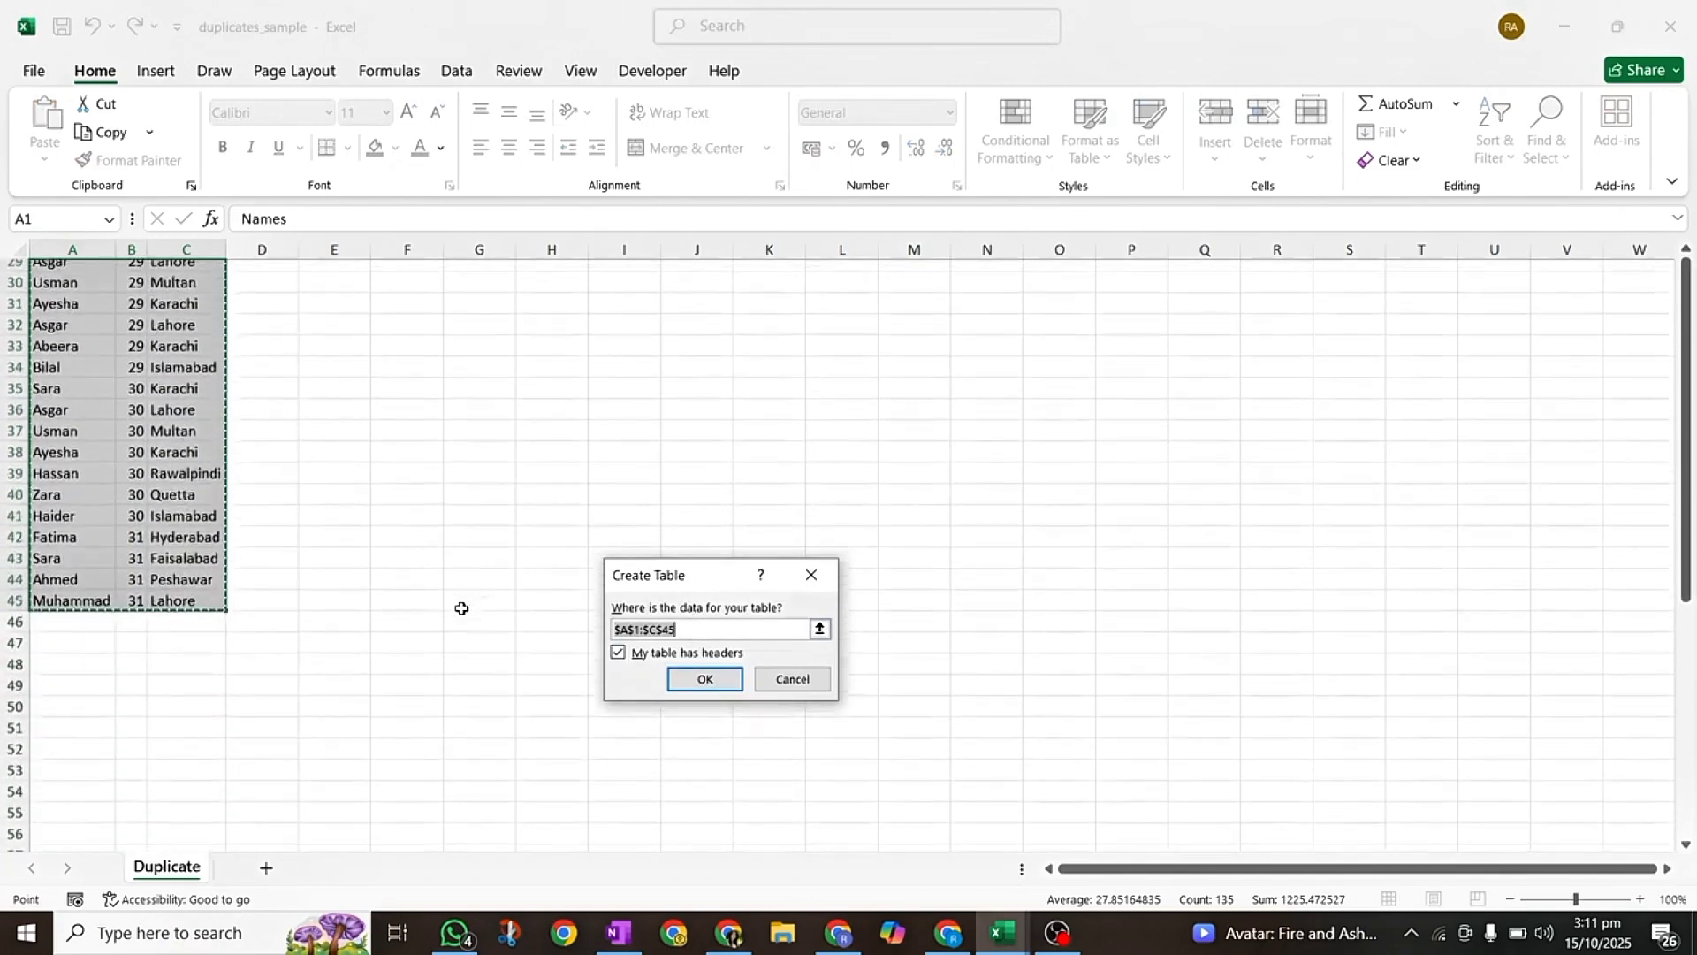
scroll(461, 608, up, 9)
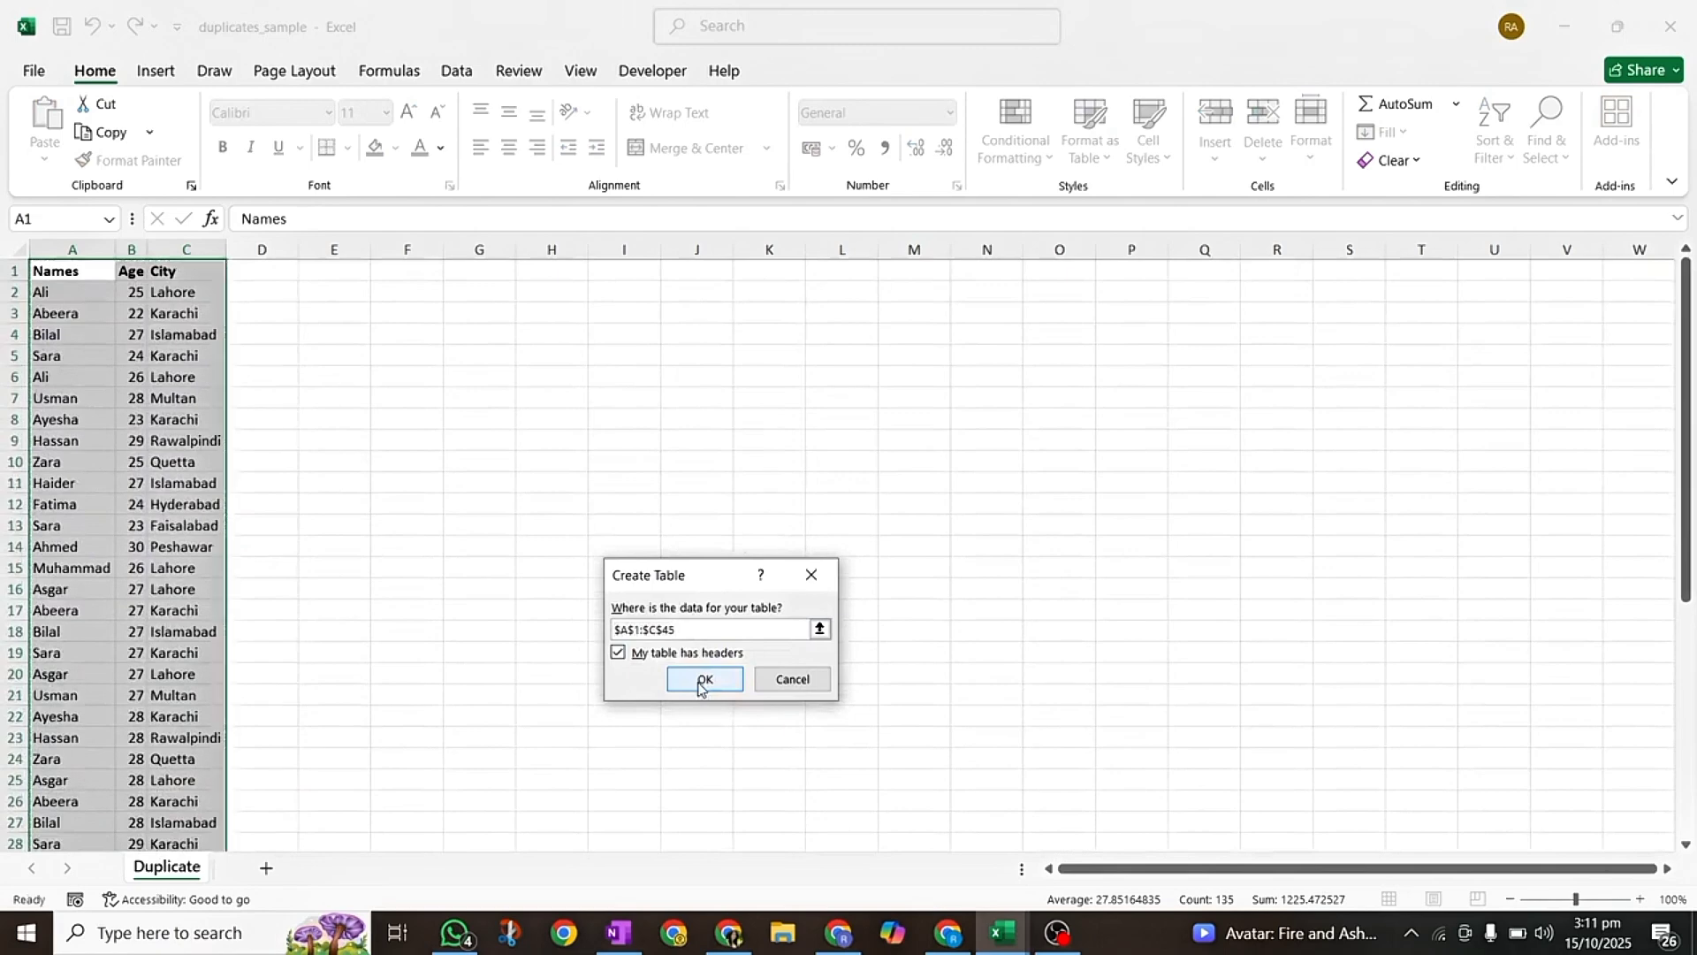
click(699, 686)
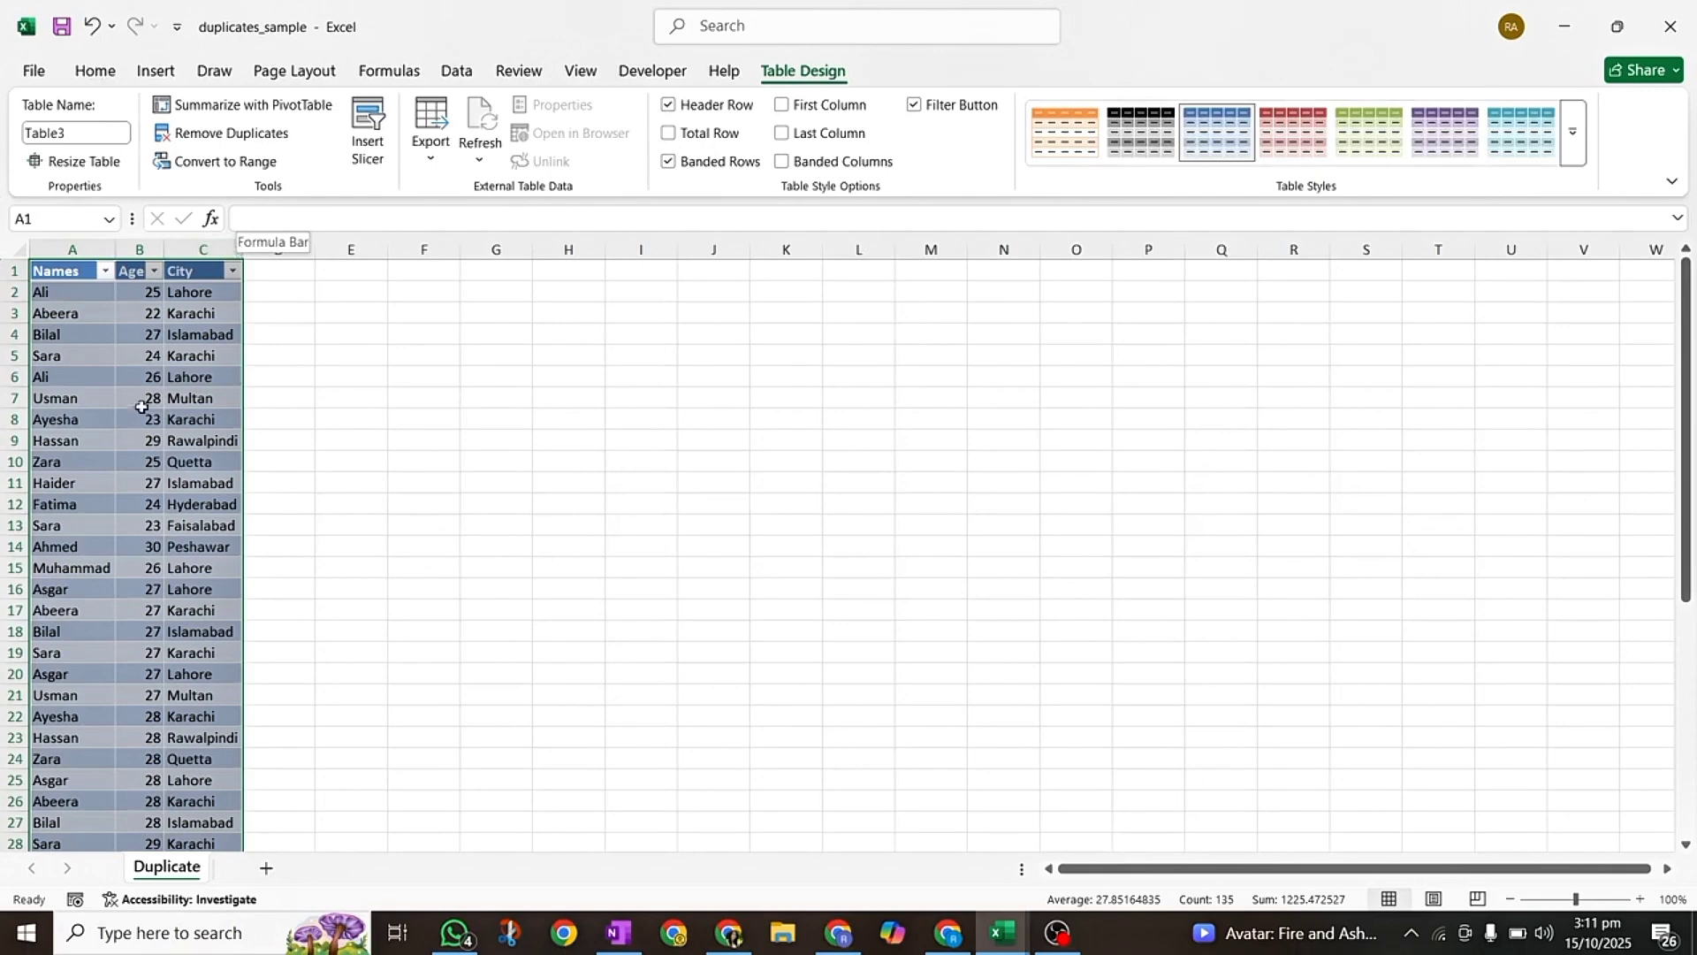
- Preview the available table styles without applying one, and insert a slicer for the Names column
click(1574, 139)
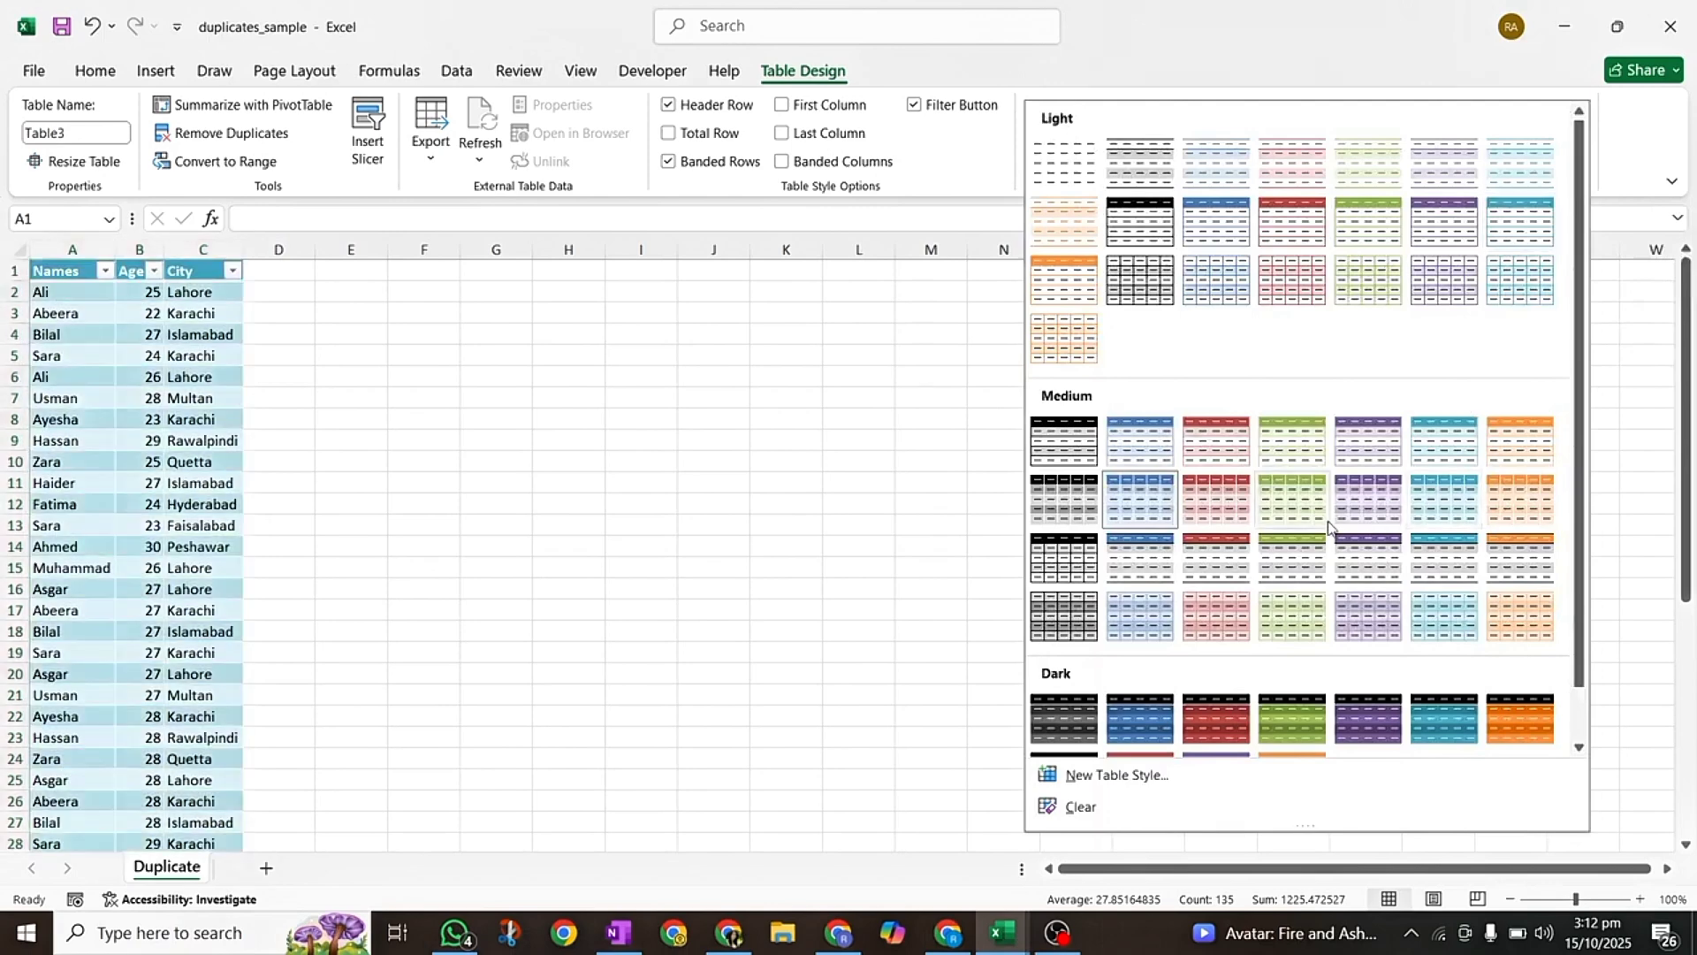
scroll(1328, 525, down, 1)
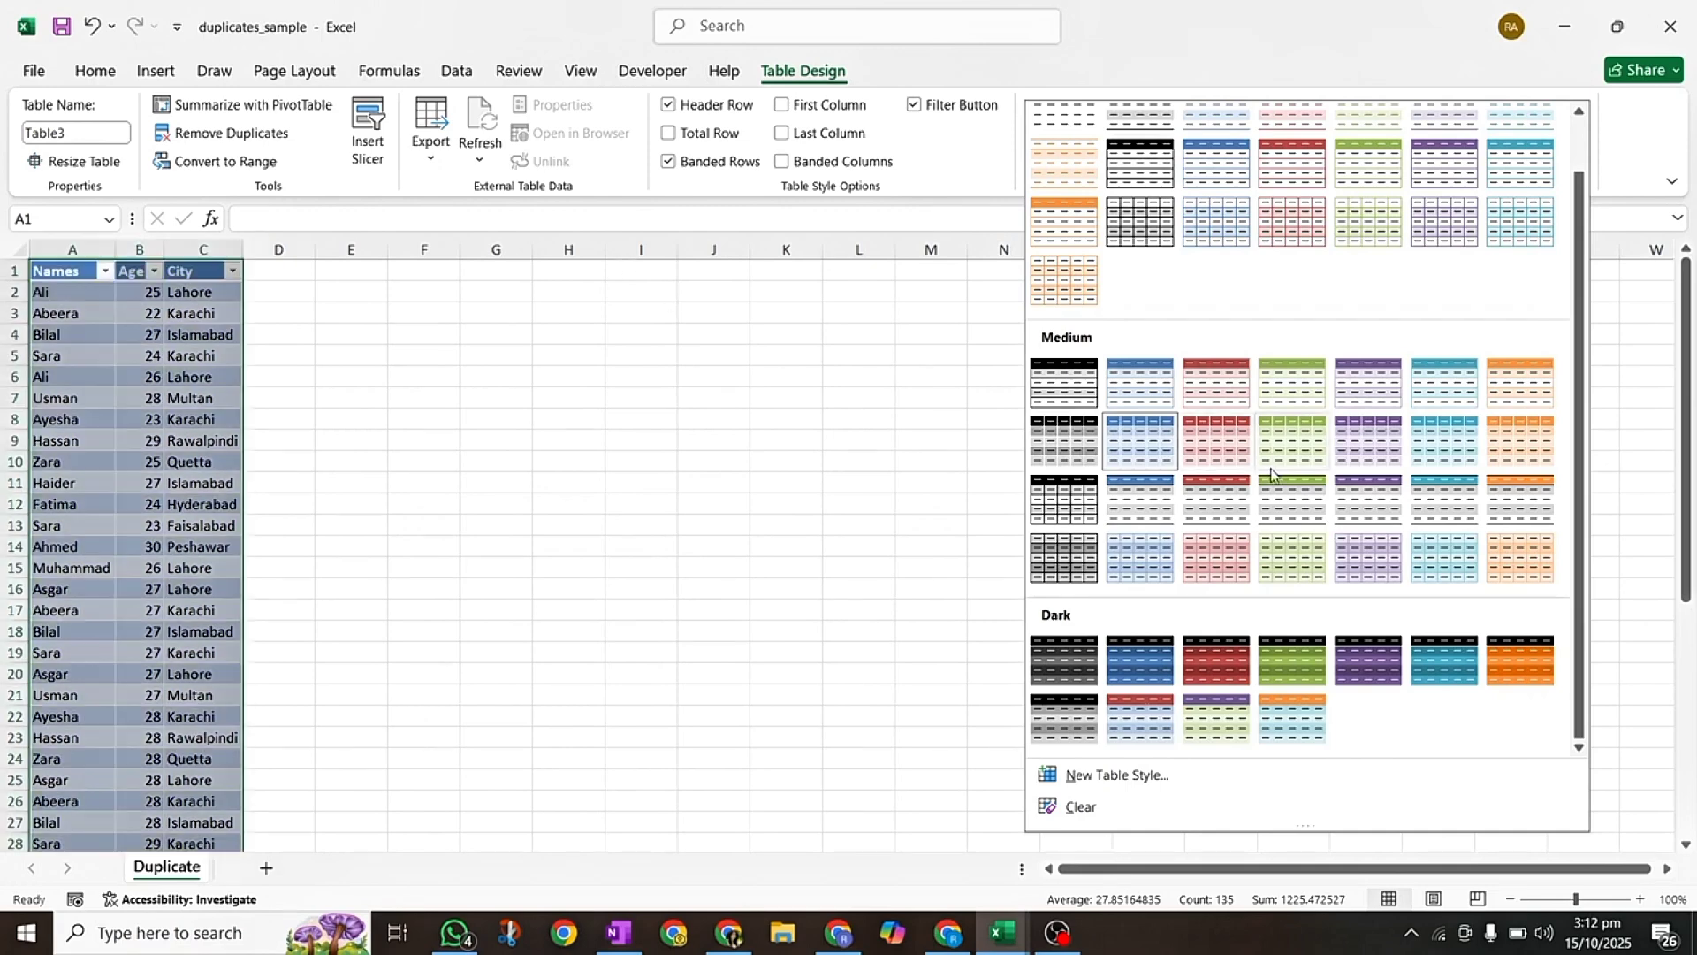
click(362, 152)
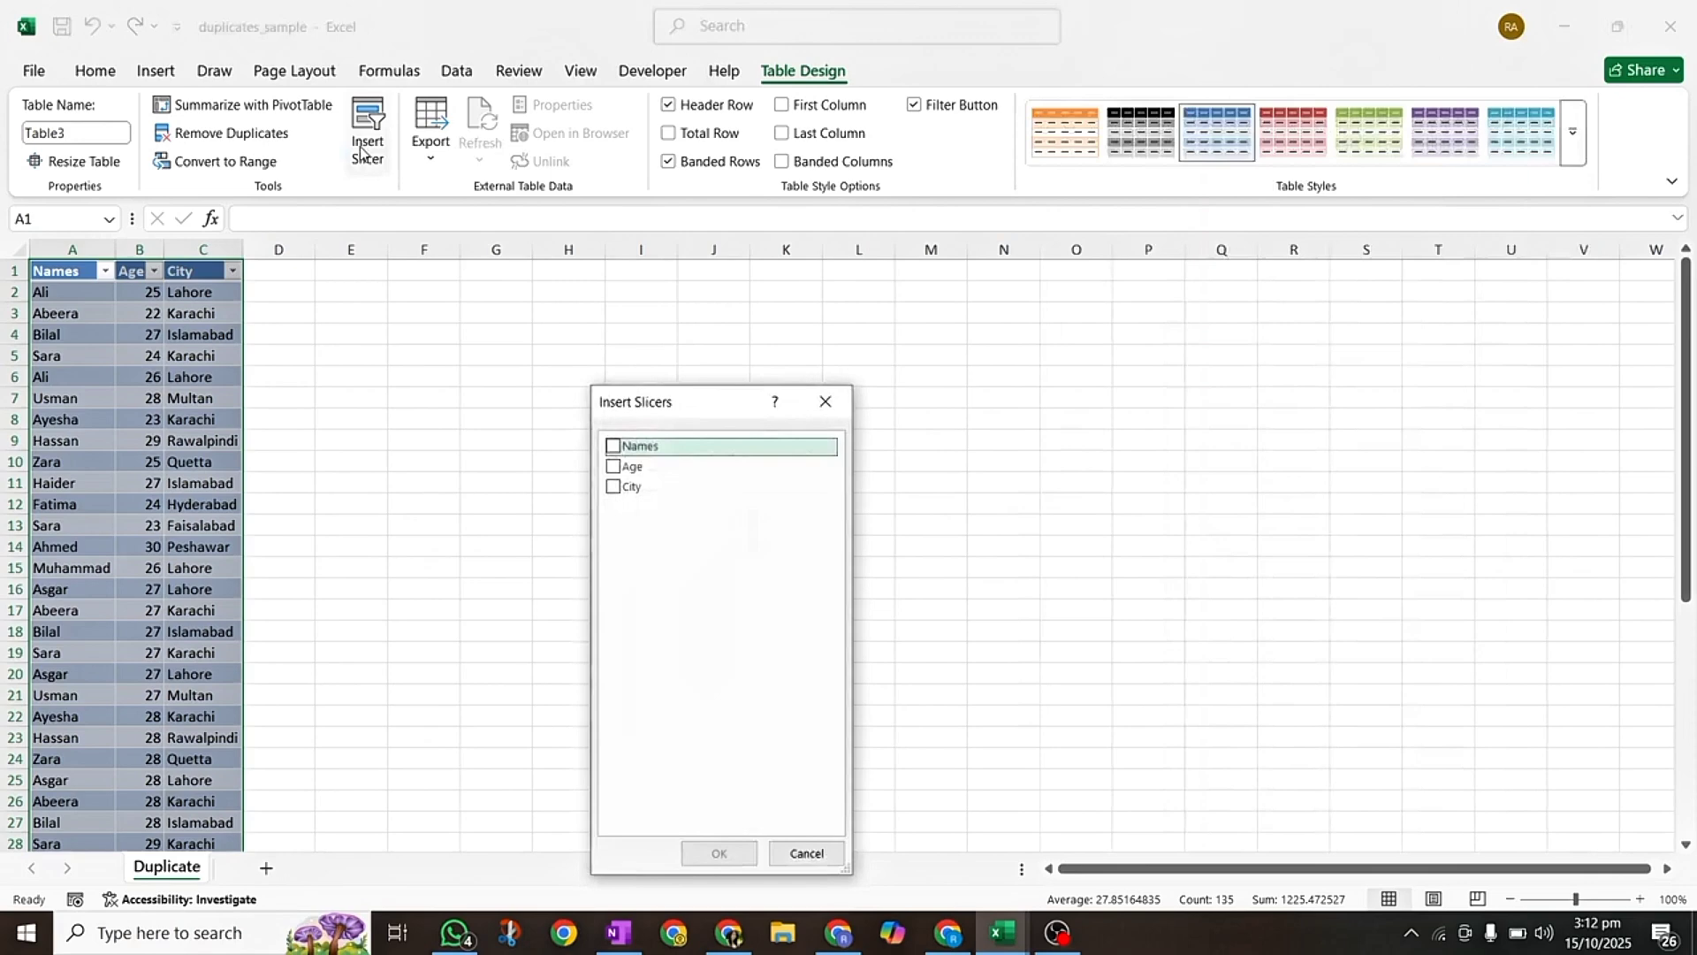
click(612, 448)
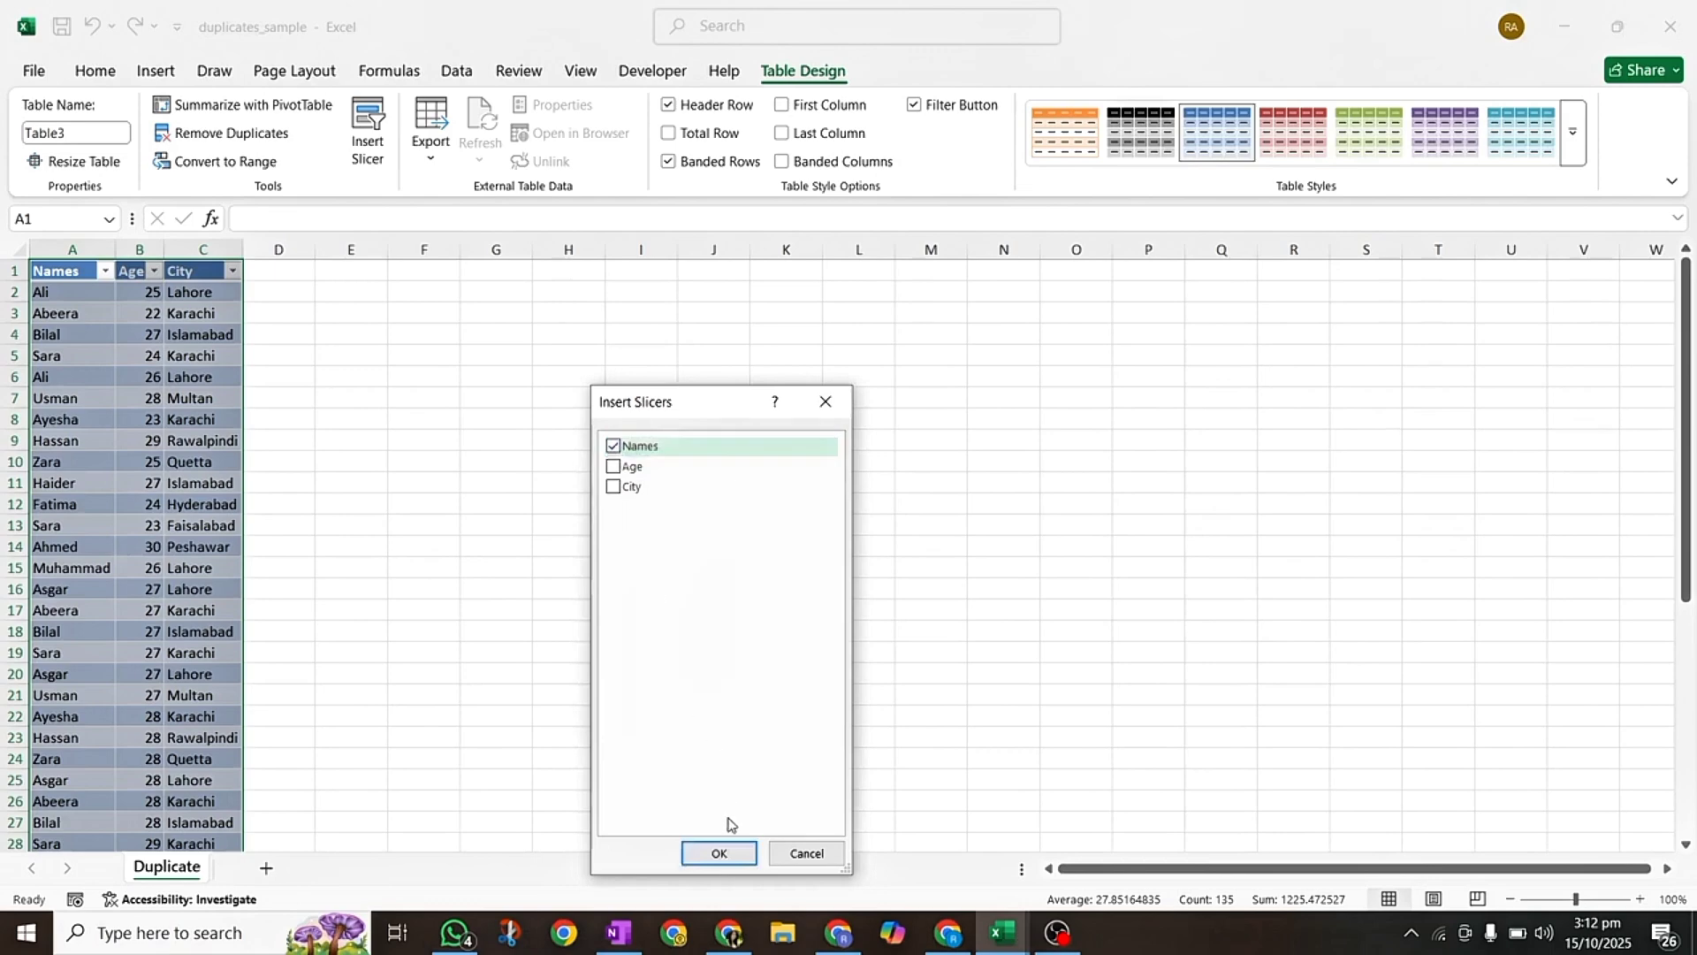
click(725, 853)
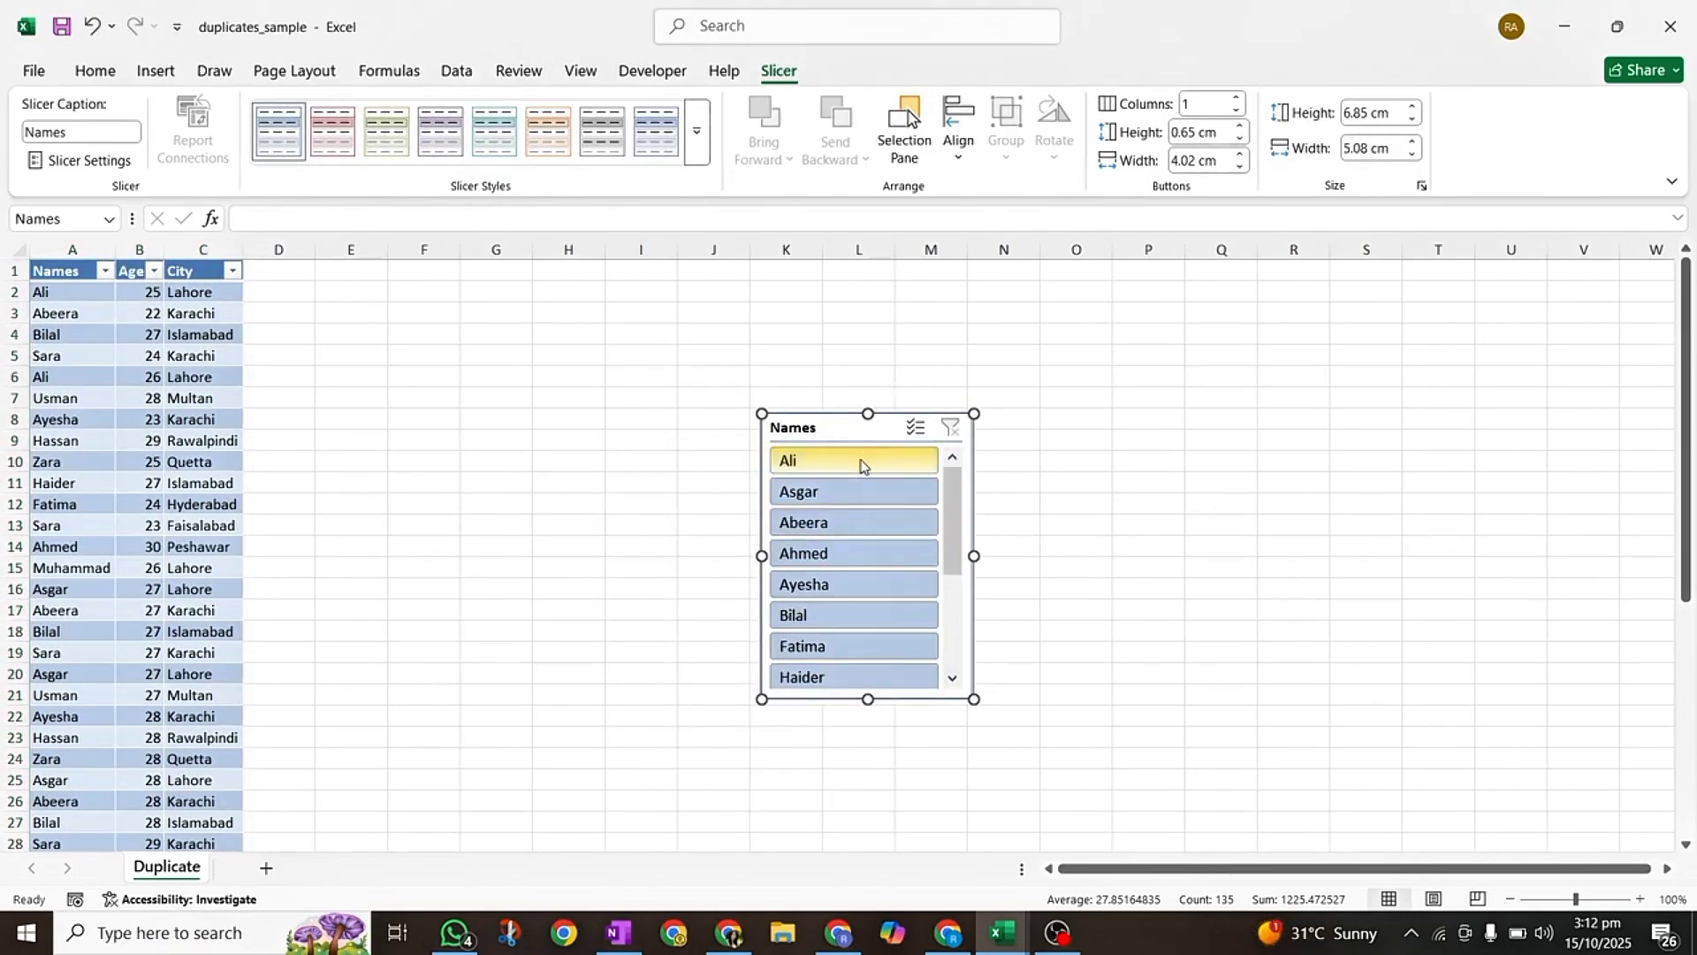
- Filter the table by the first and then the third entry of the Names slicer, and undo both filters
click(862, 466)
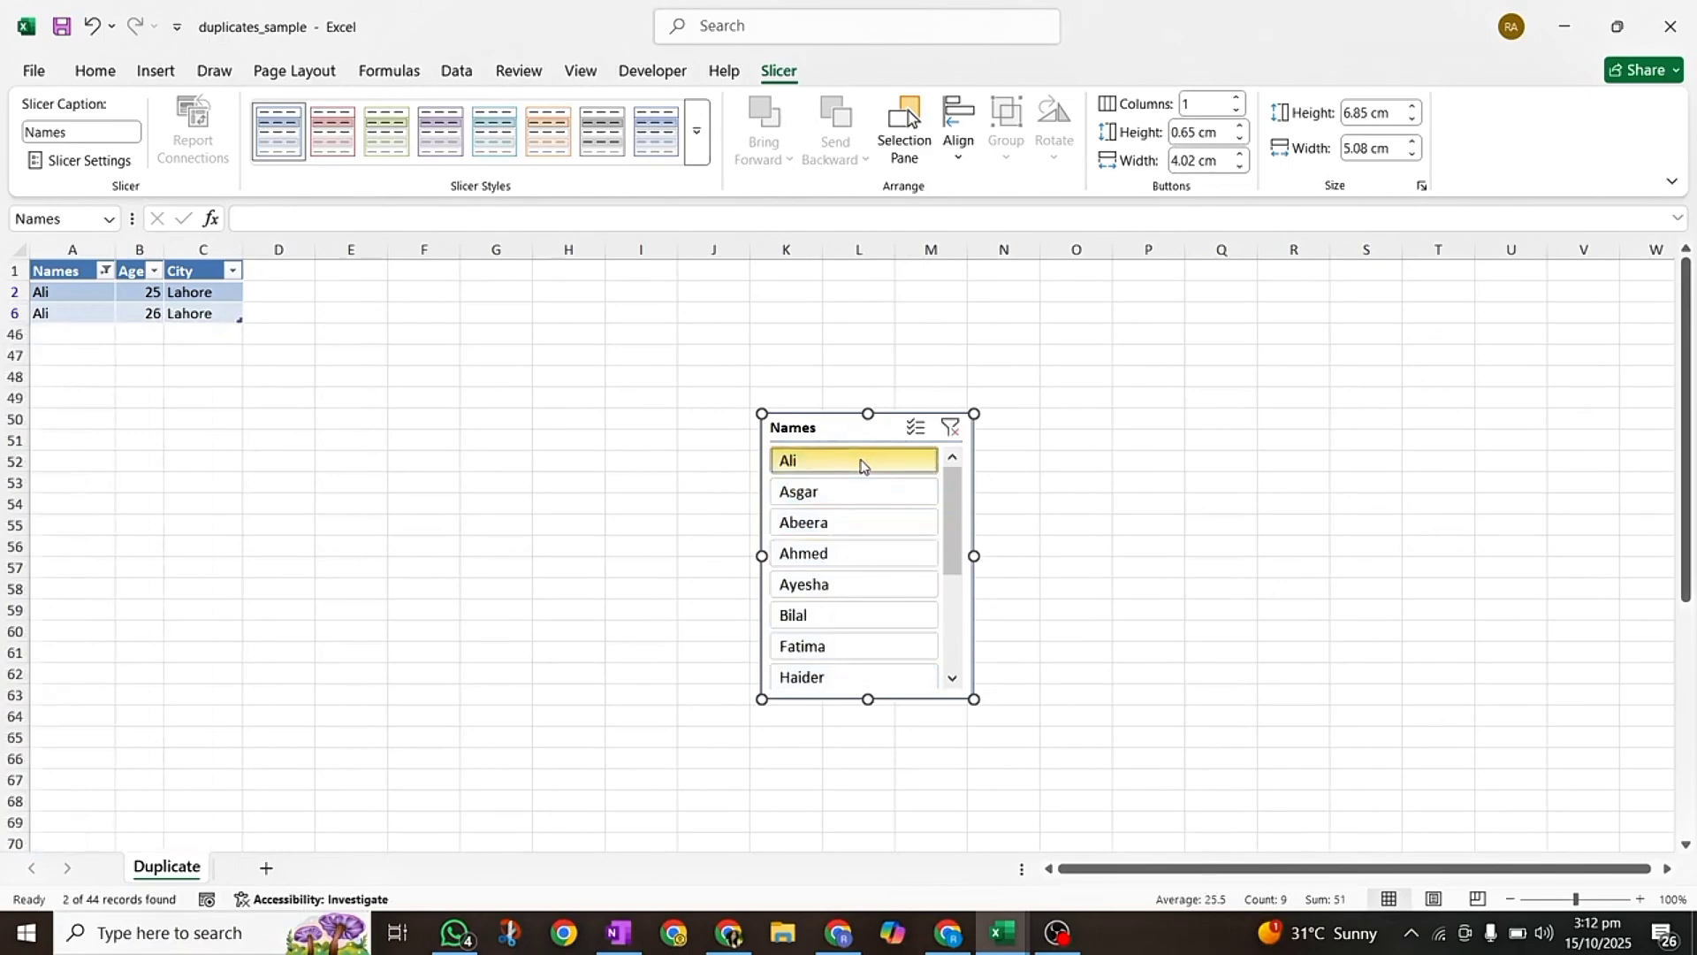
click(835, 526)
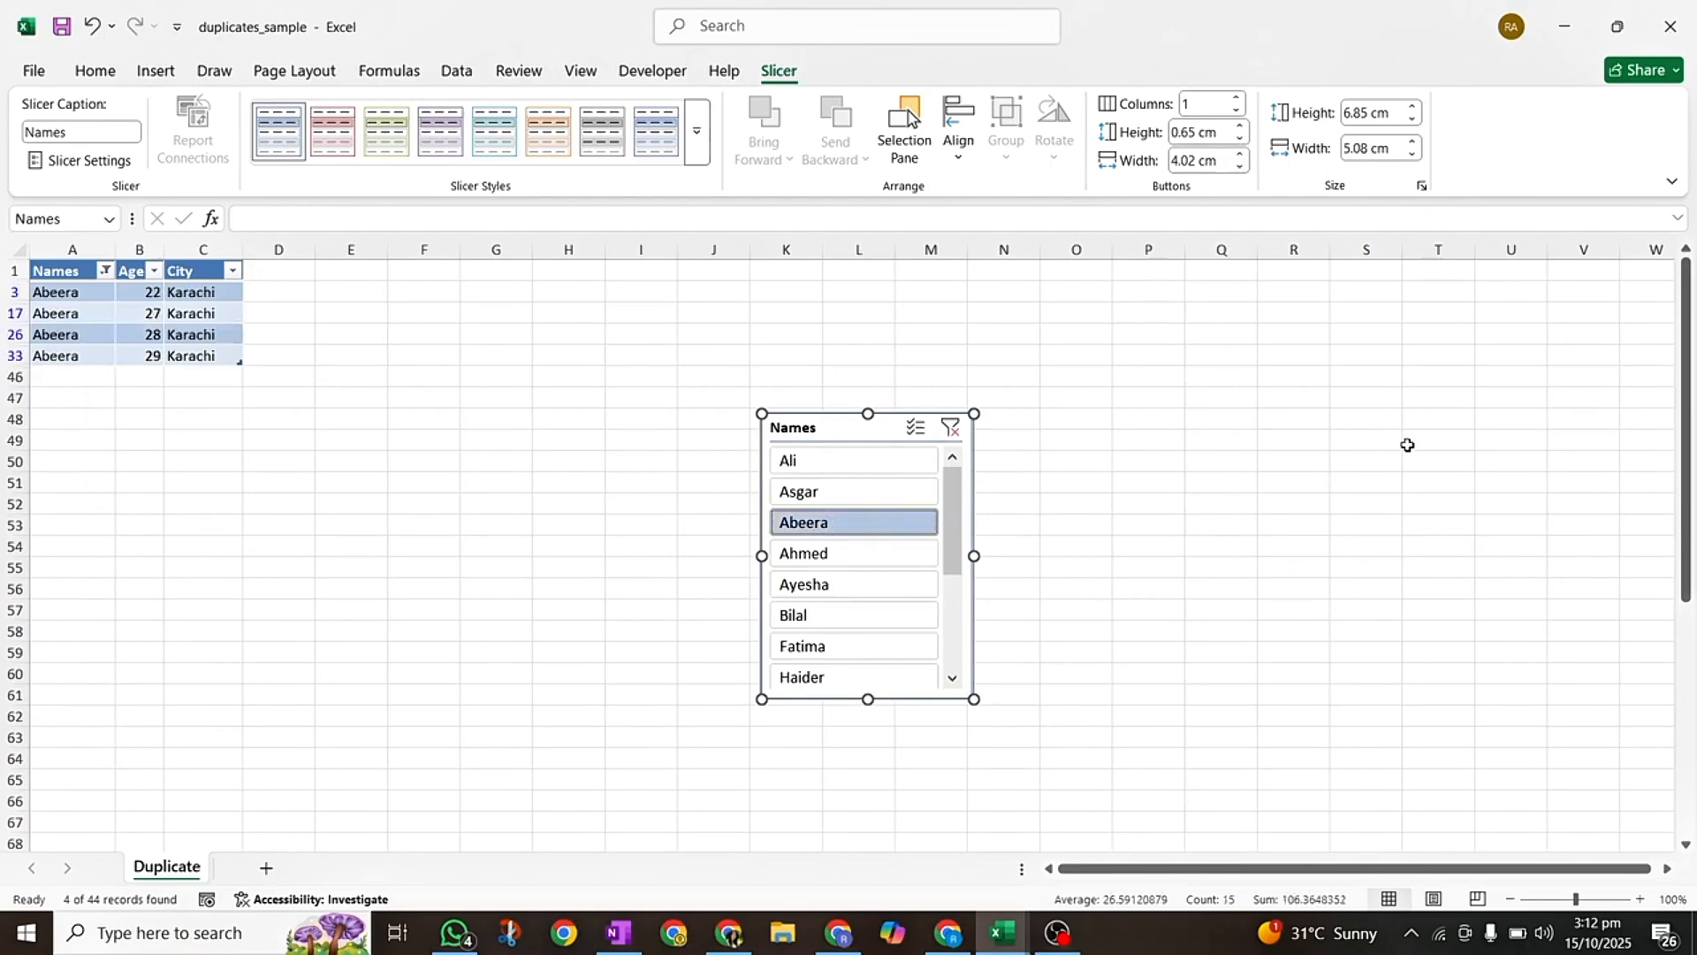
click(1246, 506)
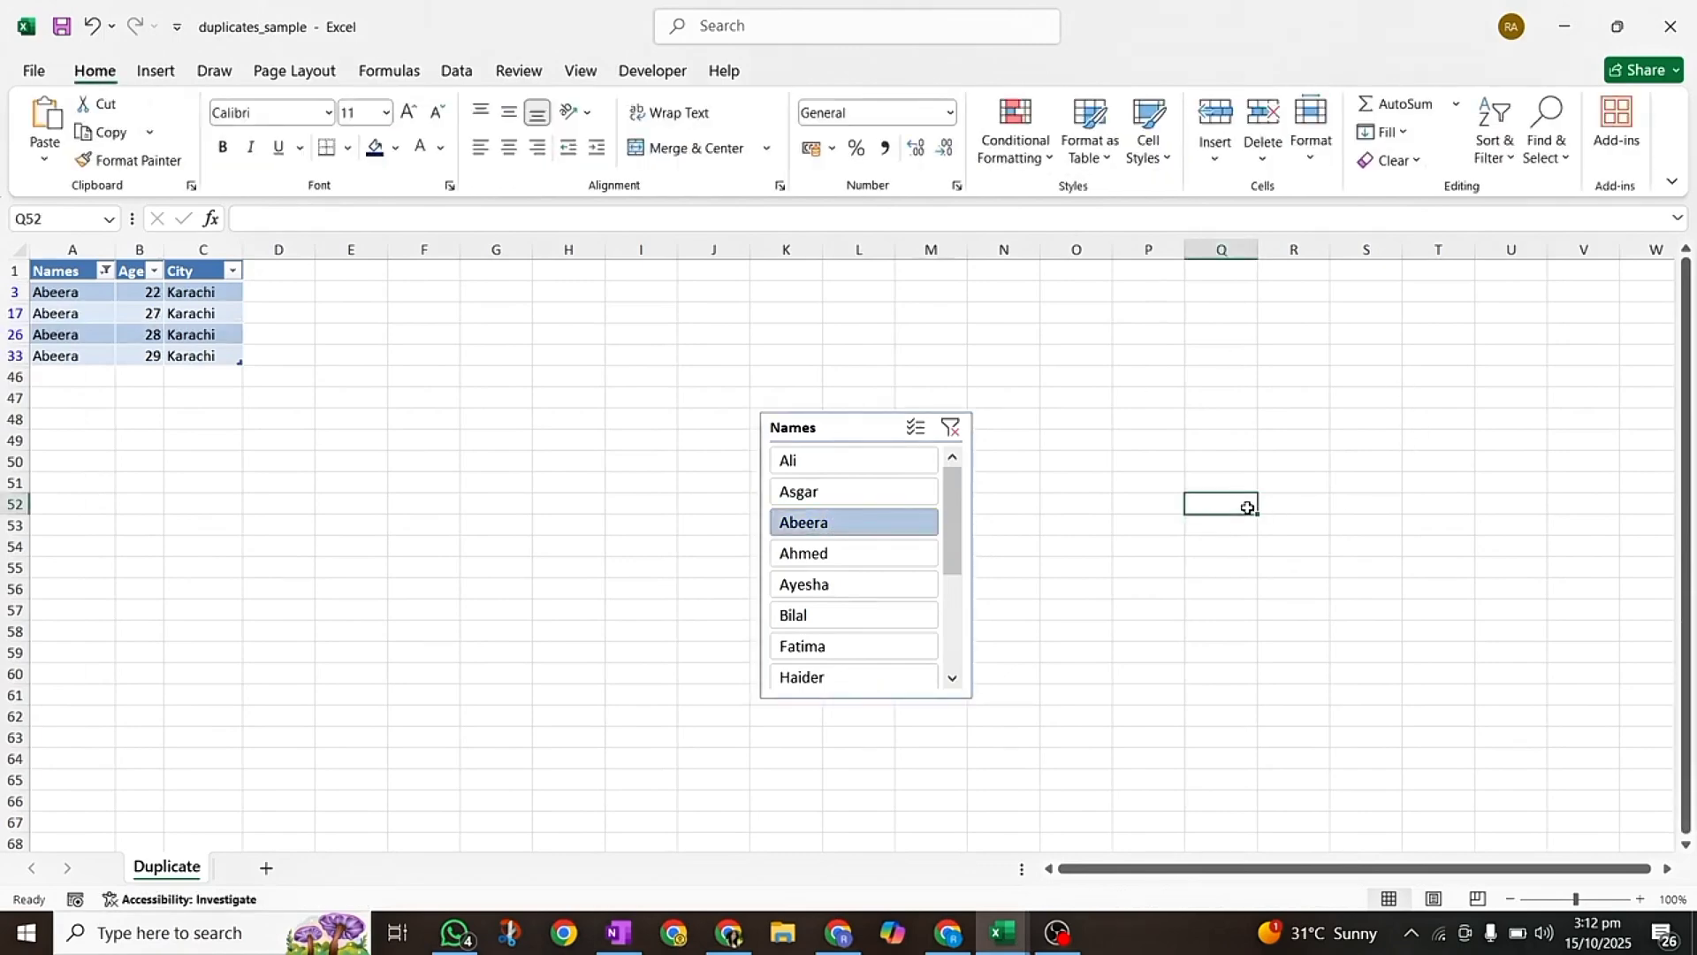
key(ctrl+z)
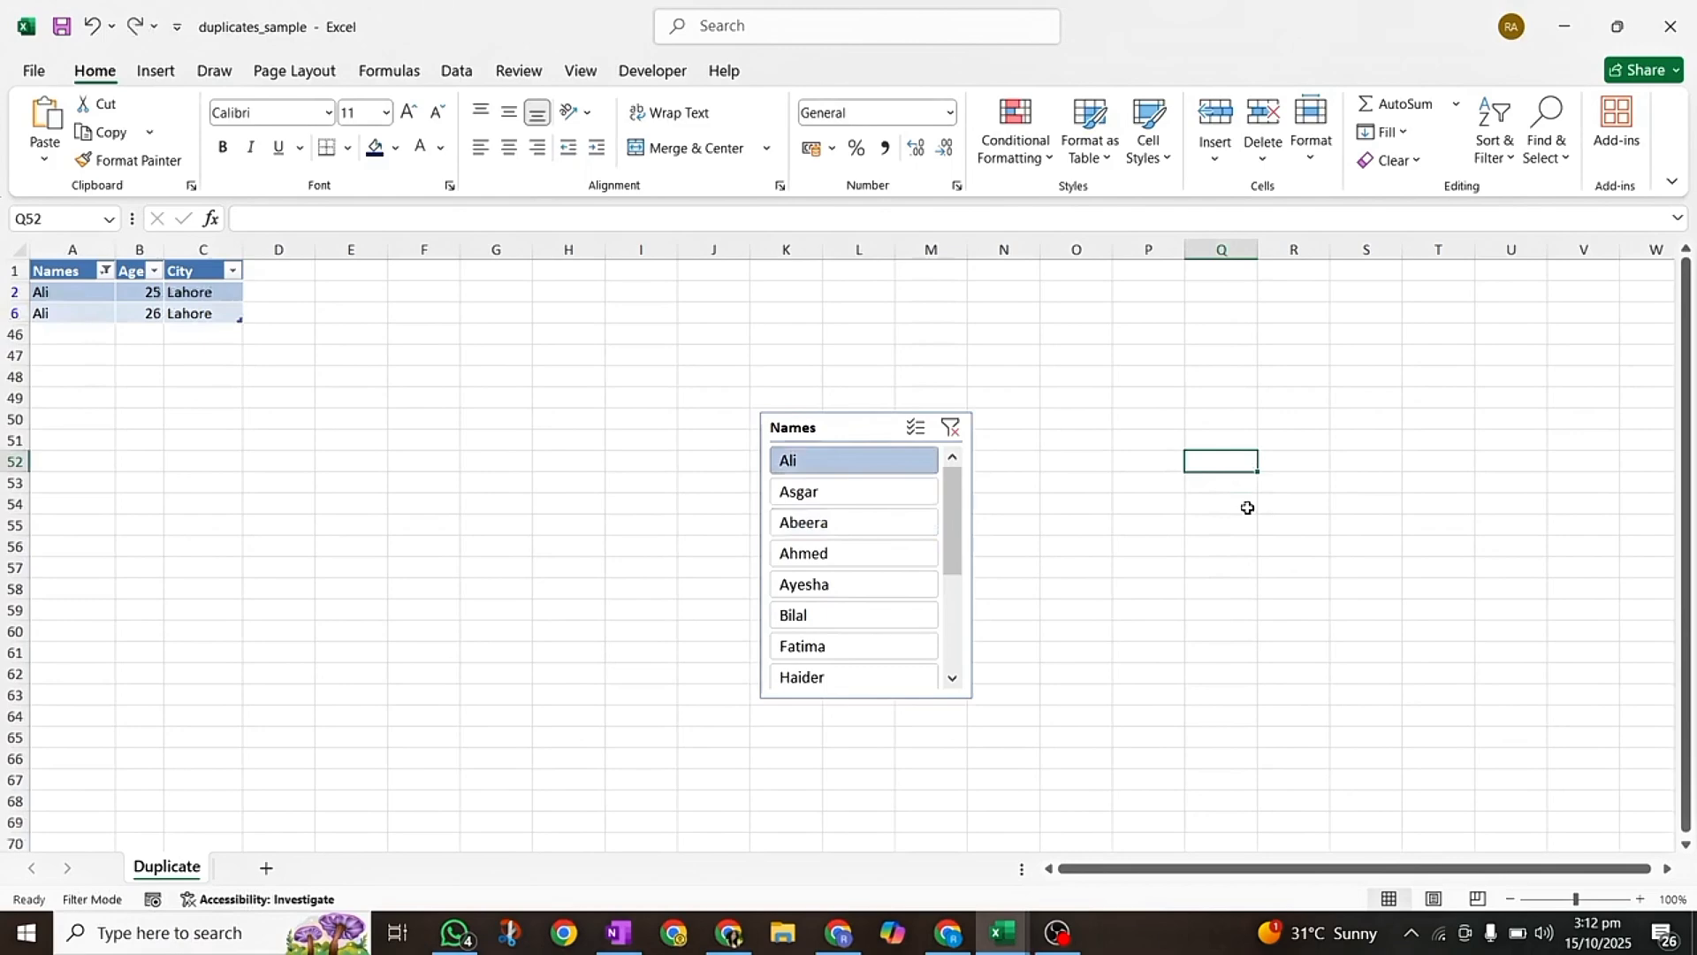
key(ctrl+z)
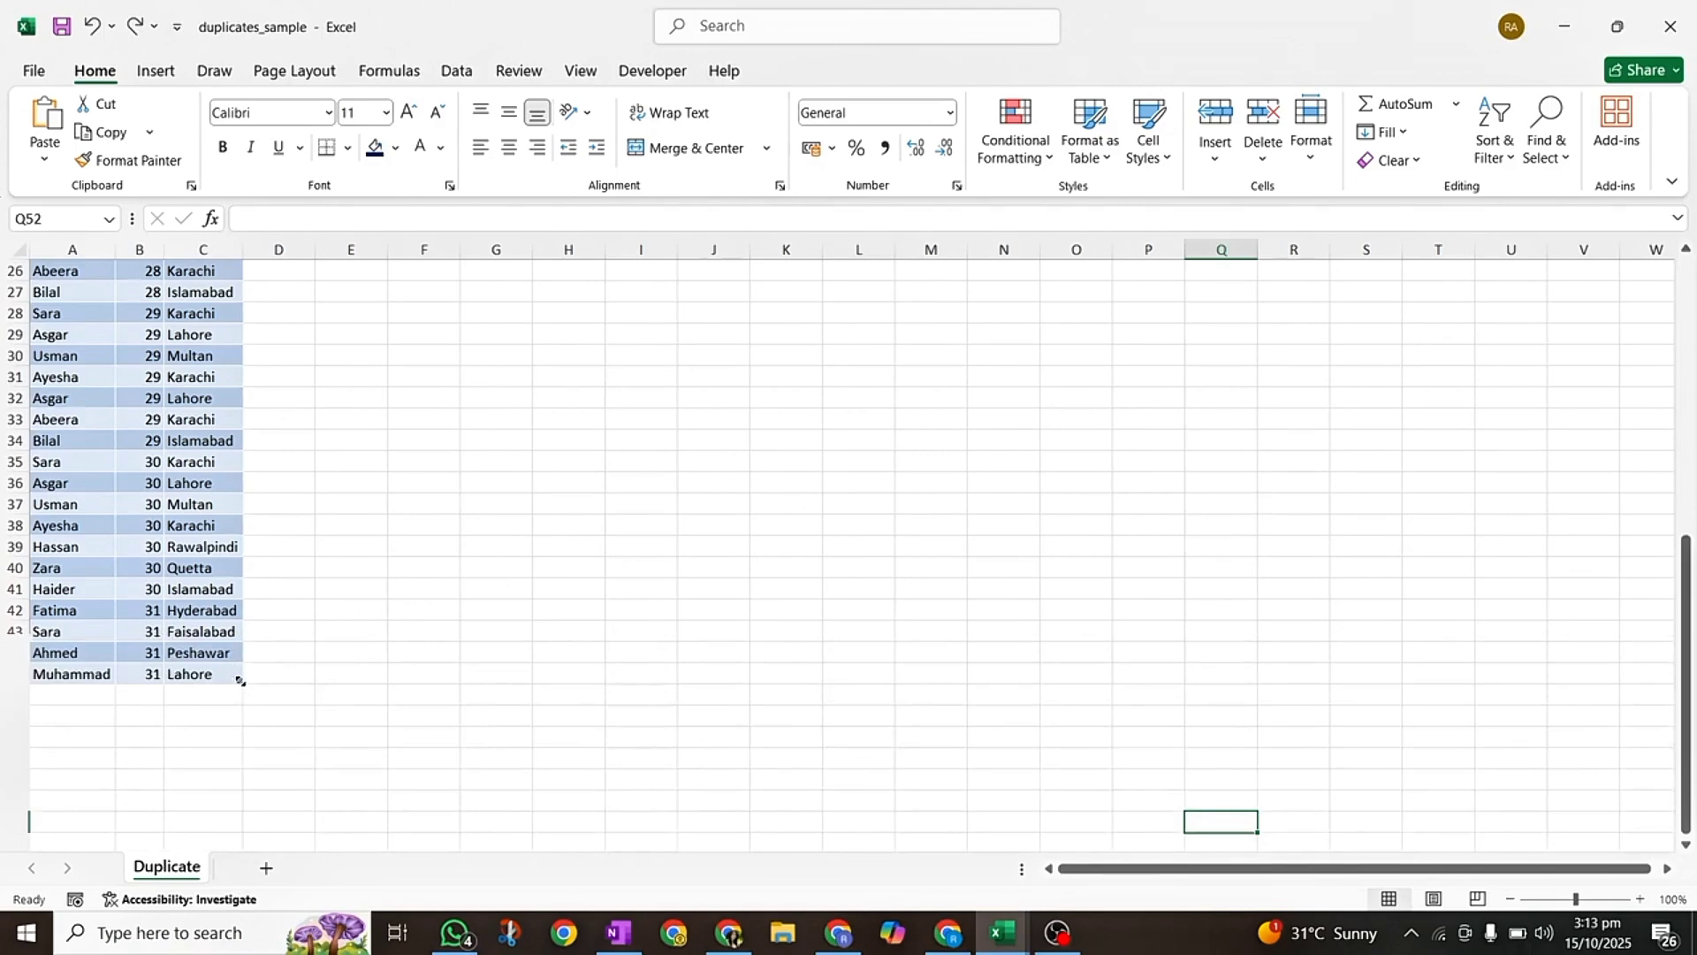
- Extend the table by entering two more first names in A46 and A47, directly below its last row
click(71, 698)
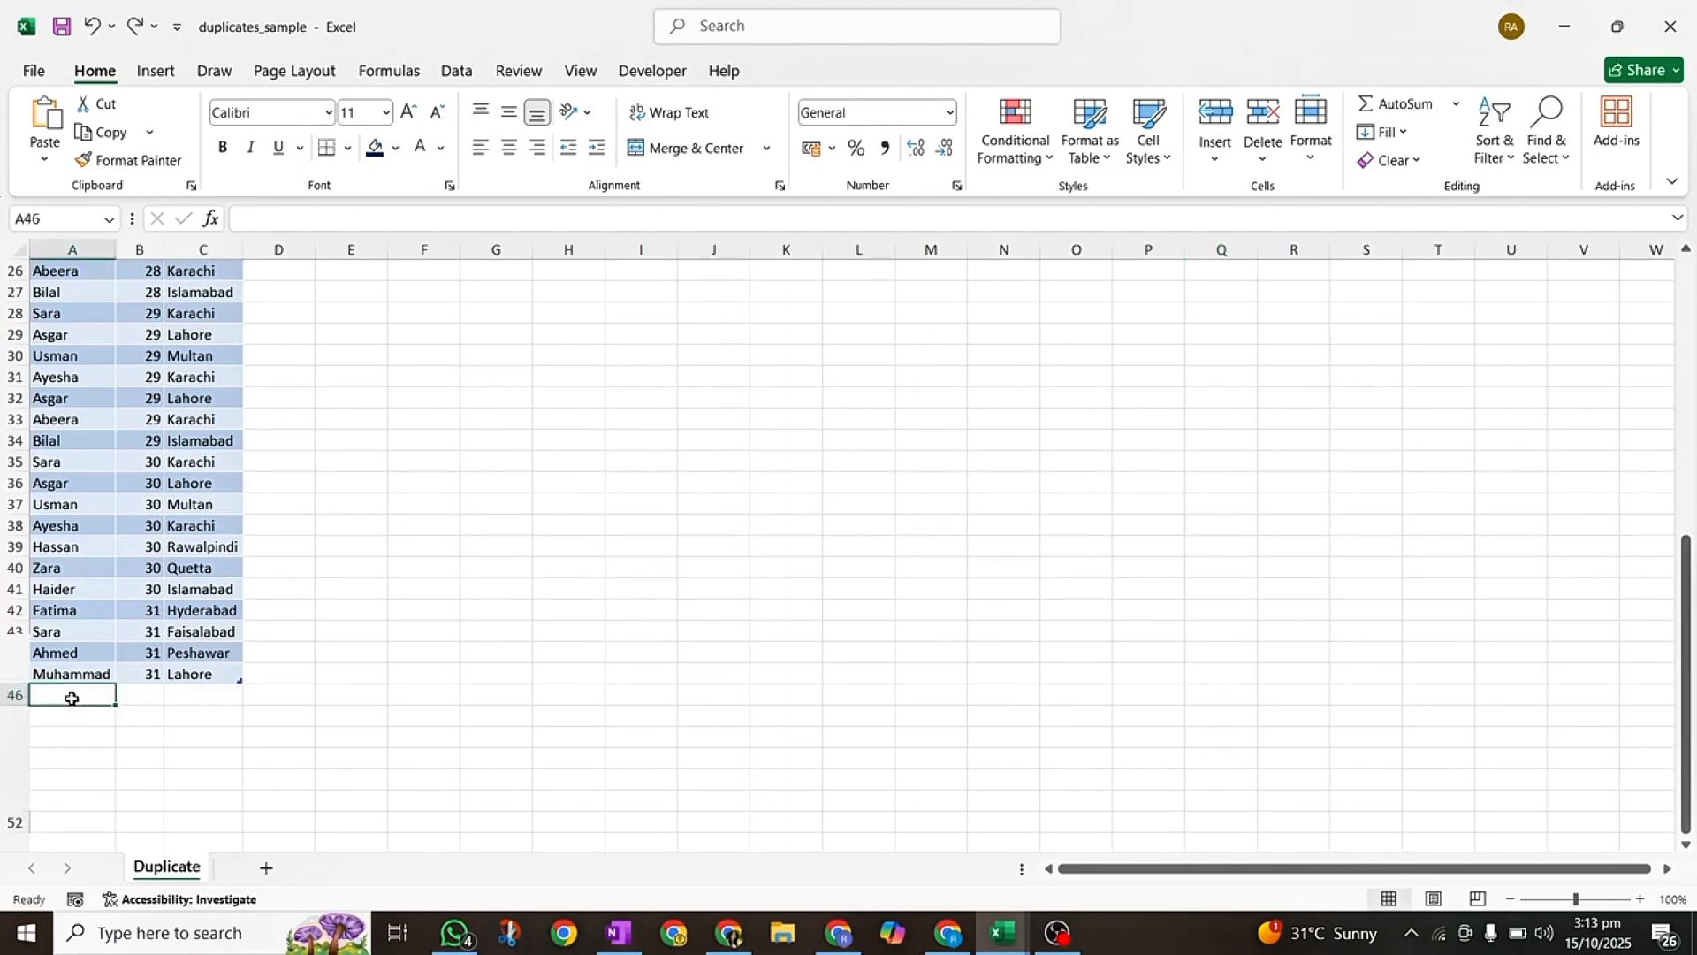
text(Ali)
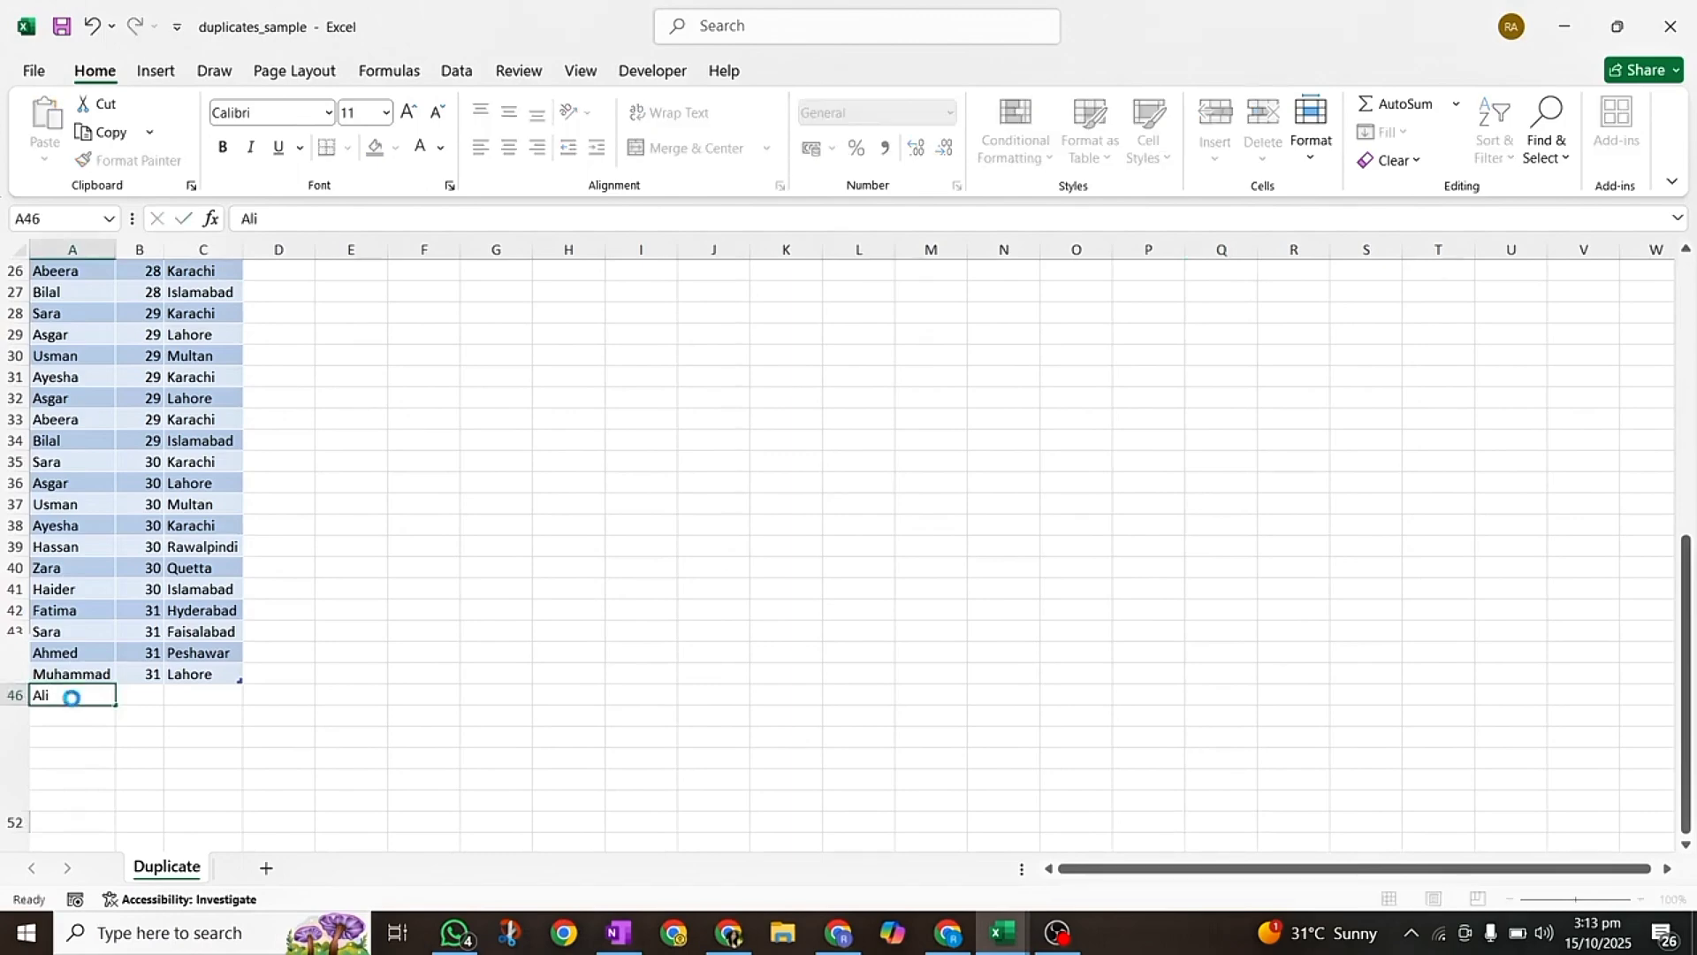
key(Return)
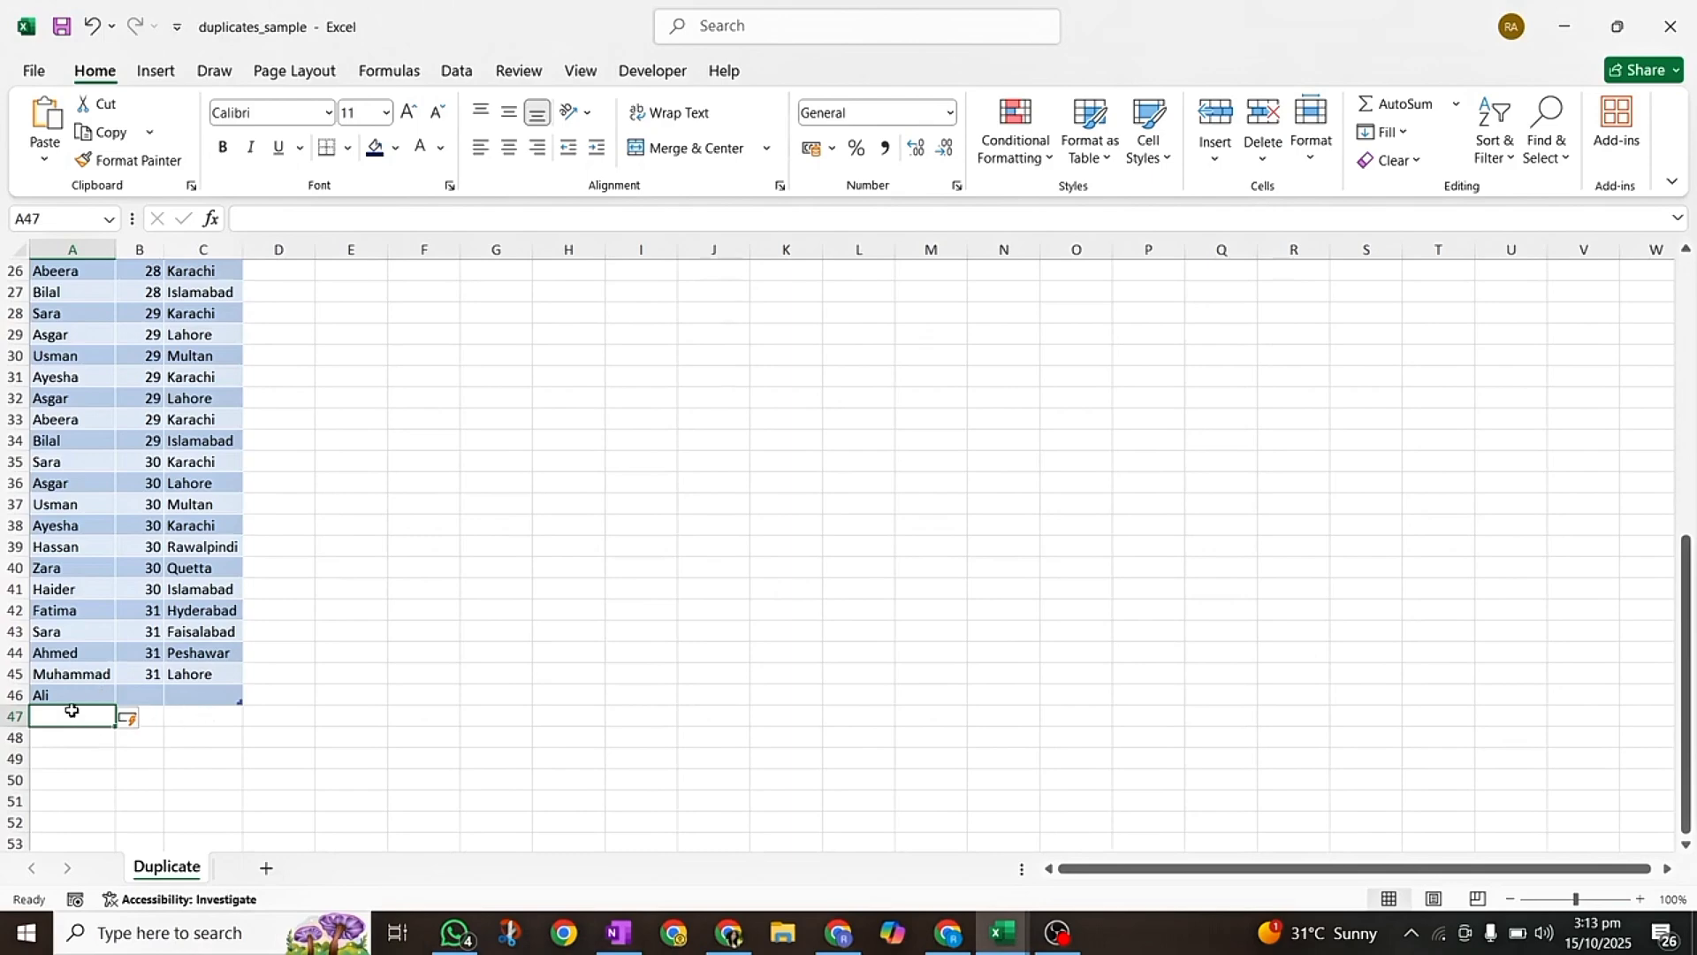
text(Asghar)
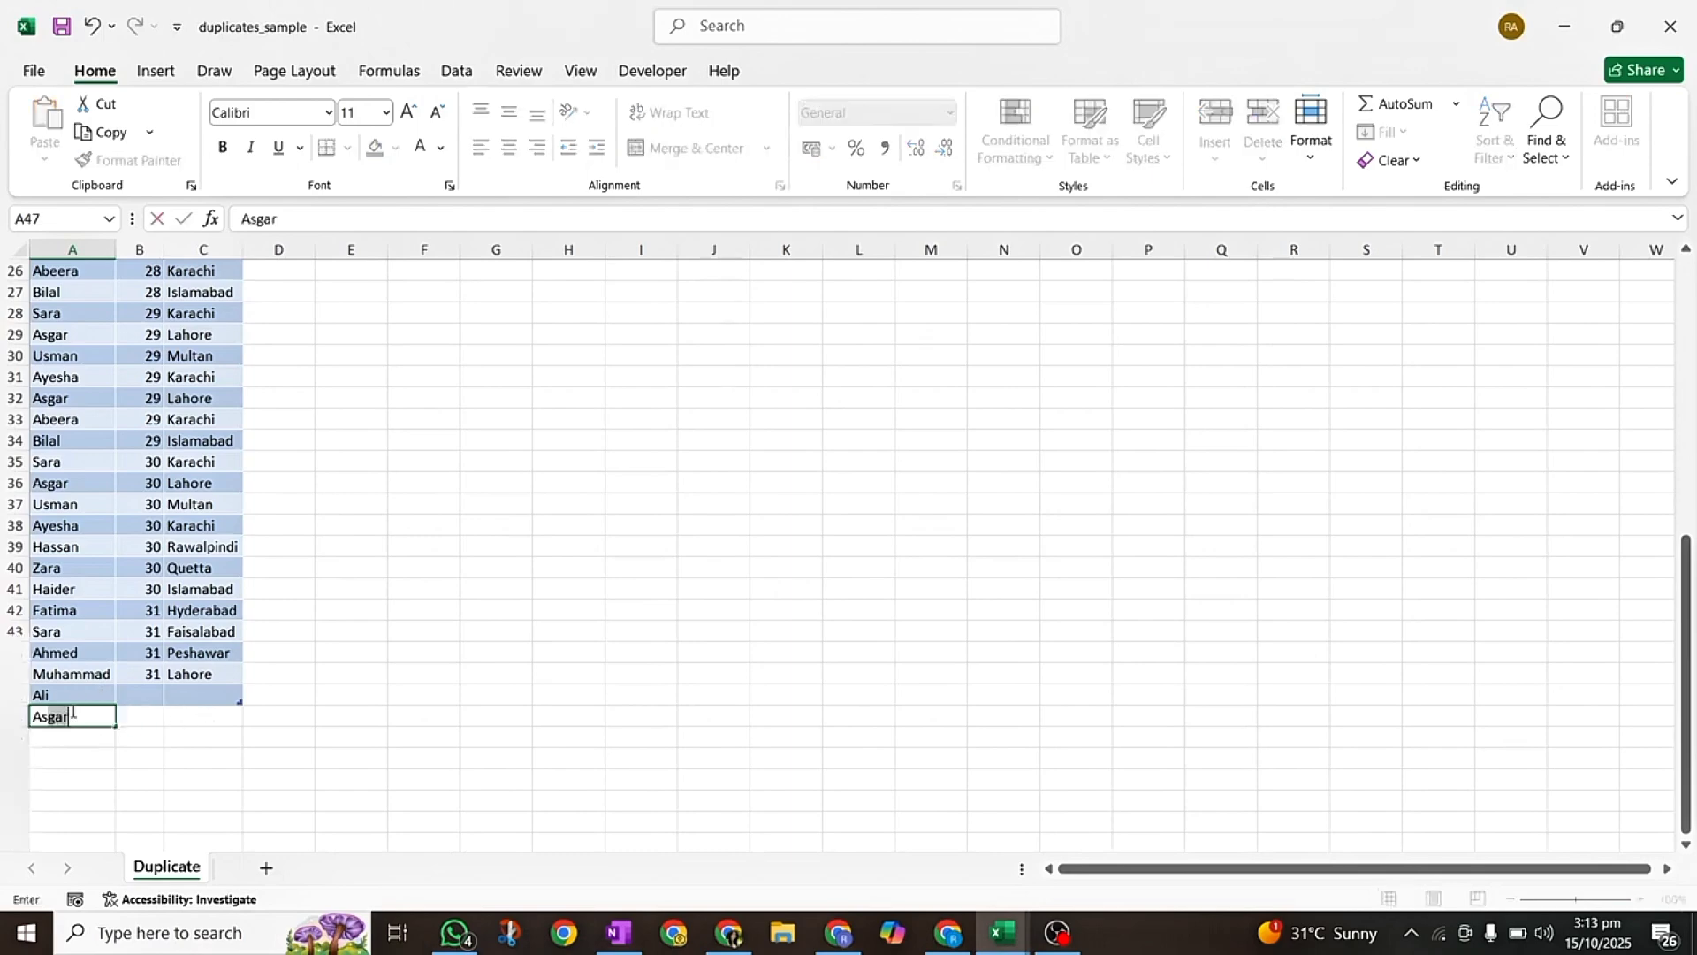
key(Return)
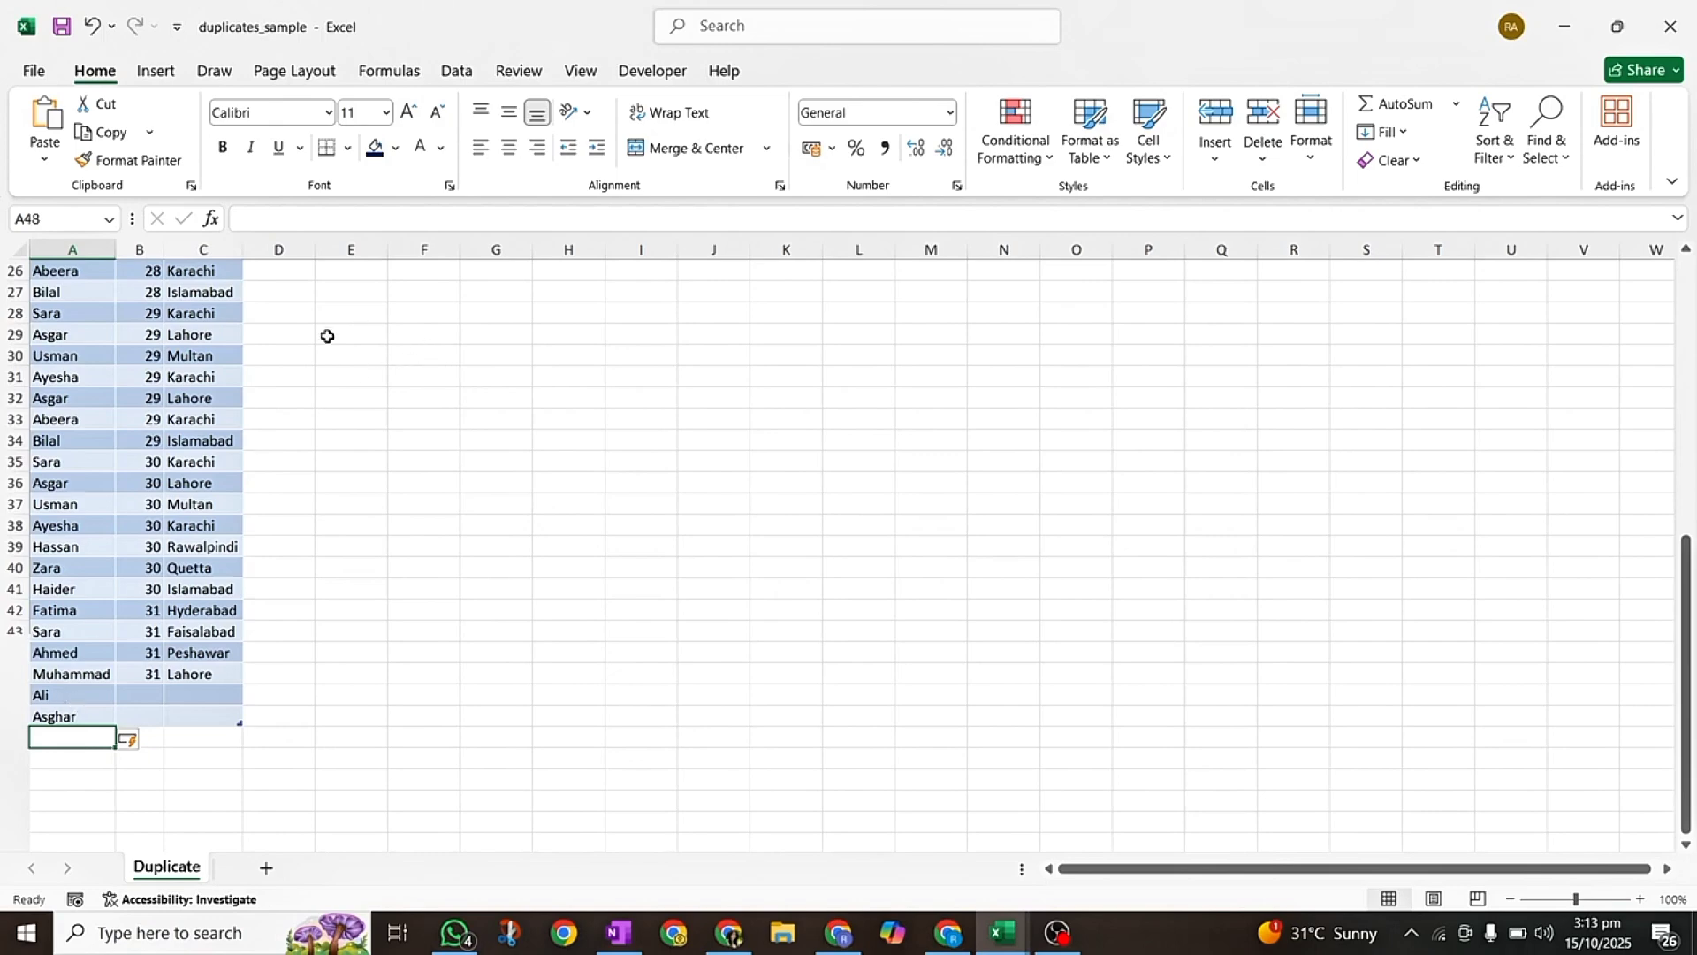
scroll(327, 335, up, 7)
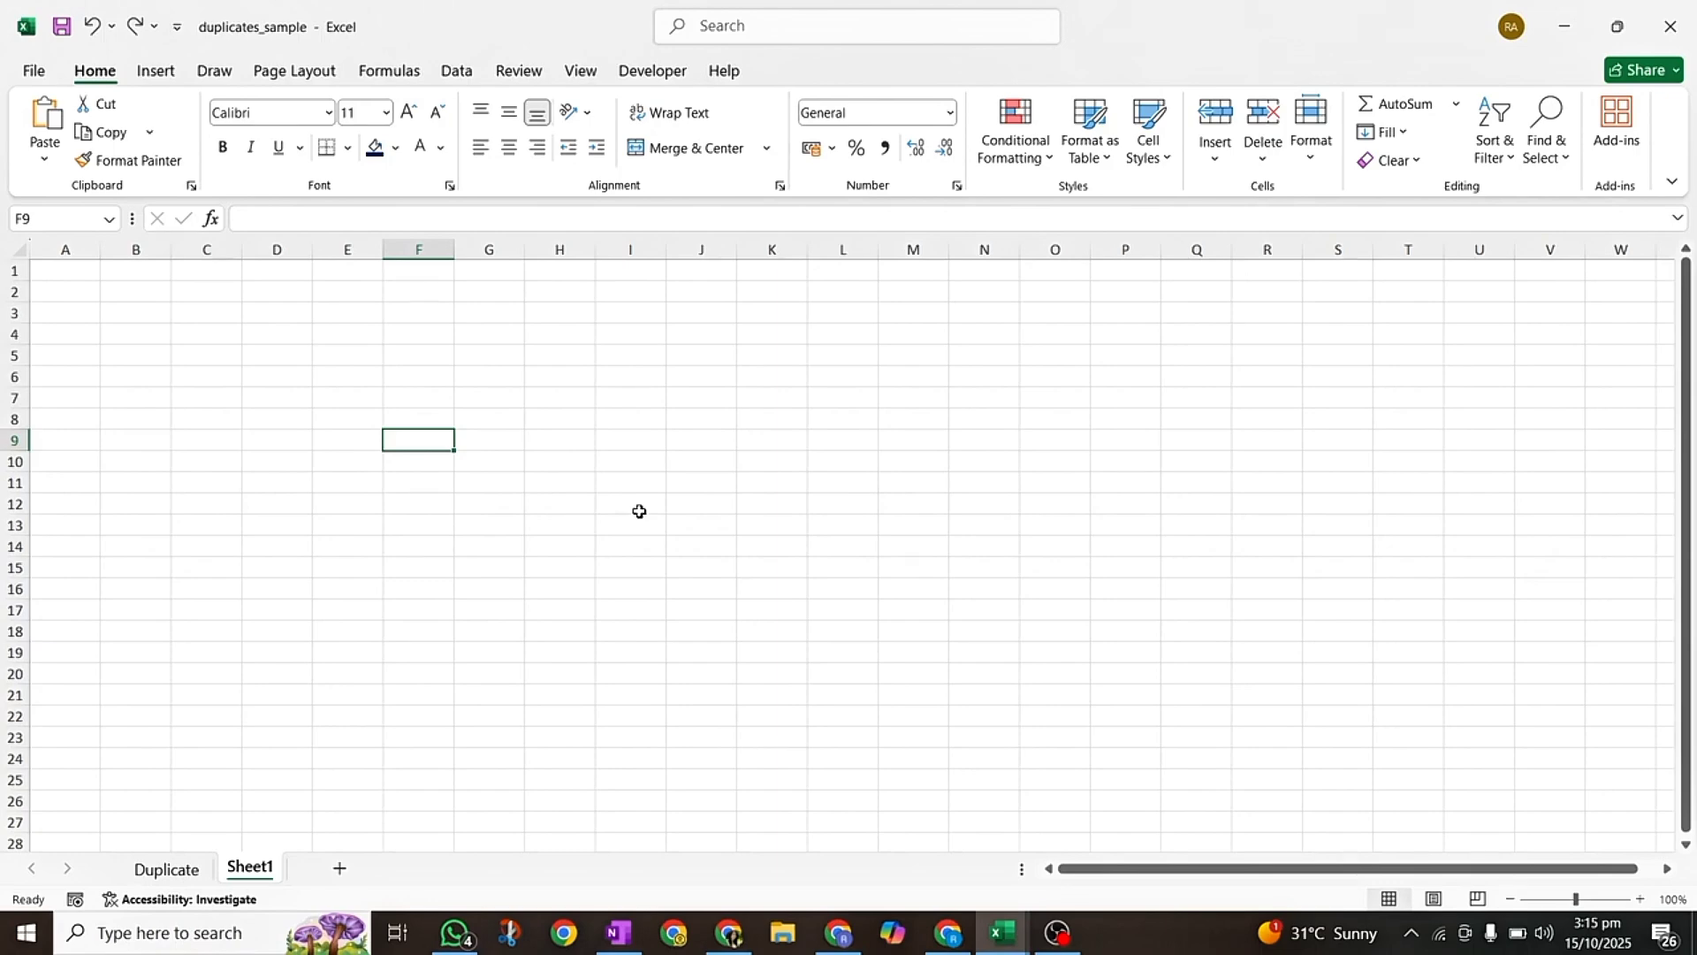
- Enter =RANDARRAY(1000,200,50,100000,TRUE) in F9 to generate random integers between 50 and 100000 across 1000 rows and 200 columns
text(=)
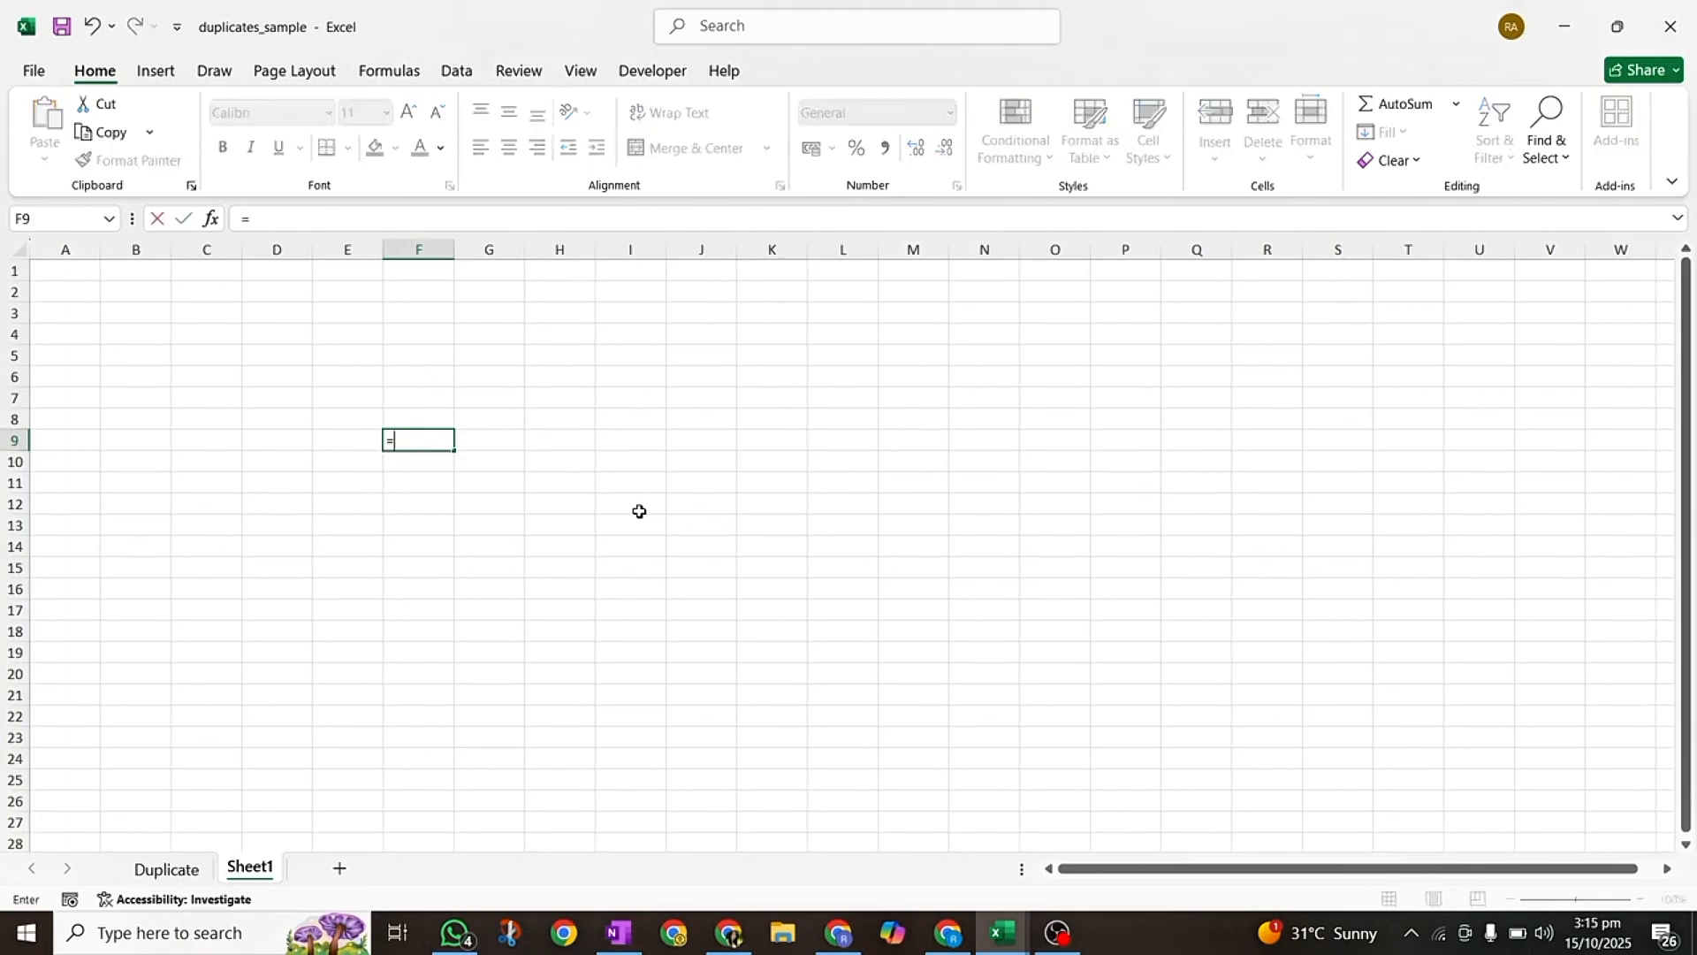
text(rand)
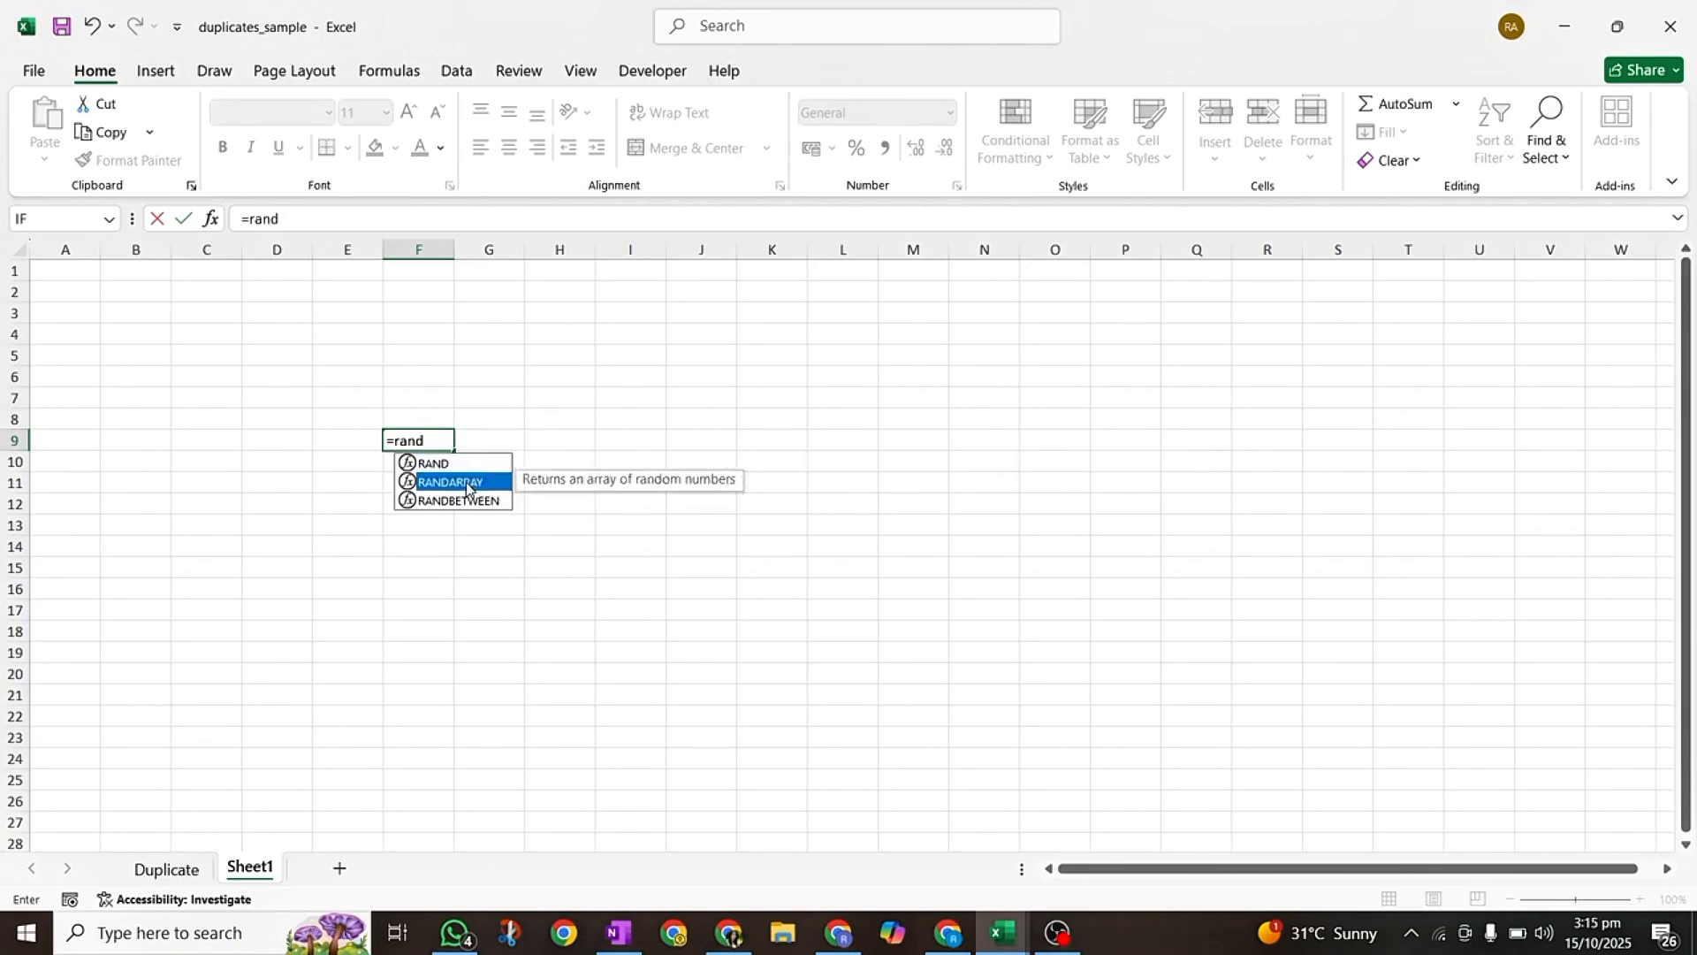
double_click(465, 481)
click(465, 482)
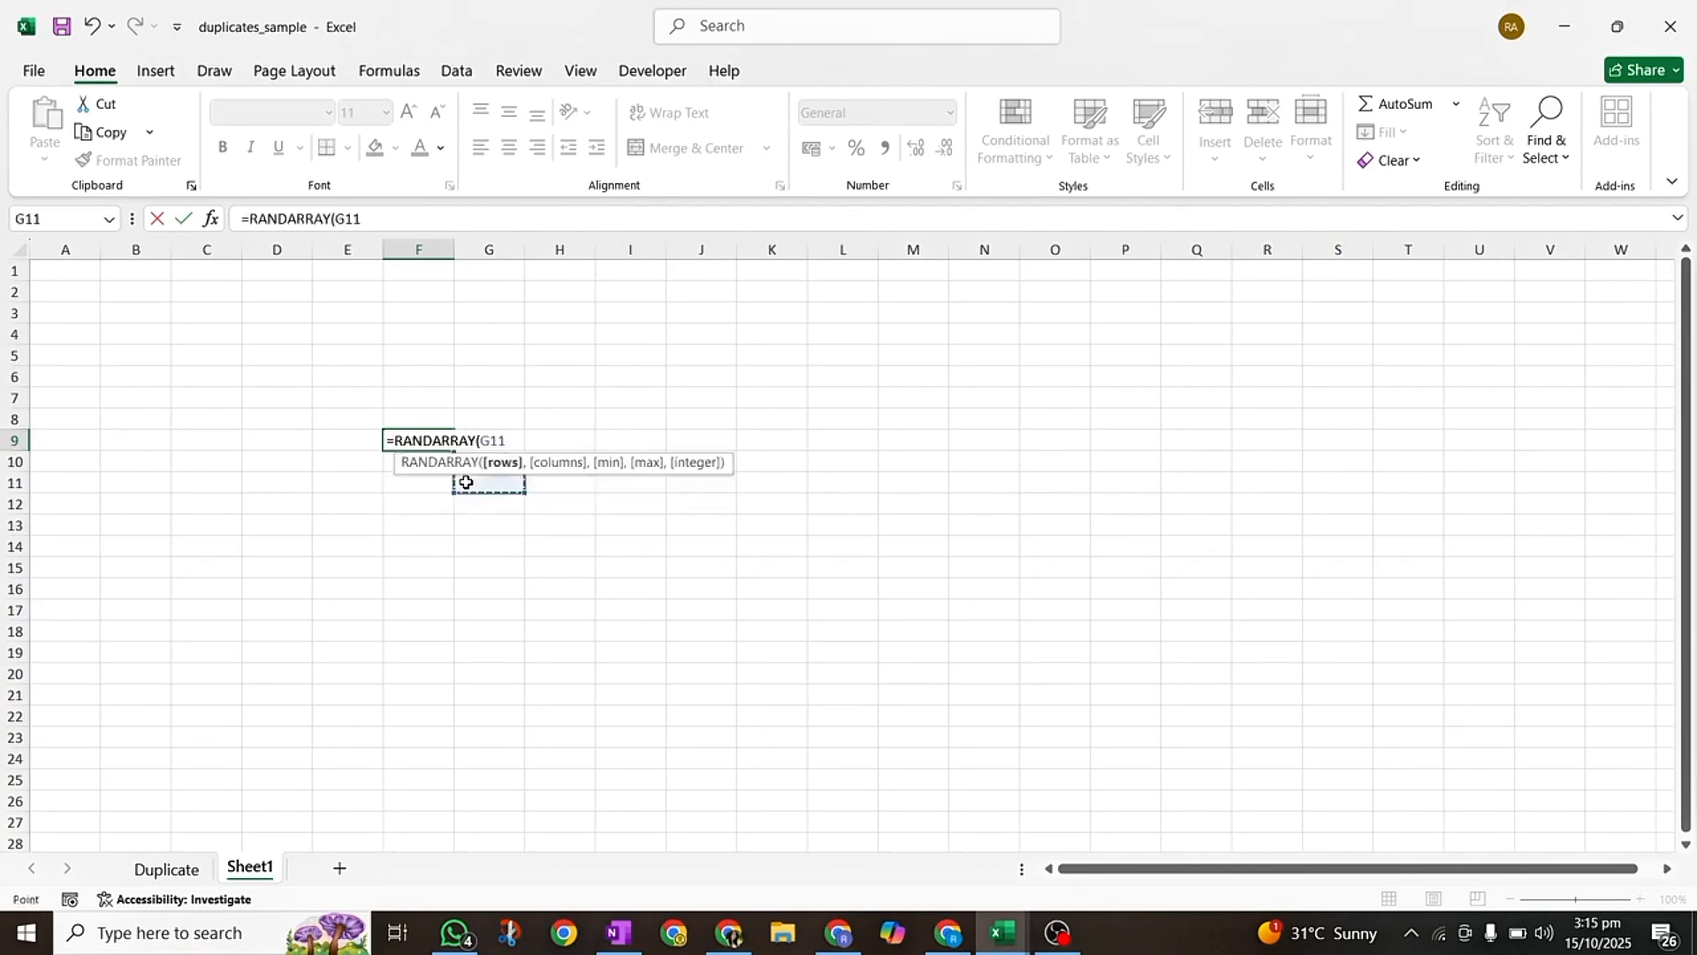
key(BackSpace)
key(BackSpace)
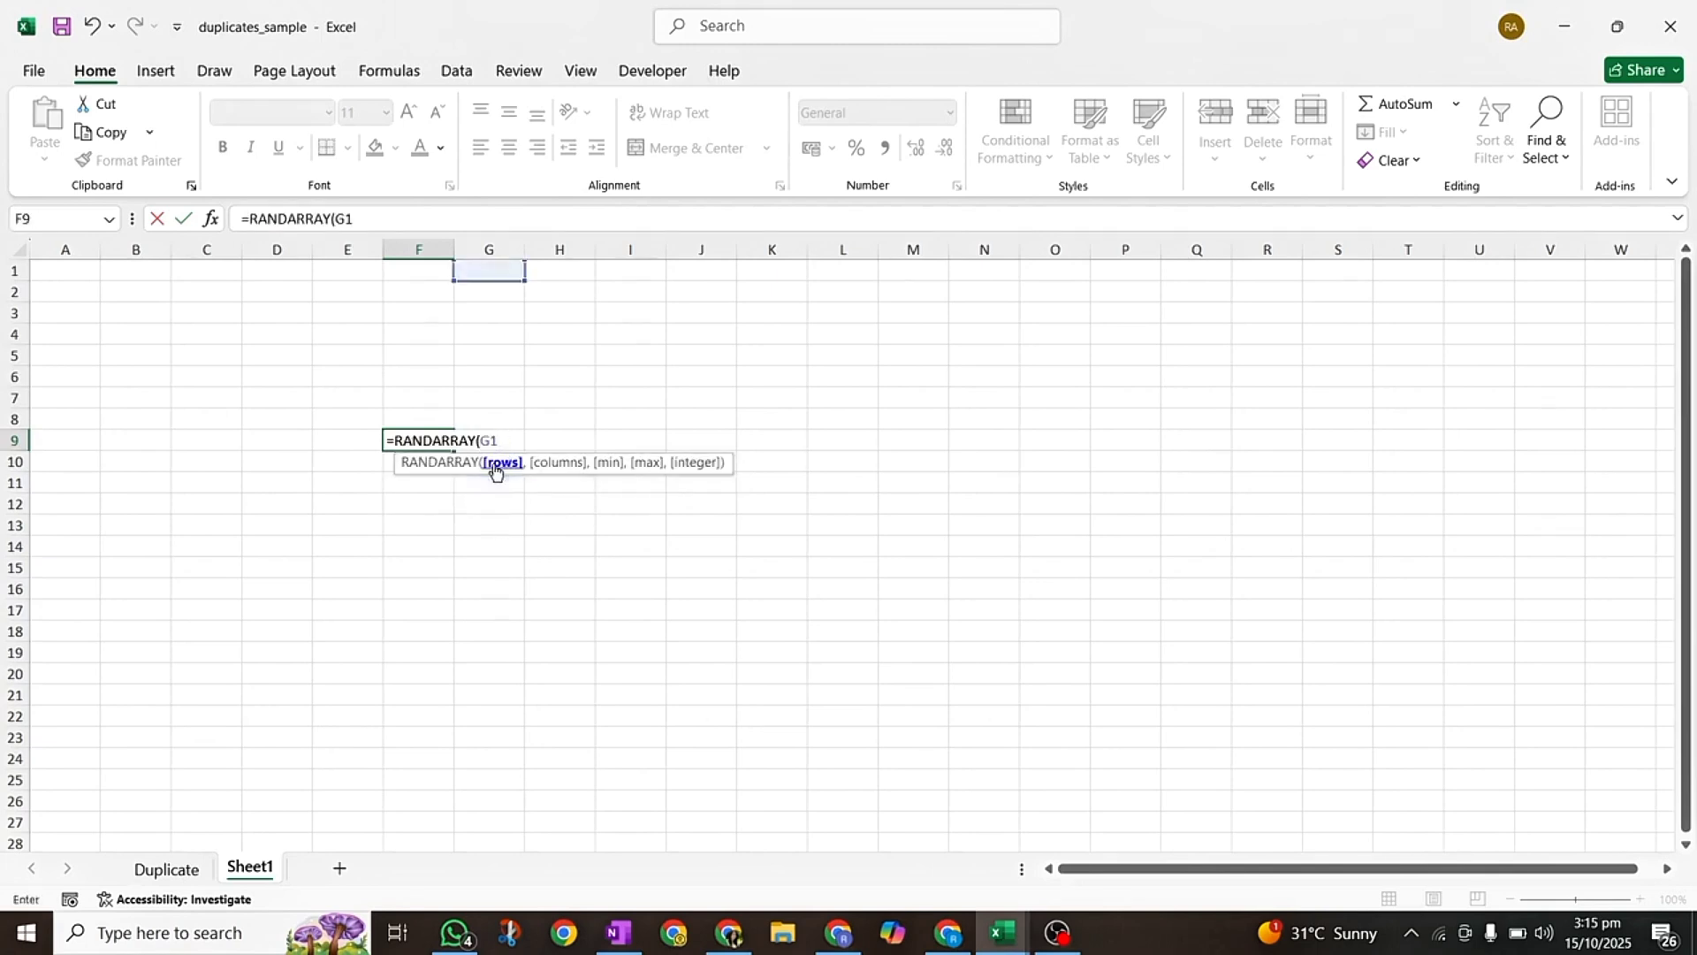
key(BackSpace)
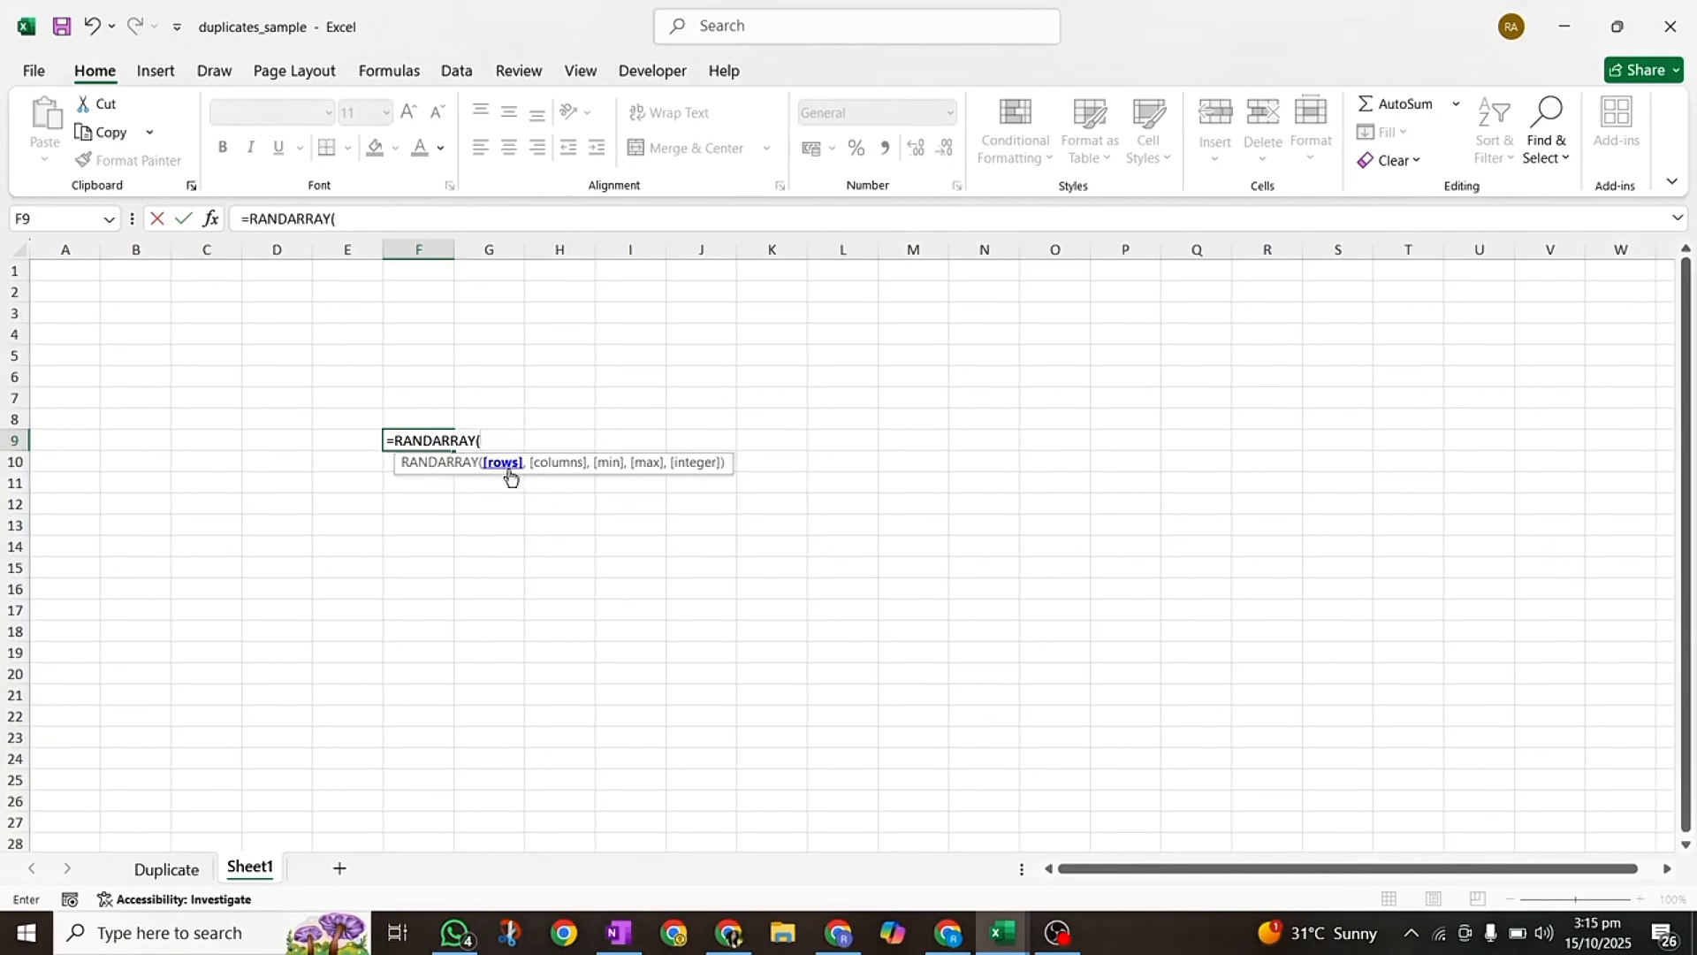
text(1000,)
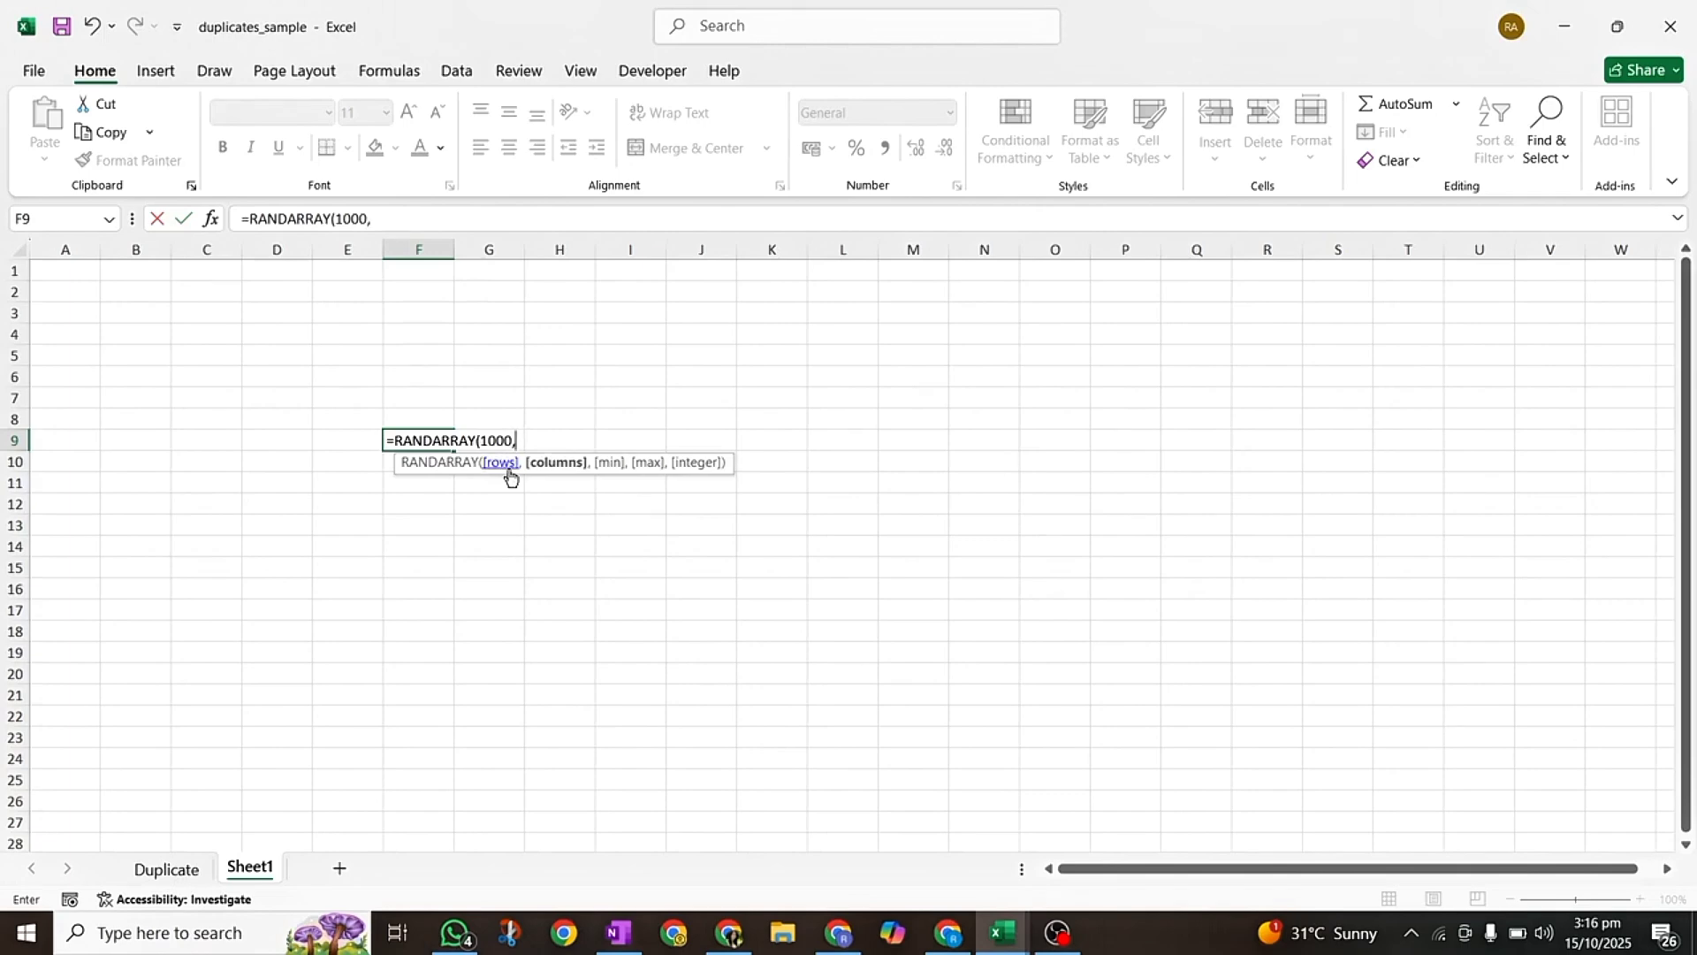
text(200,)
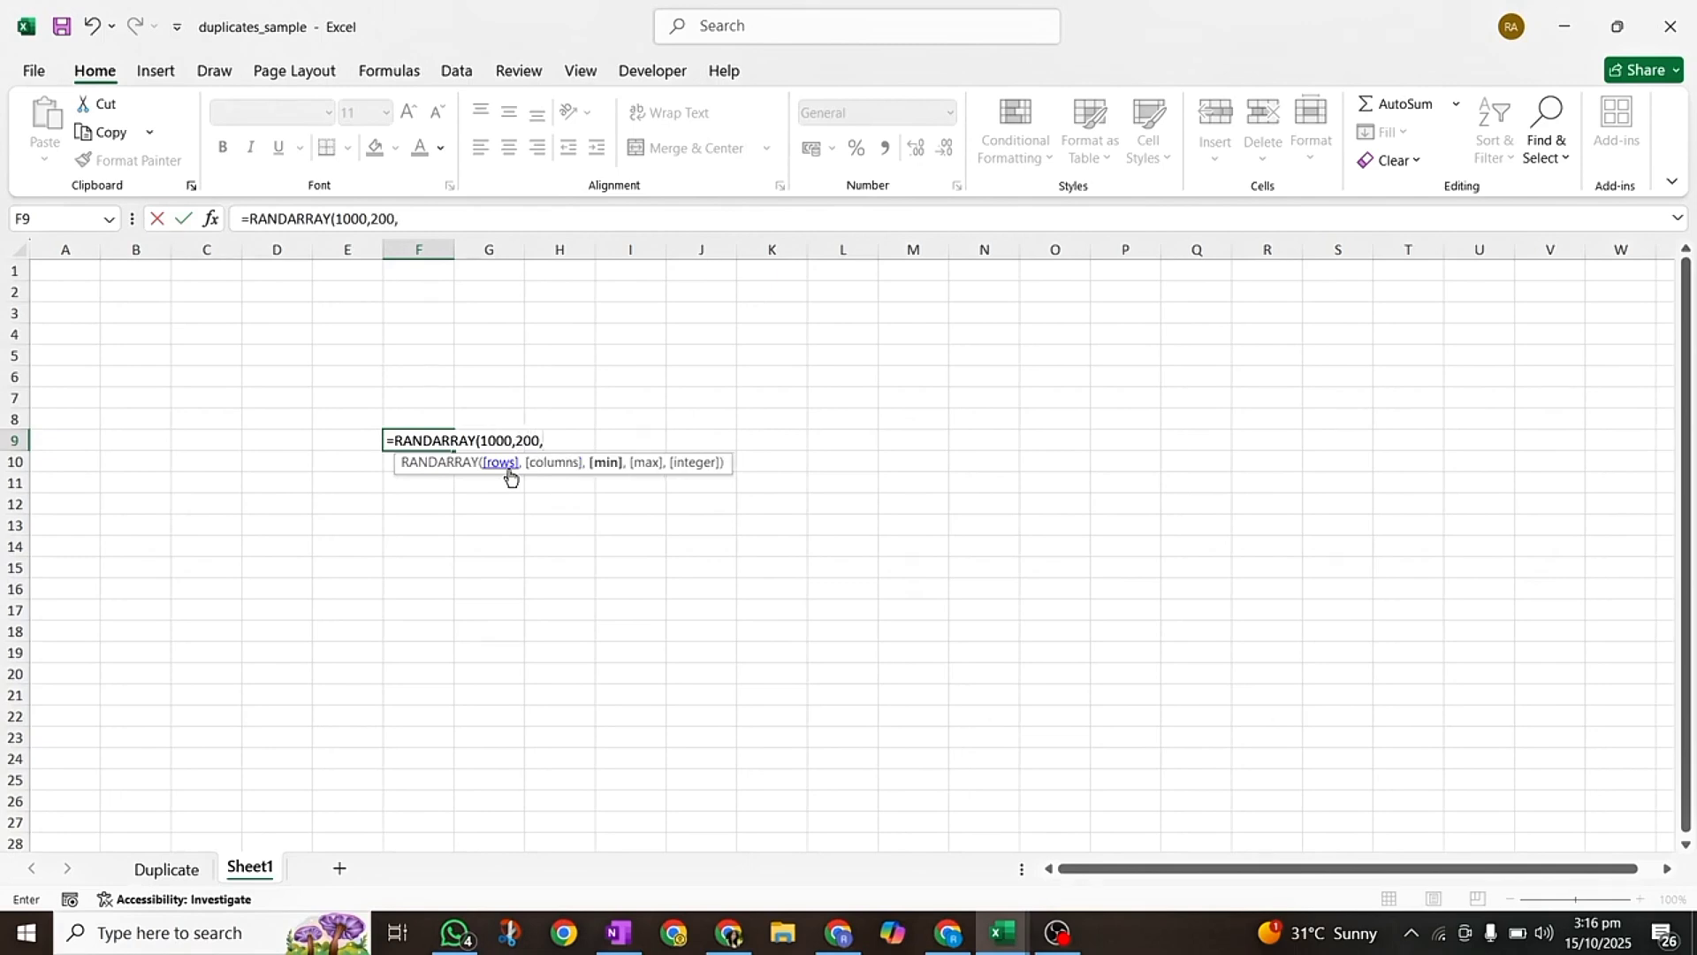
text(50,10000)
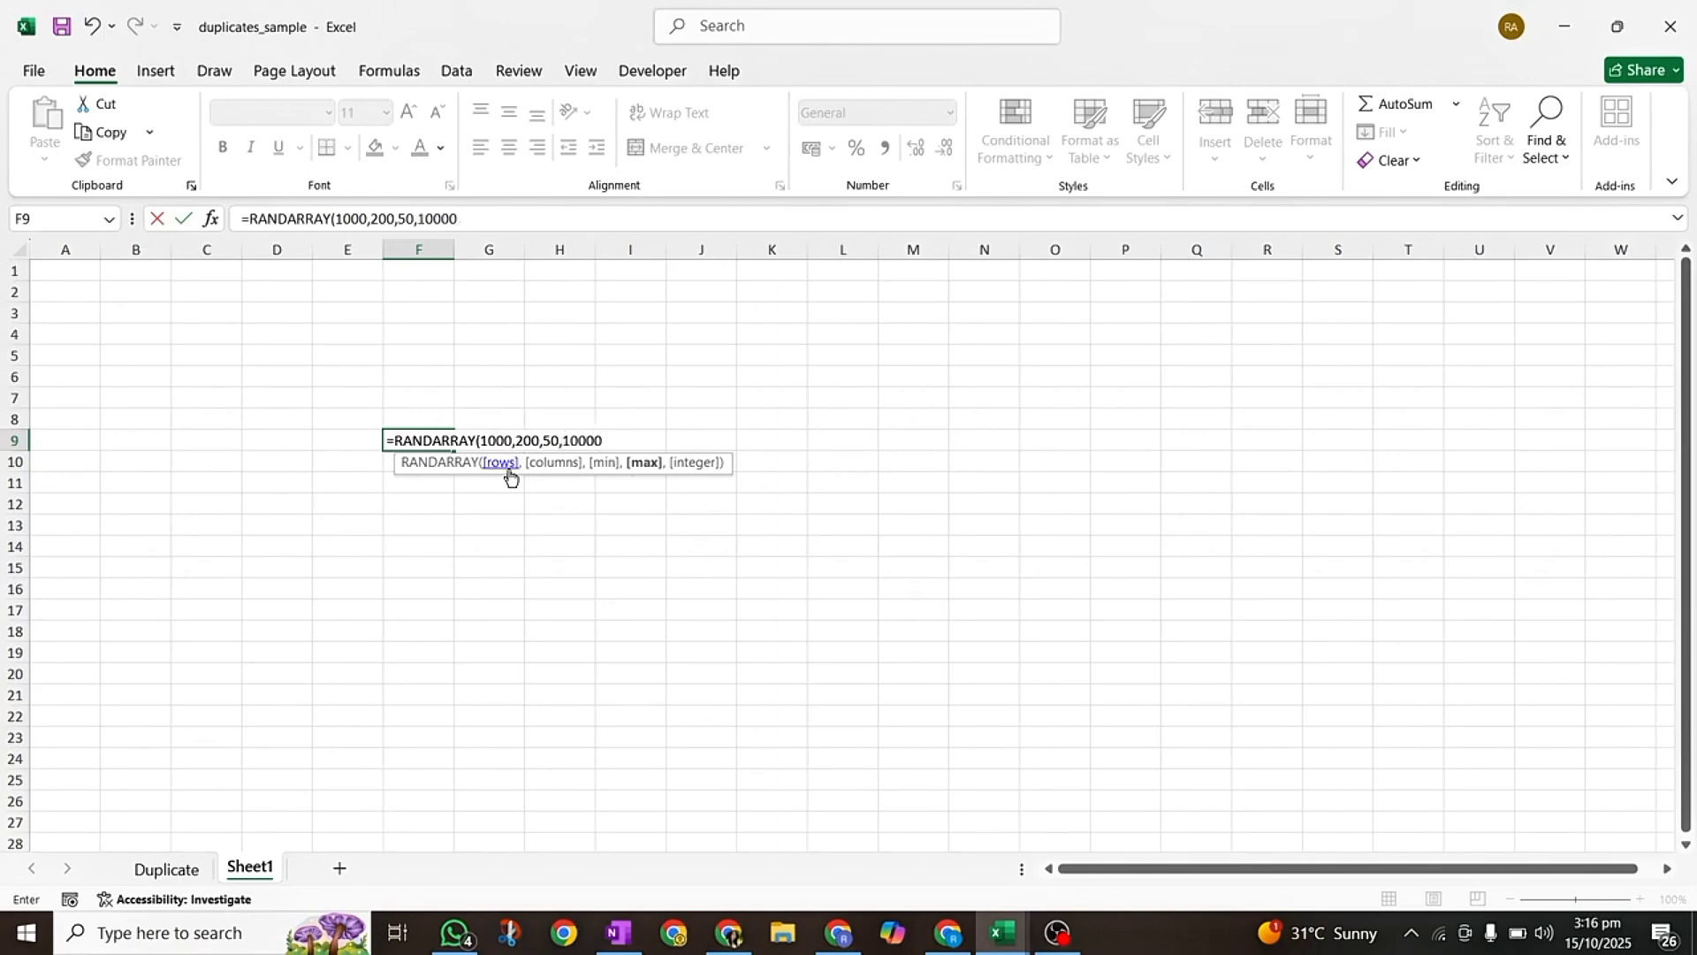
text(0,)
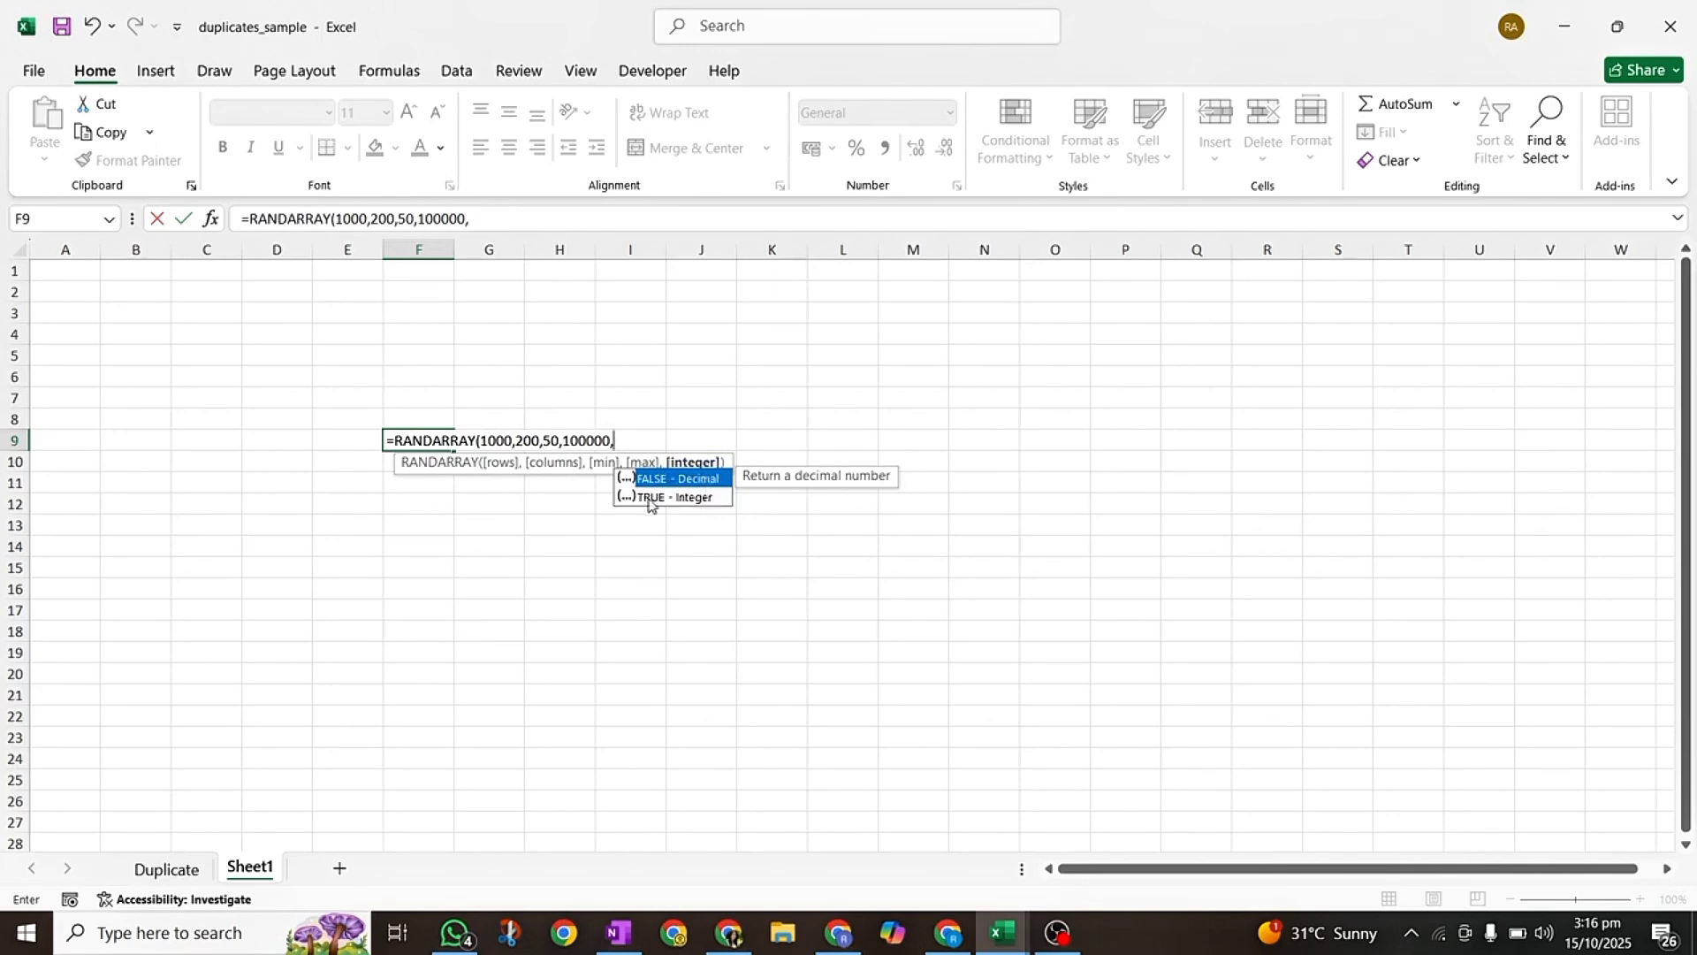
text(tr)
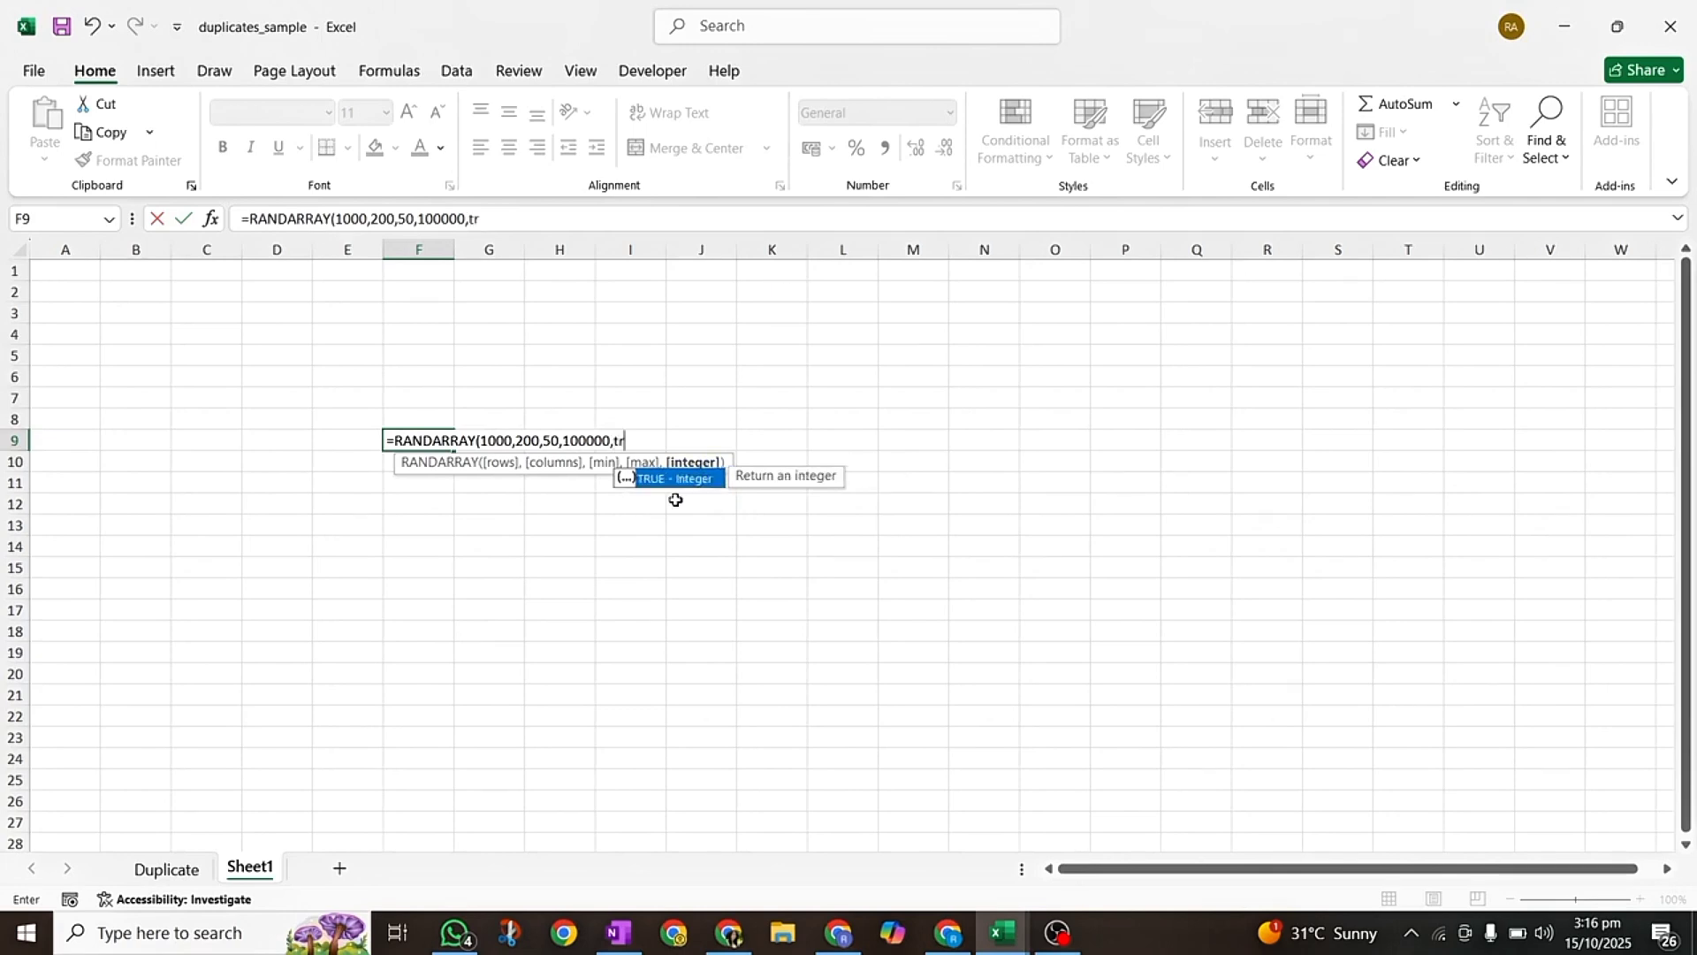
double_click(661, 478)
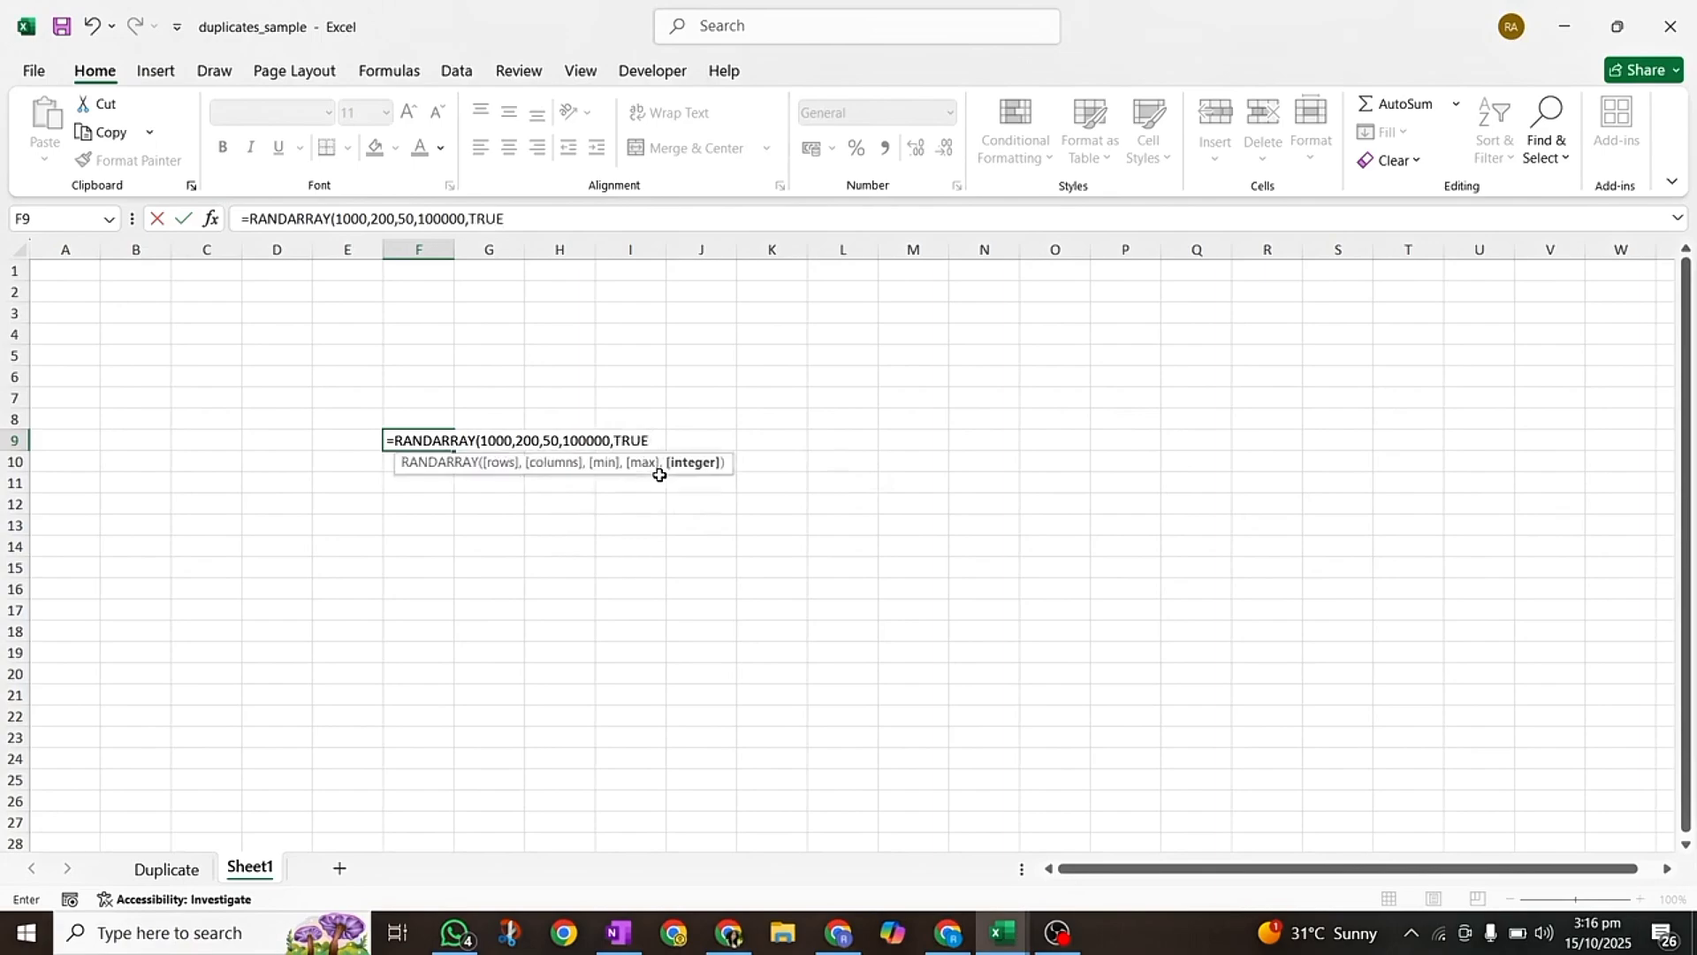
text())
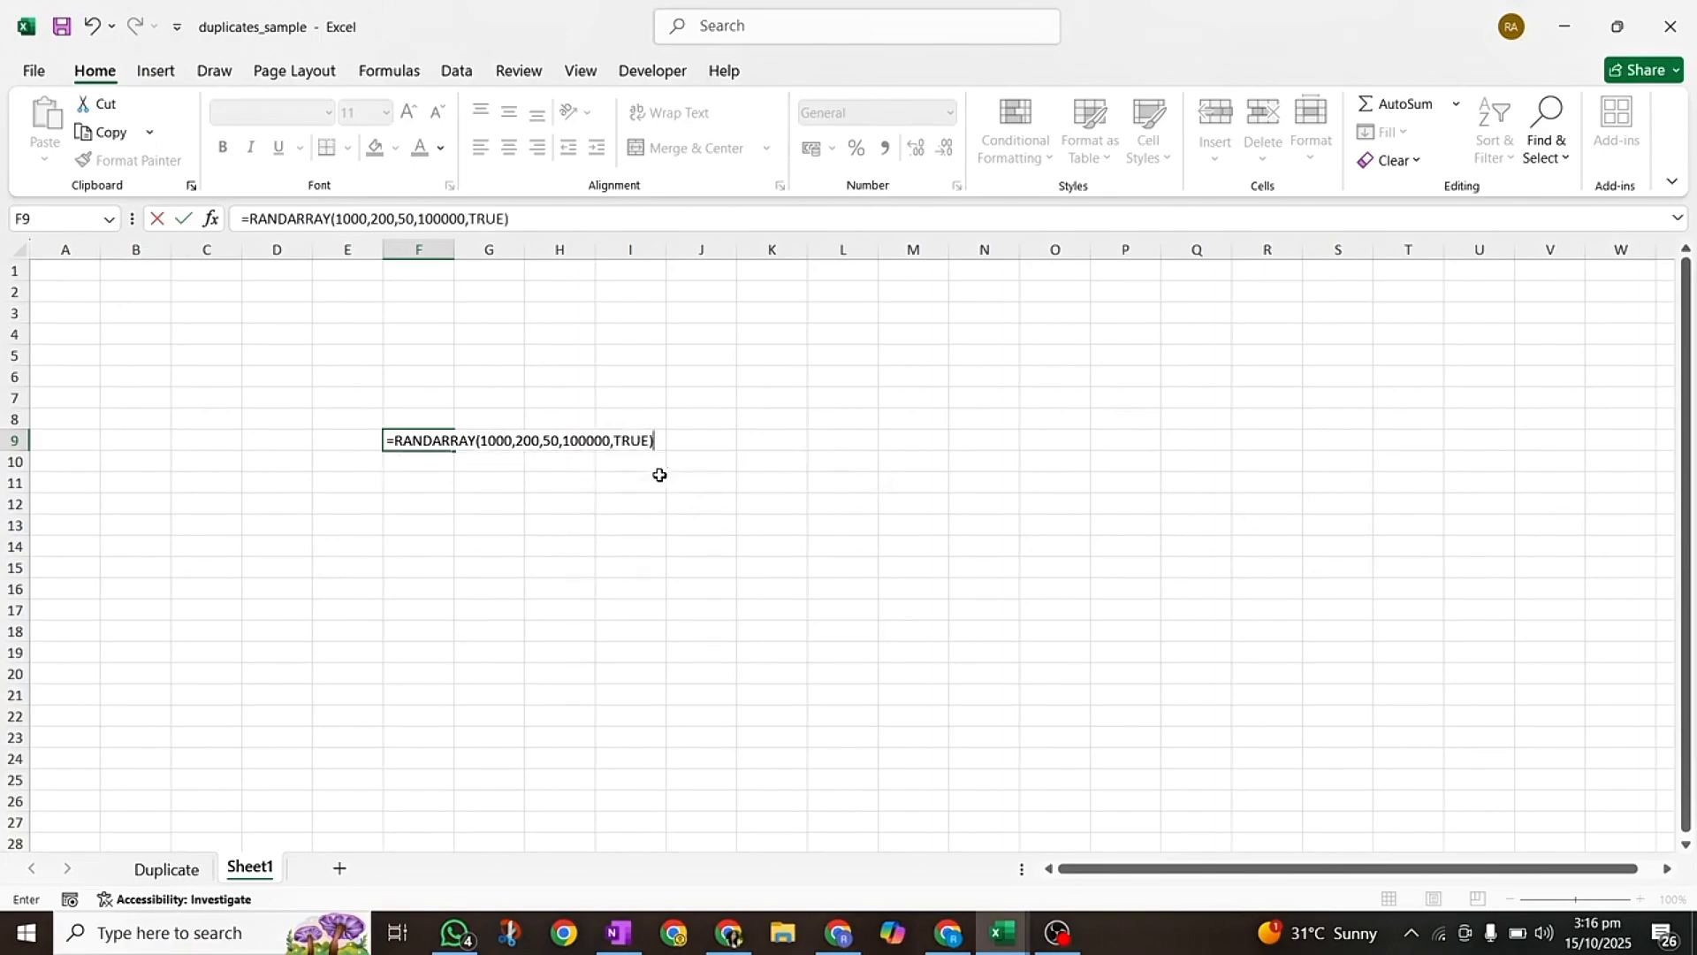
key(Return)
- Examine the extent of the generated random integers across the rows and columns of Sheet1
scroll(921, 540, down, 1)
scroll(921, 541, right, 2)
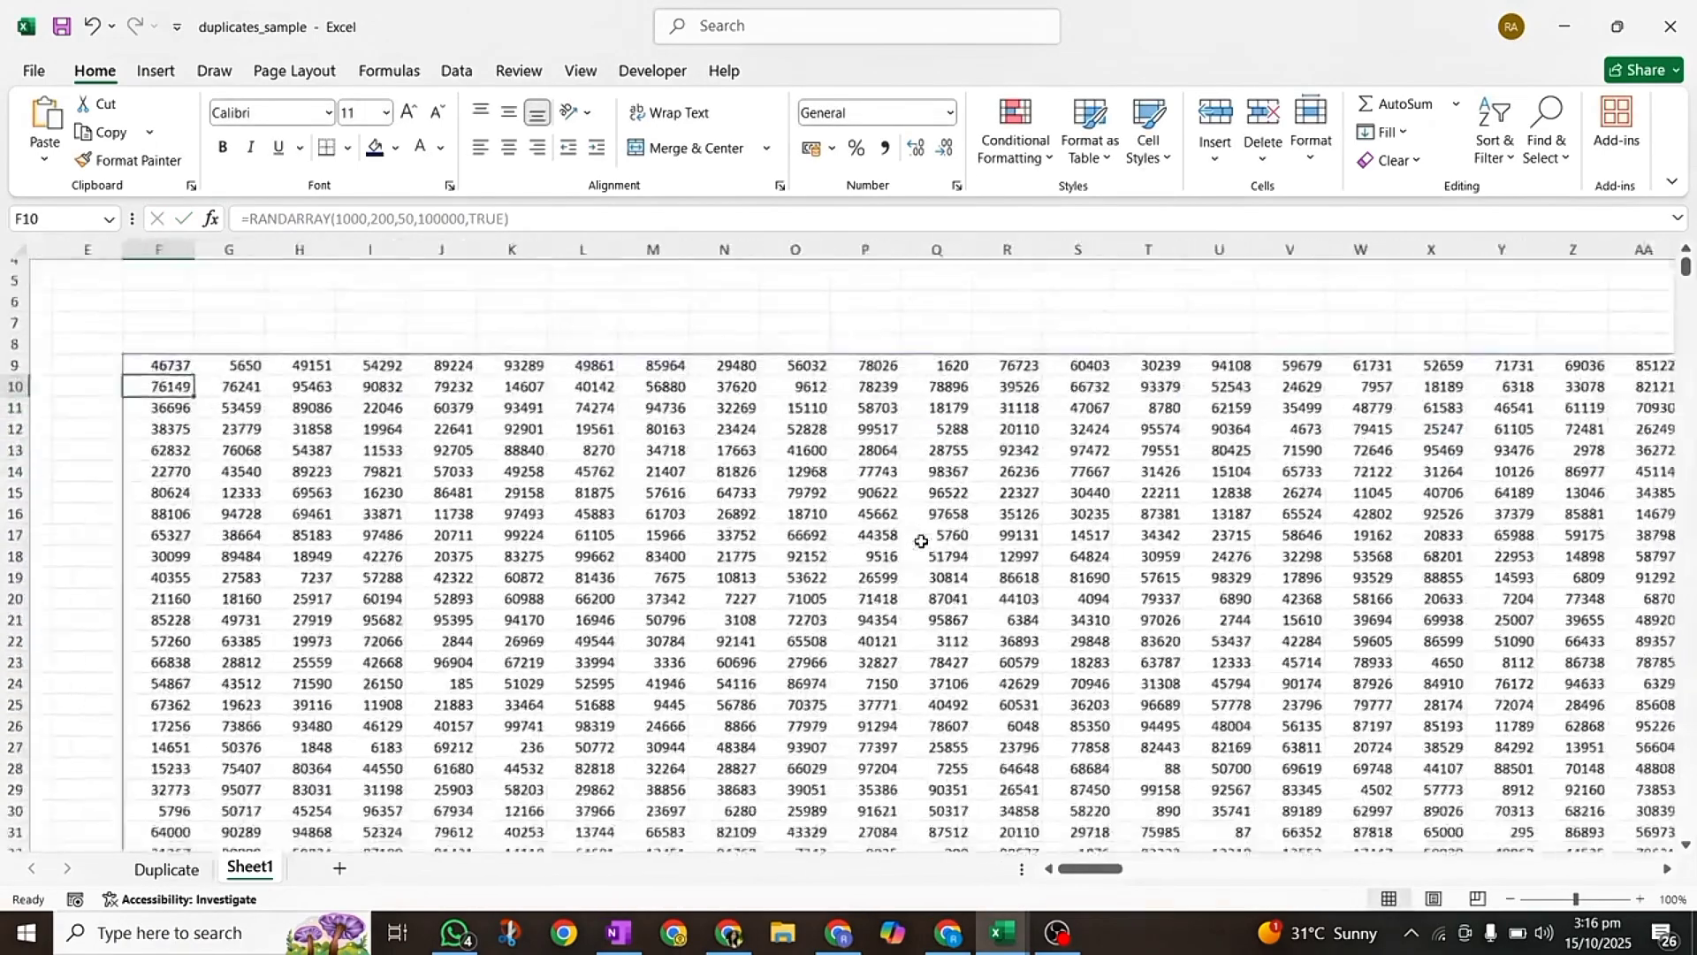
scroll(921, 541, down, 20)
scroll(921, 541, right, 3)
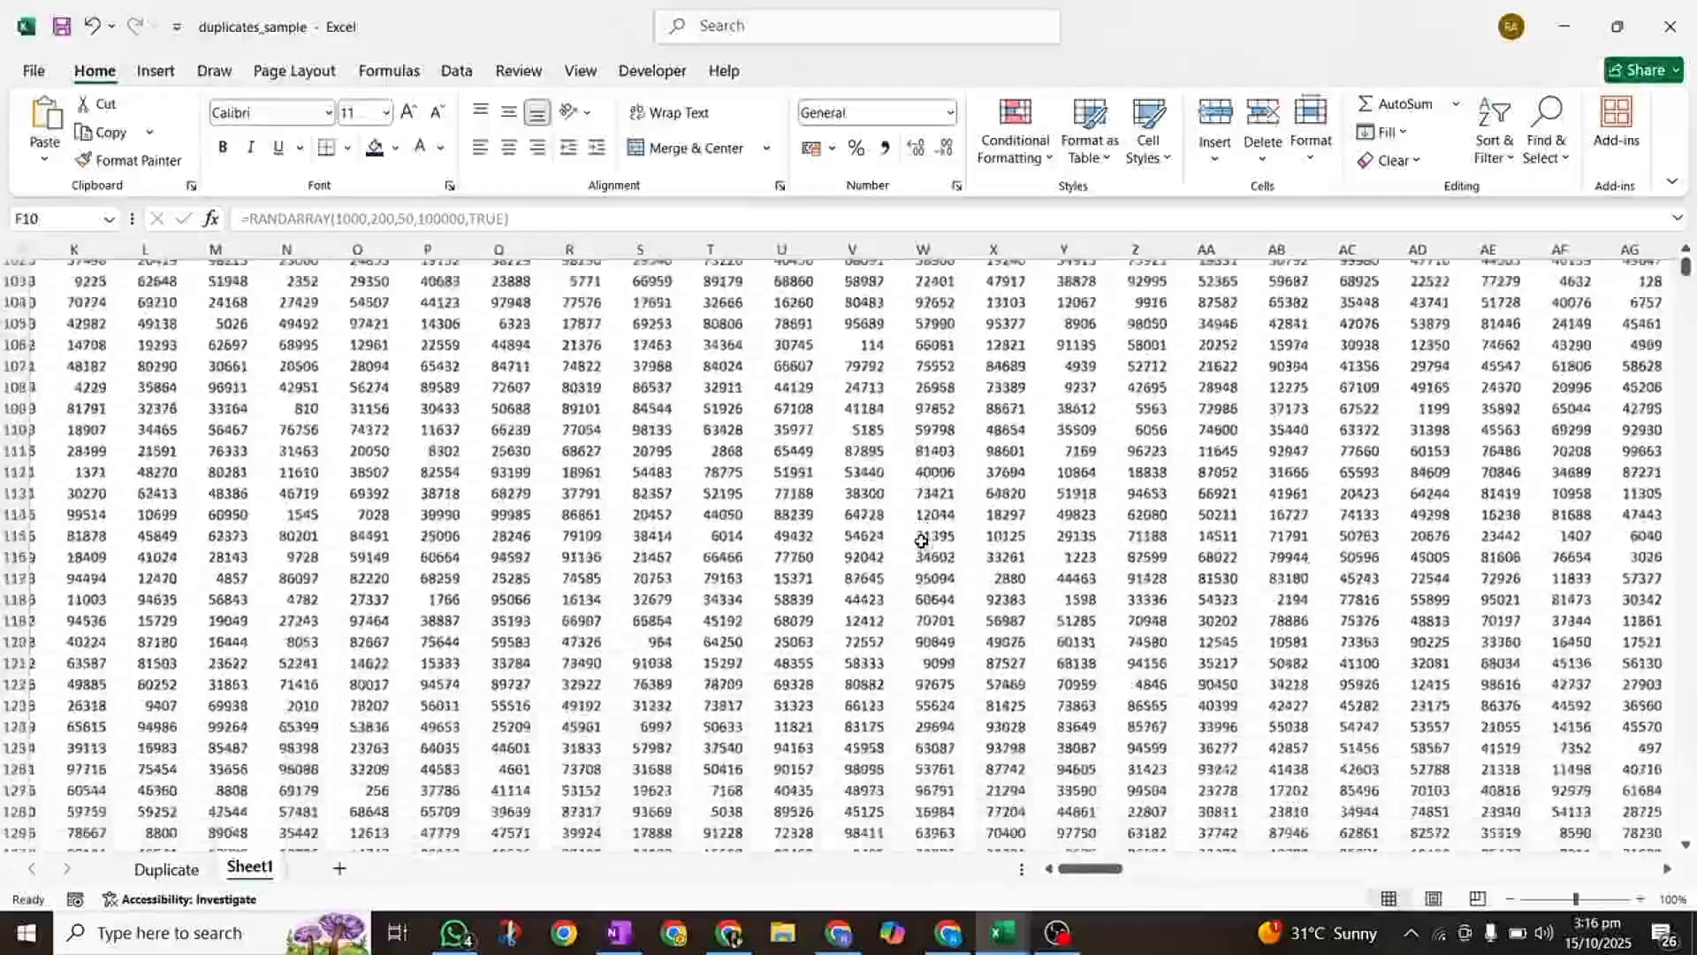
scroll(921, 541, up, 20)
scroll(856, 535, left, 4)
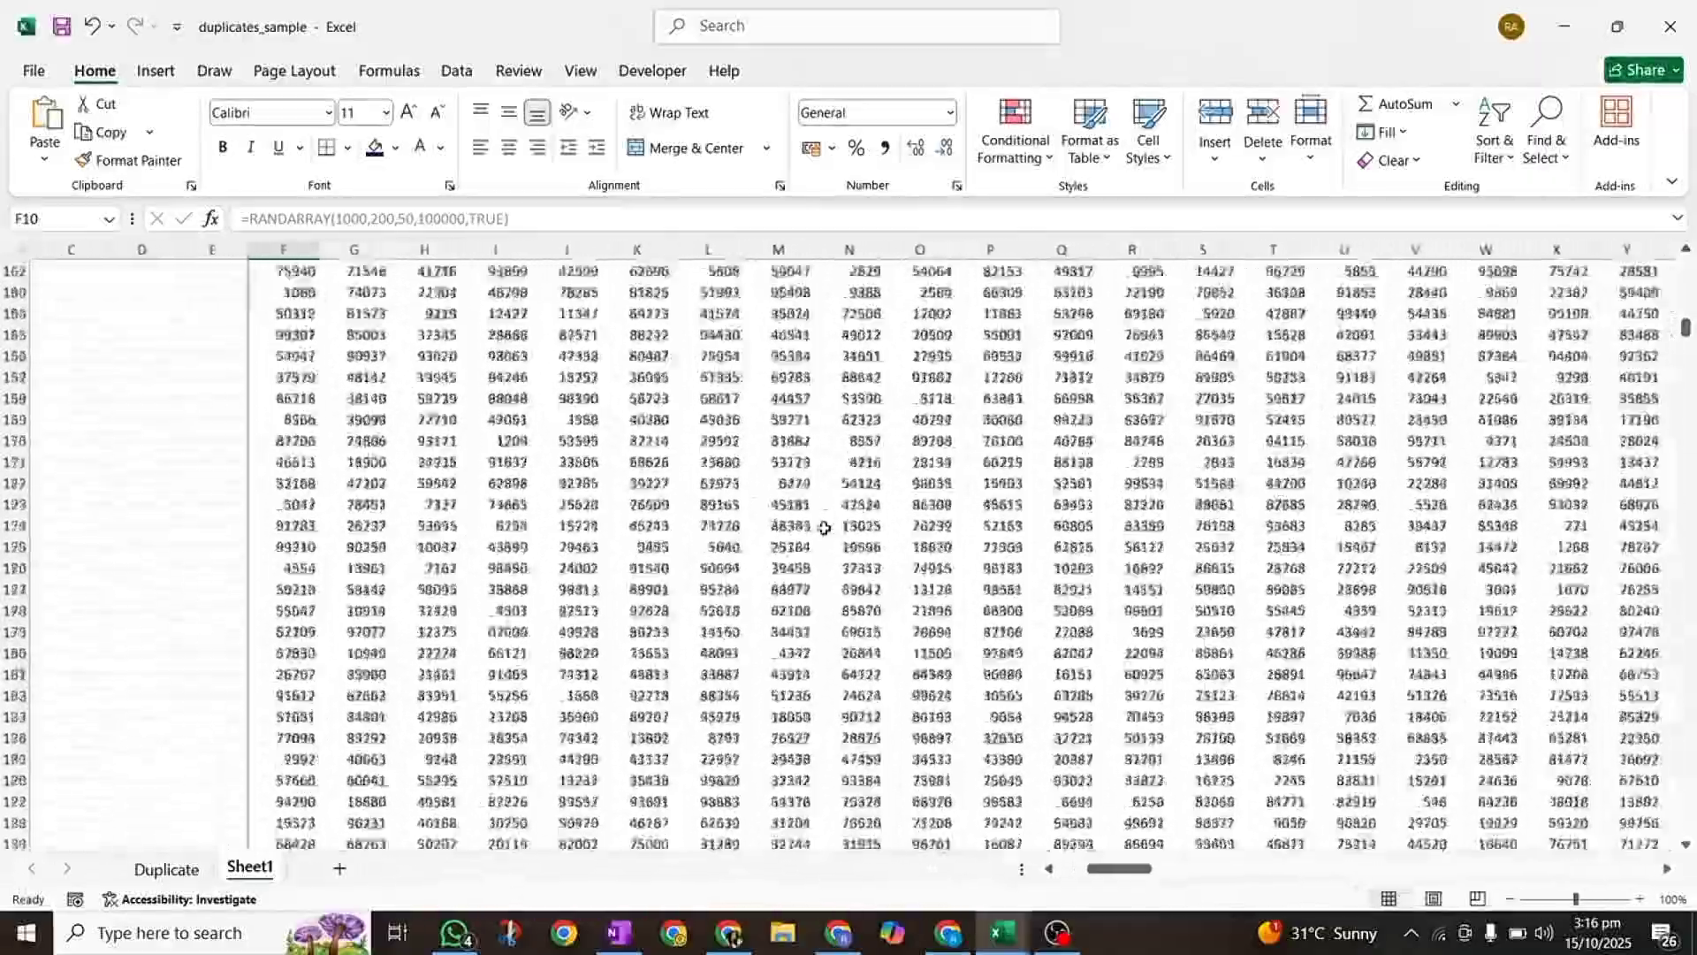
scroll(824, 528, down, 20)
scroll(1256, 602, right, 1)
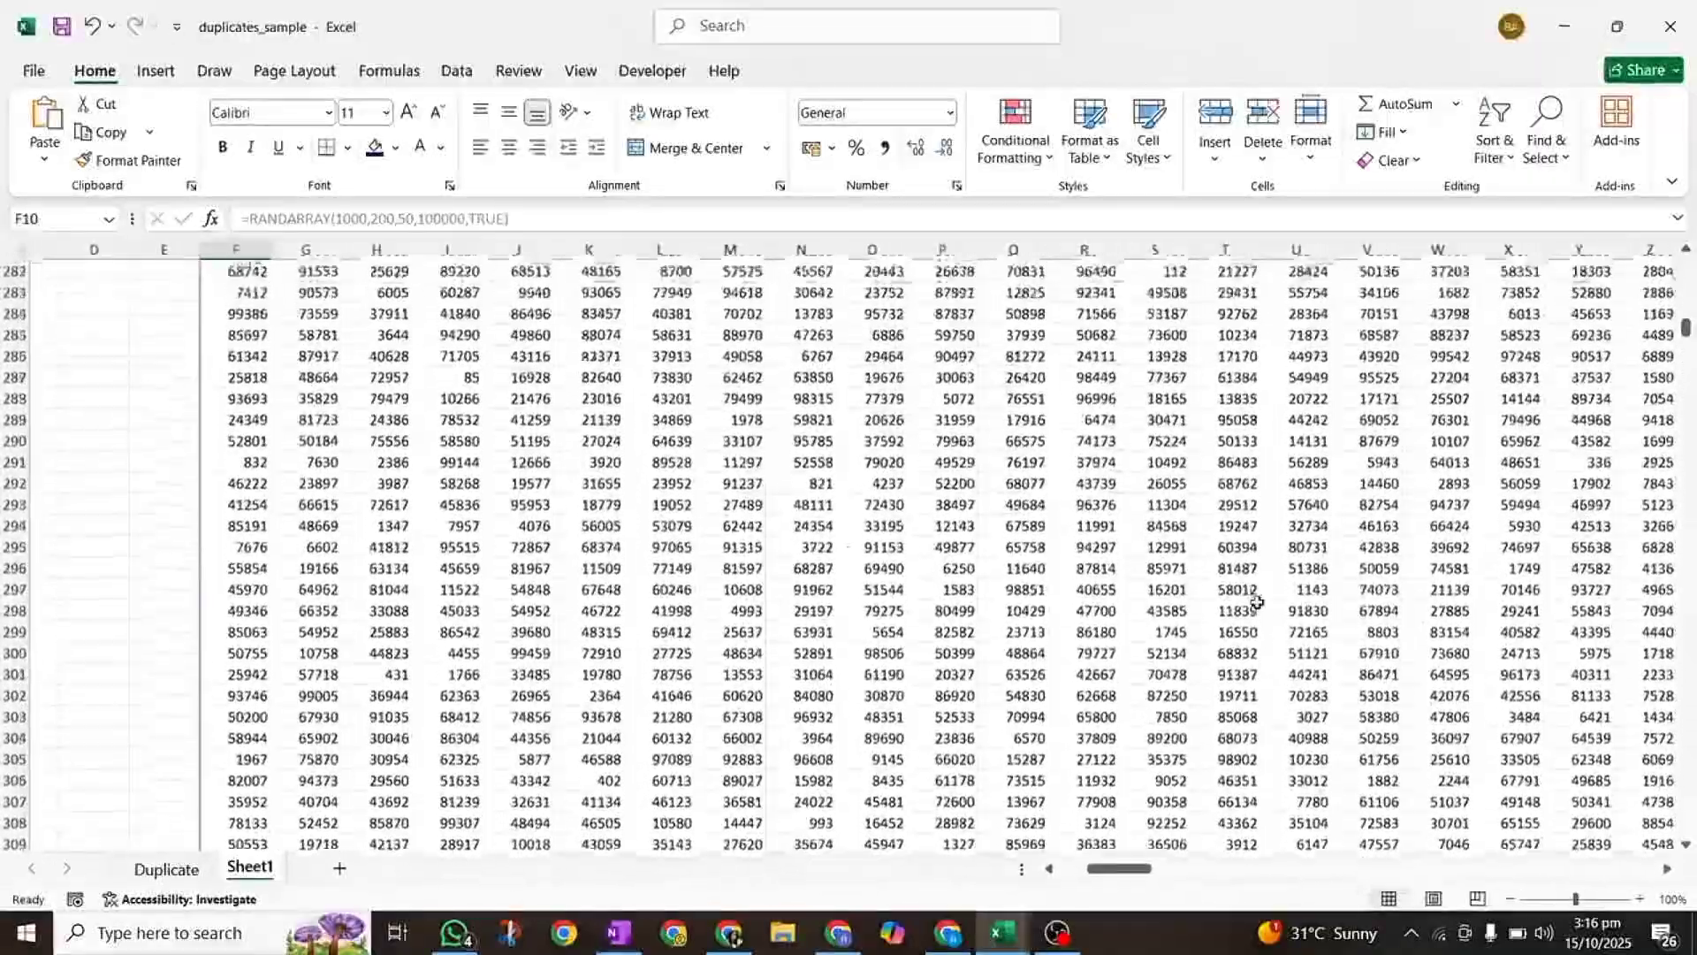
scroll(1256, 601, right, 14)
scroll(1256, 602, up, 8)
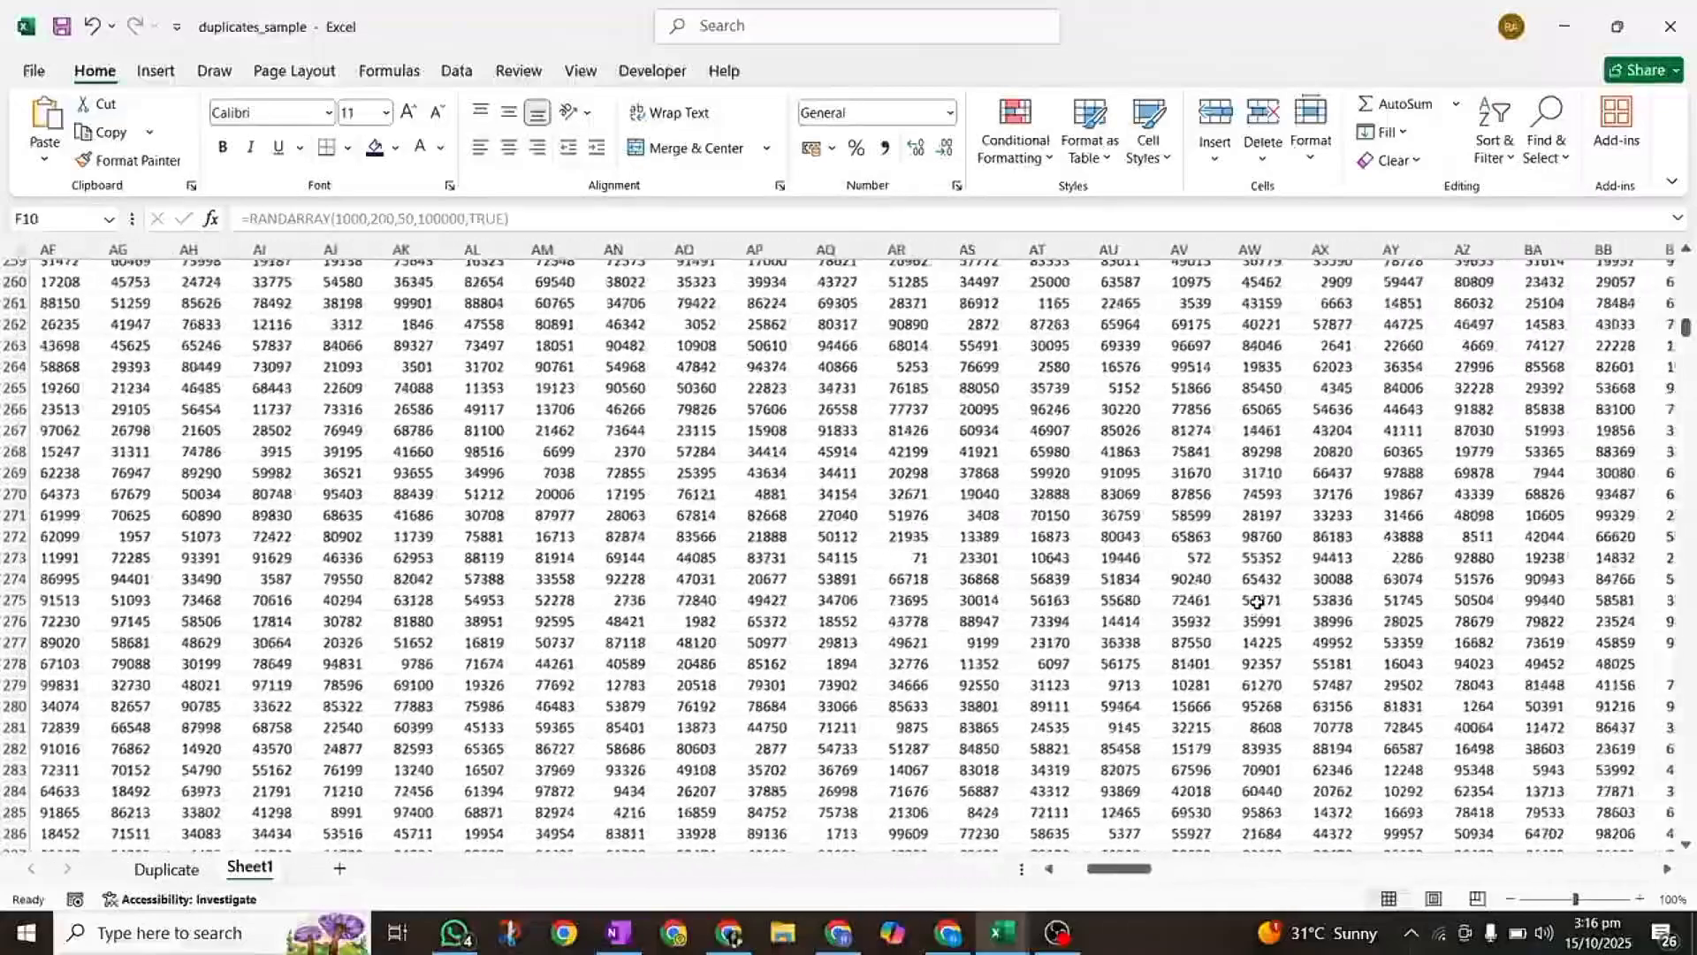
scroll(1256, 601, left, 20)
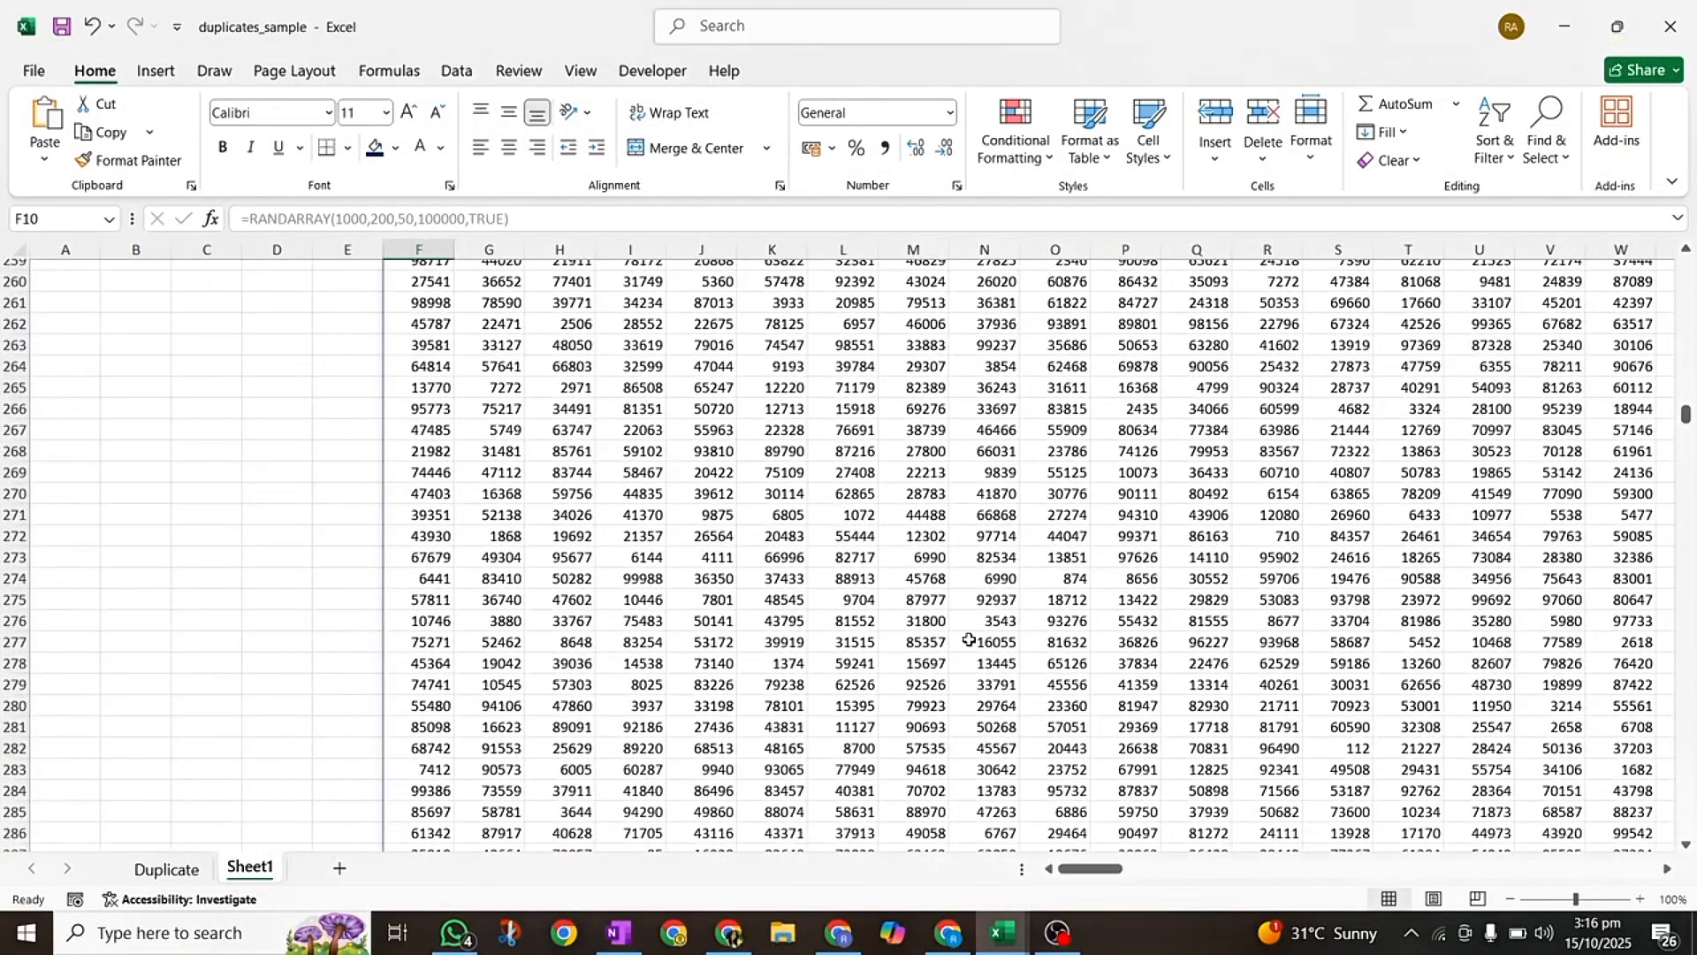
- Add a new worksheet and copy the names in A2:A19 of the Duplicate sheet into it, starting at C5
click(338, 871)
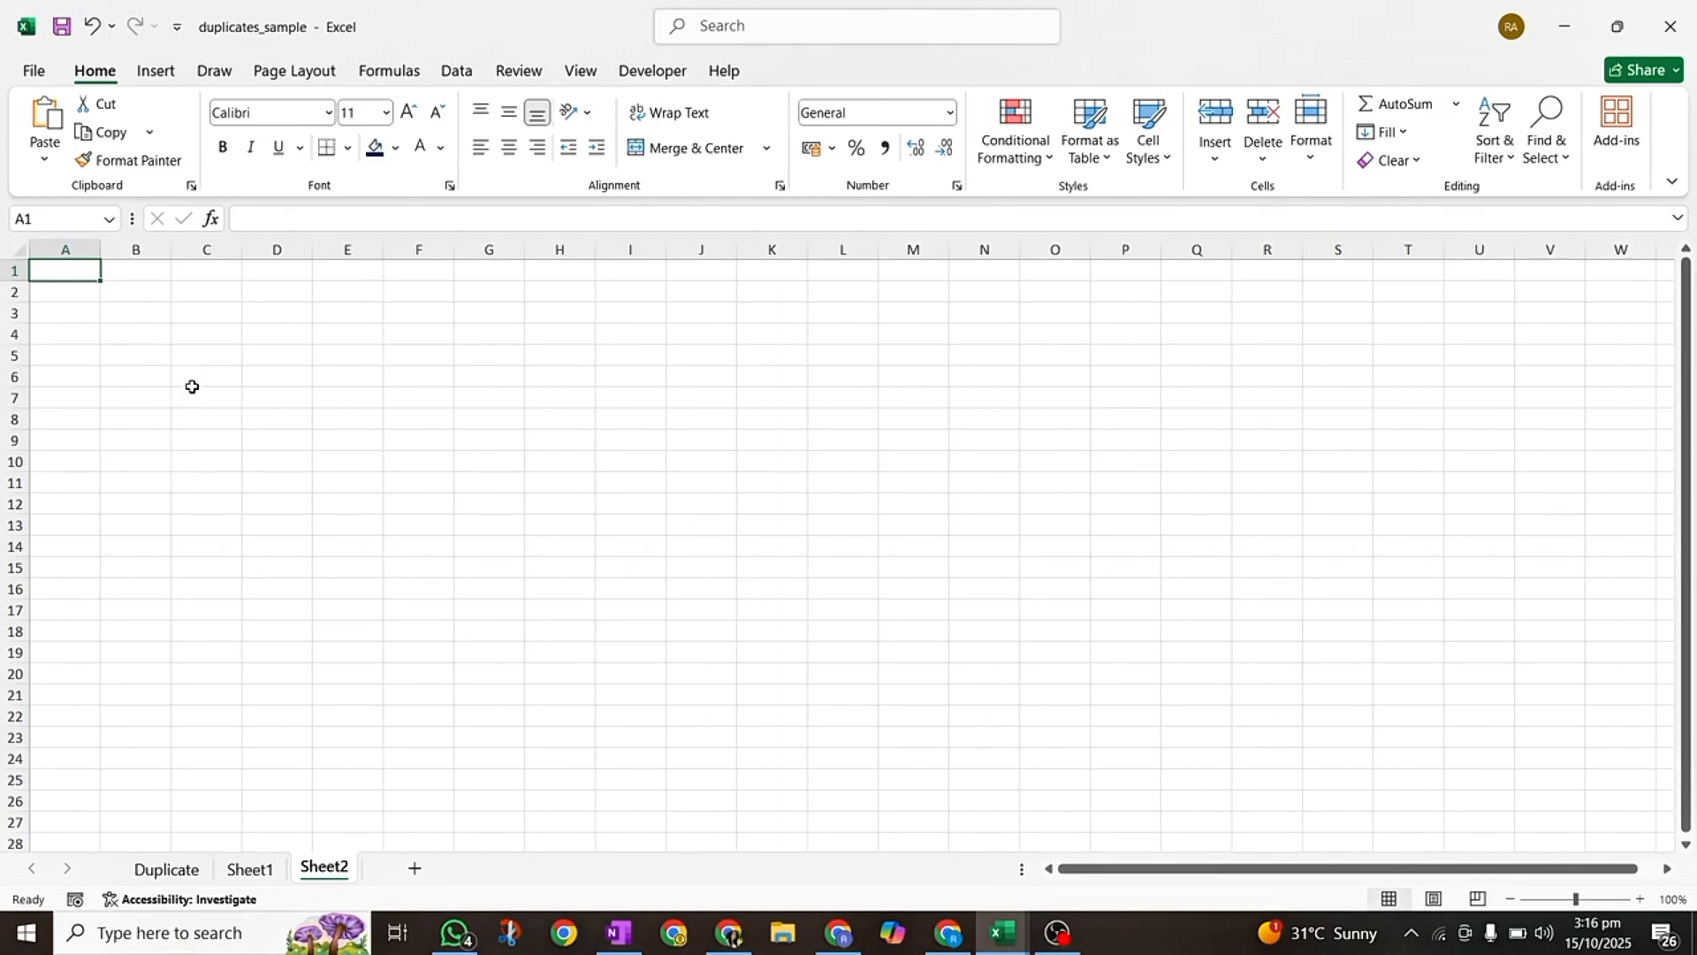
click(222, 351)
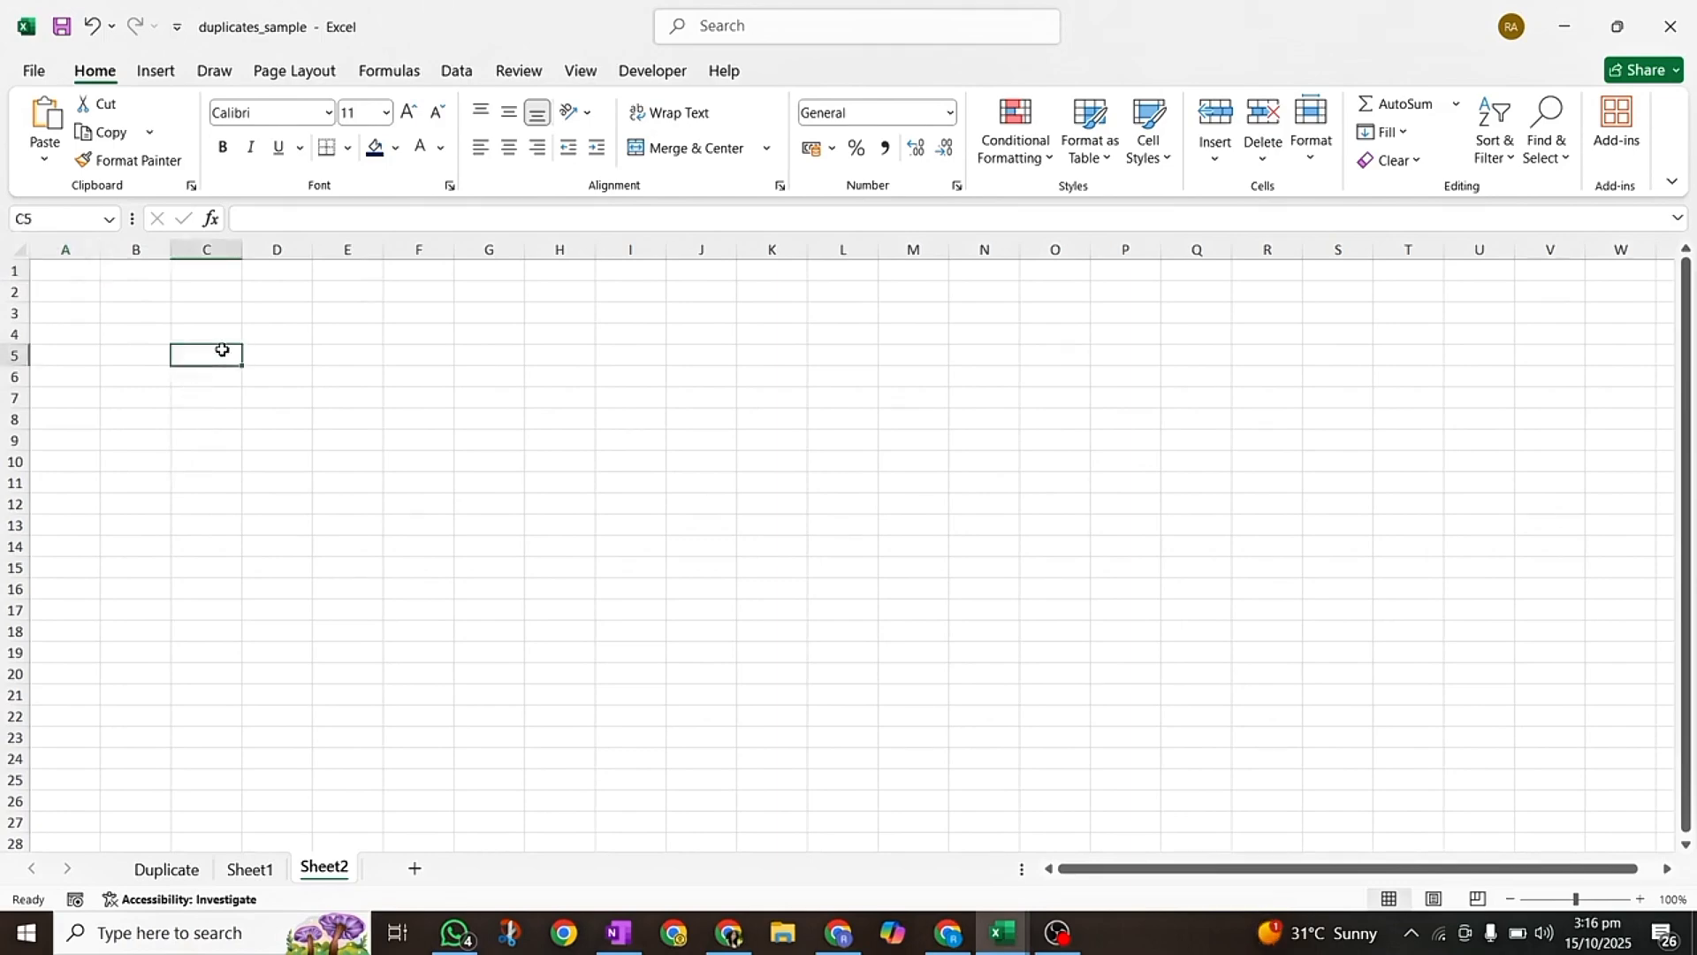
click(157, 873)
scroll(181, 581, up, 3)
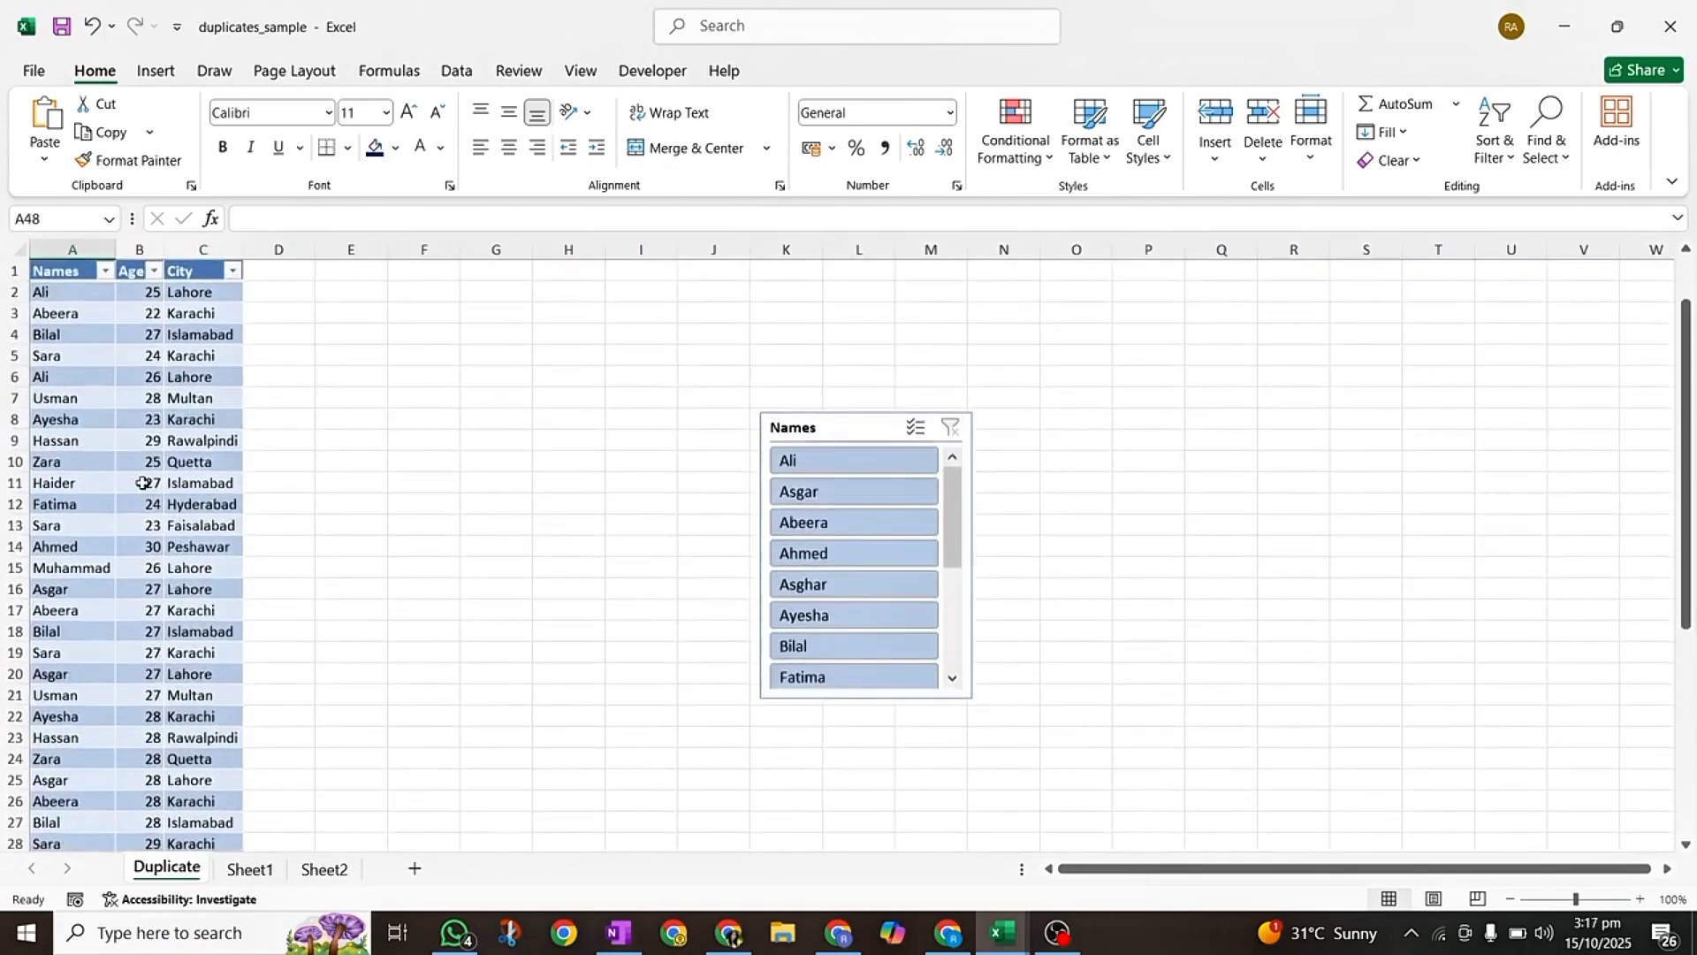
drag(72, 293, 73, 645)
key(ctrl+c)
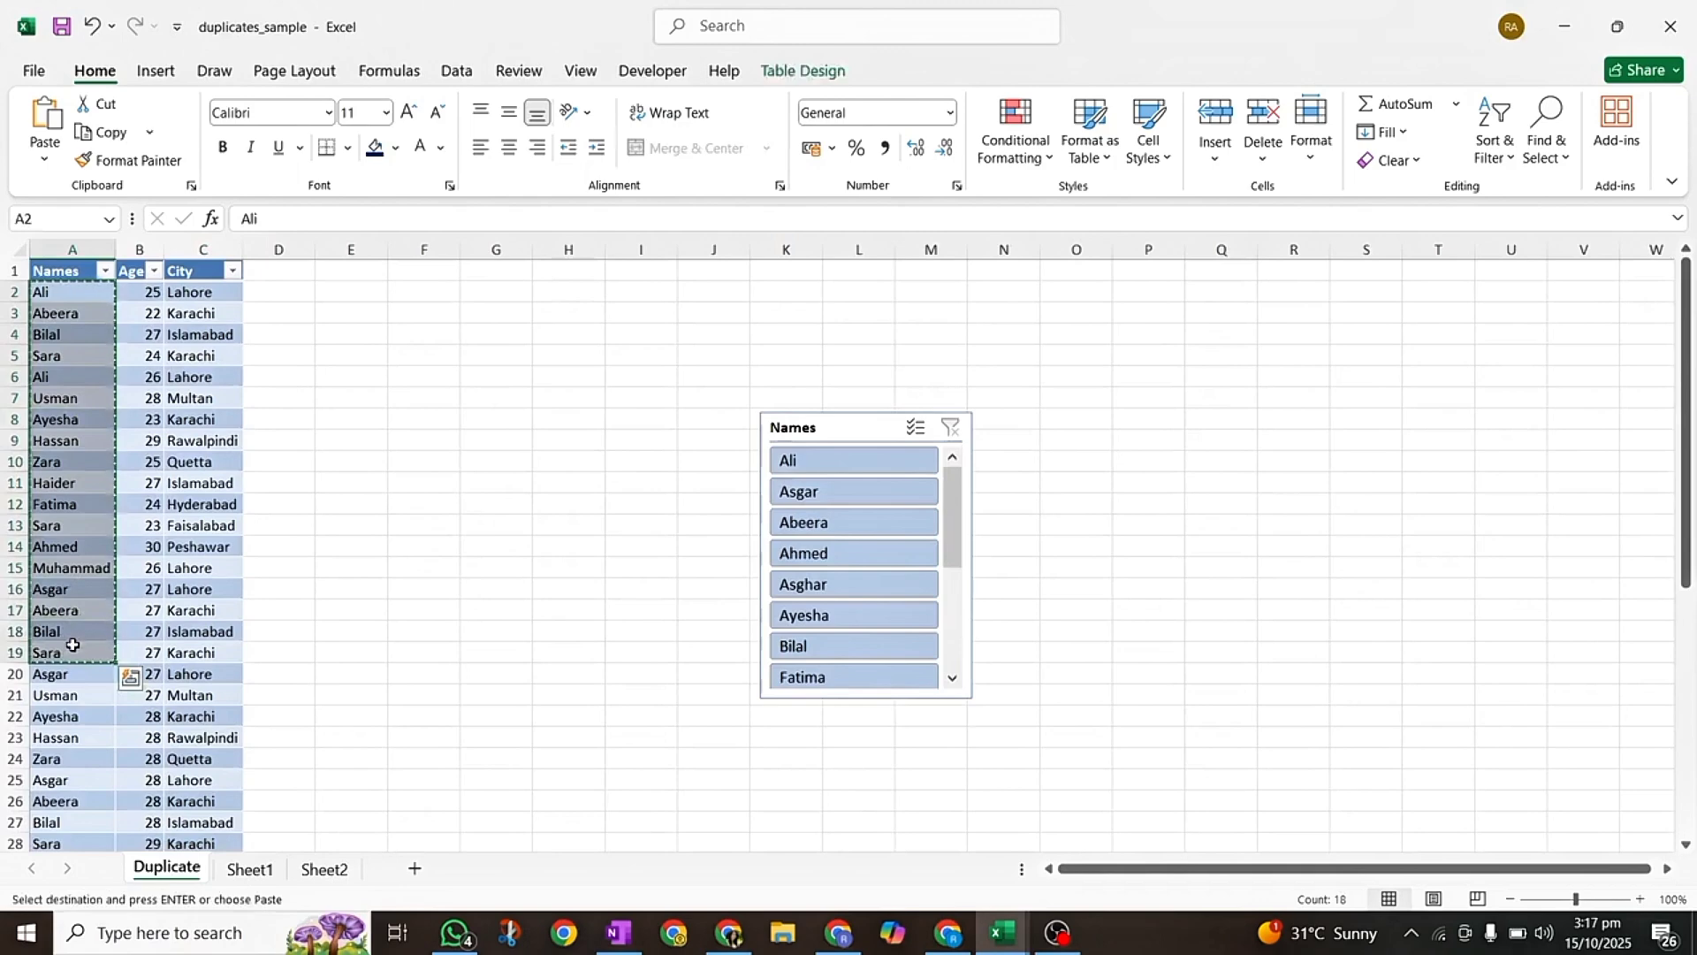
click(322, 870)
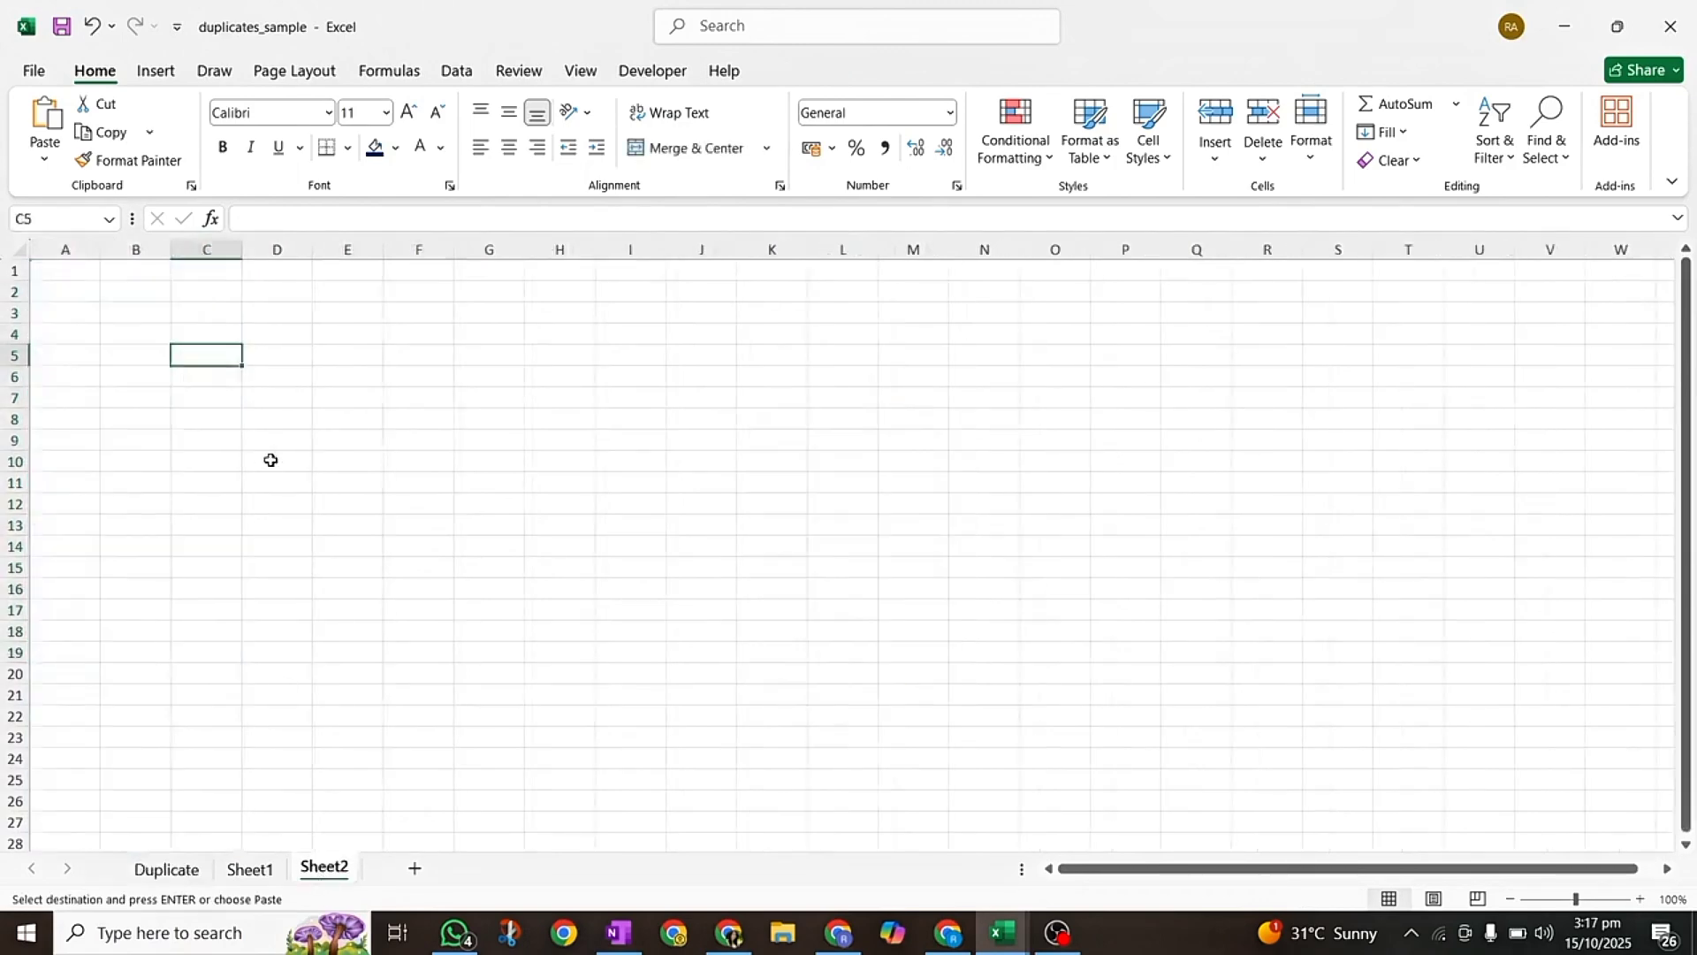
key(ctrl+v)
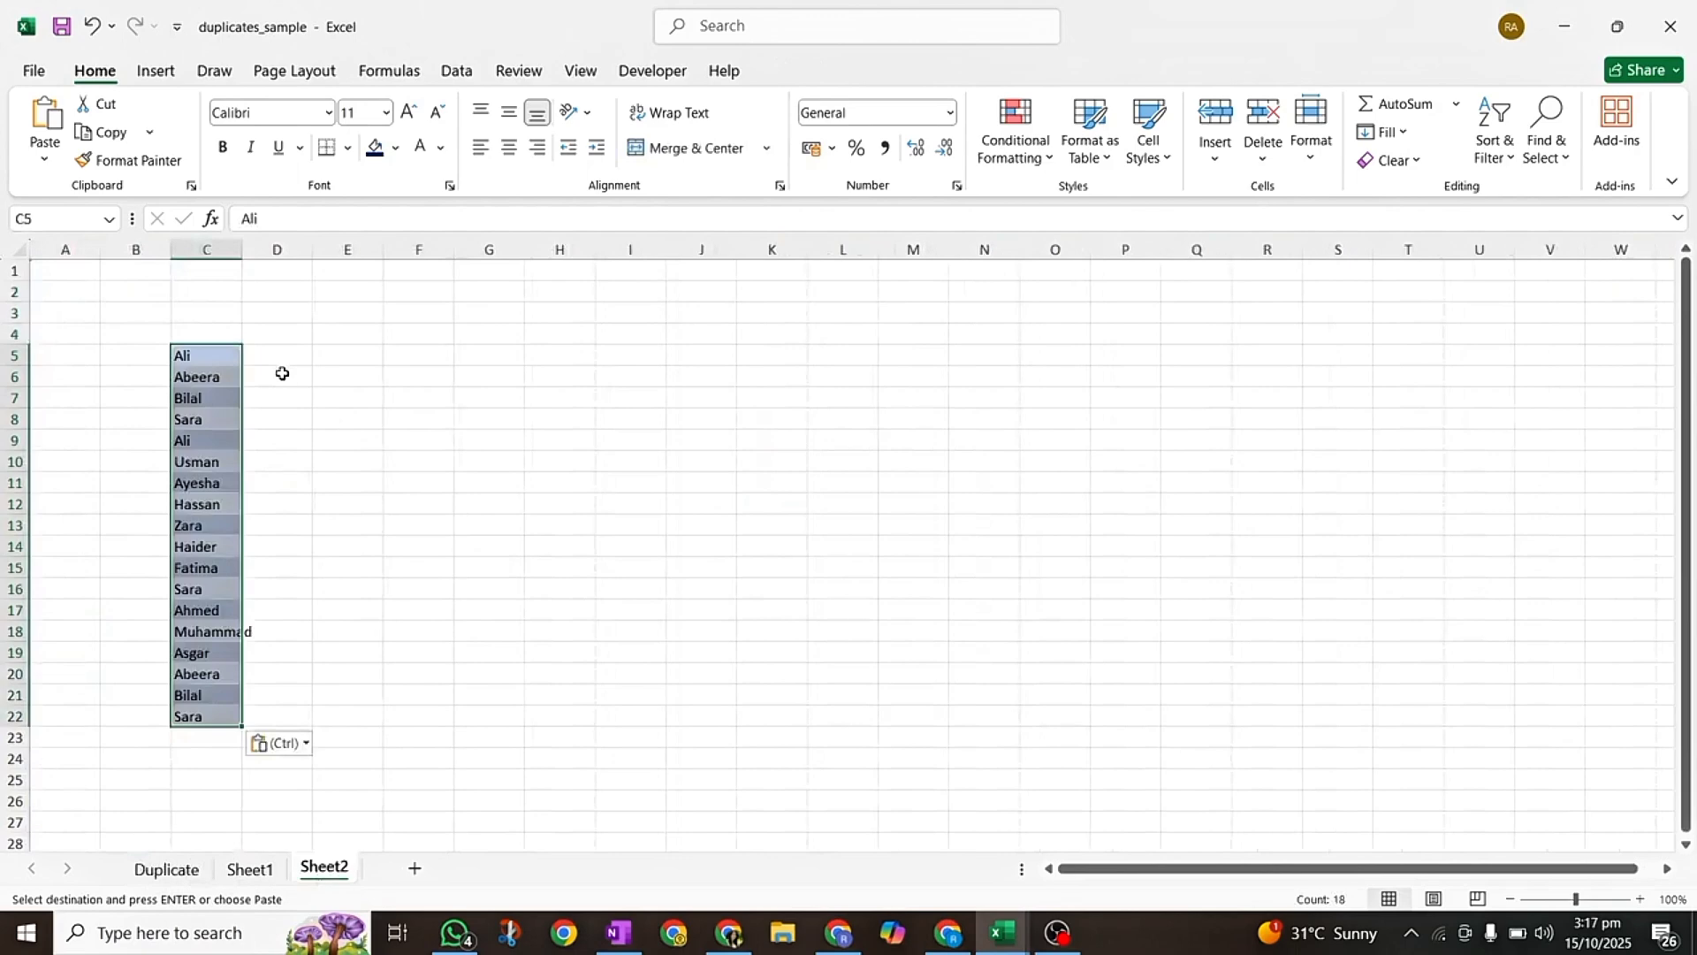
- Add List data validation to D6 with the names in $C$5:$C$22 as source, and view the dropdown without choosing an entry
click(282, 374)
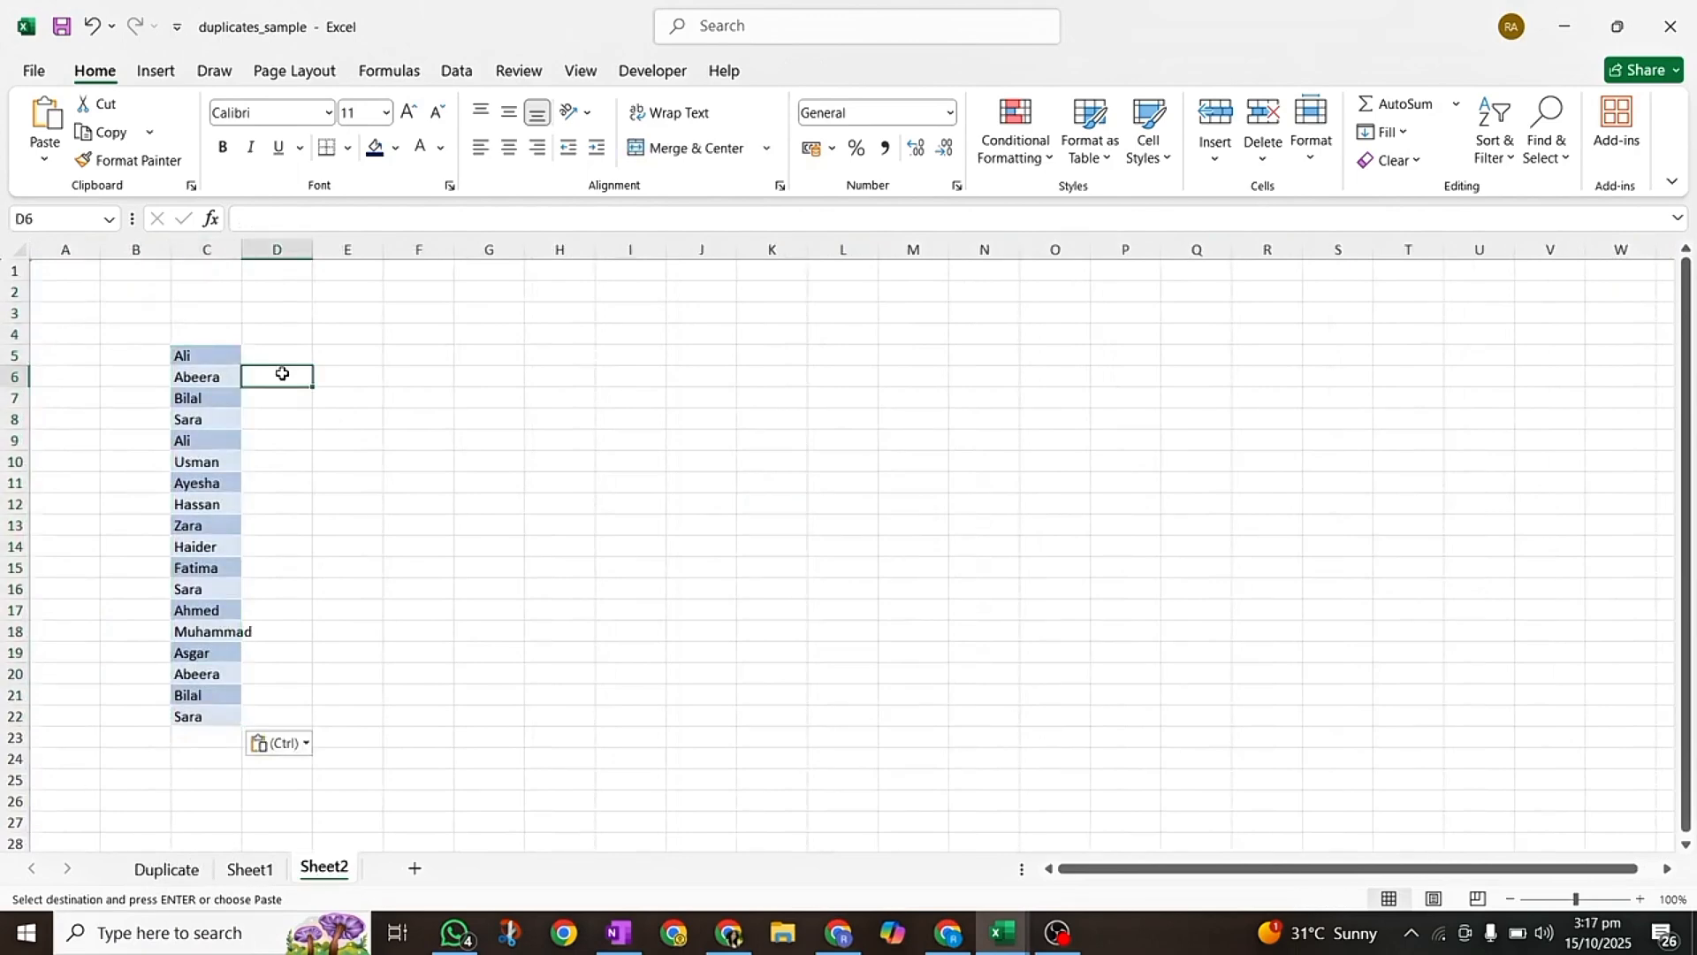
click(456, 69)
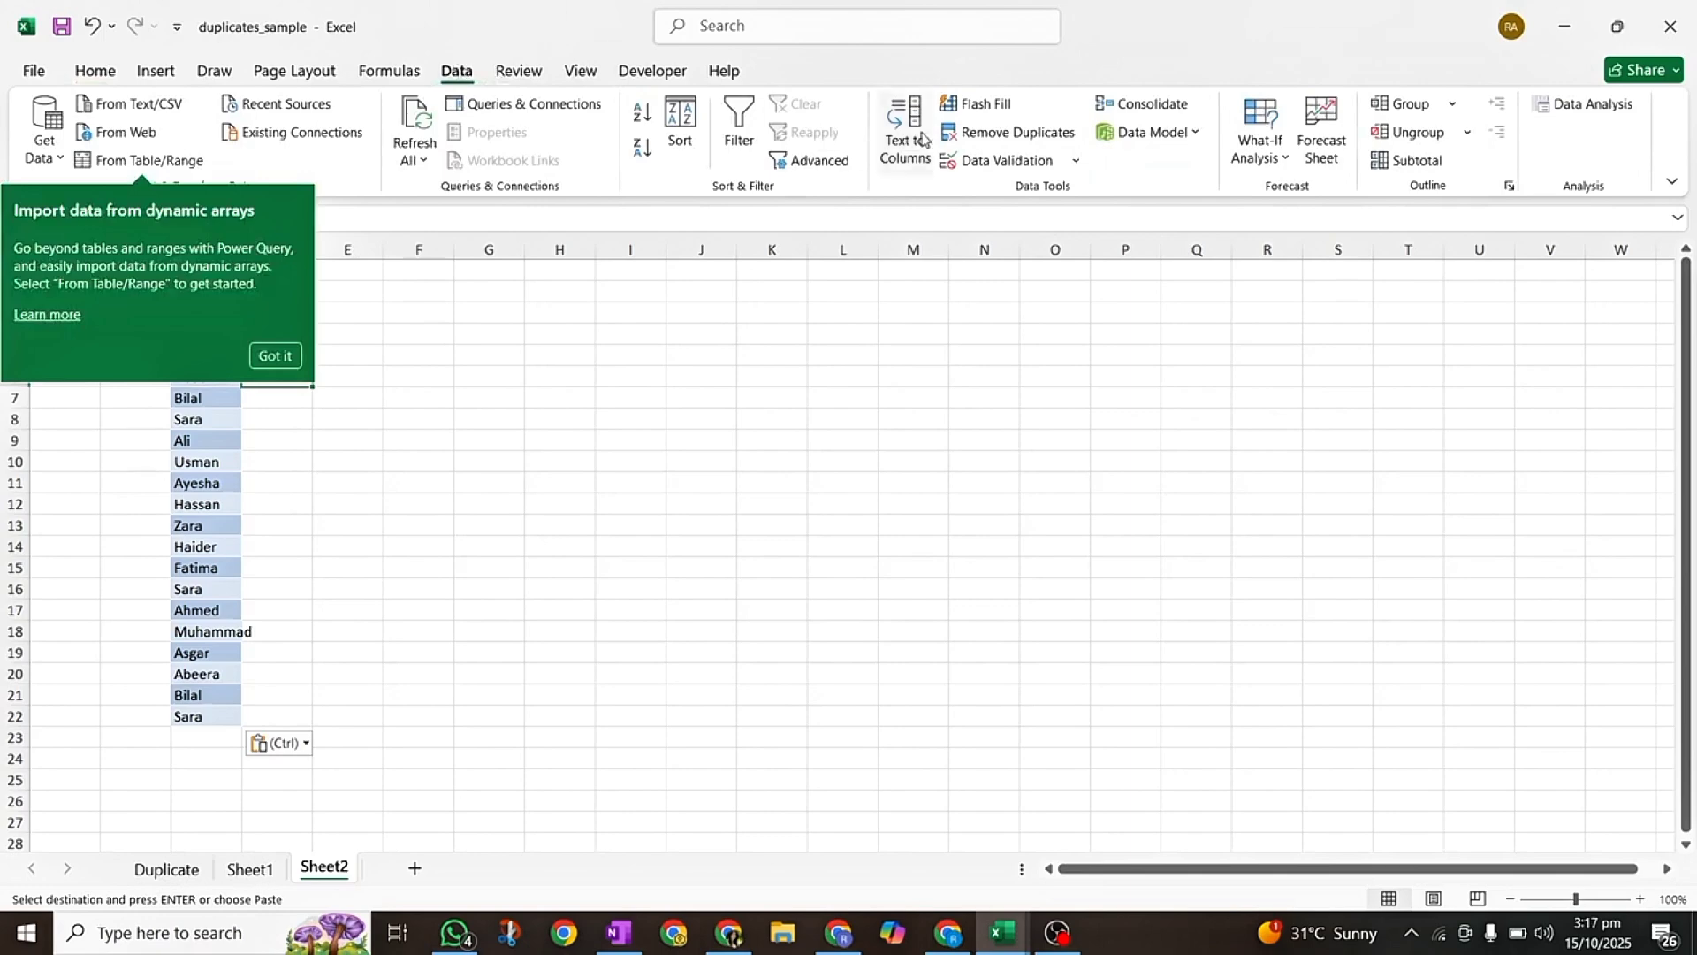
click(1058, 163)
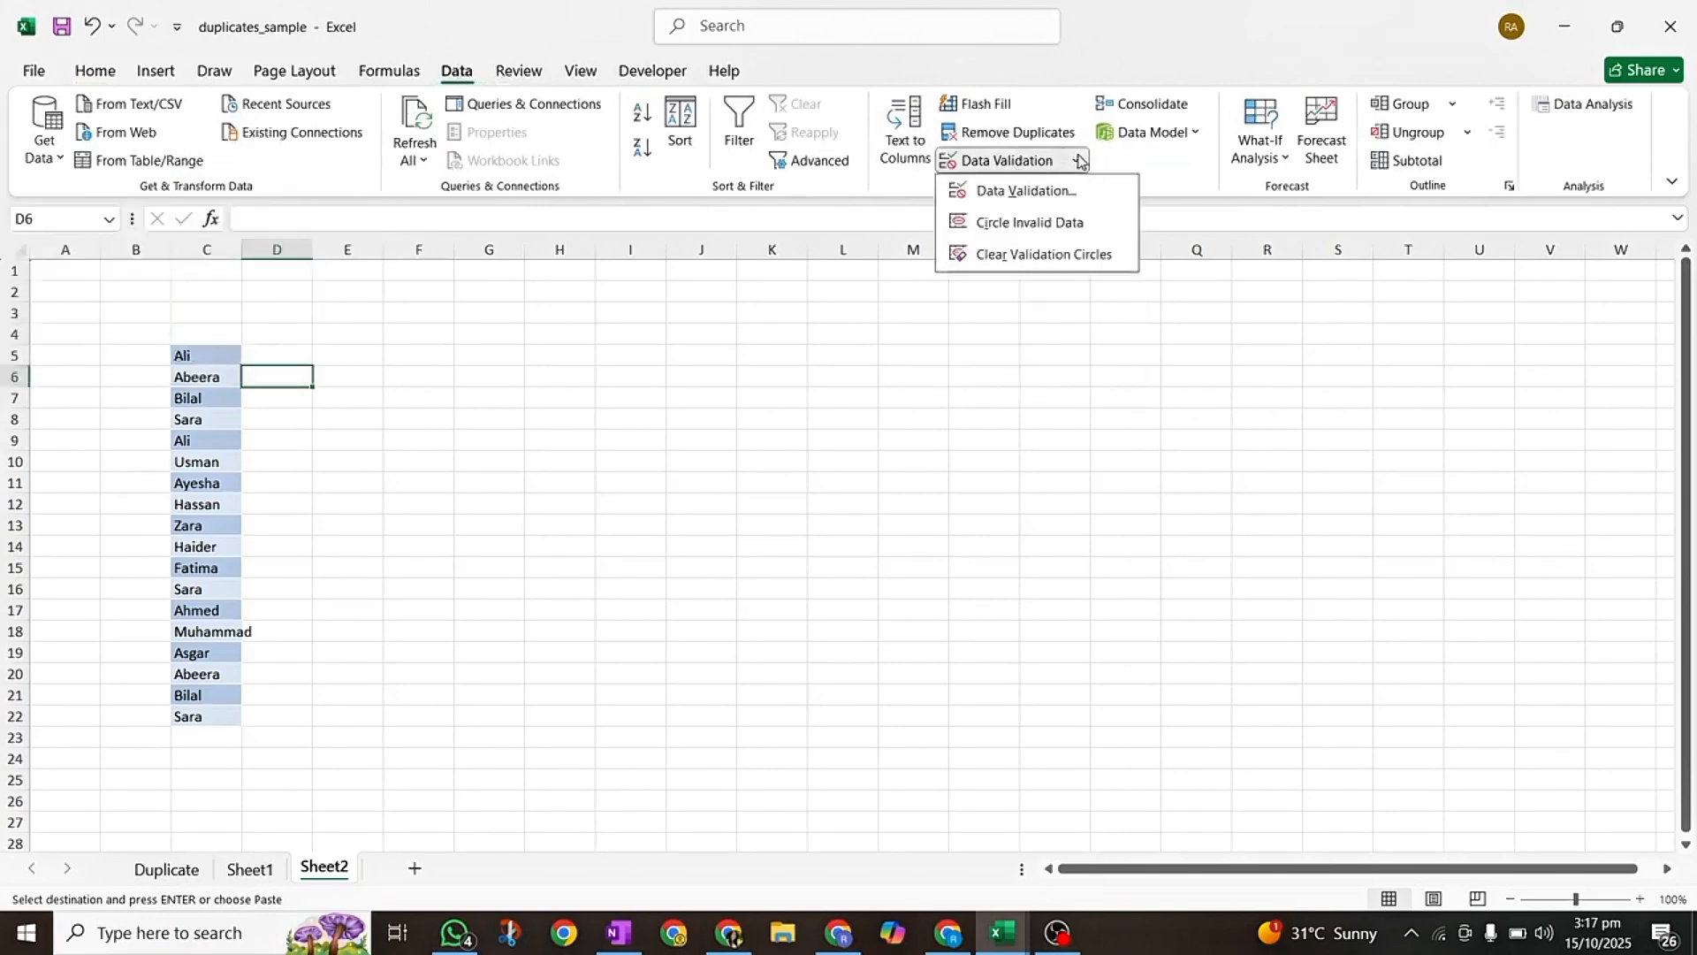
click(1024, 192)
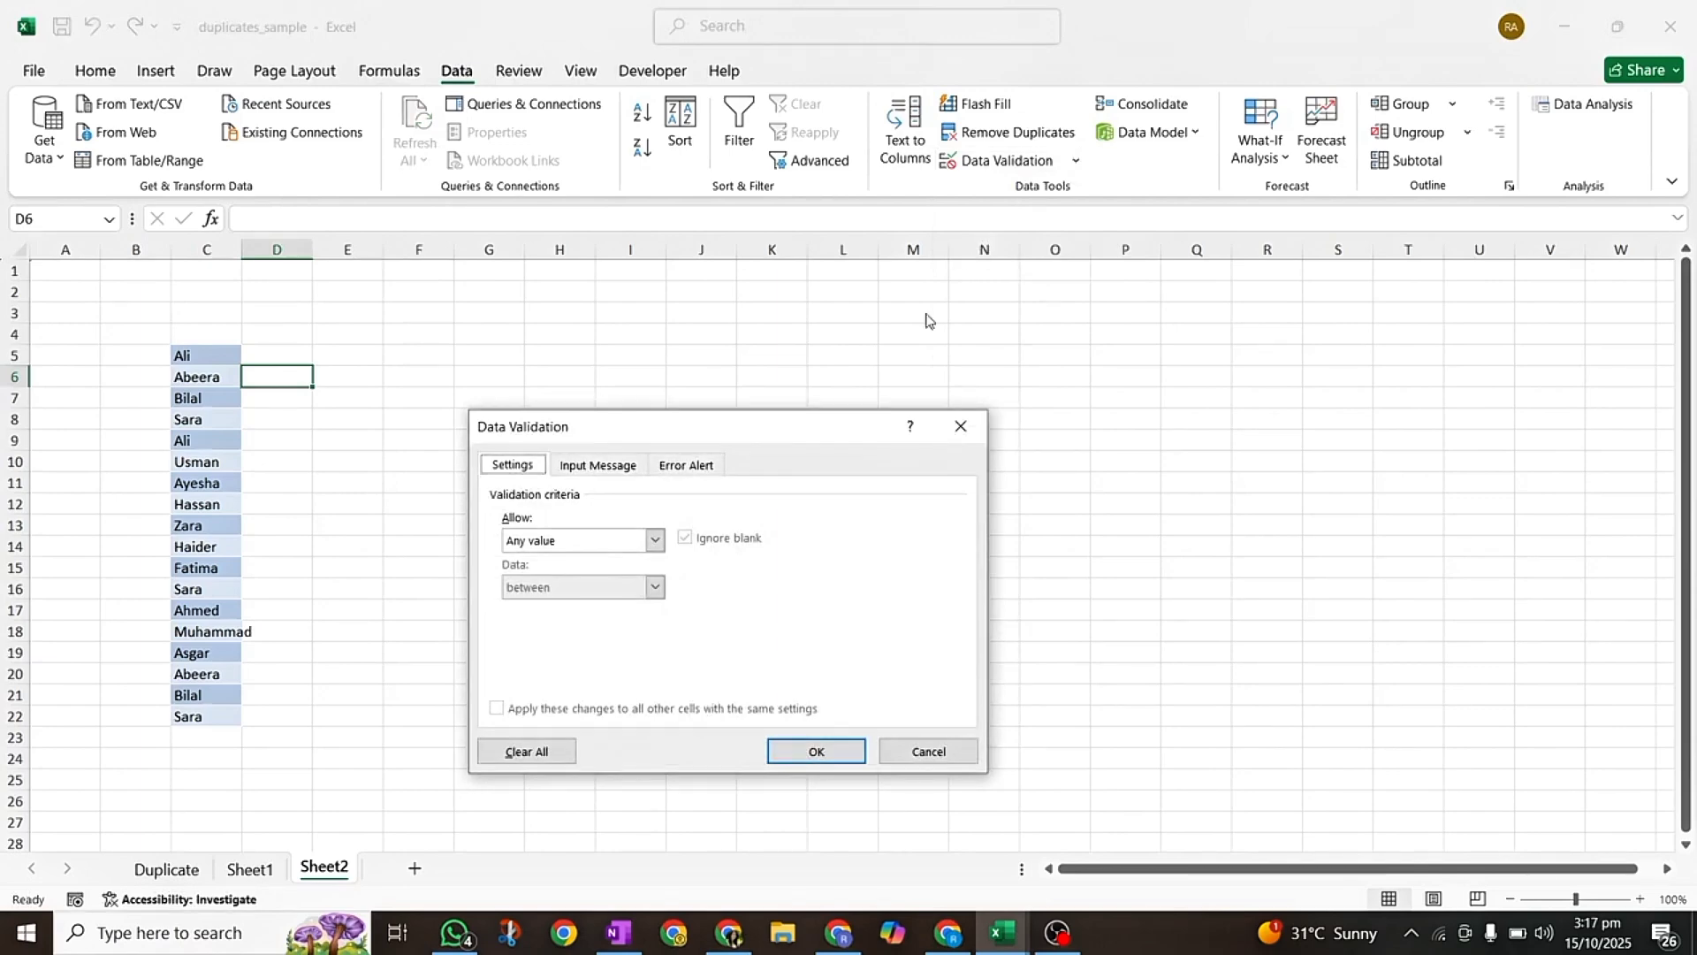
click(654, 540)
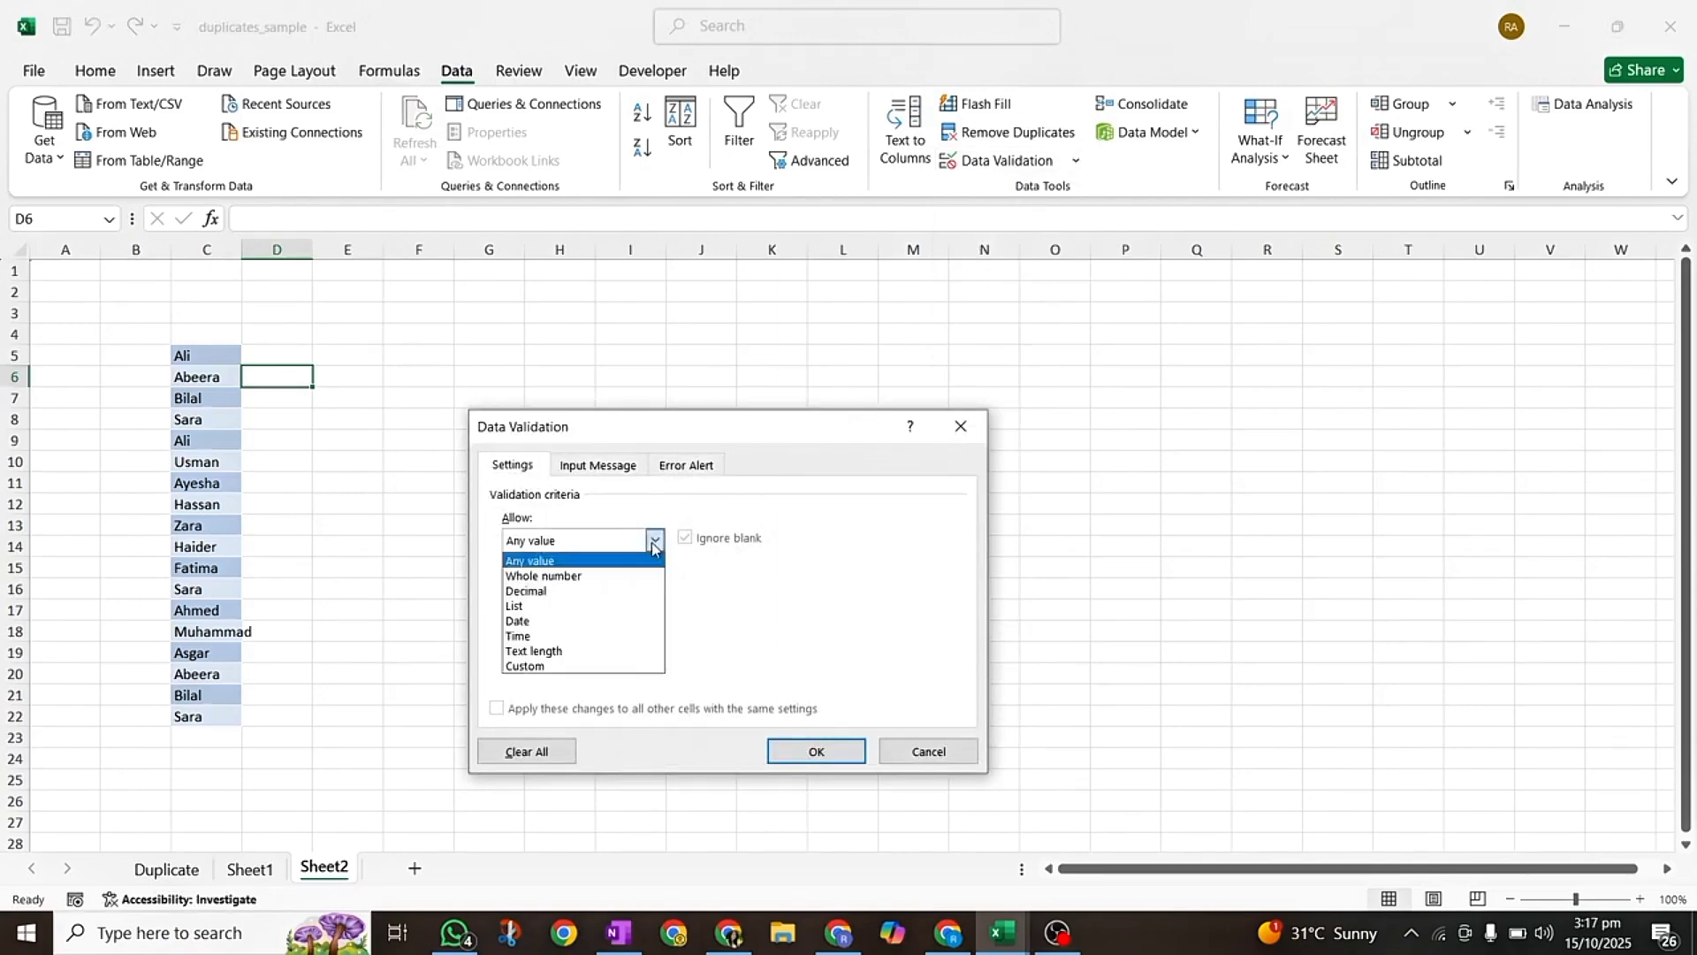
click(527, 606)
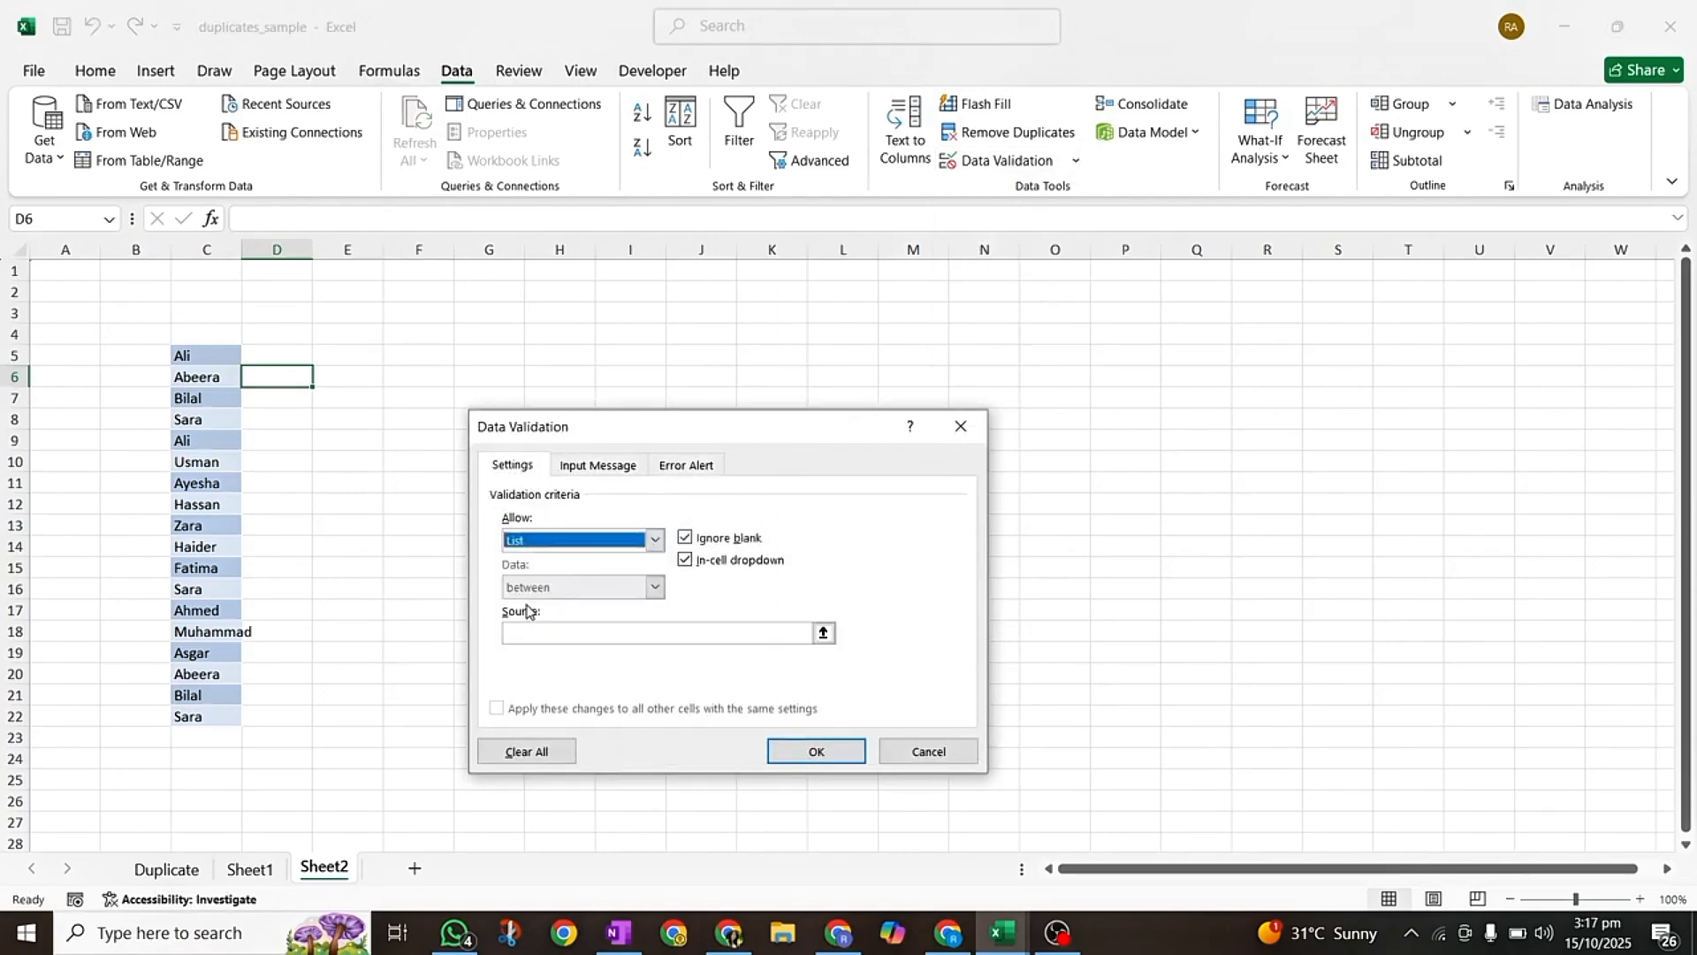
click(585, 633)
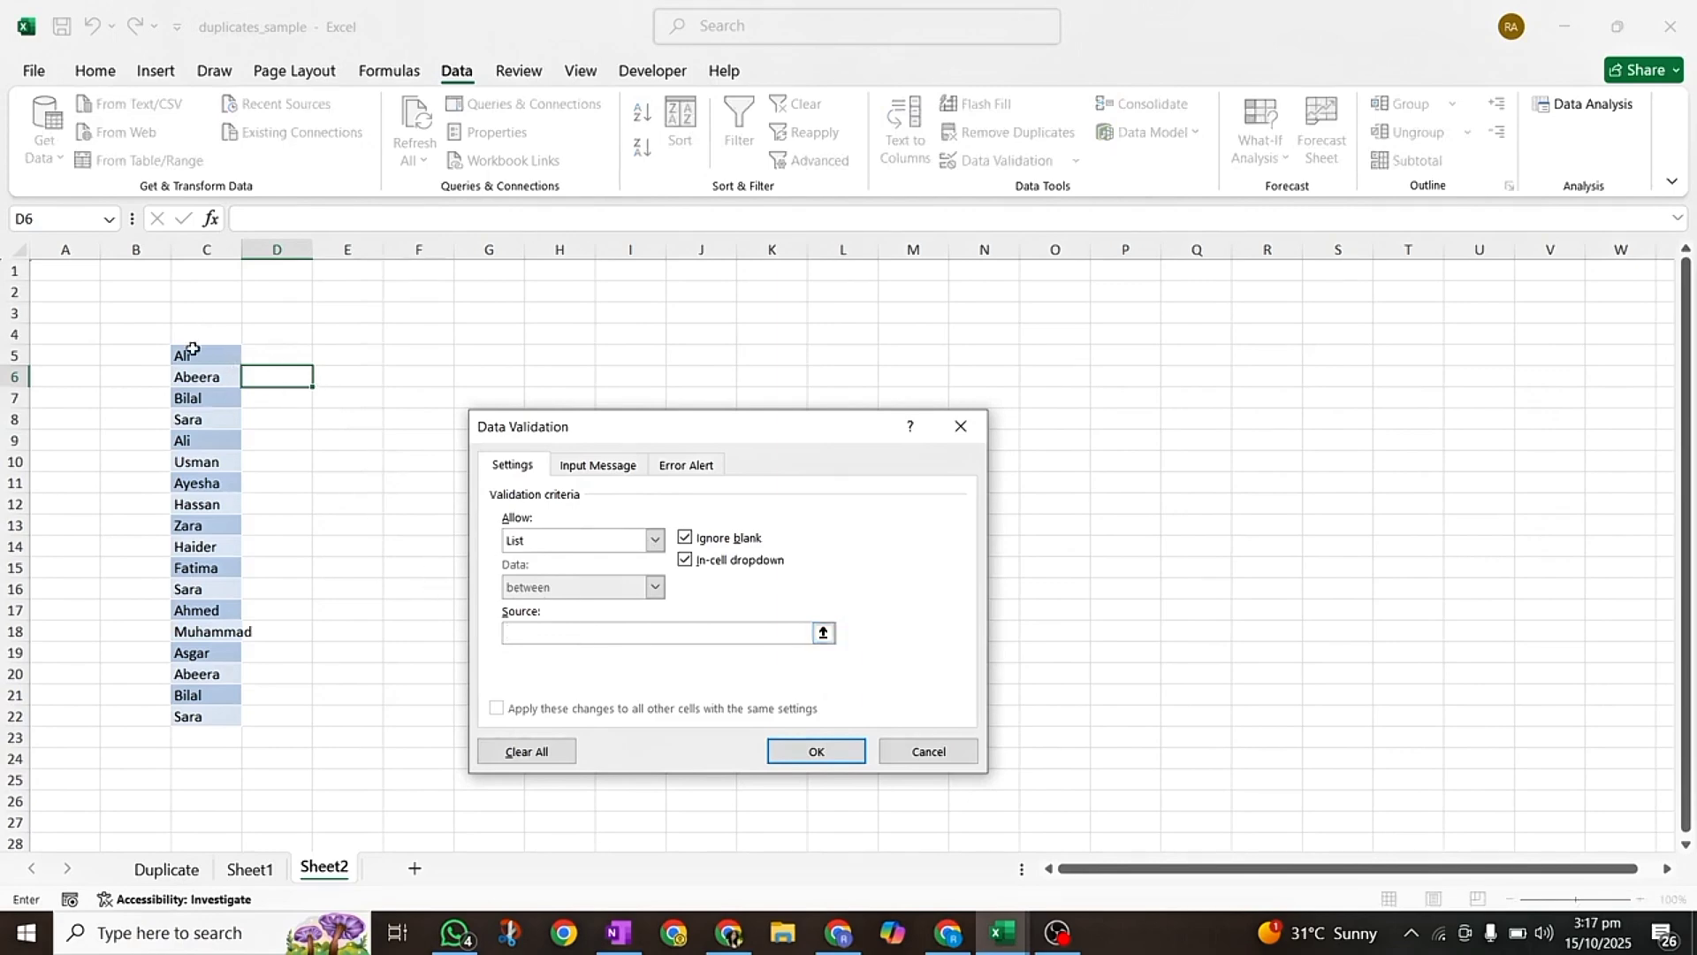
drag(192, 349, 208, 714)
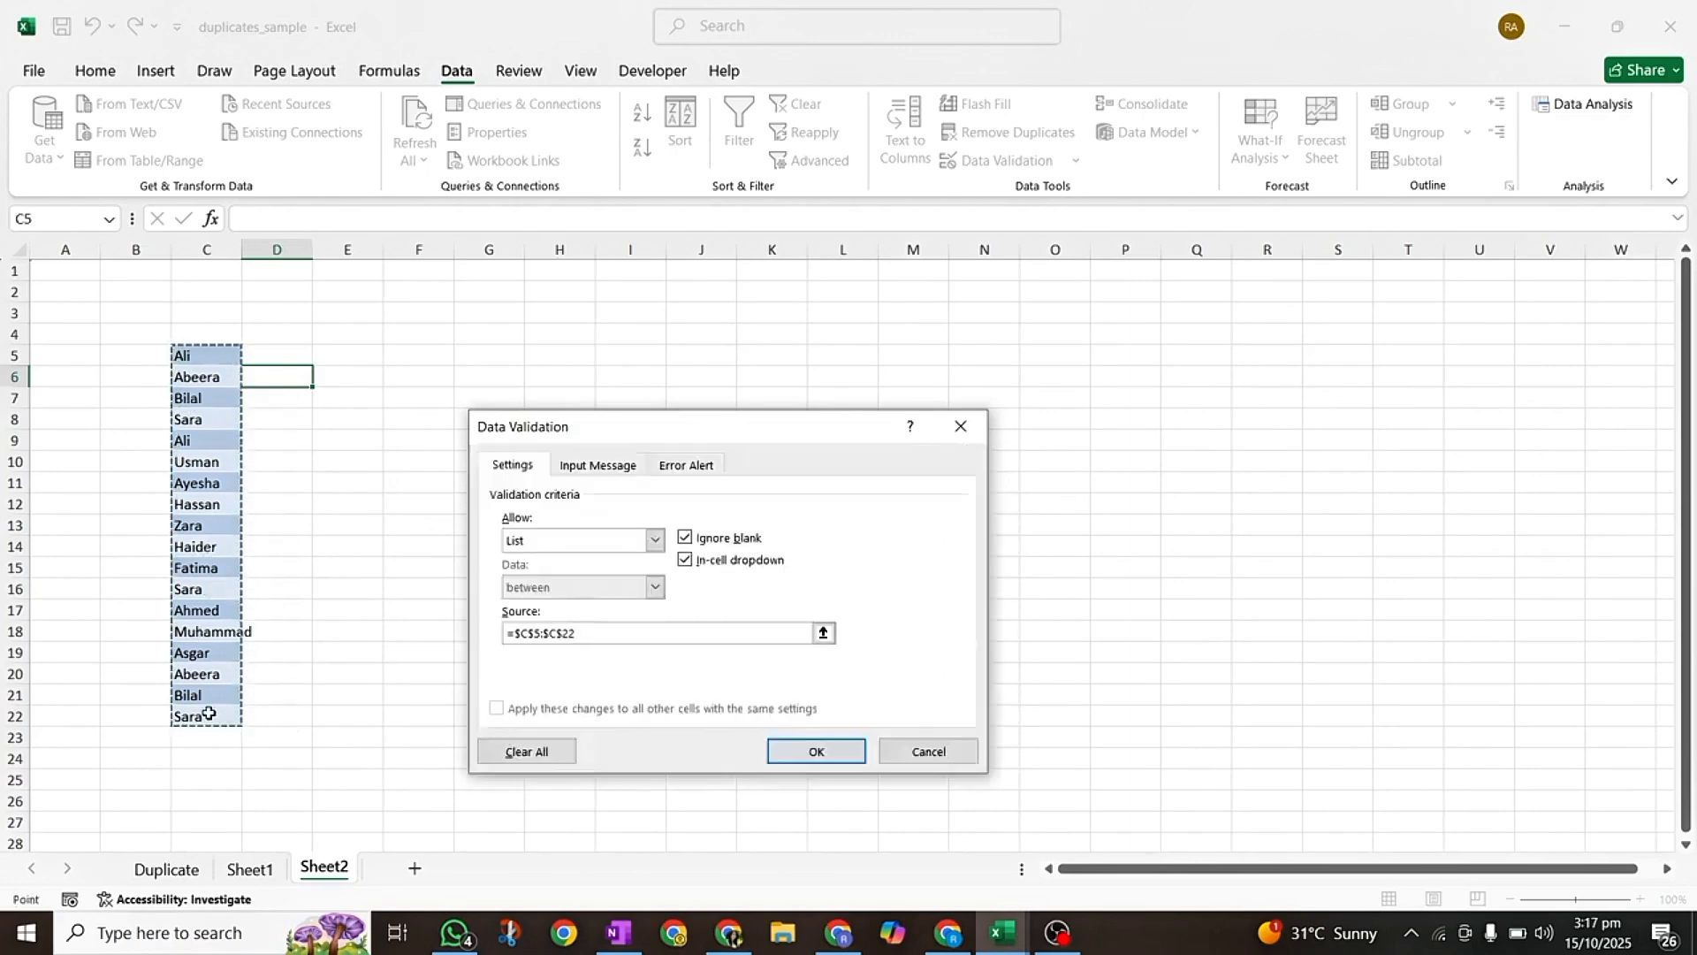
key(Return)
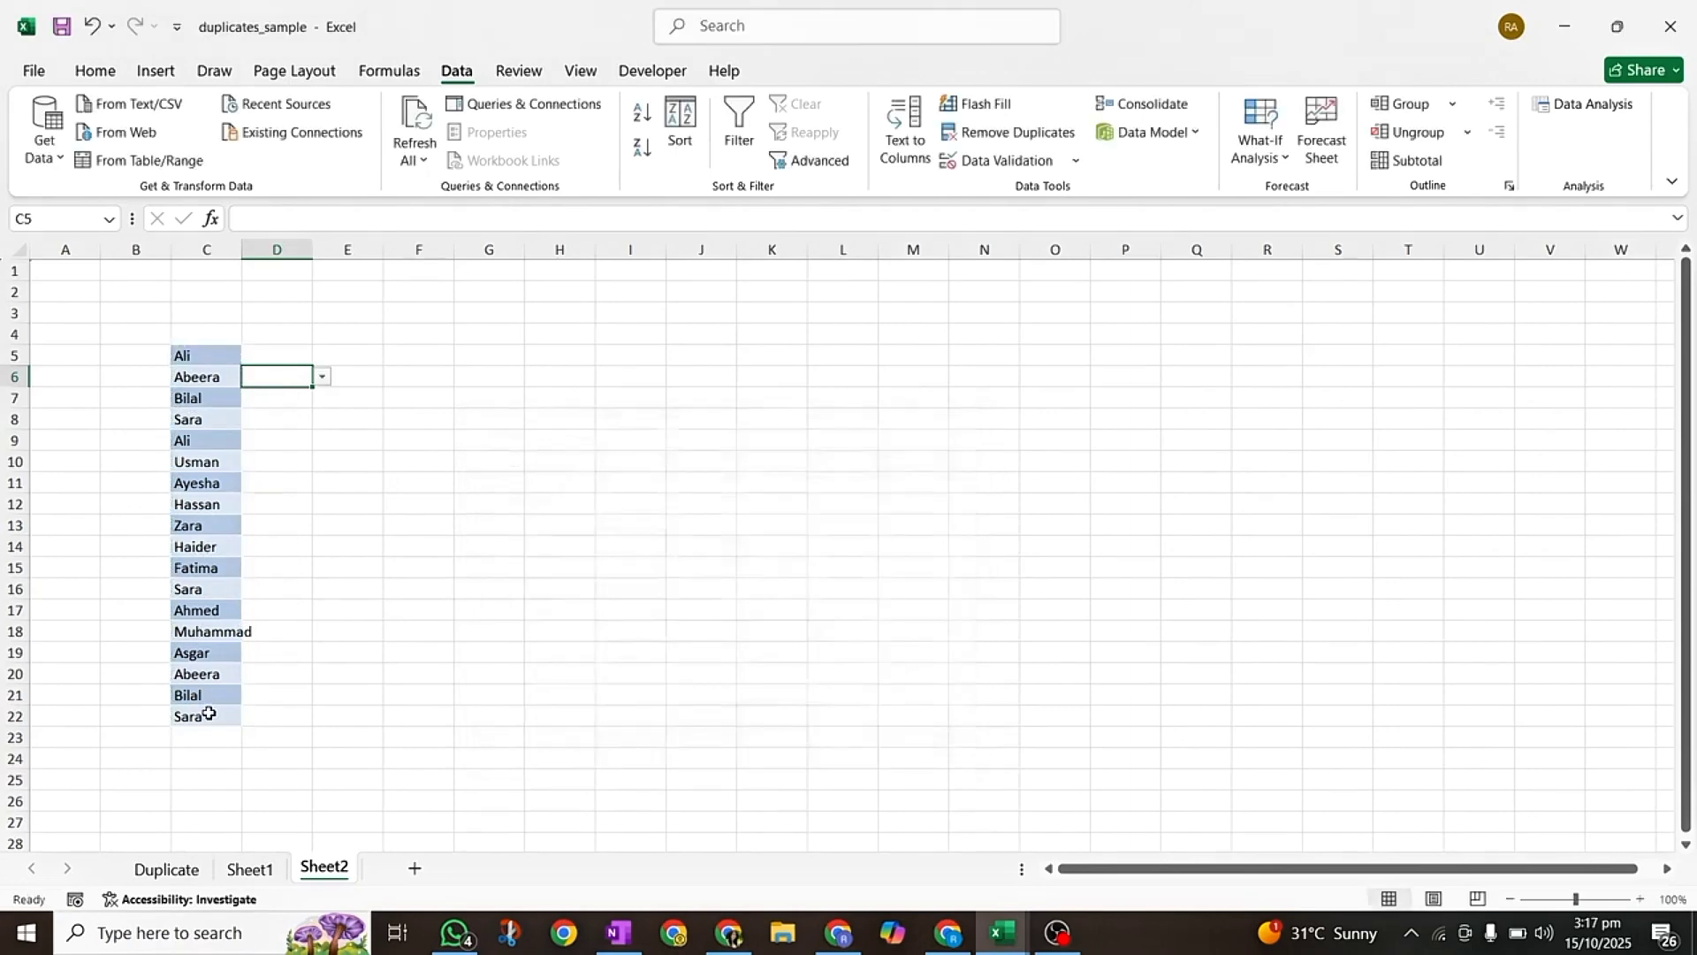
click(321, 378)
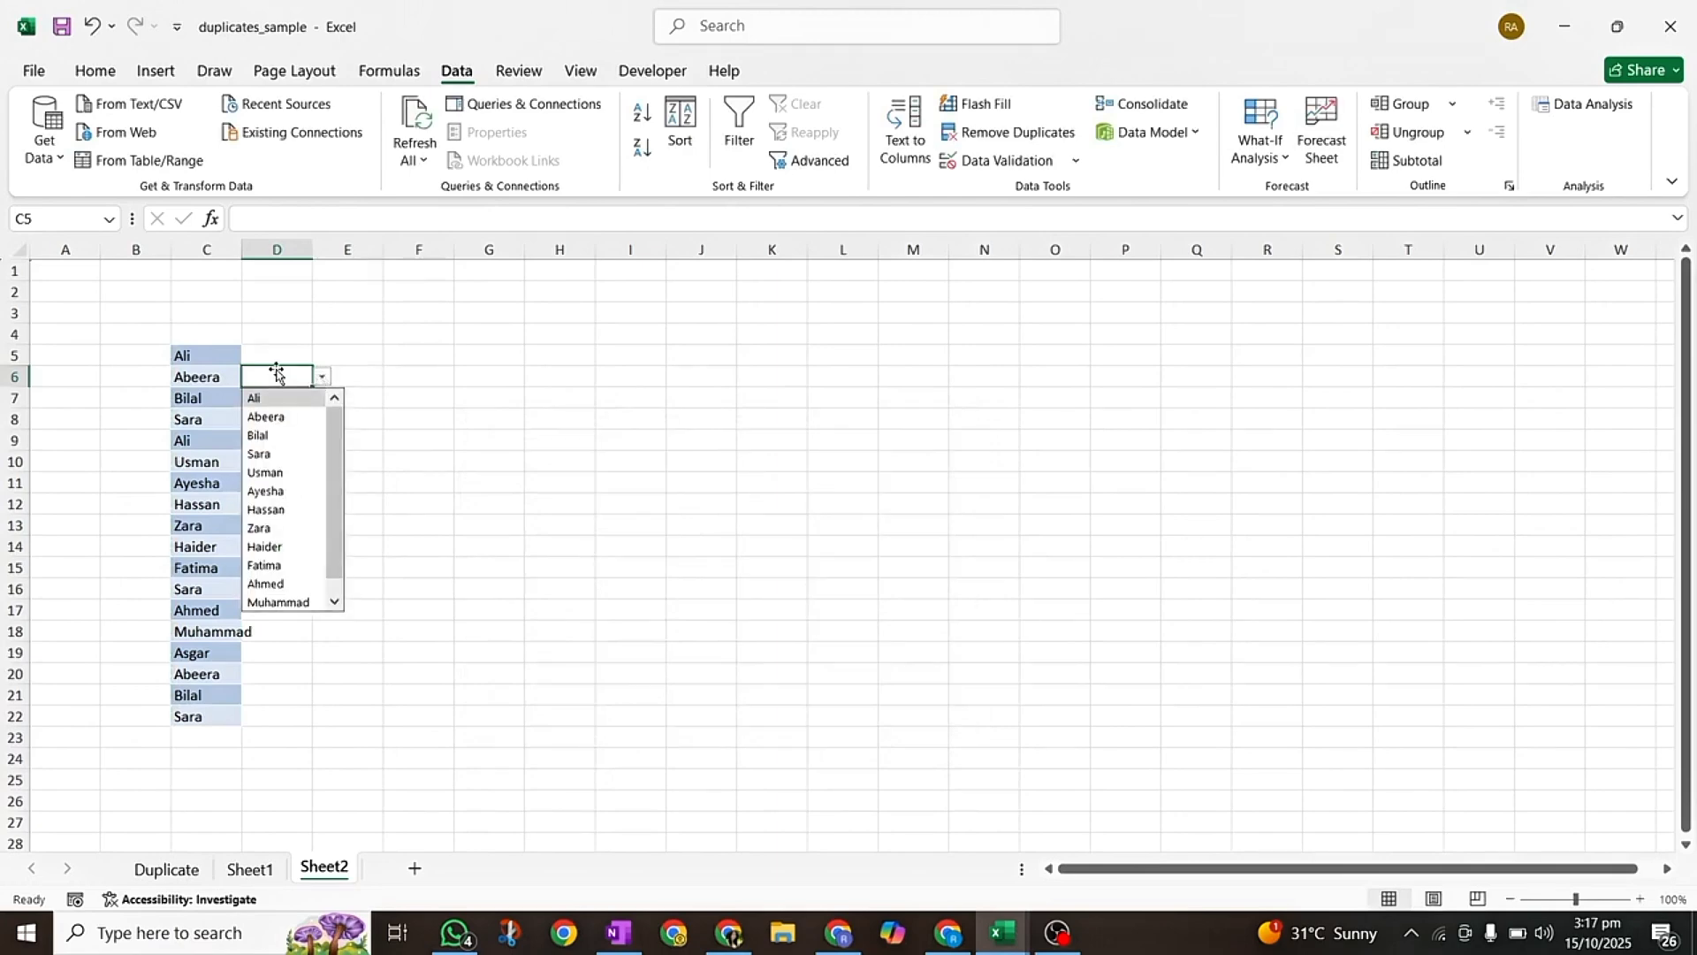
click(469, 438)
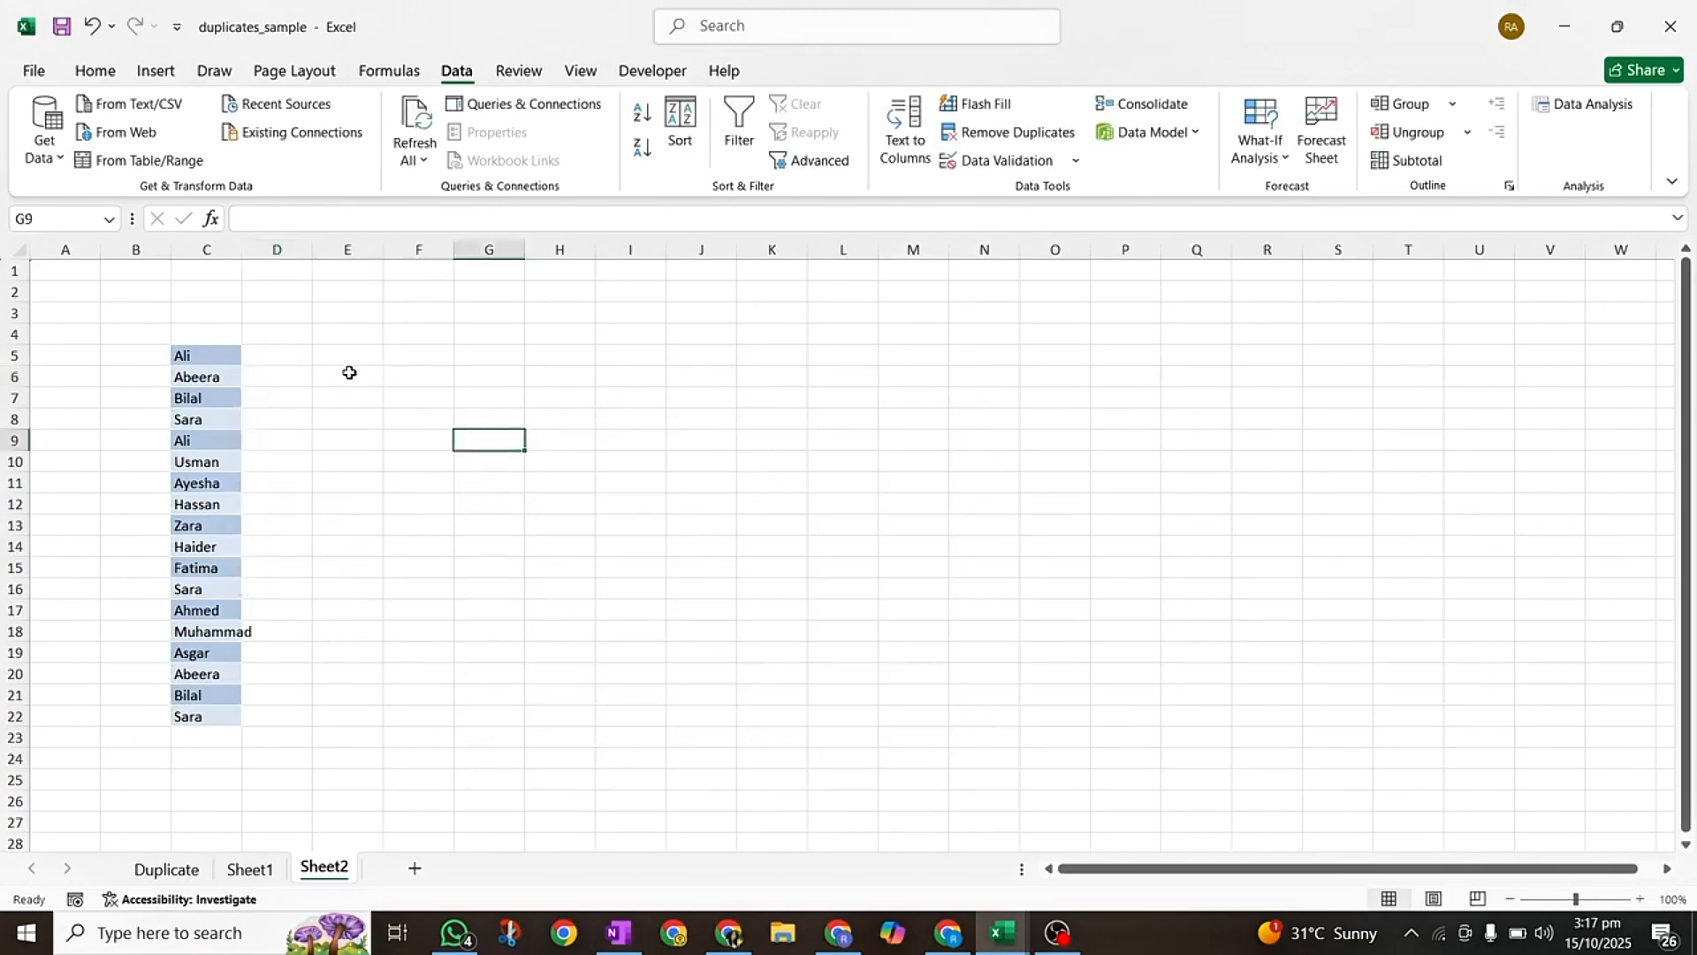
- Copy the dropdown cell D6 to F6 and fill its list validation down through F20
click(290, 379)
key(ctrl+c)
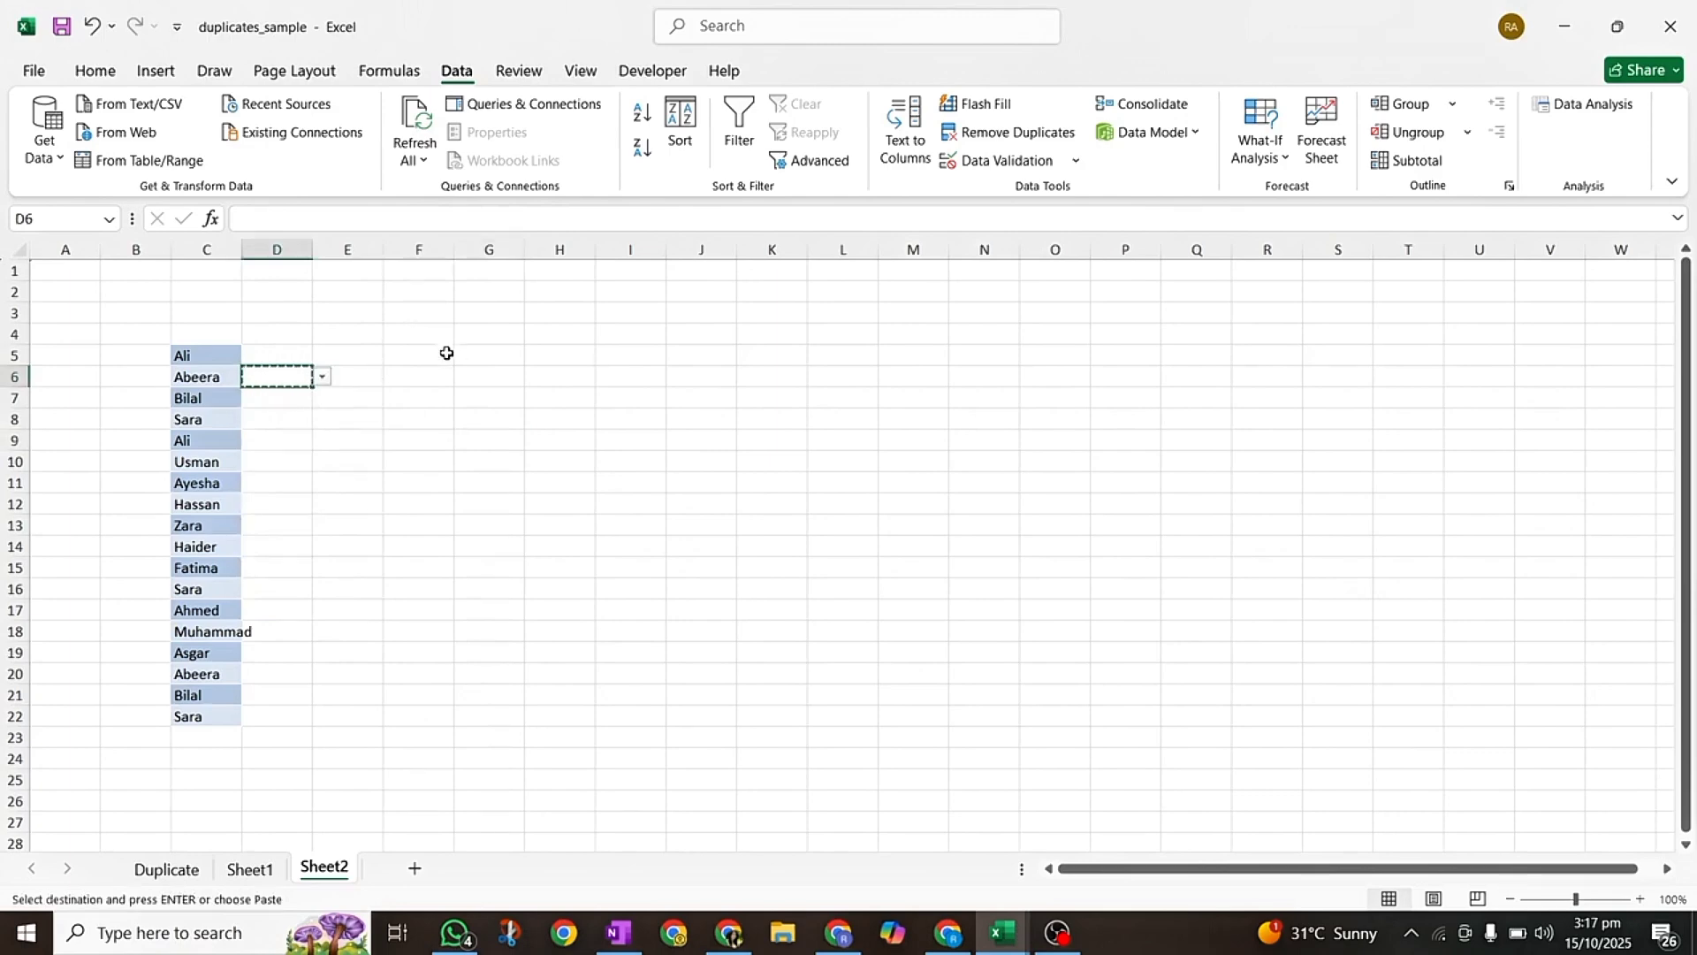
click(430, 376)
key(Return)
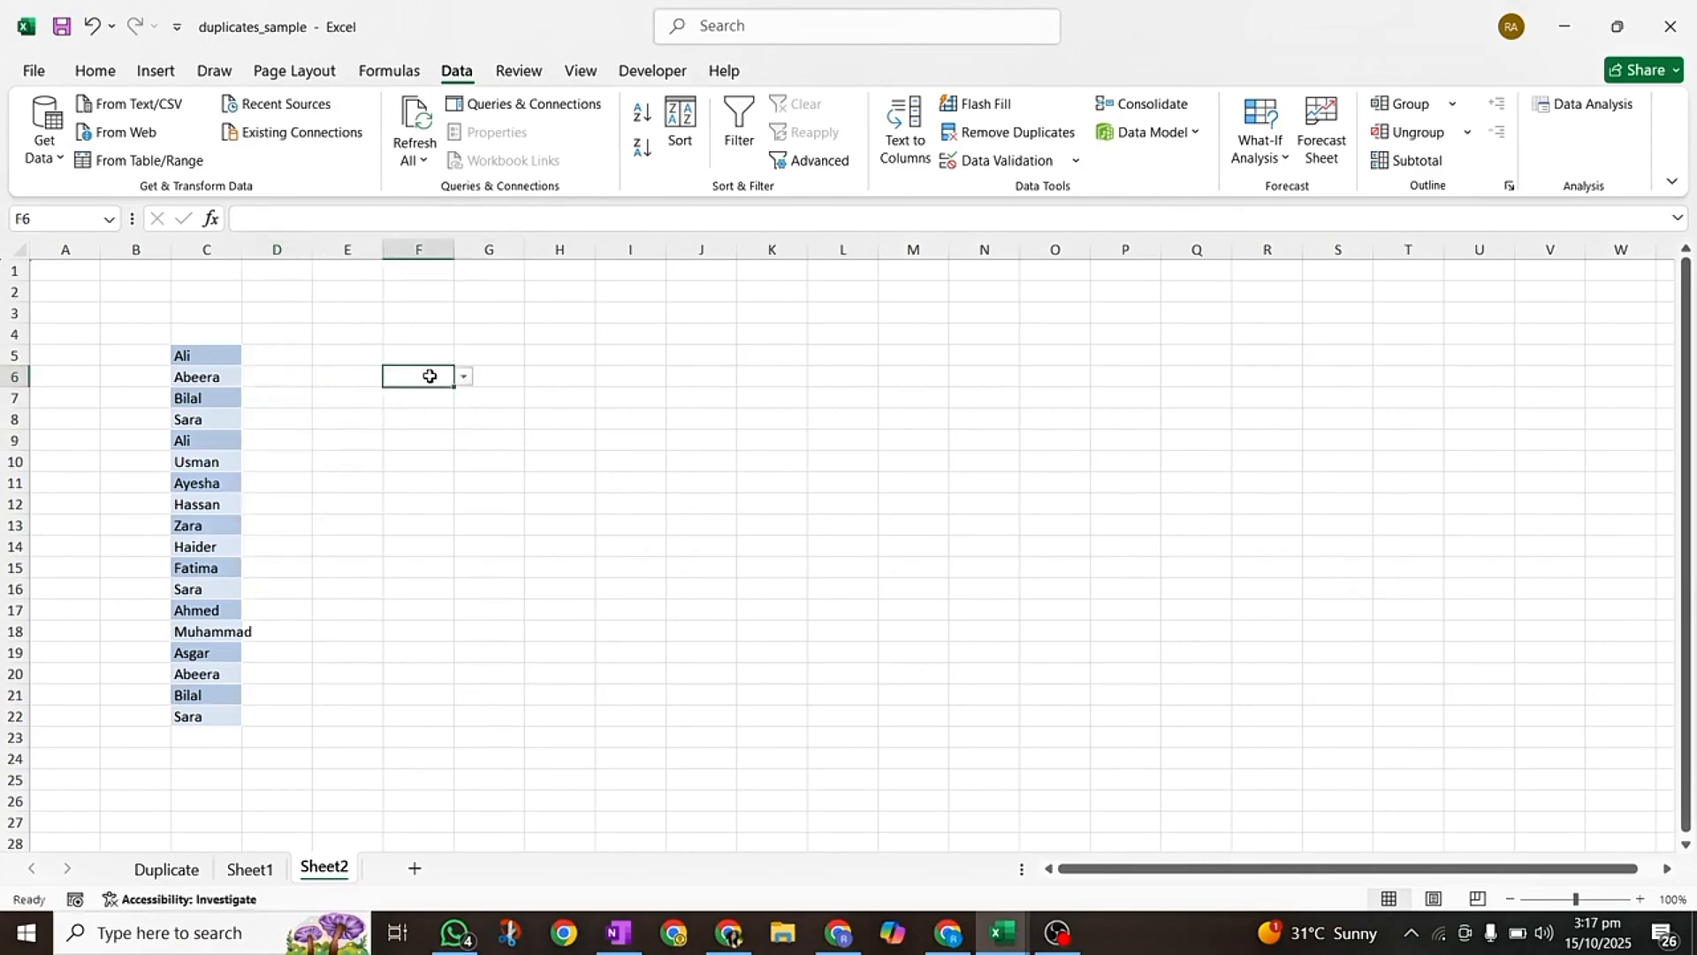
click(496, 605)
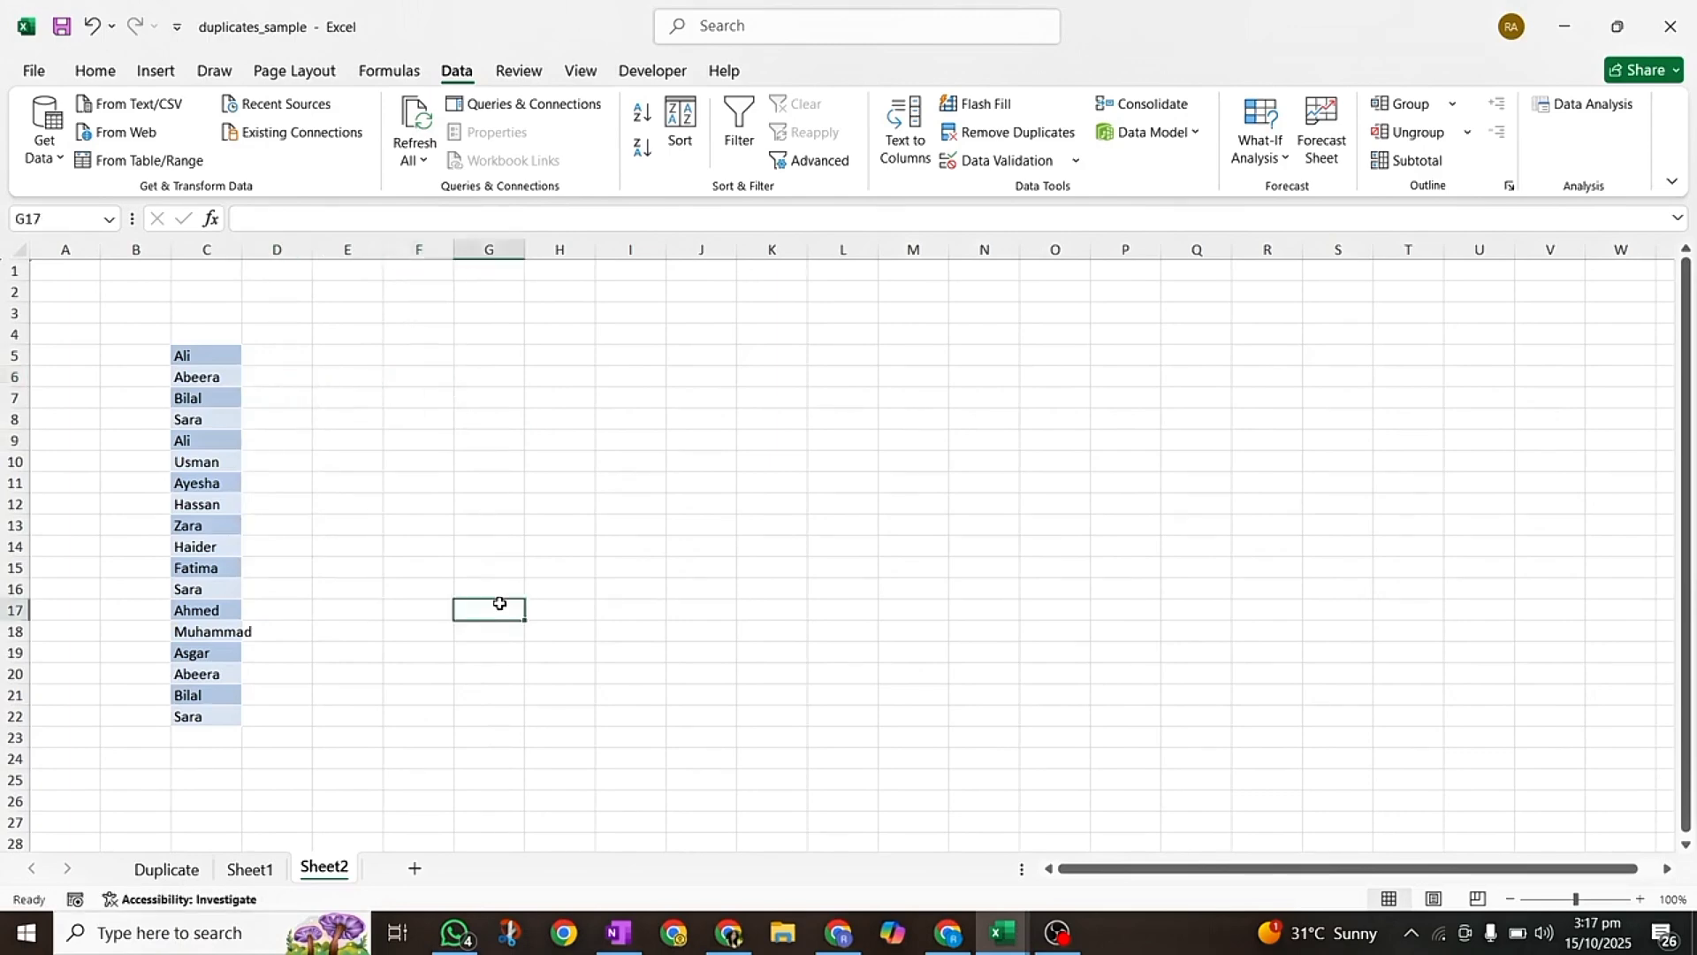
click(427, 374)
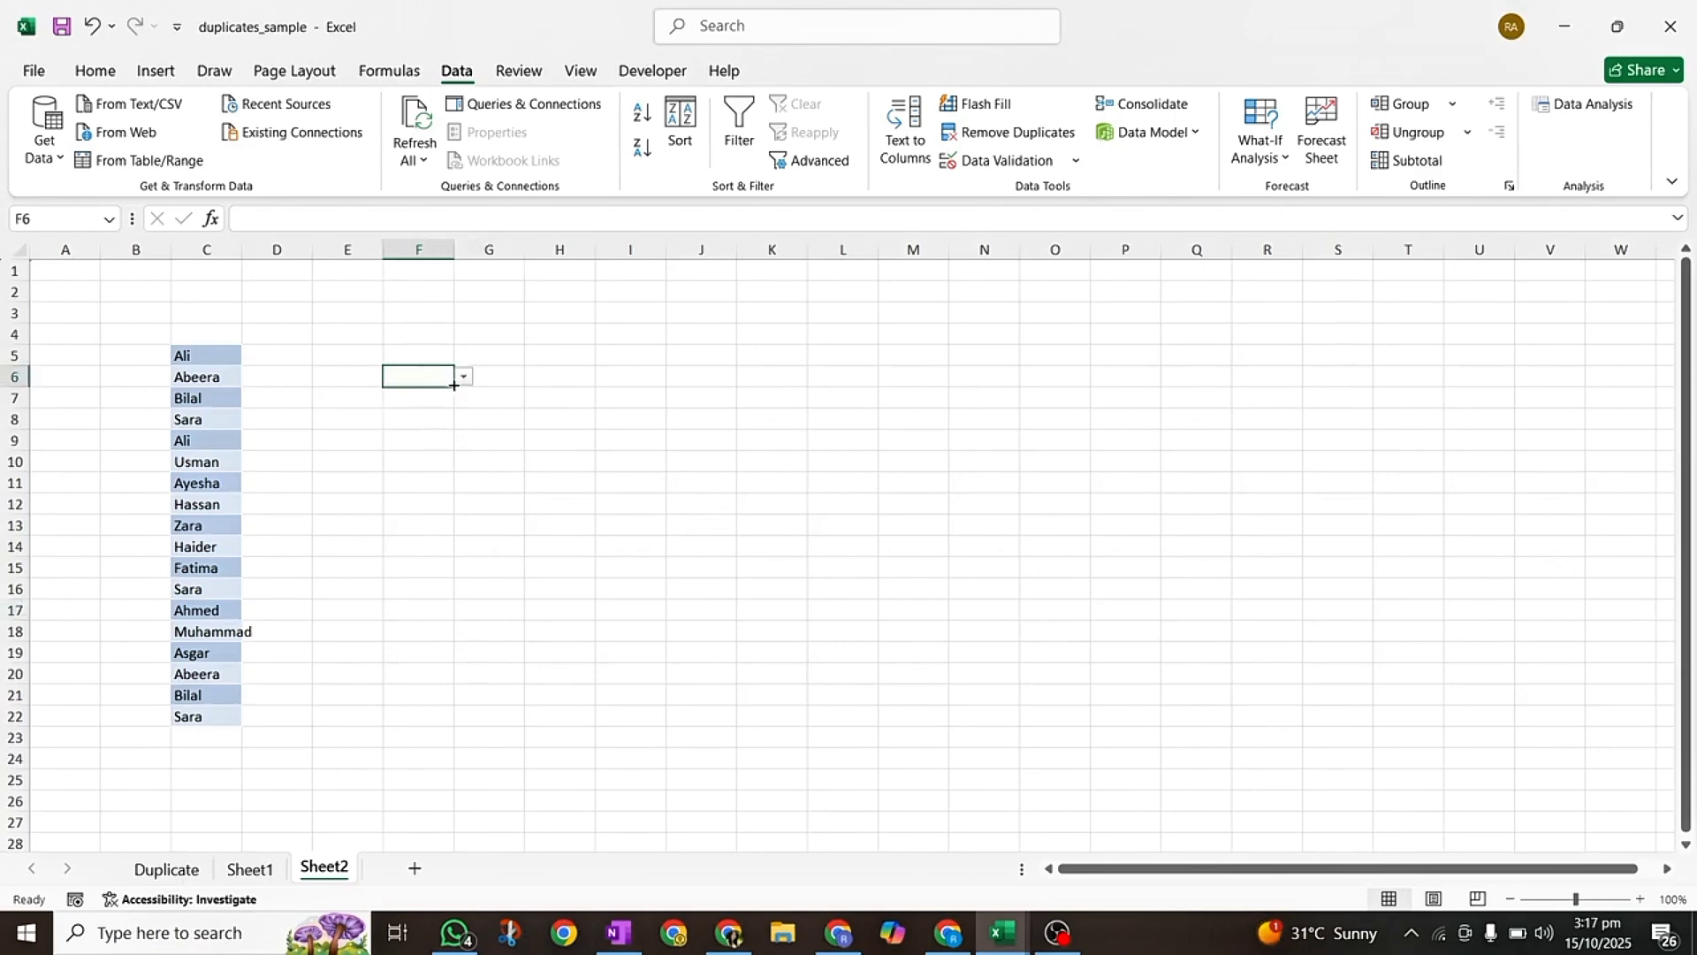
drag(456, 390, 442, 682)
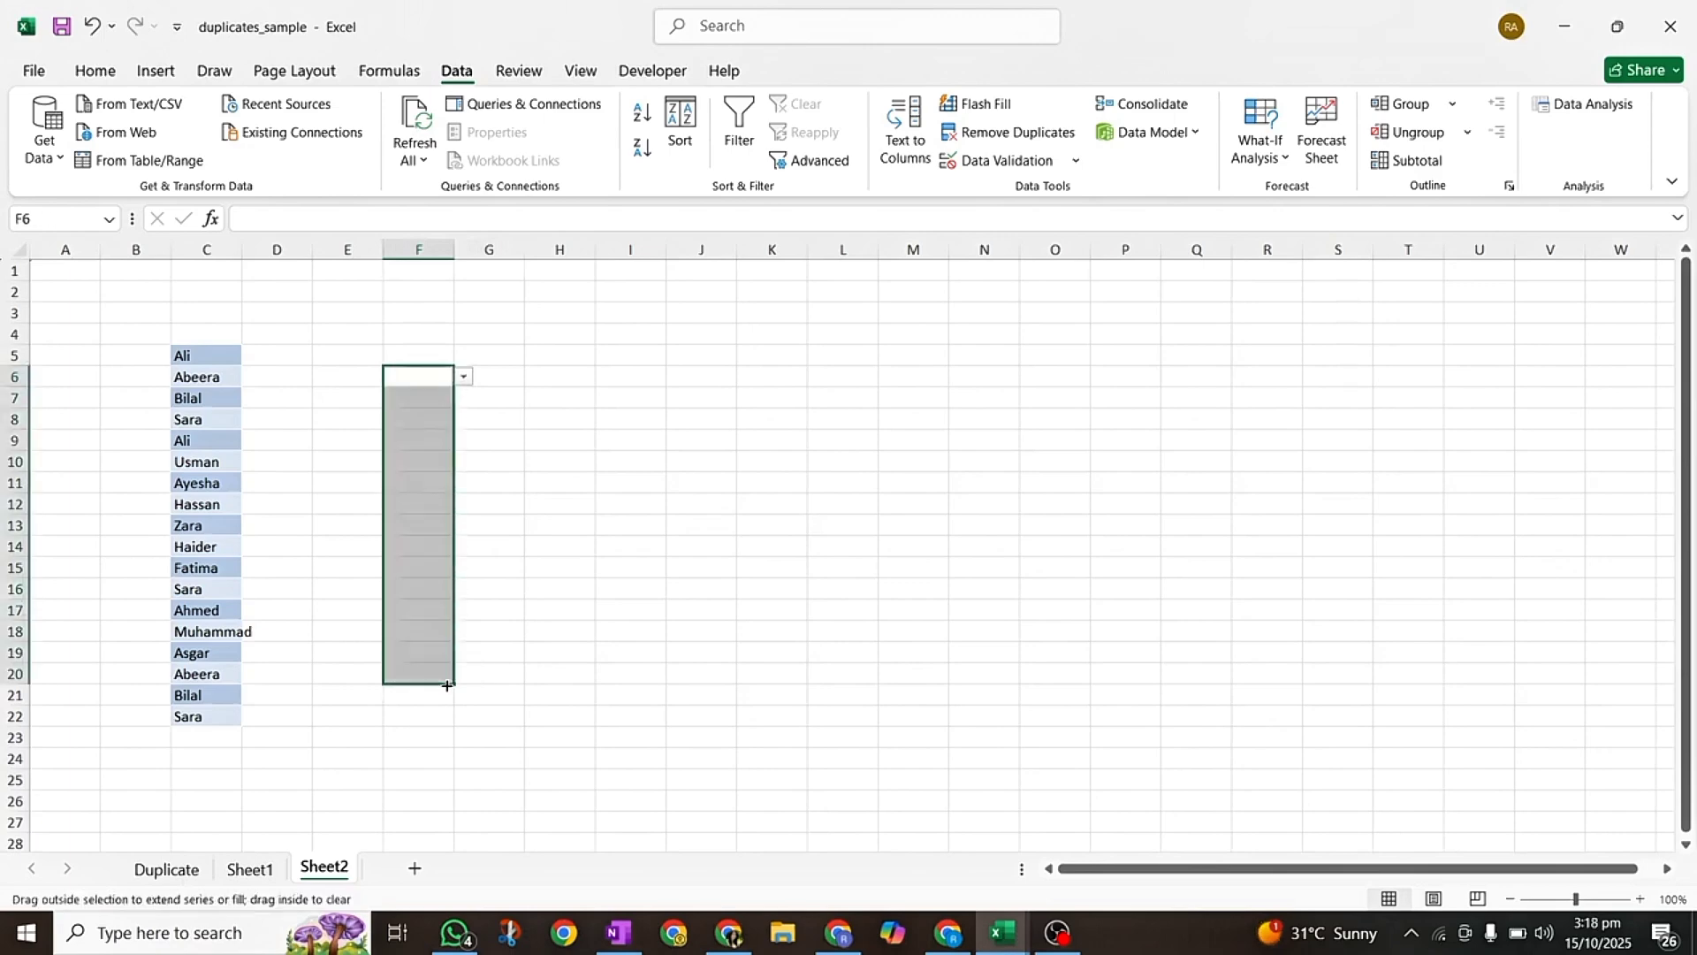
- Choose the first listed name in F6 and the third listed name in F7 from their dropdowns
click(436, 394)
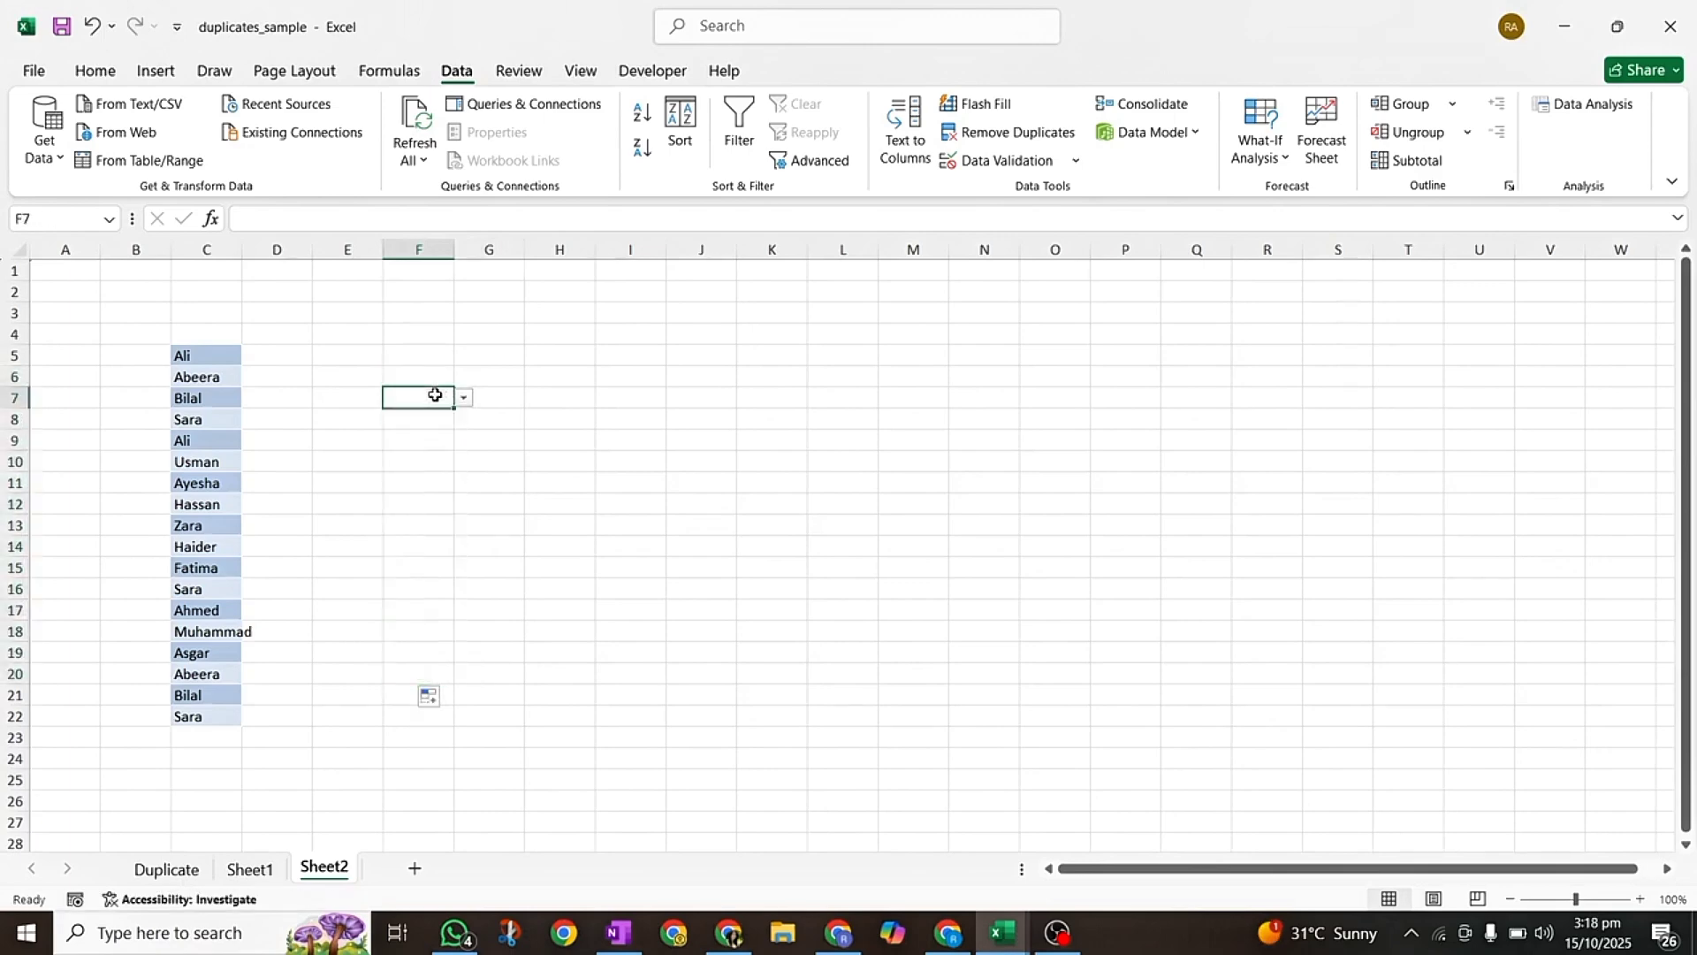
click(446, 374)
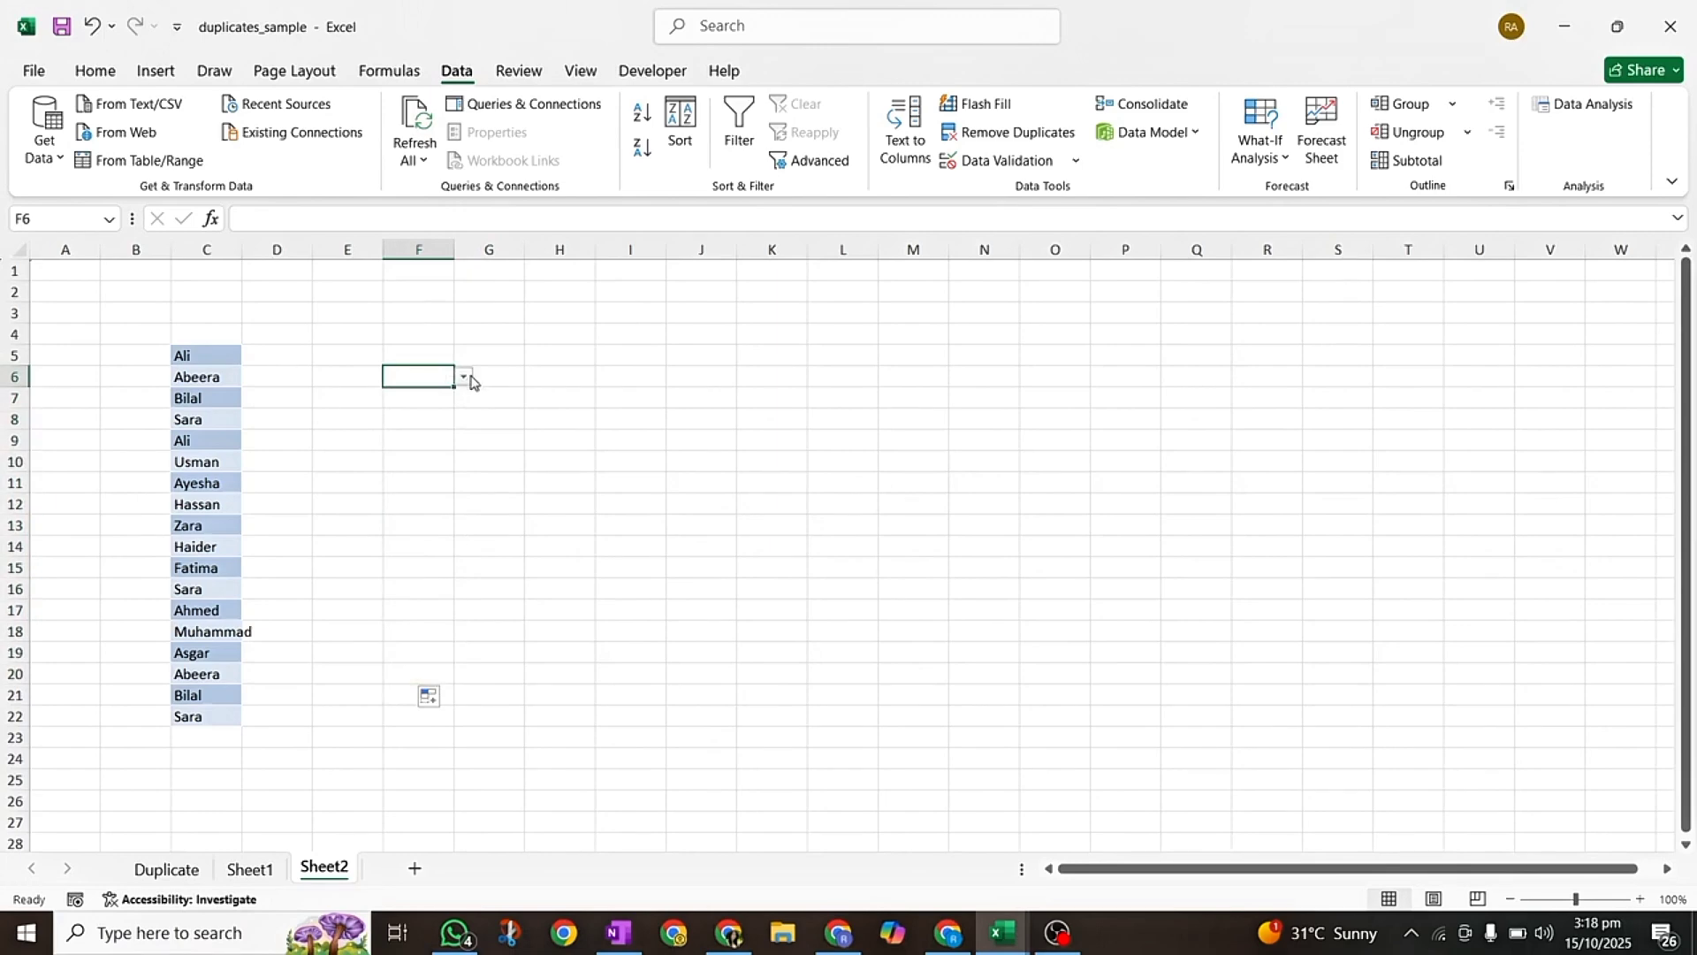
click(464, 378)
click(428, 399)
click(438, 400)
click(463, 399)
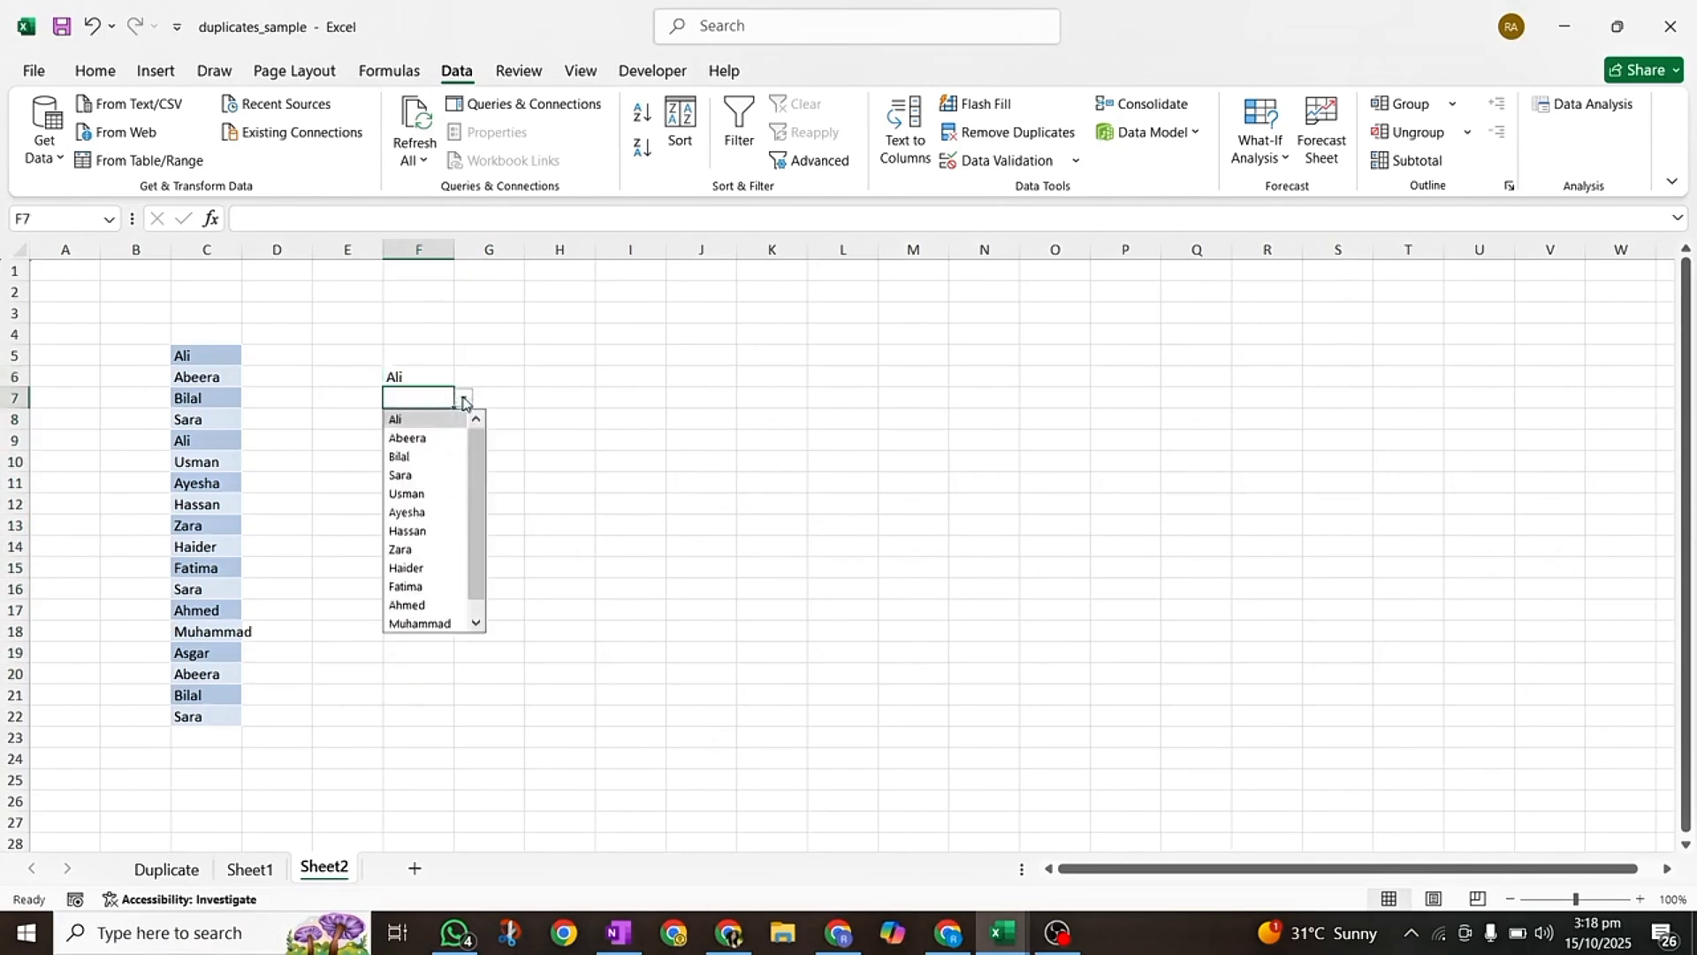
click(419, 455)
- Choose the sixth listed name in F8 and the eleventh listed name in F9 from their dropdowns
click(421, 424)
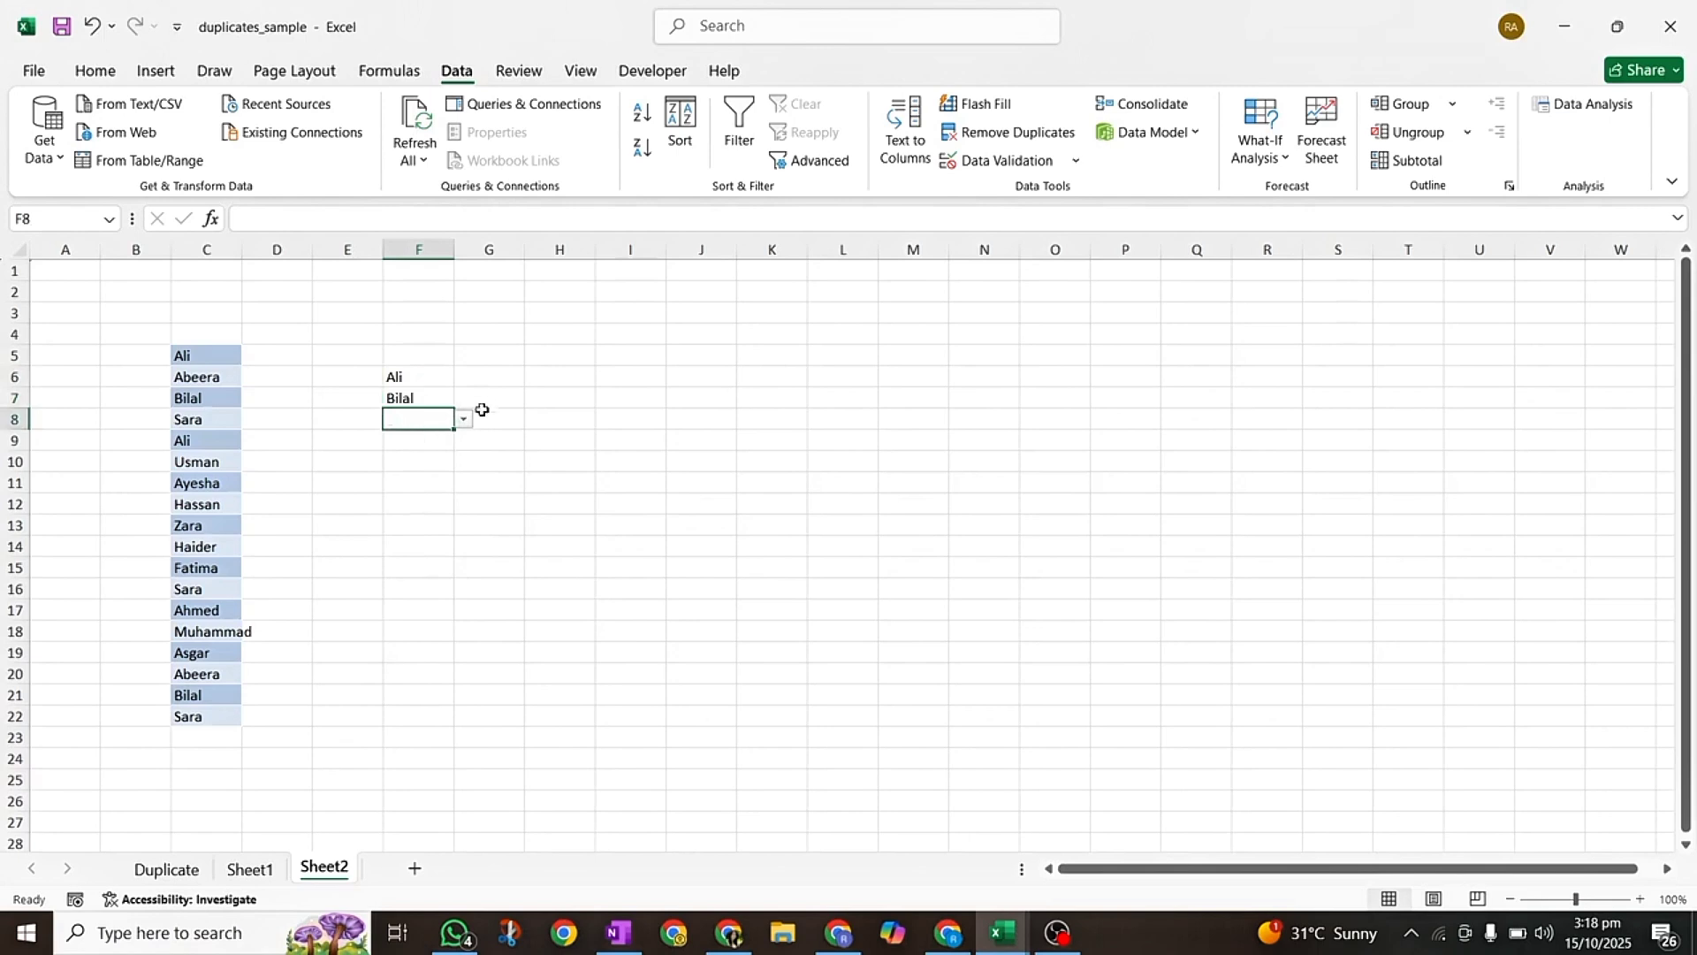
click(464, 421)
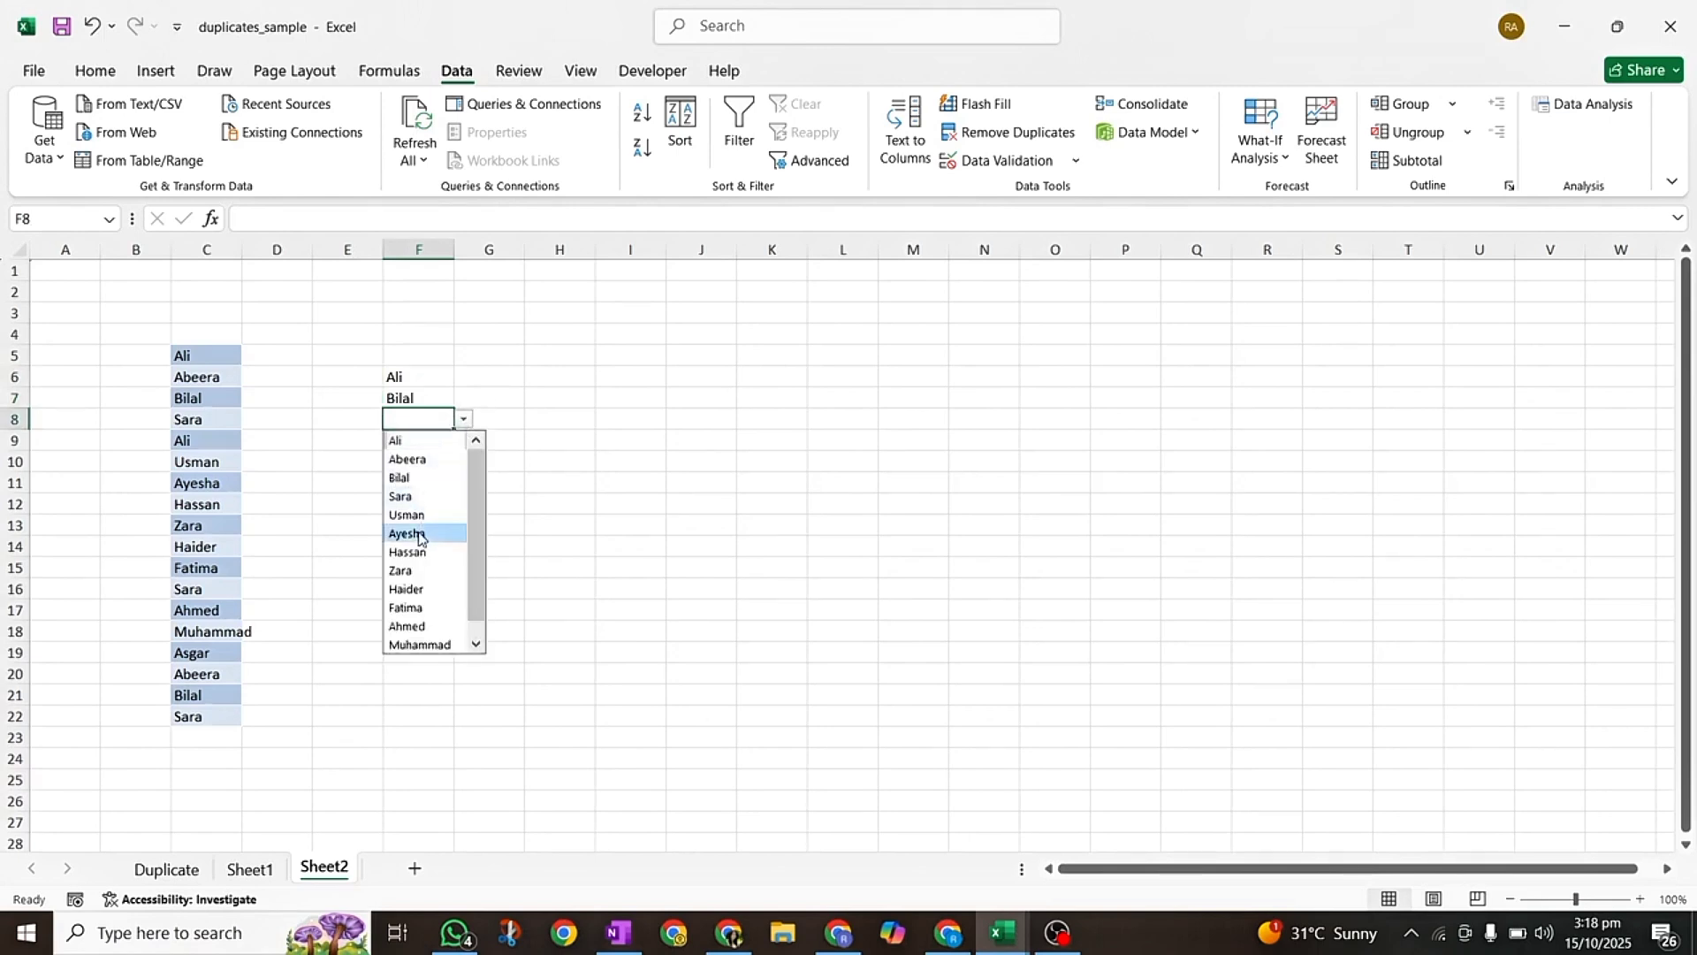
click(419, 533)
click(478, 440)
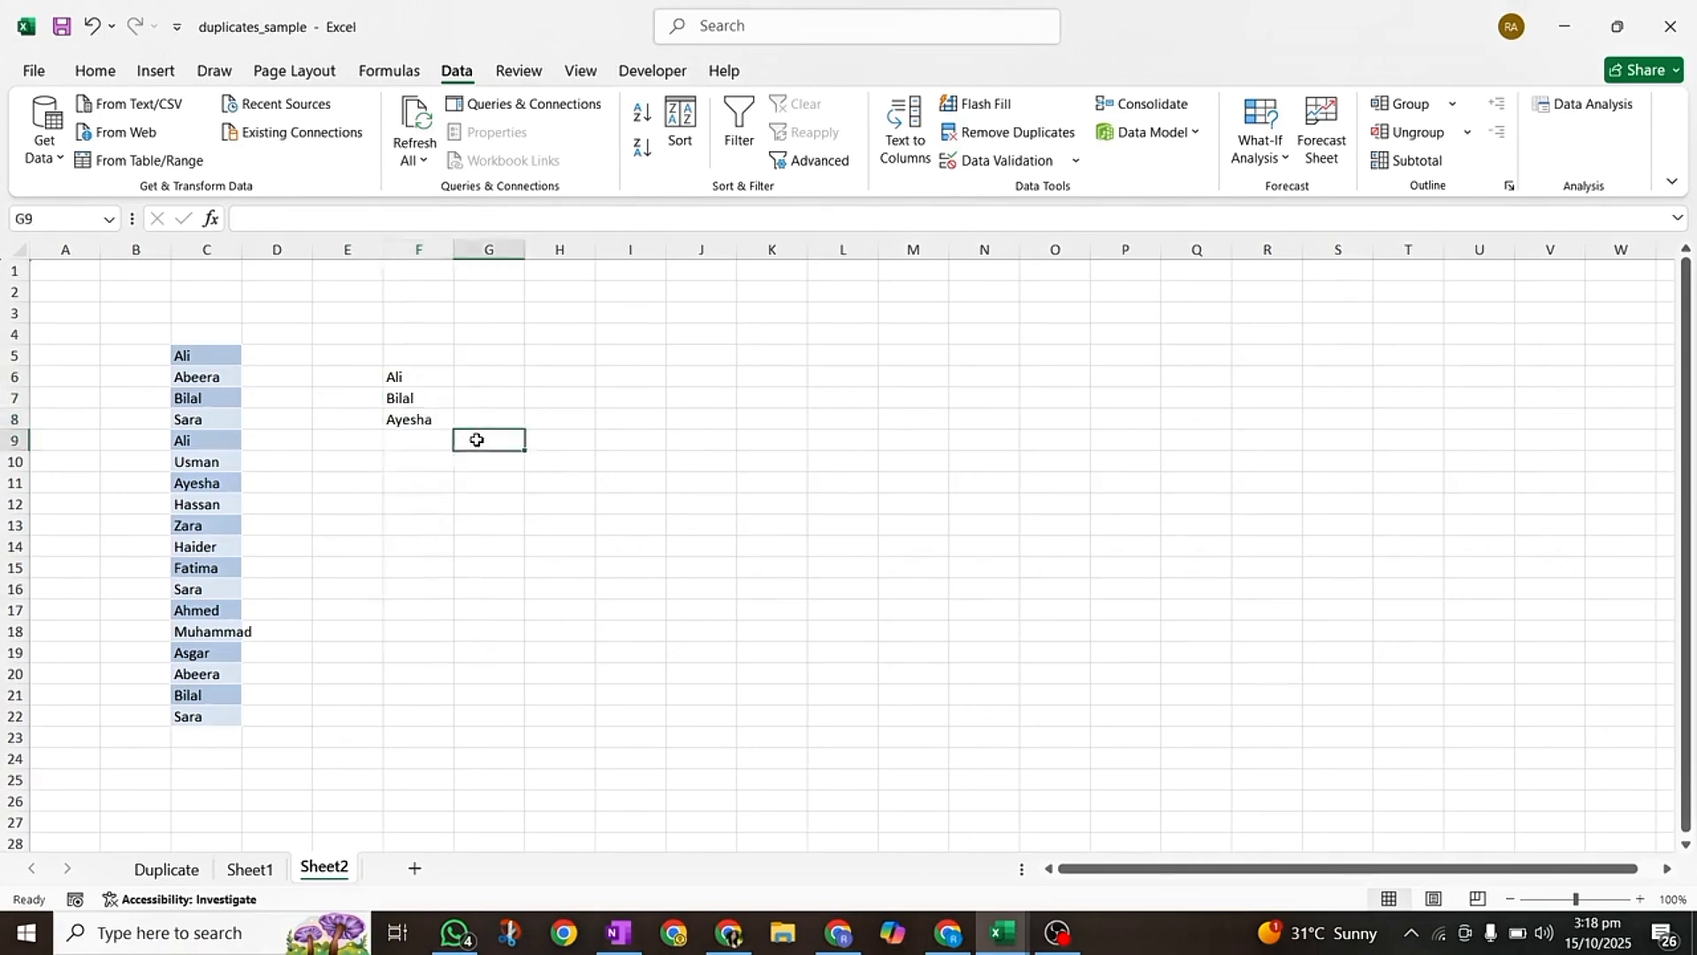
click(431, 440)
click(464, 440)
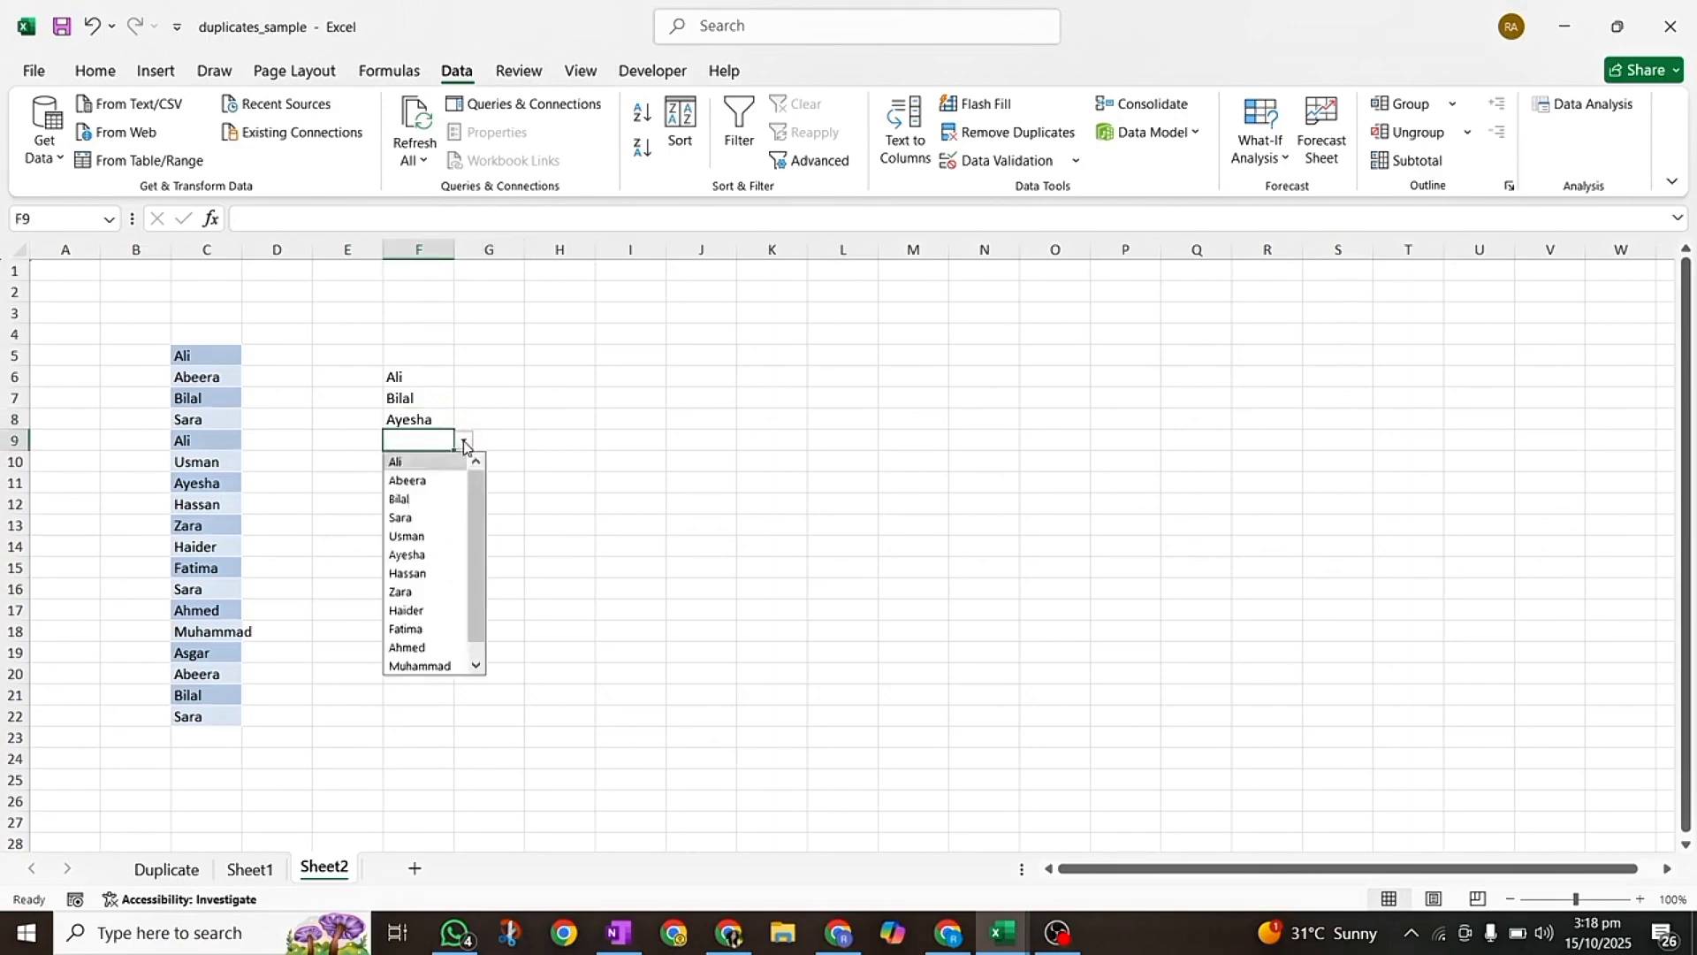
click(416, 649)
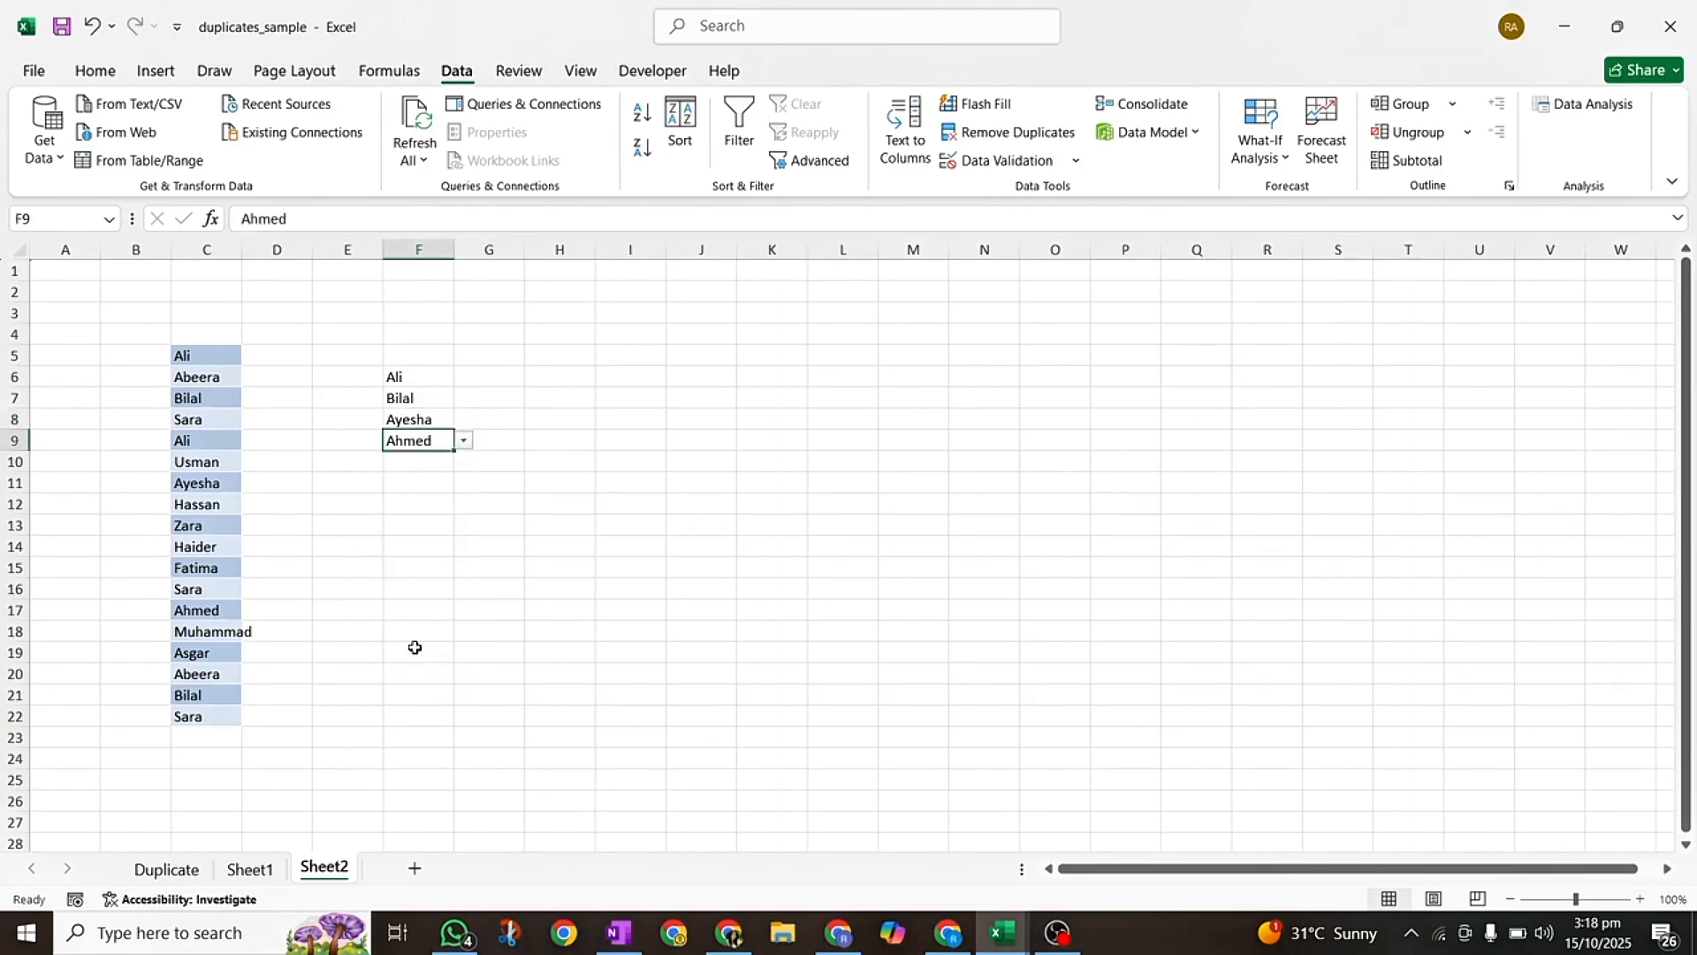
- Review all the entries available in the F6 dropdown list without changing the selected name
click(419, 375)
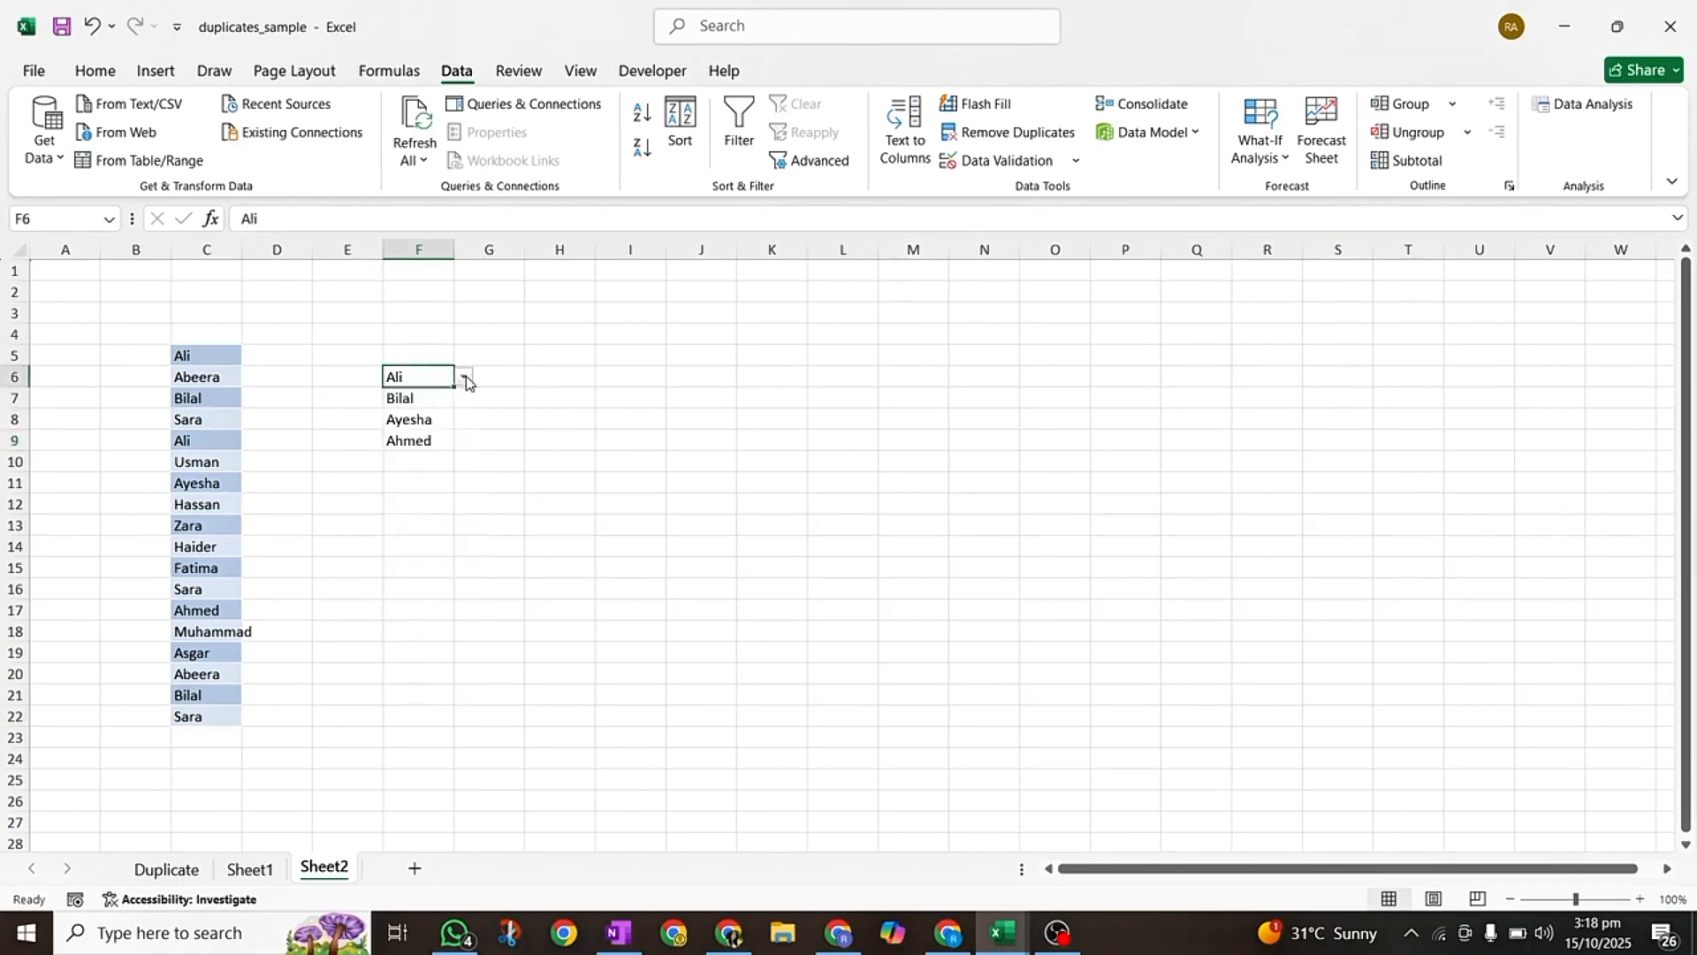
click(464, 378)
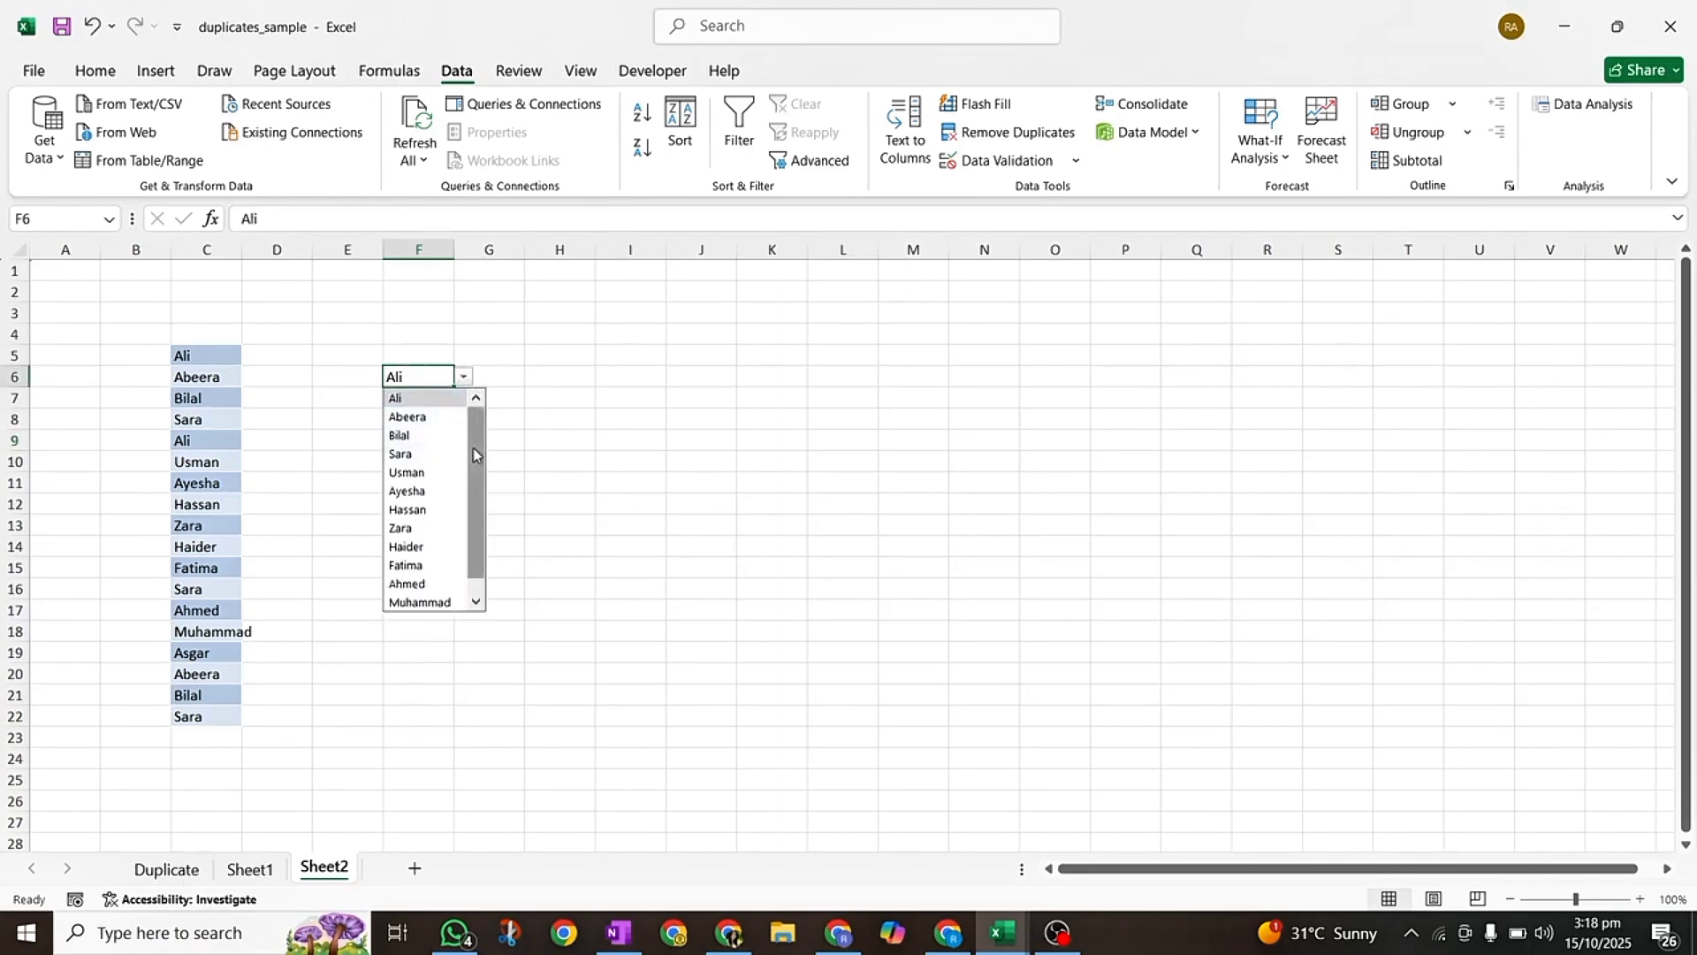
scroll(475, 547, down, 1)
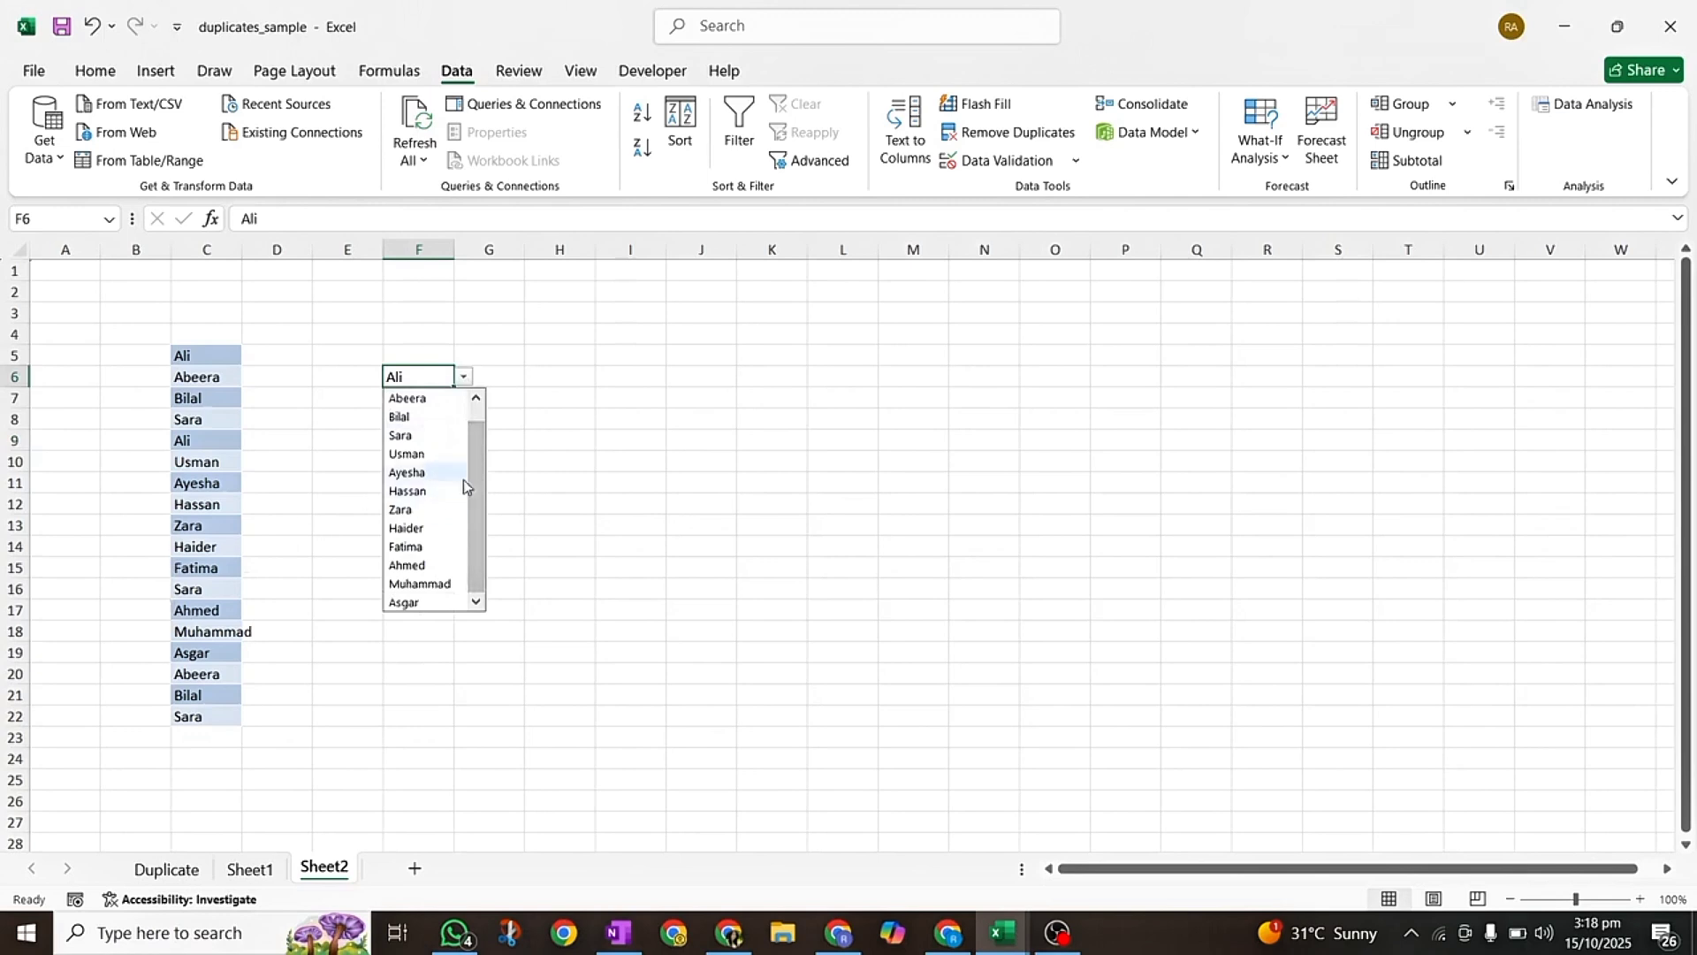
scroll(476, 495, up, 1)
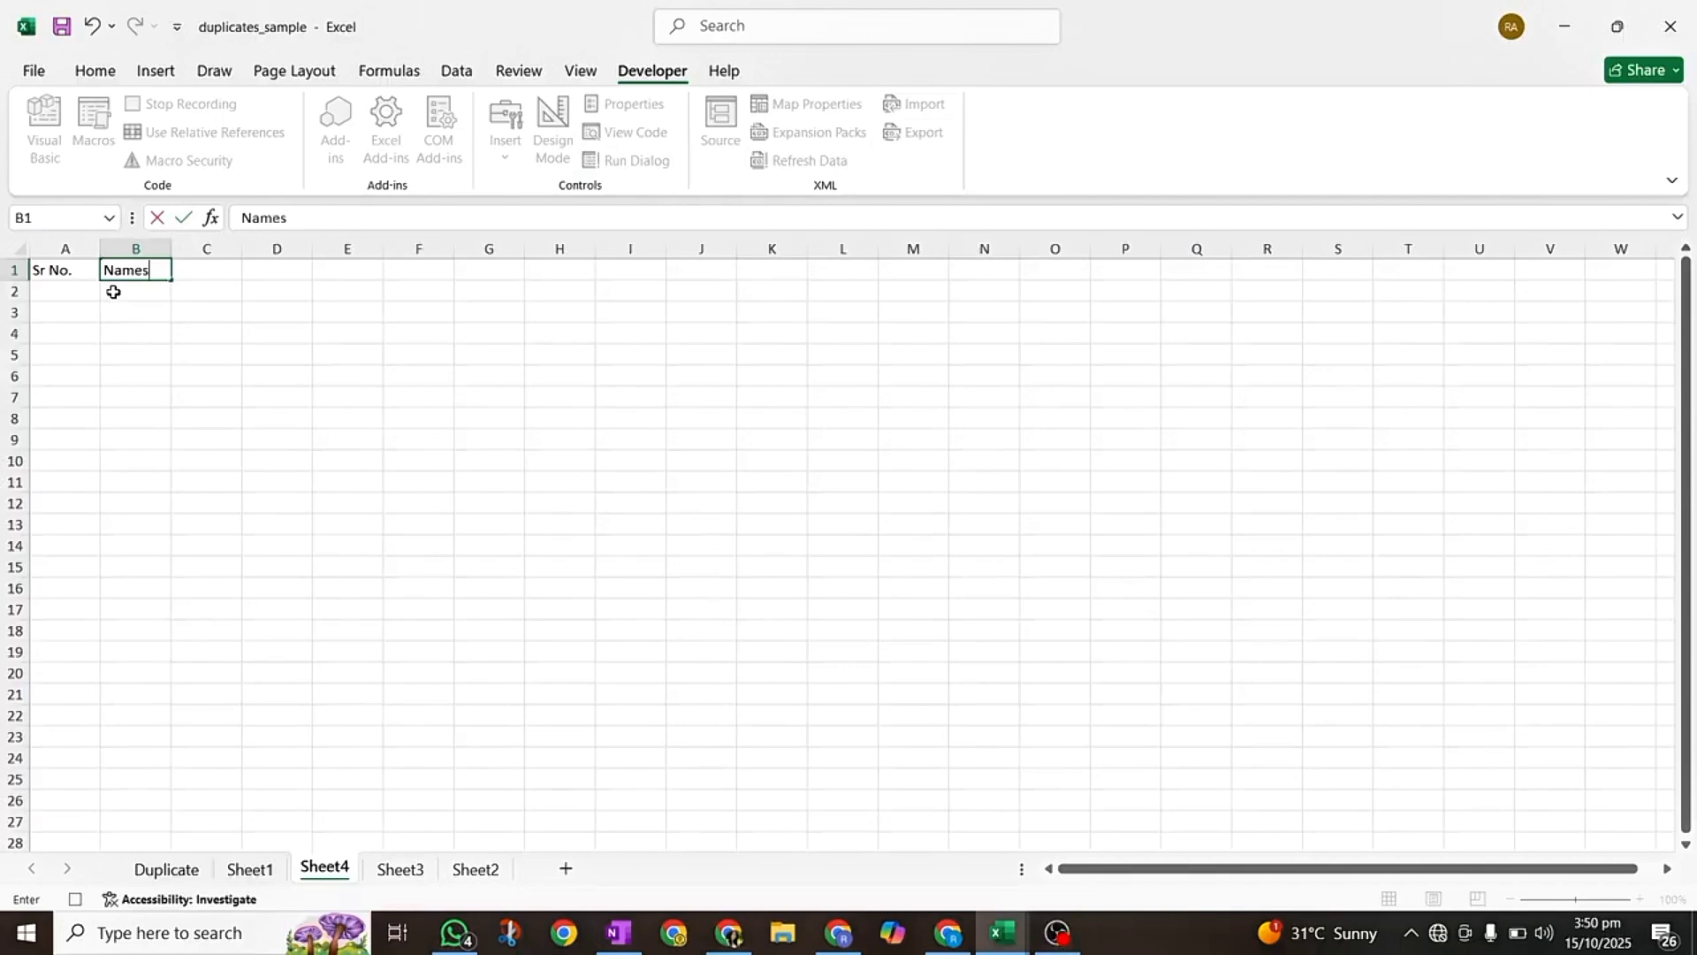
- Complete the Names header in B1 of Sheet4, enter QTY in C1 and Price in D1, and begin the E1 header with A
key(Tab)
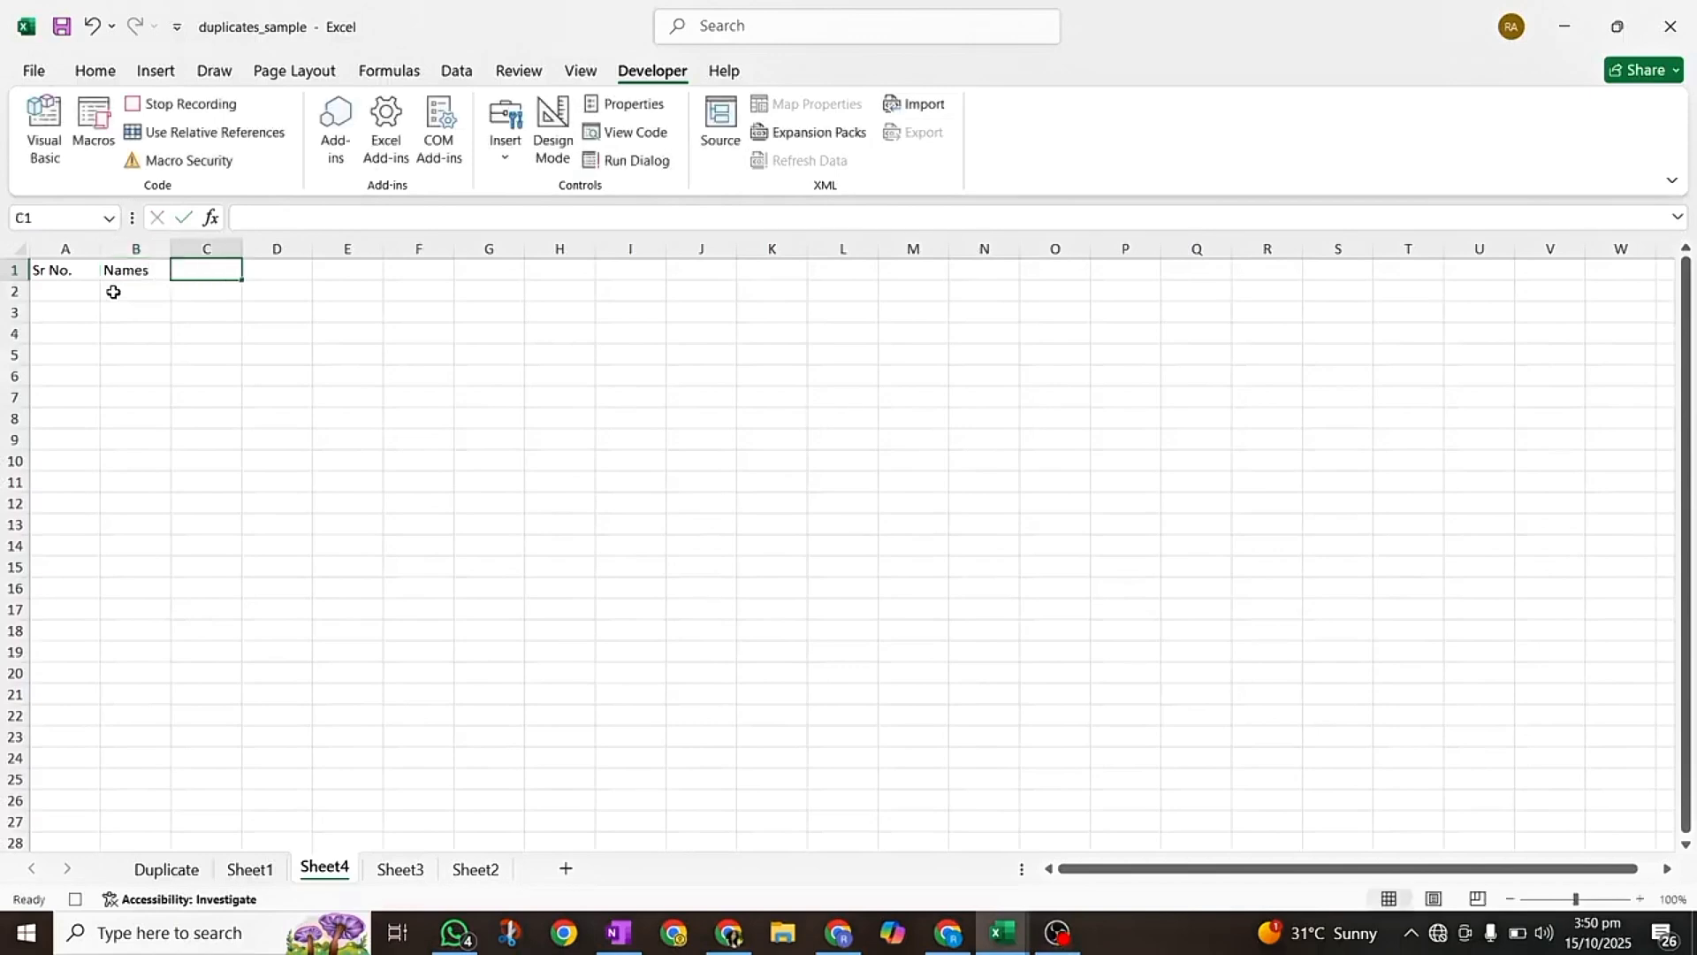
text(QTY)
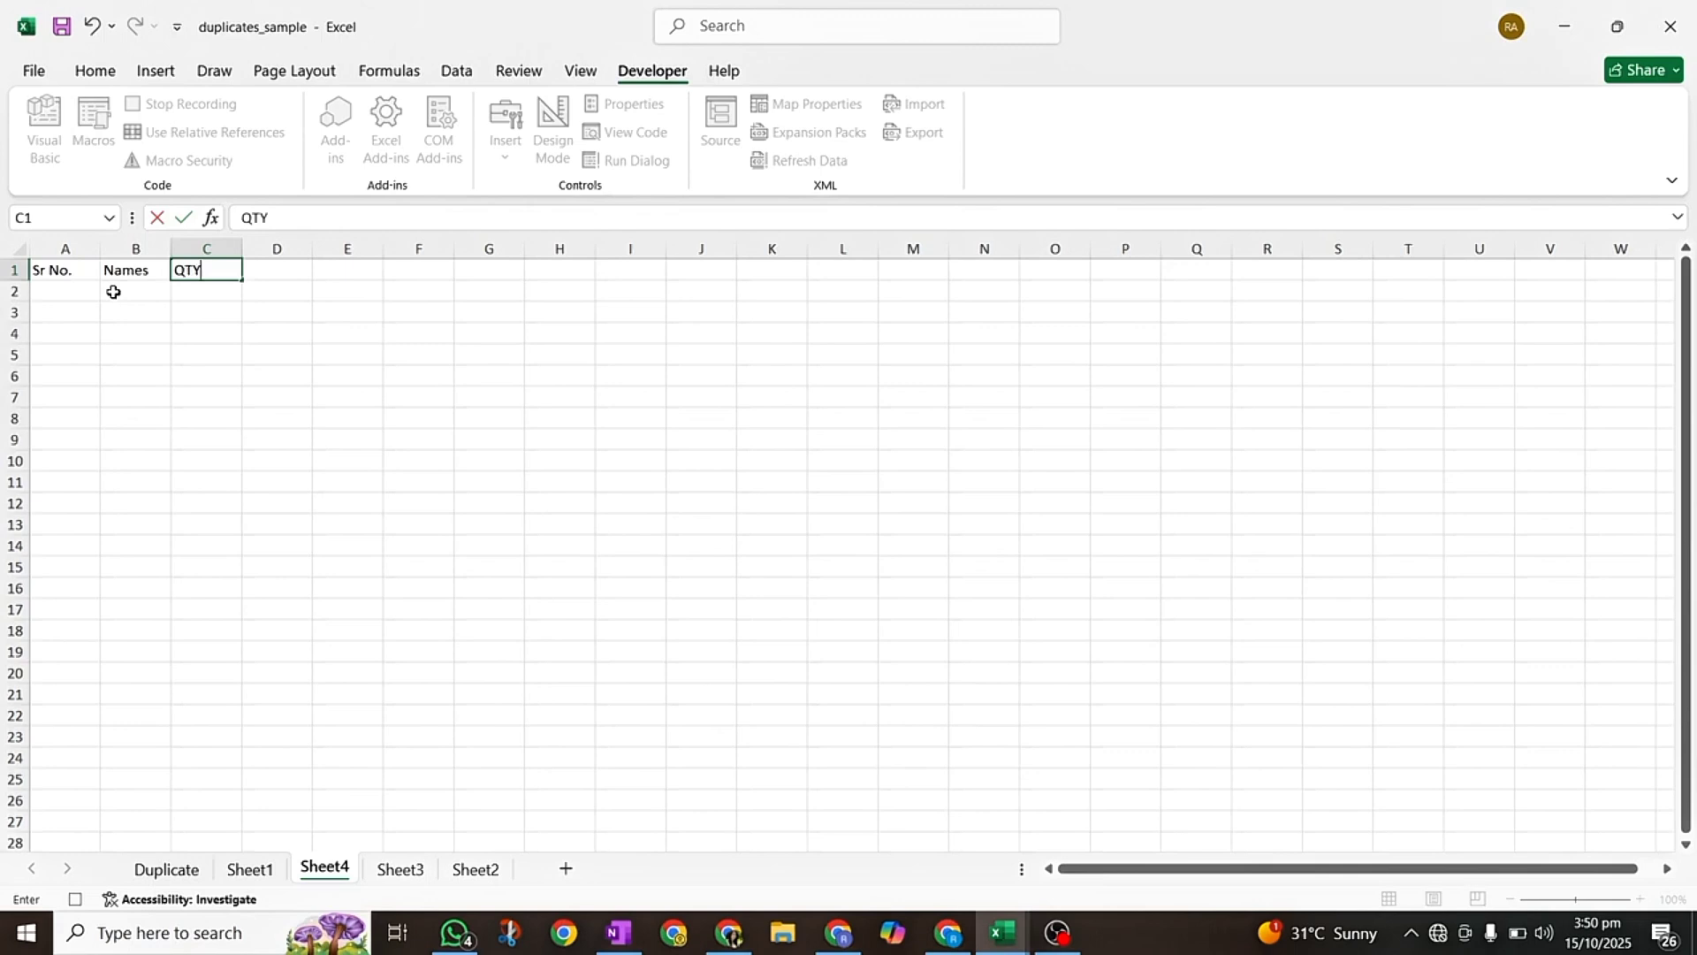
key(Tab)
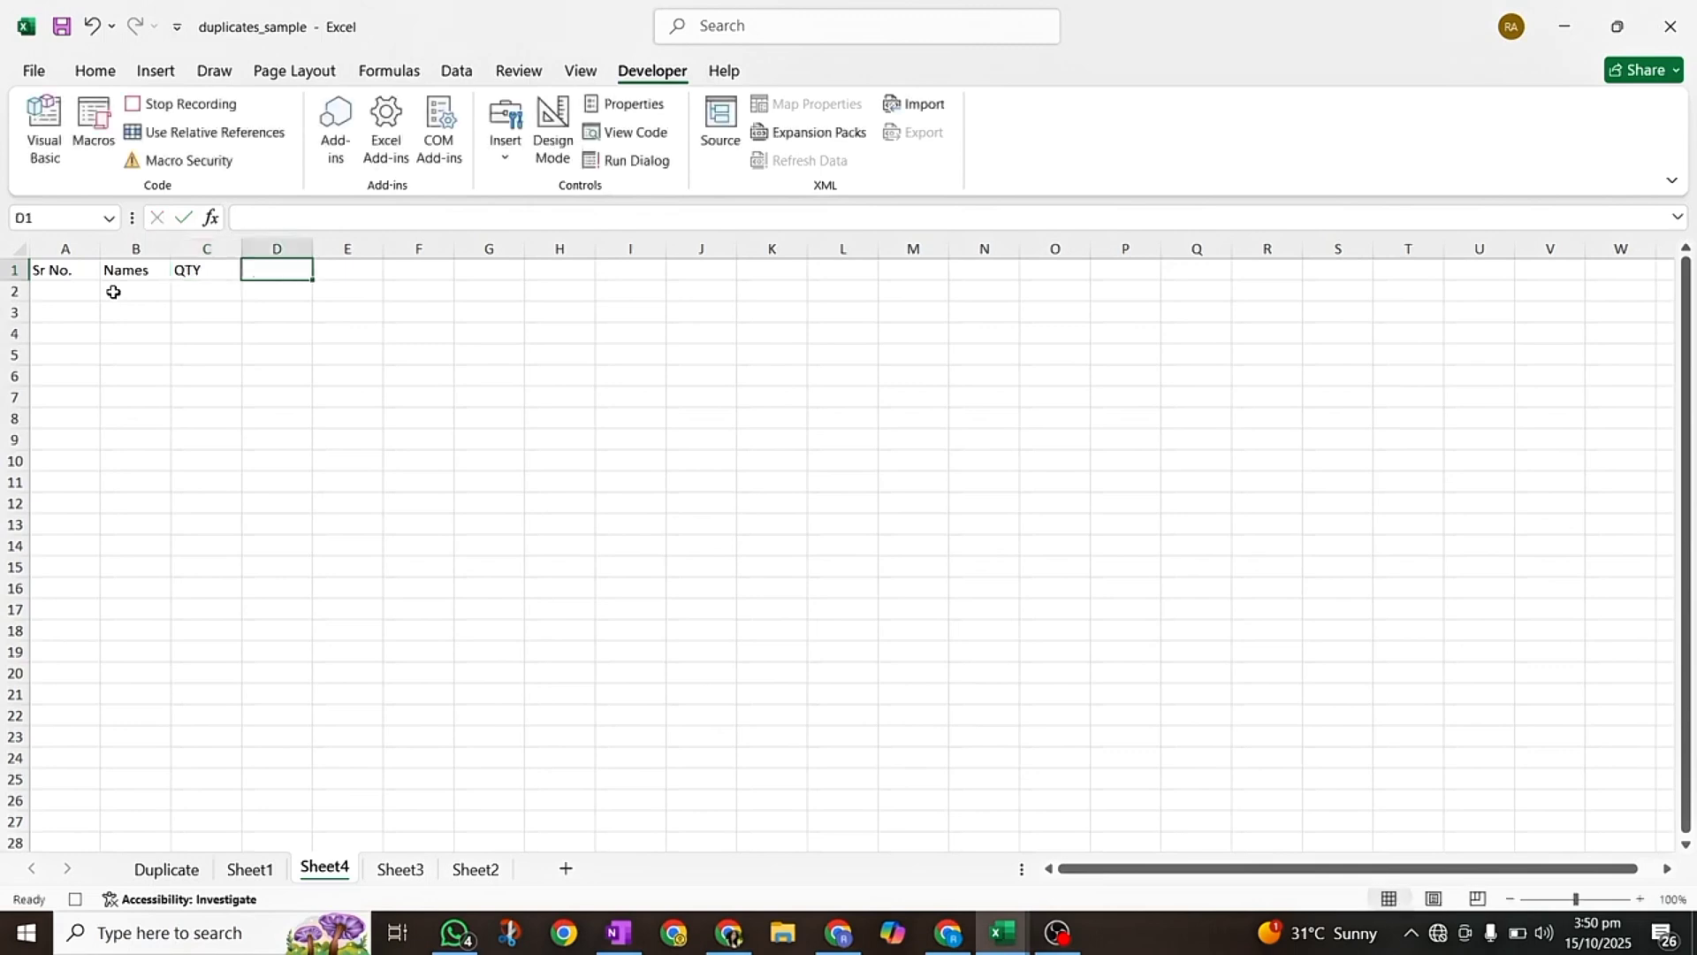
text(Price)
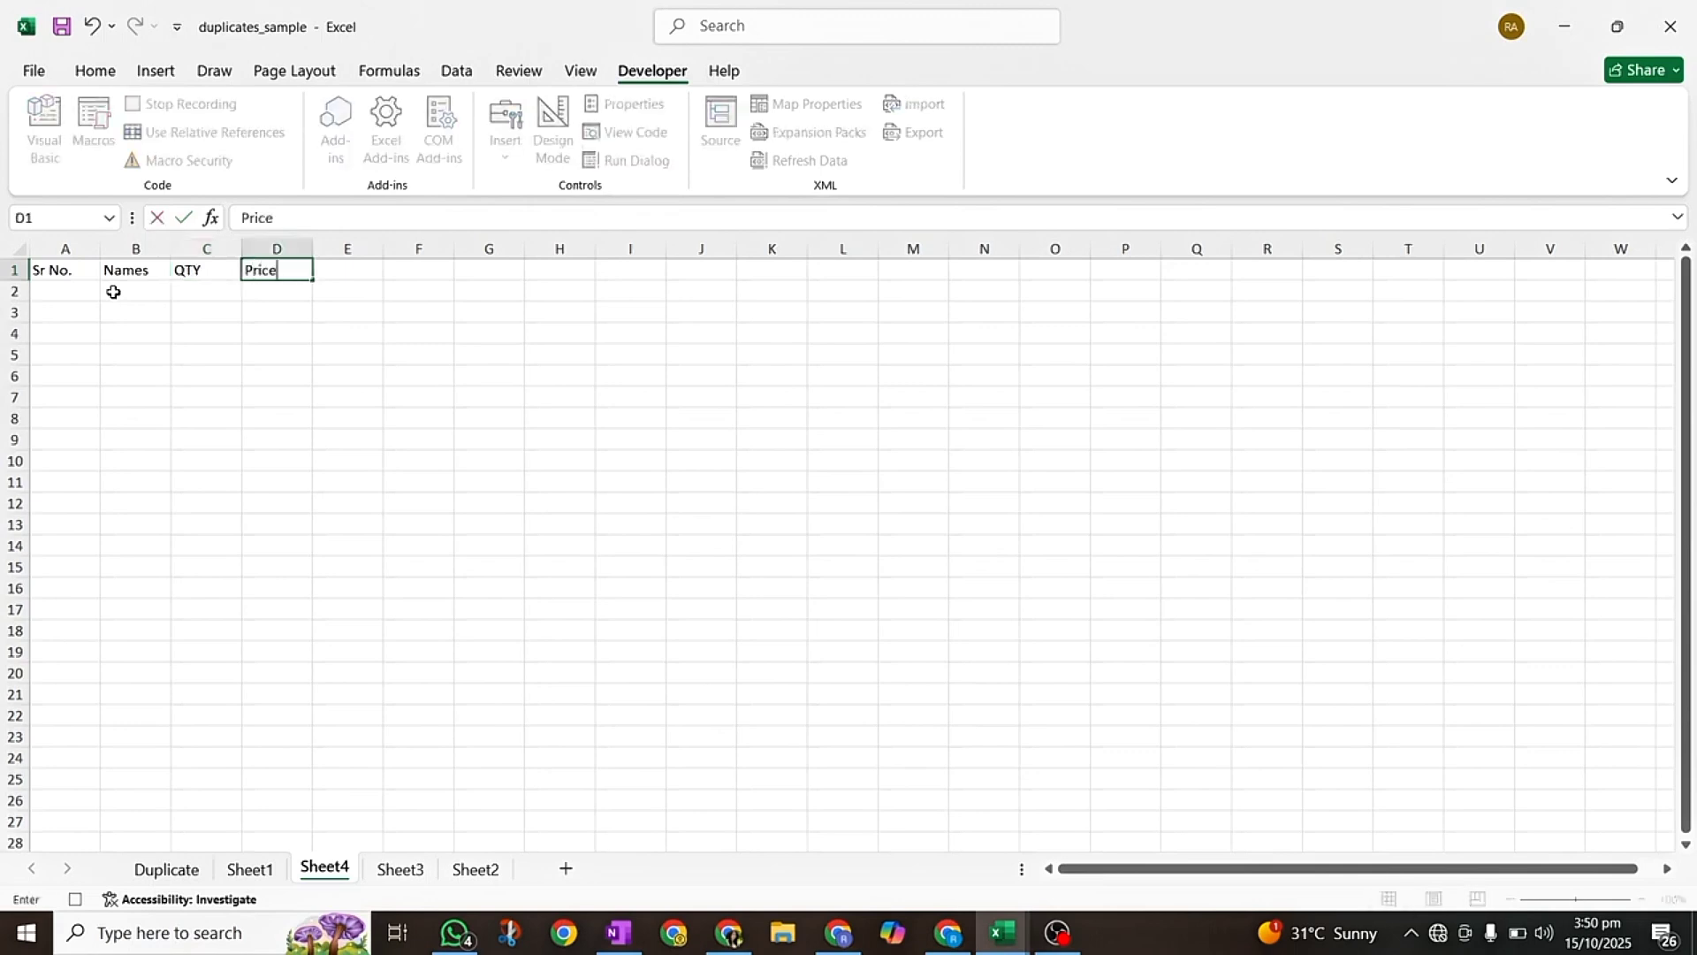
key(Tab)
text(A)
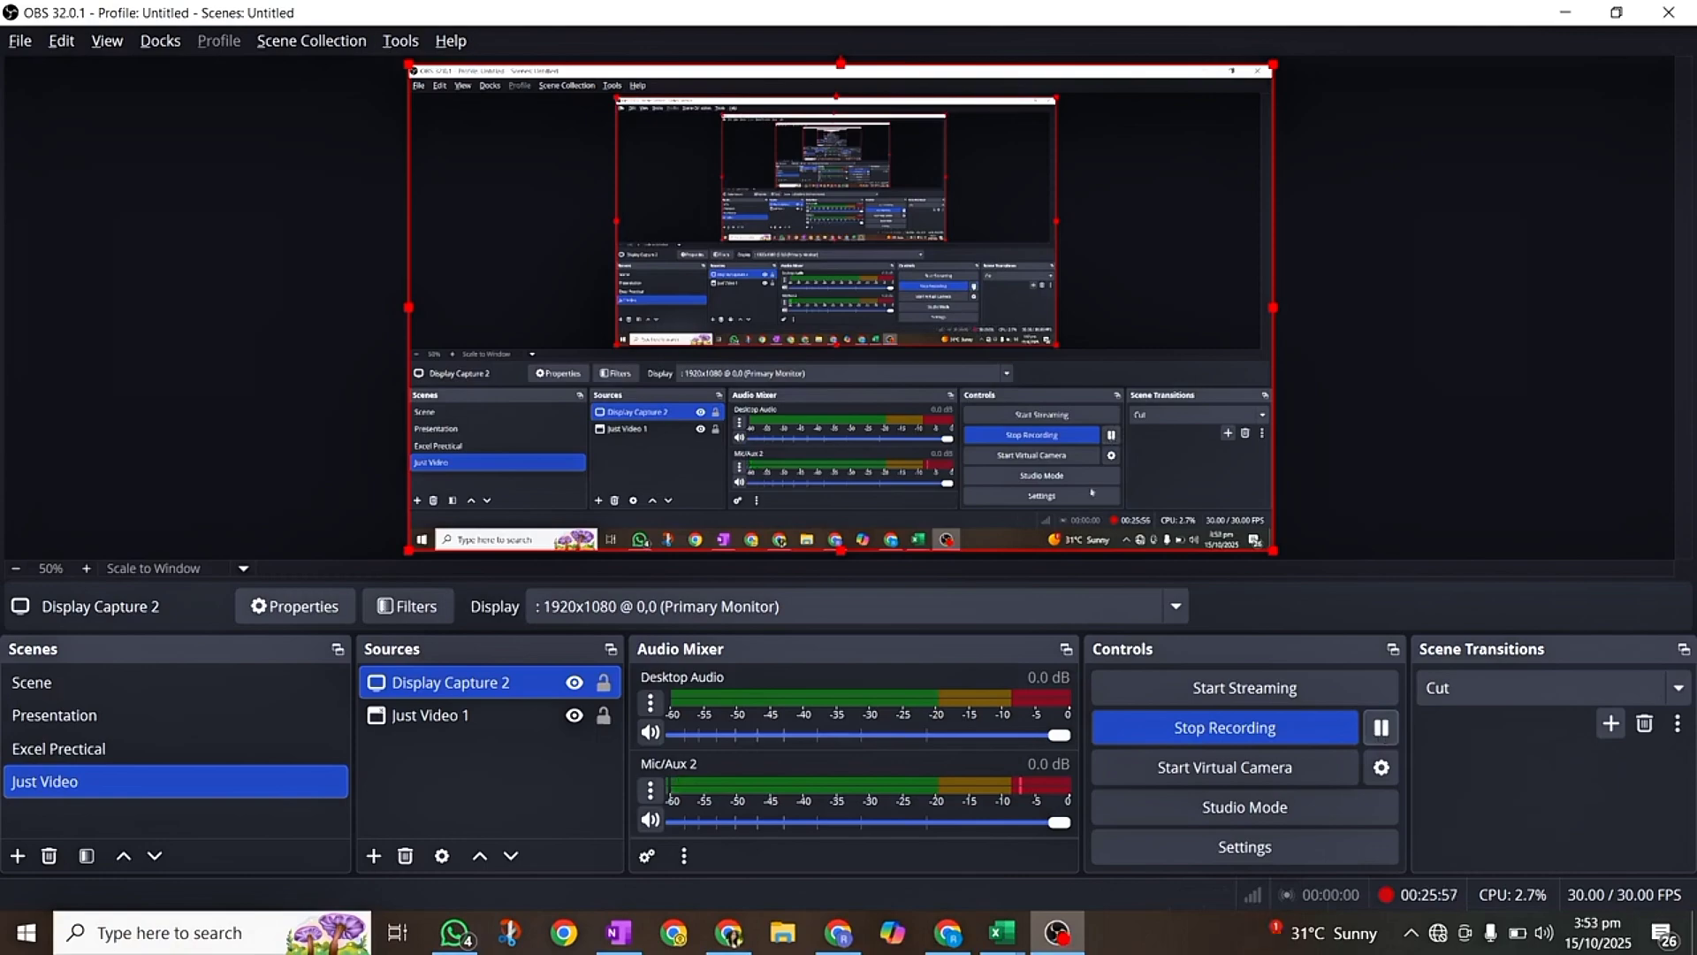
- Switch from OBS to Excel and bring up the duplicates_sample workbook on the empty Sheet5
click(1015, 937)
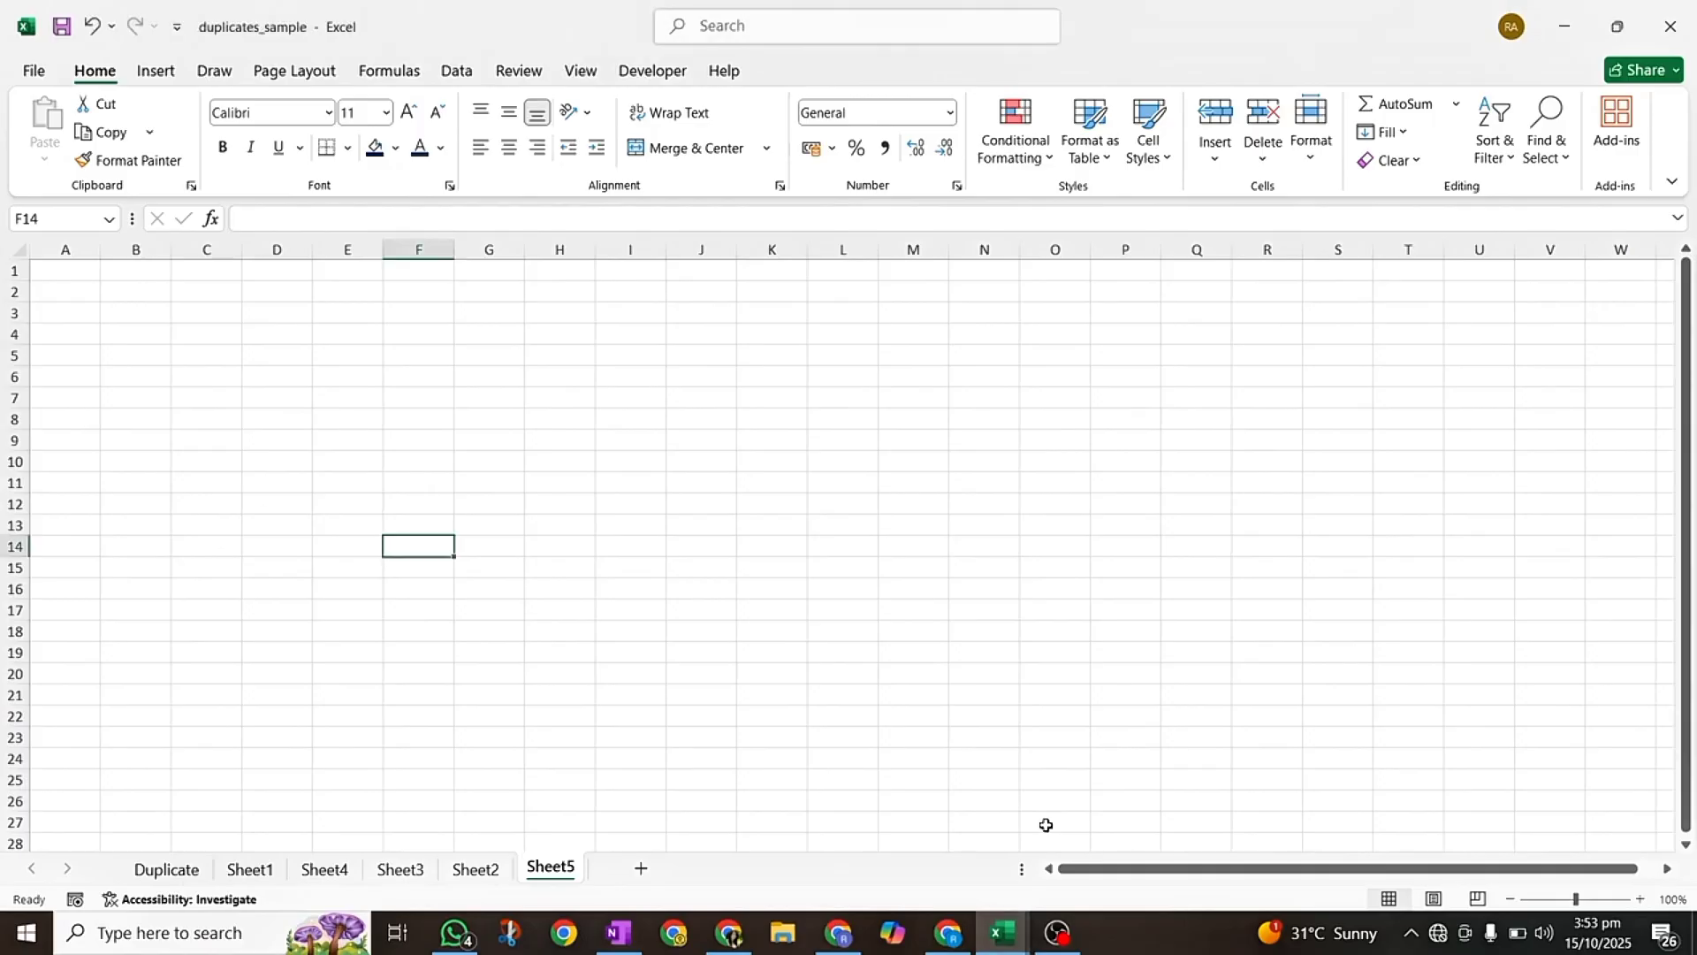
click(1046, 822)
click(1002, 934)
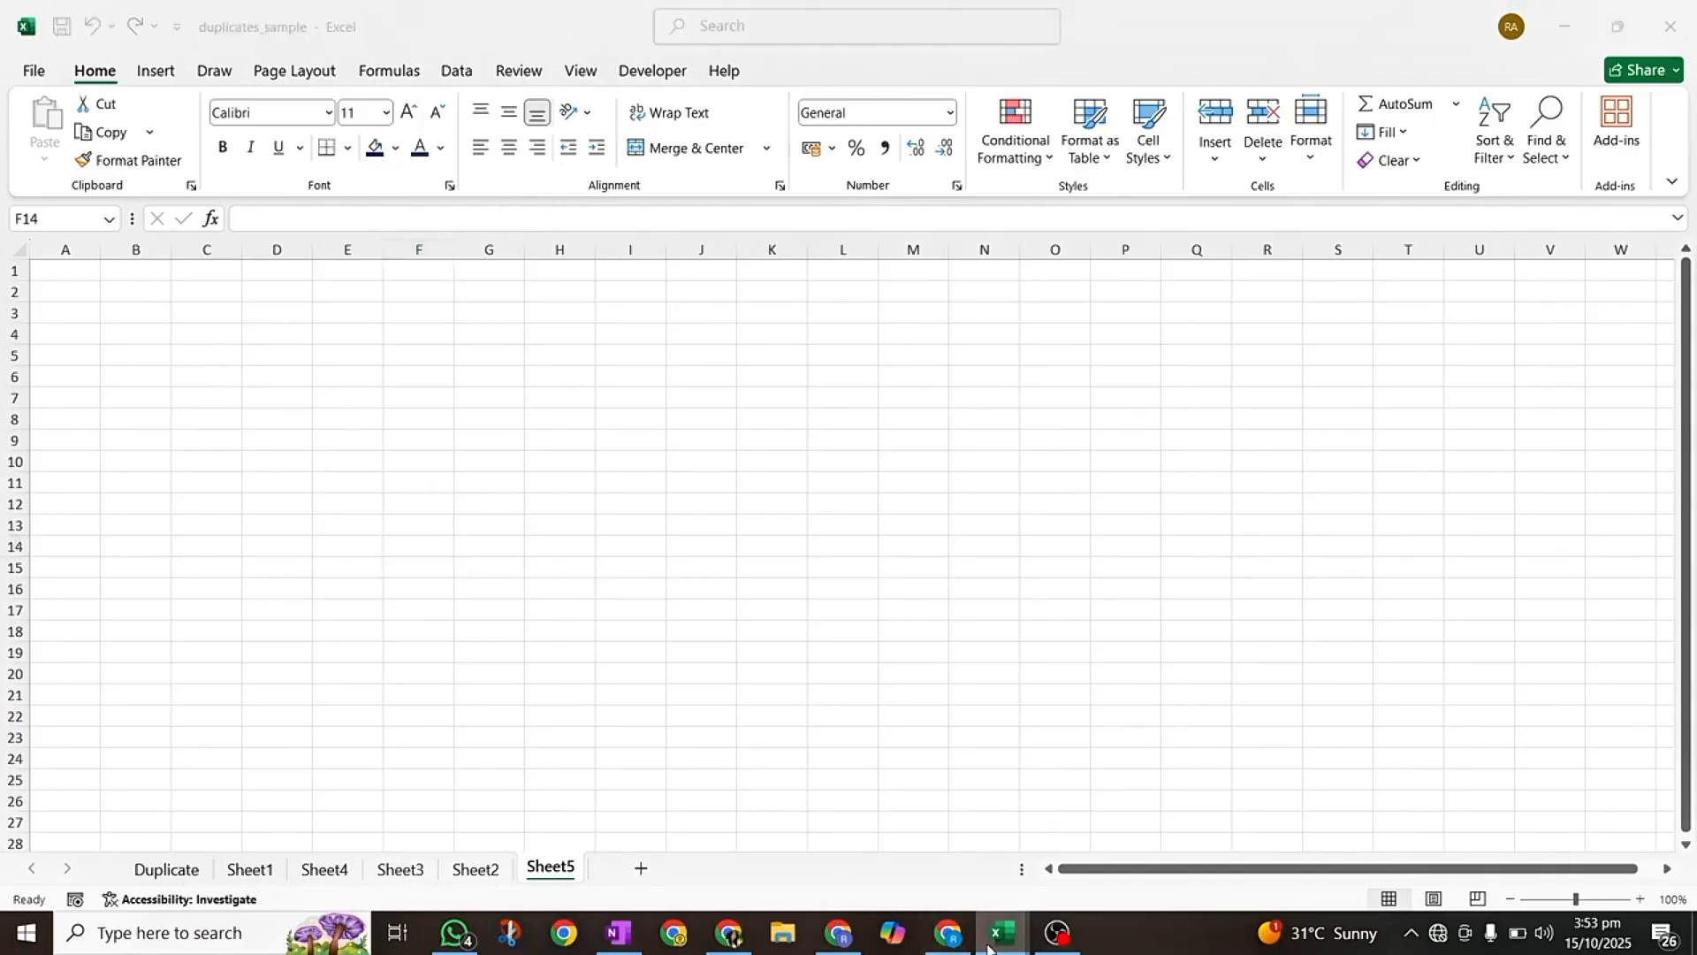
click(899, 809)
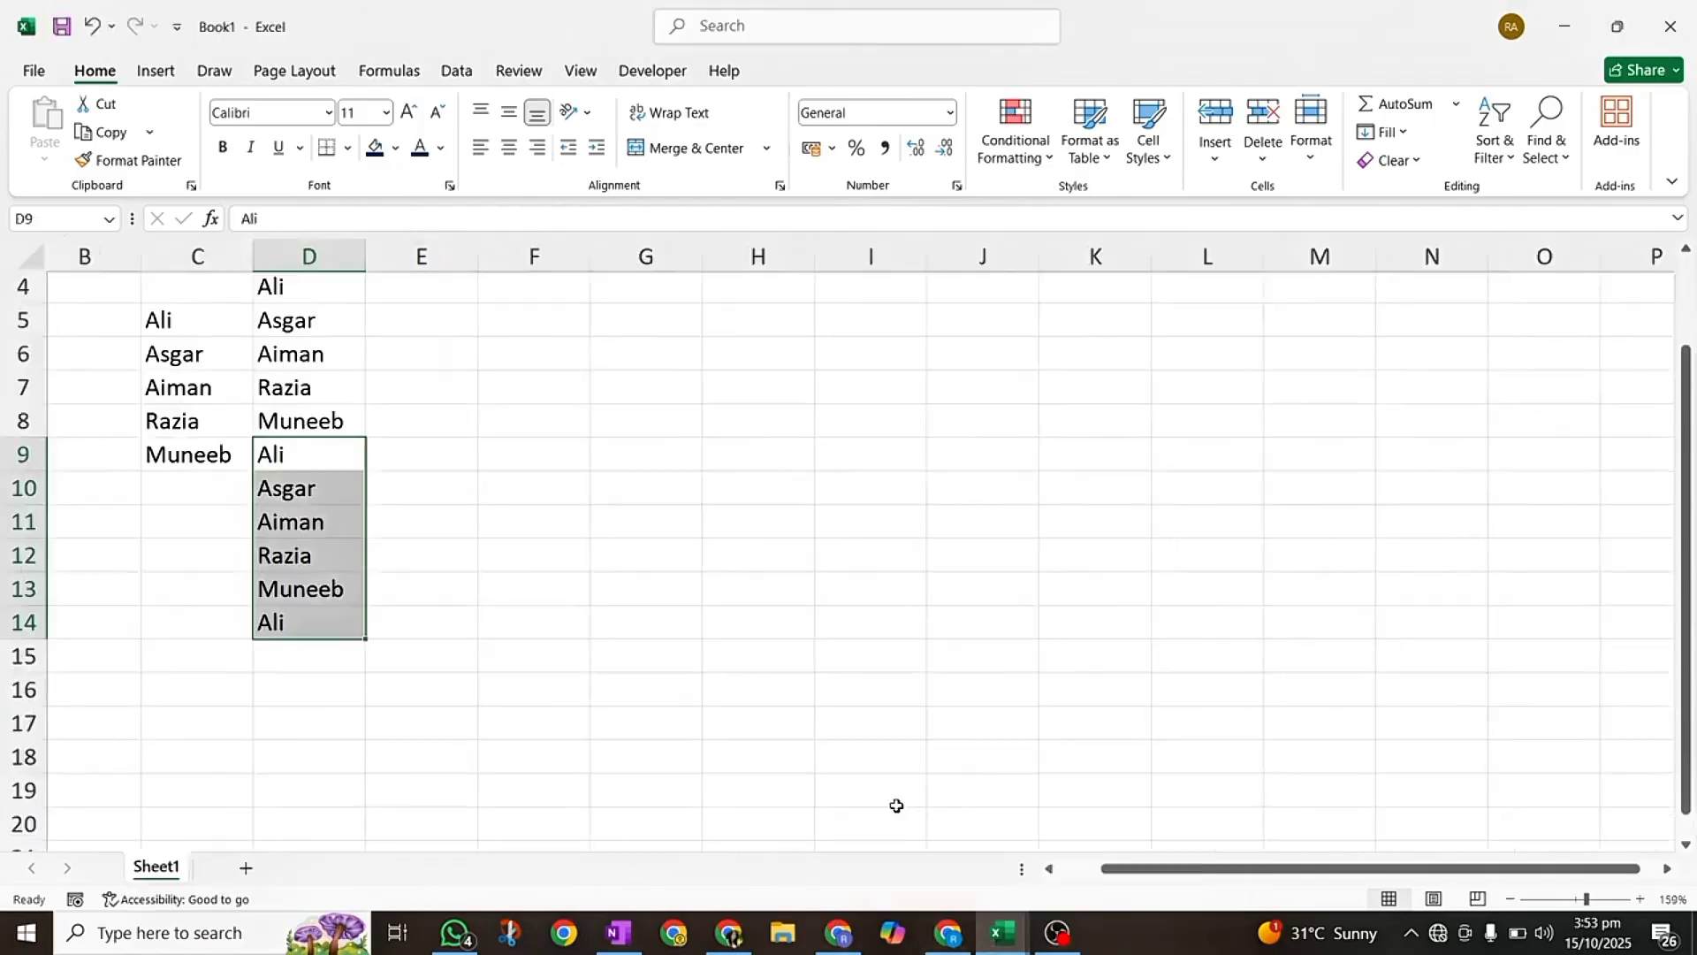
click(1008, 936)
click(1100, 798)
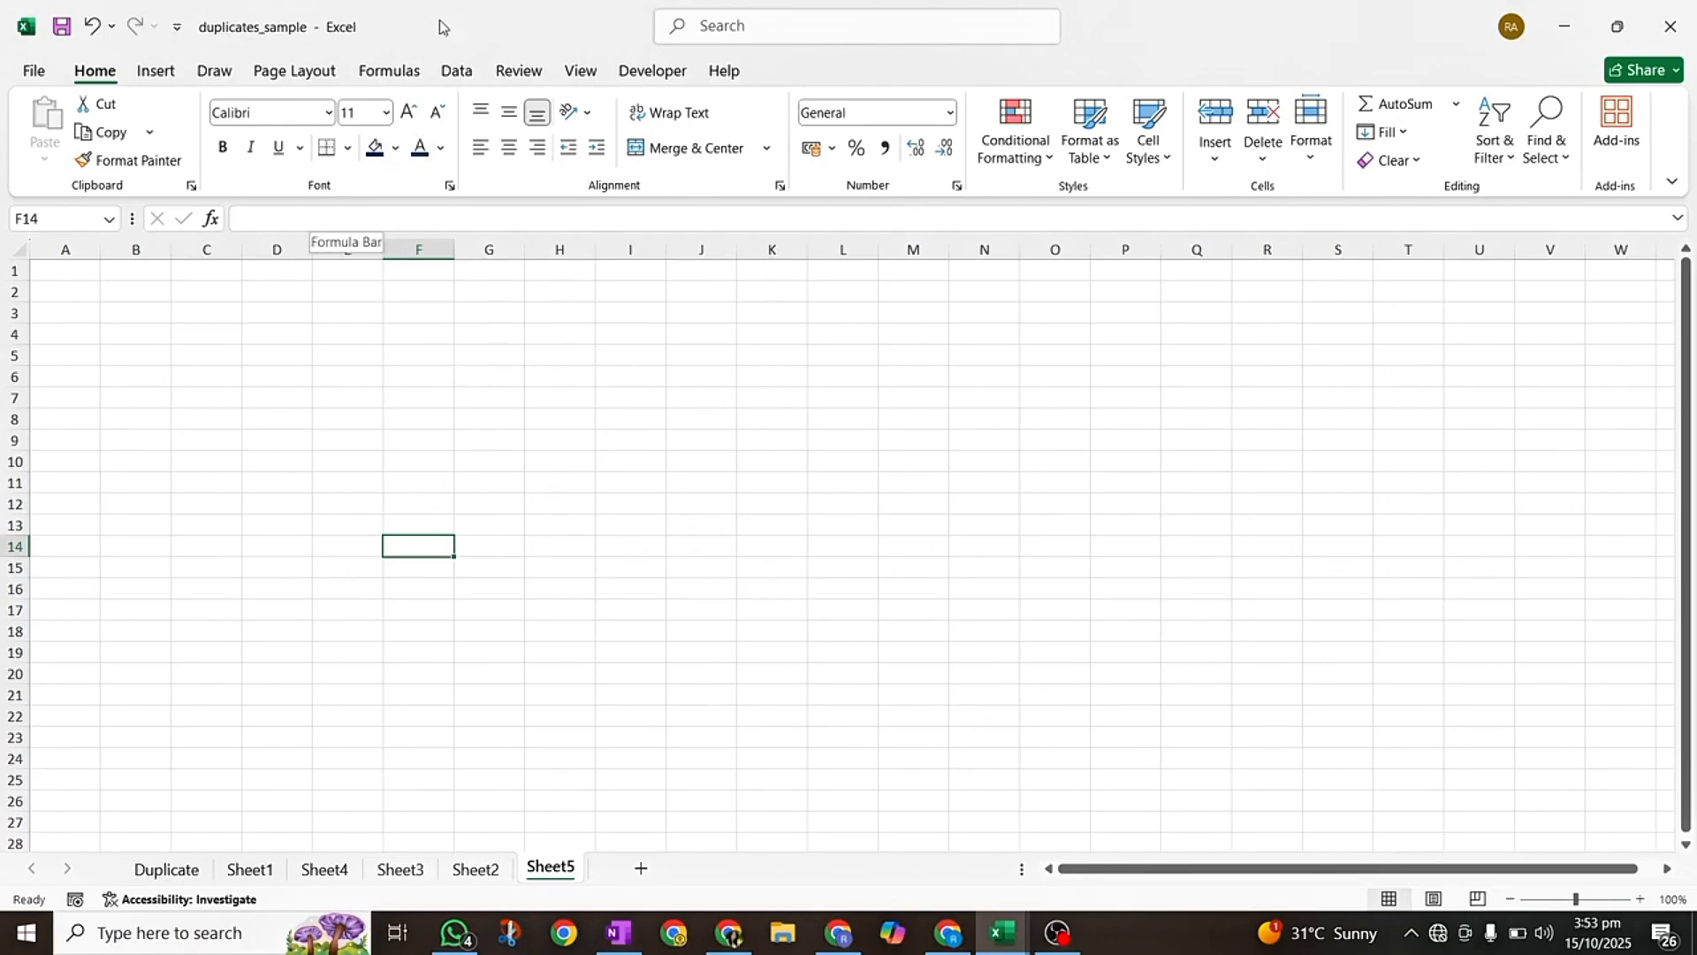
- View the list of macros for all open workbooks and close it without running or creating anything
click(640, 80)
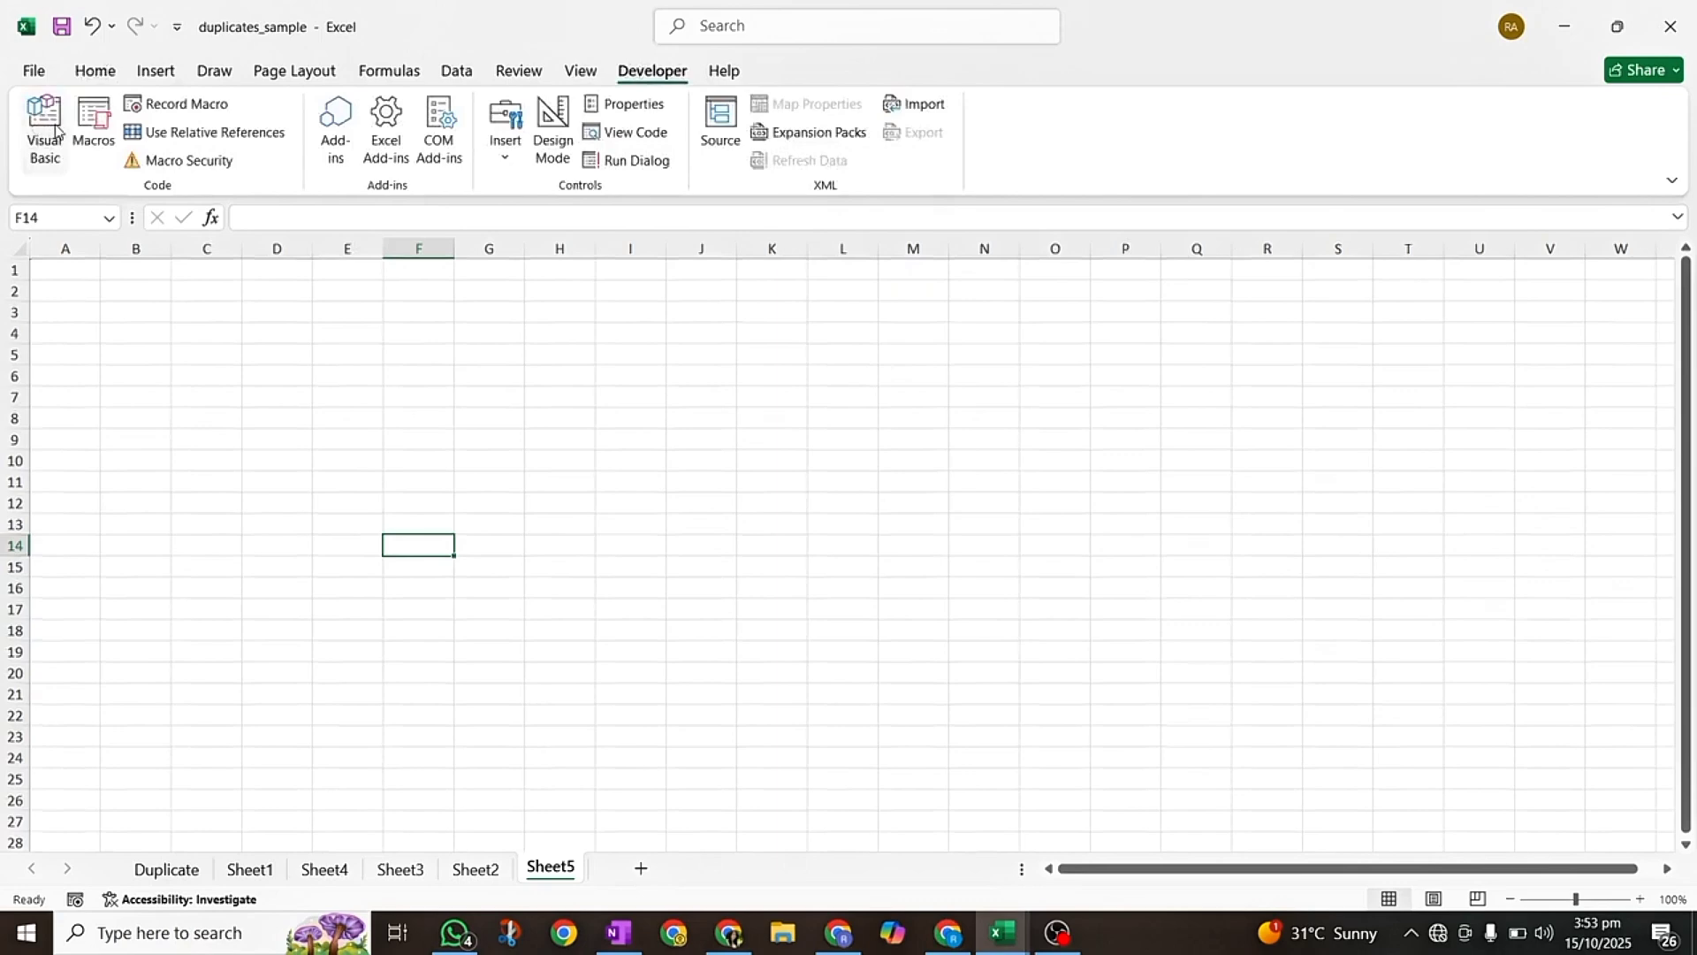
click(96, 124)
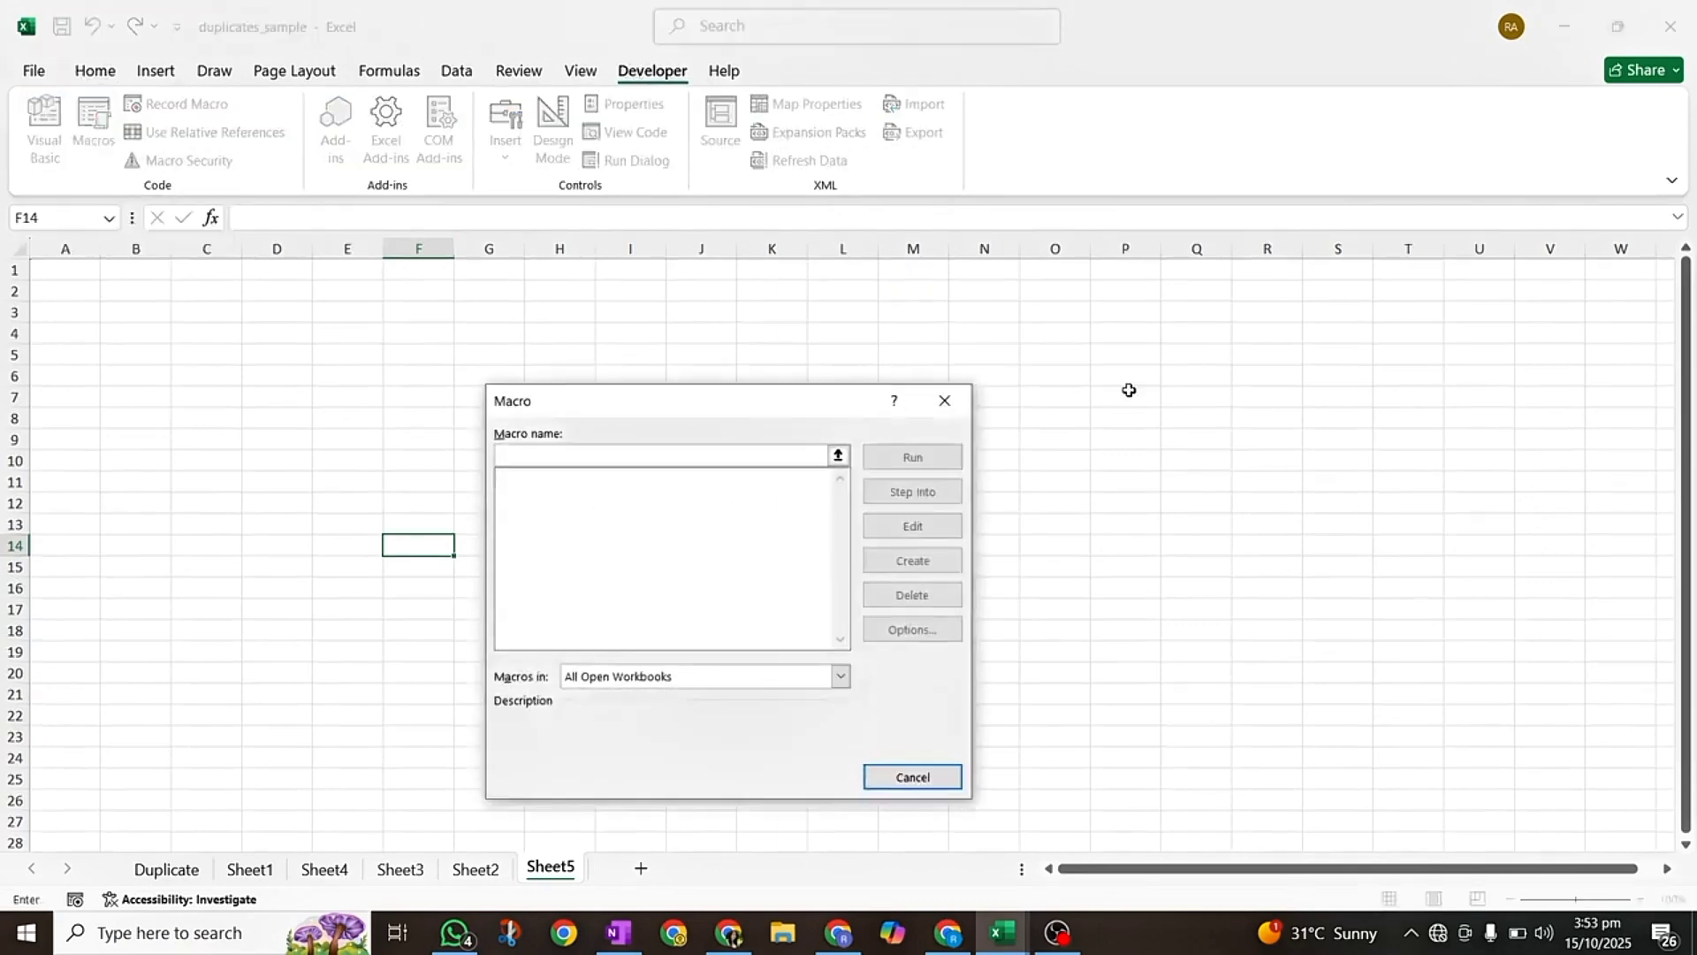
click(941, 405)
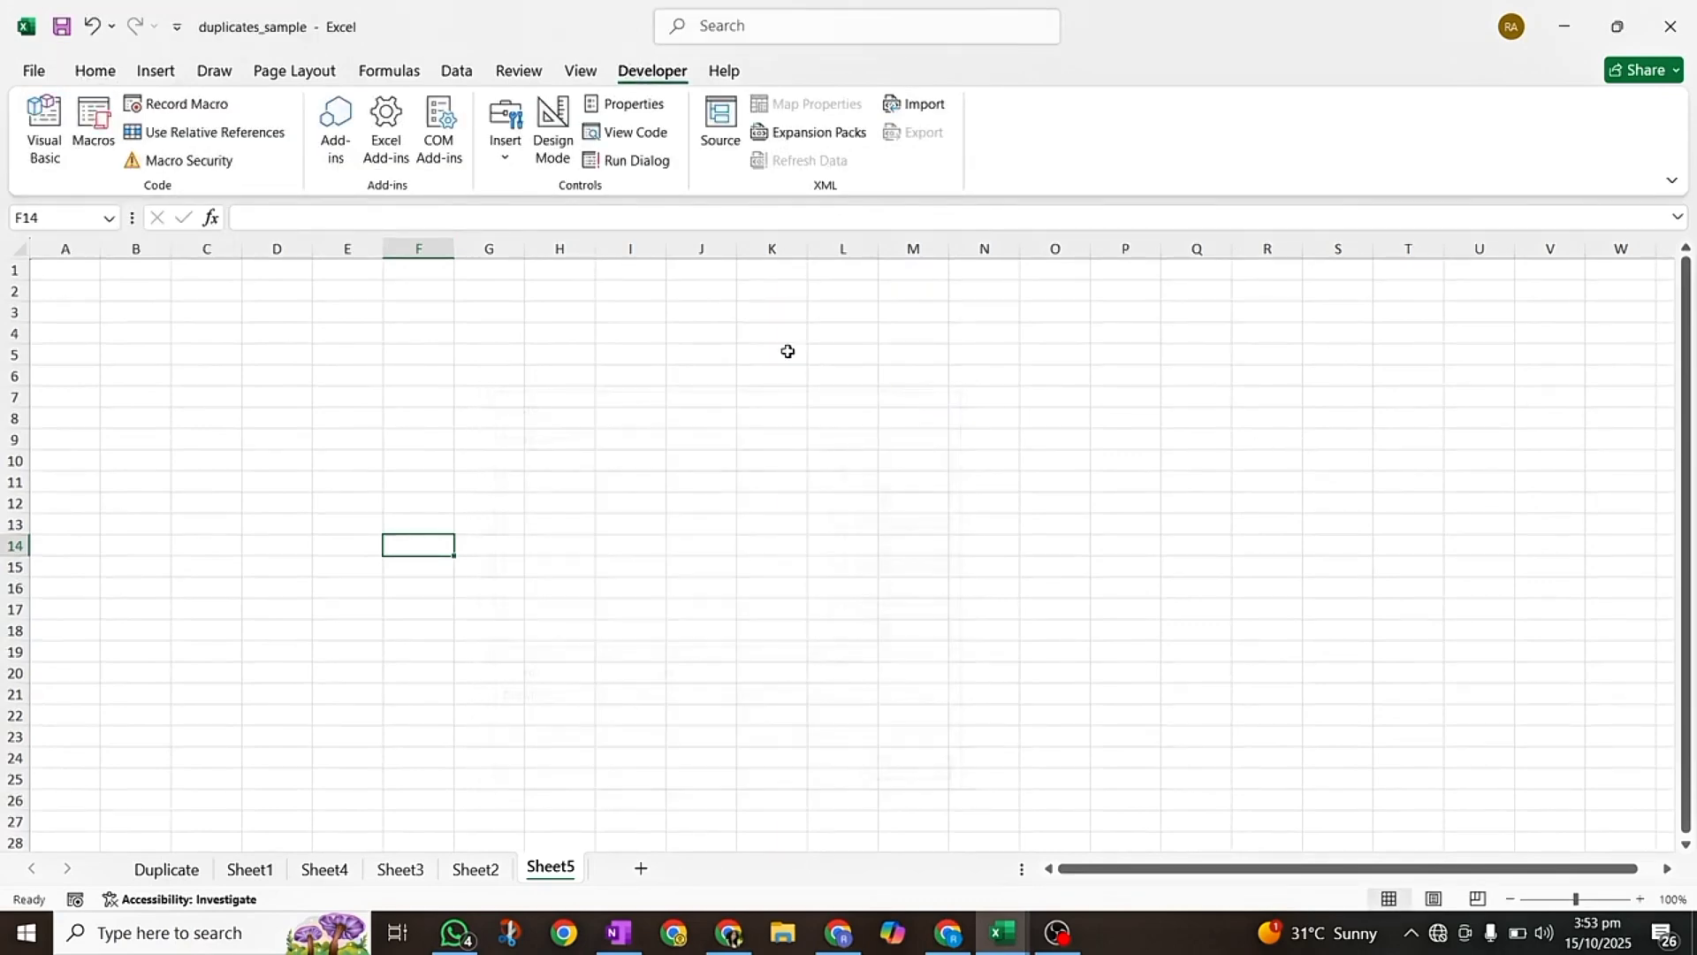
- Start recording a new macro stored in This Workbook, with J as its shortcut letter
click(186, 104)
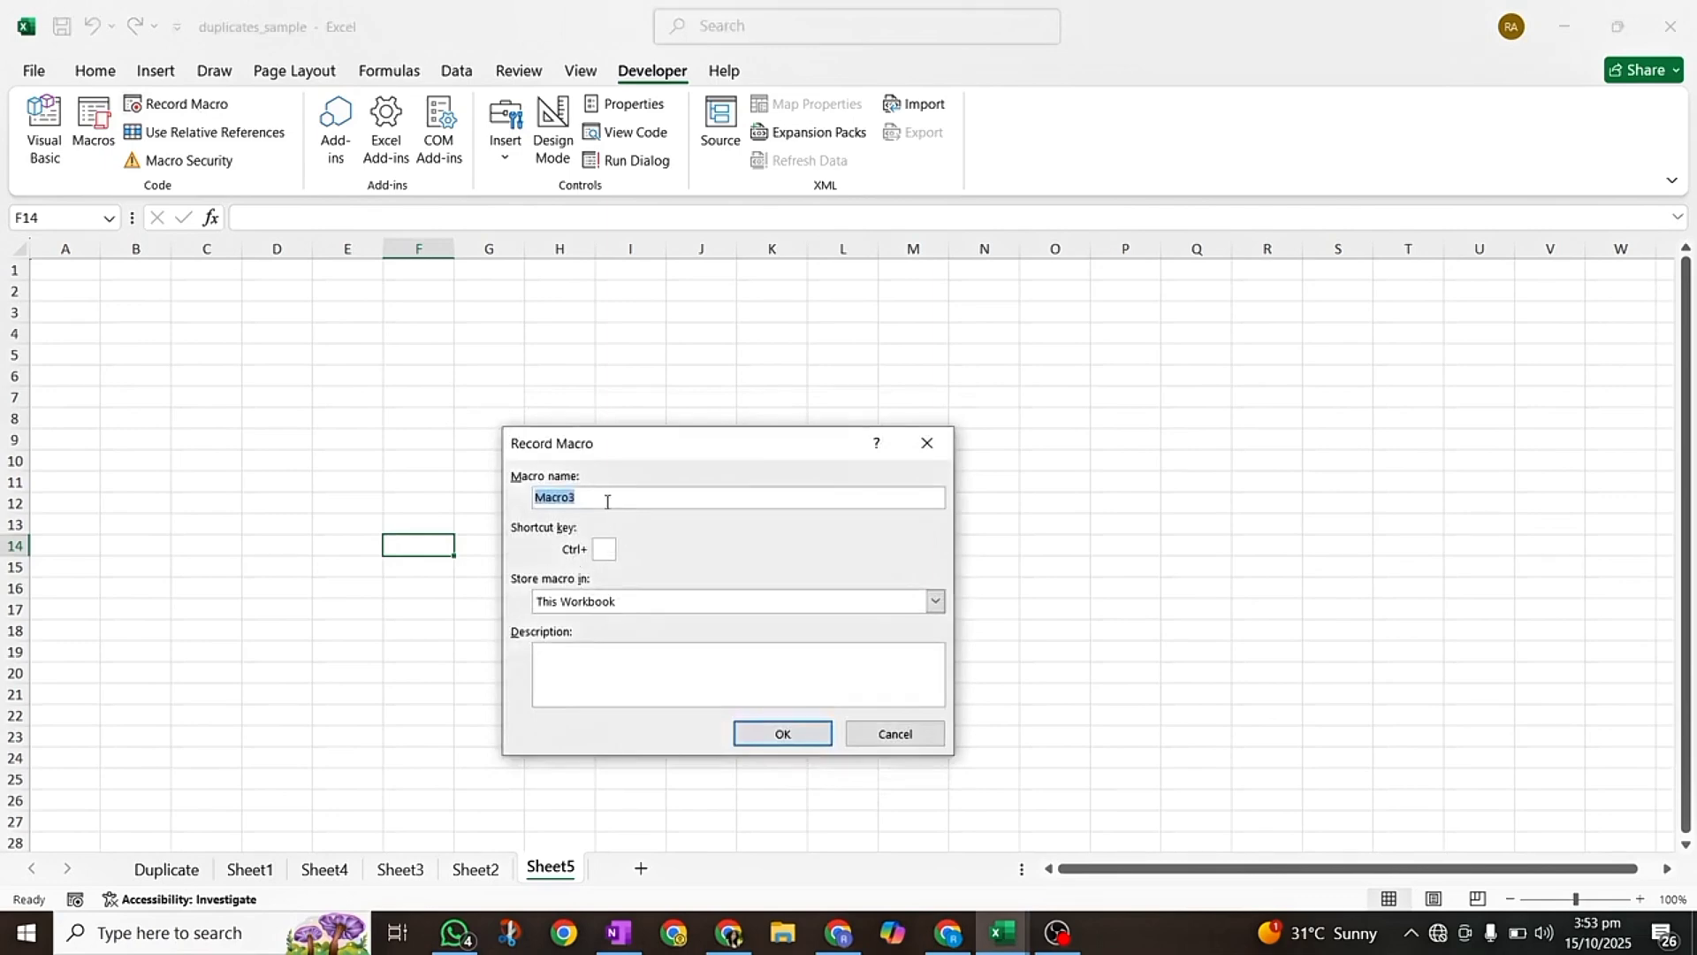
text(X)
text(J)
click(753, 734)
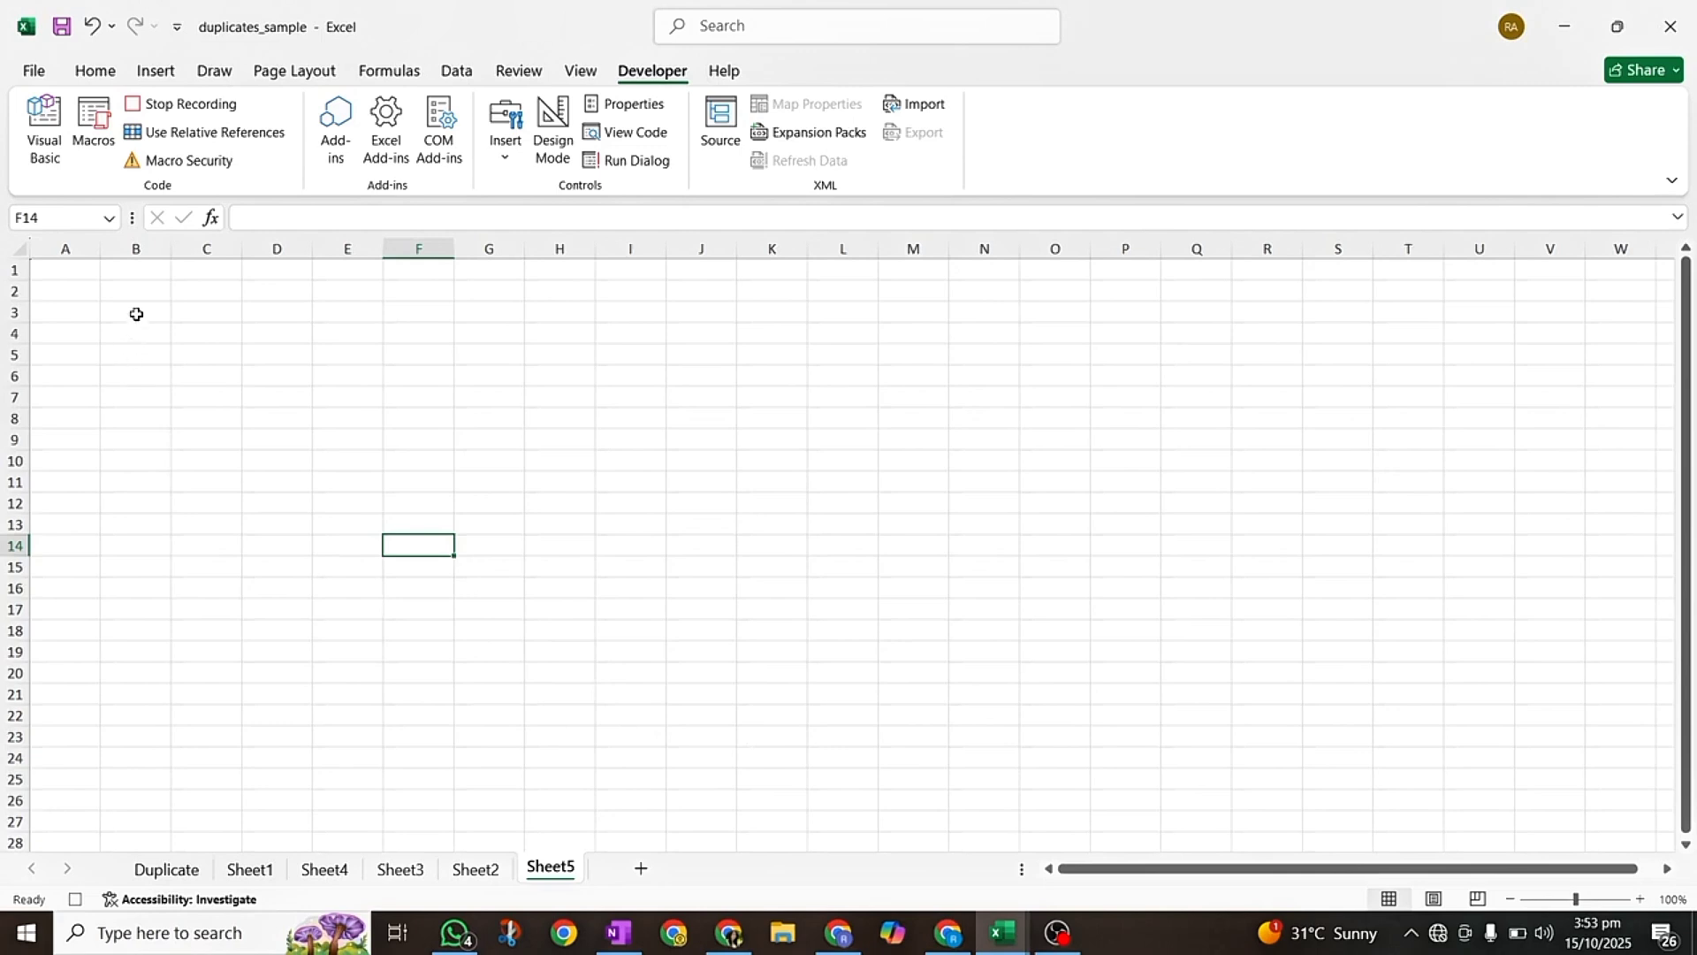
- Enter the headers Sr. No, Names, QTY, Price and Amount across B2:F2 of Sheet5
click(125, 284)
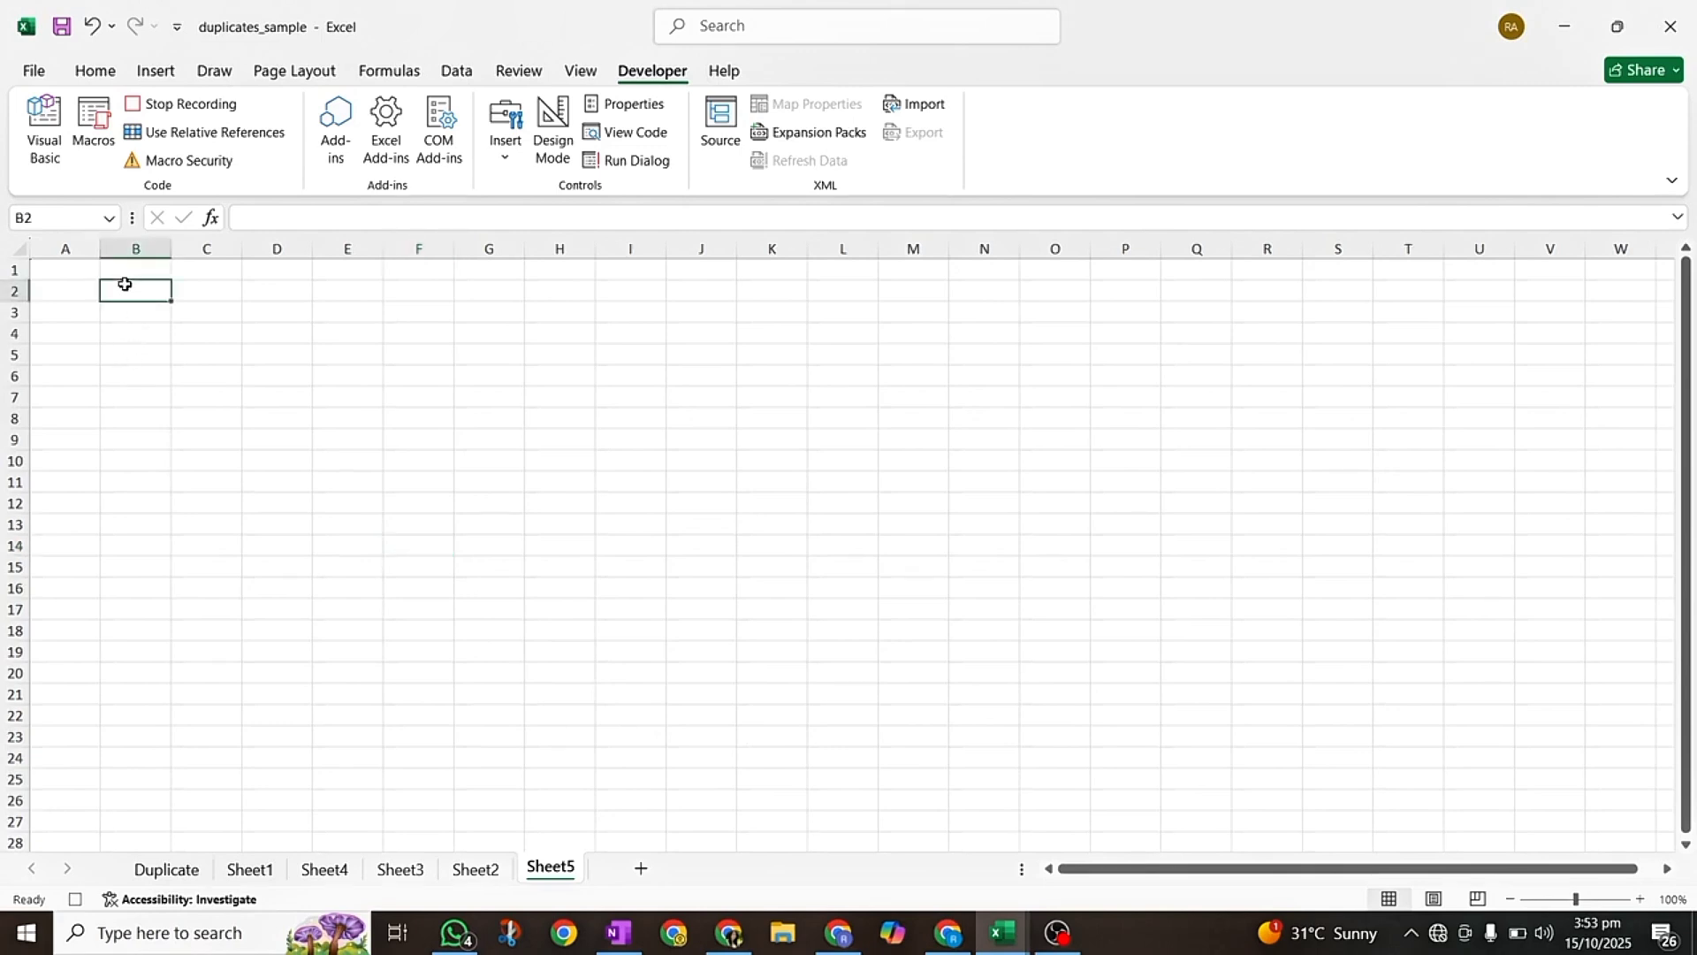
text(Sr. )
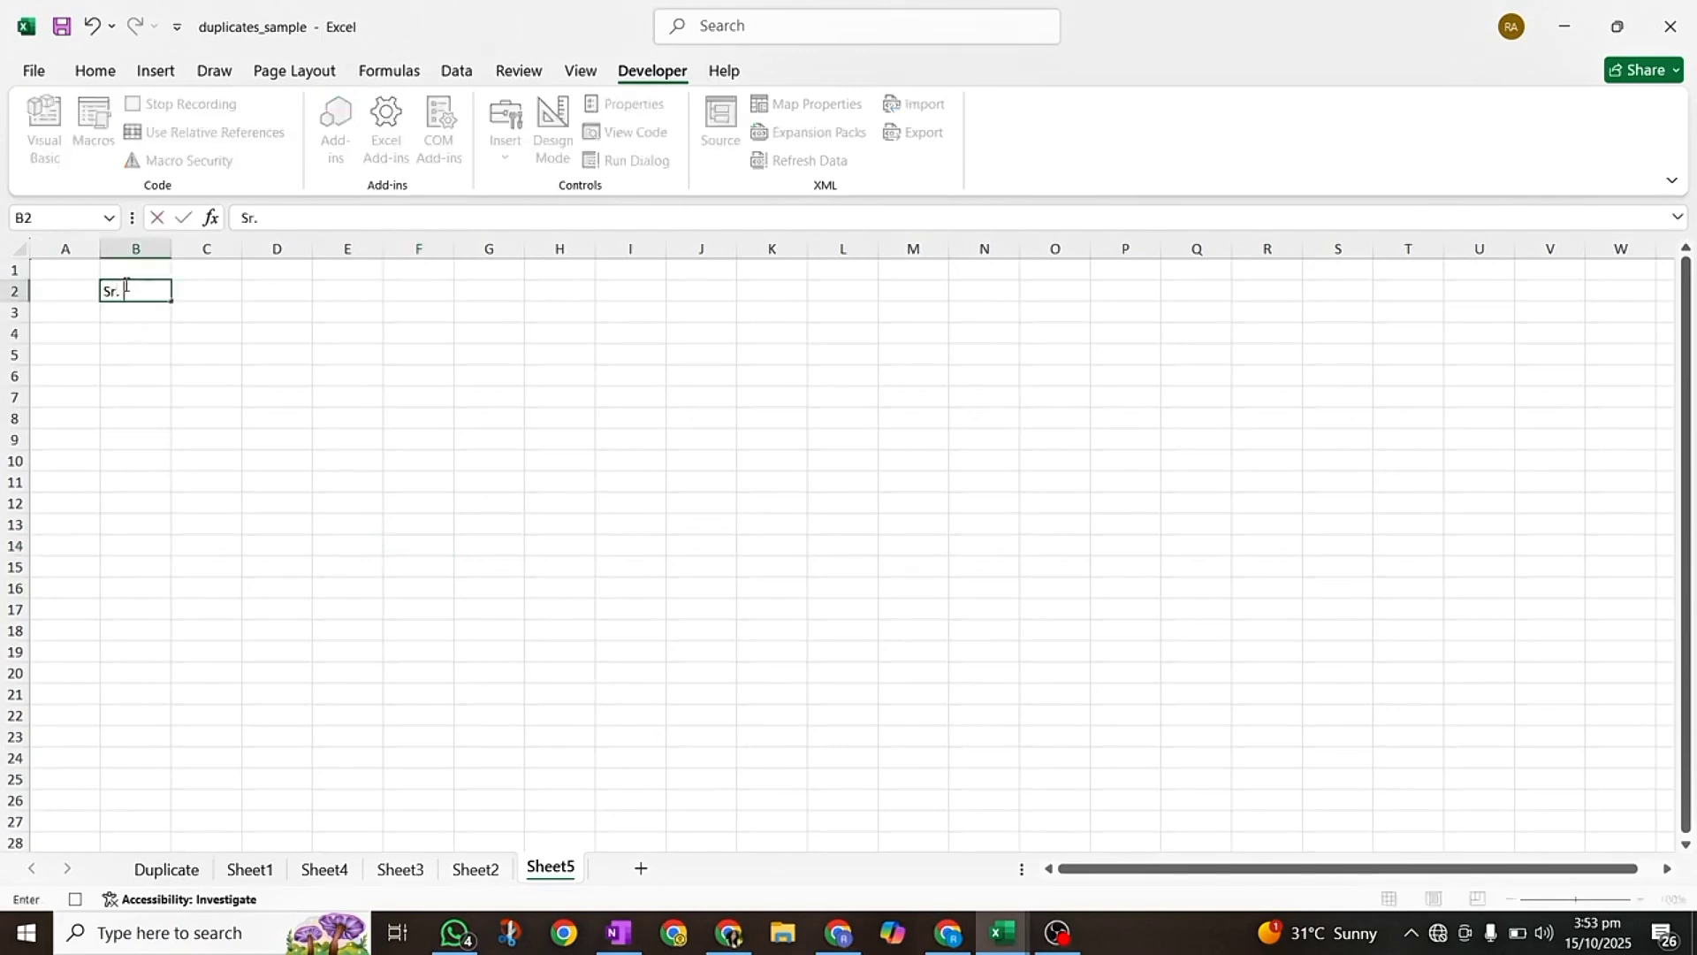
text(No)
key(Tab)
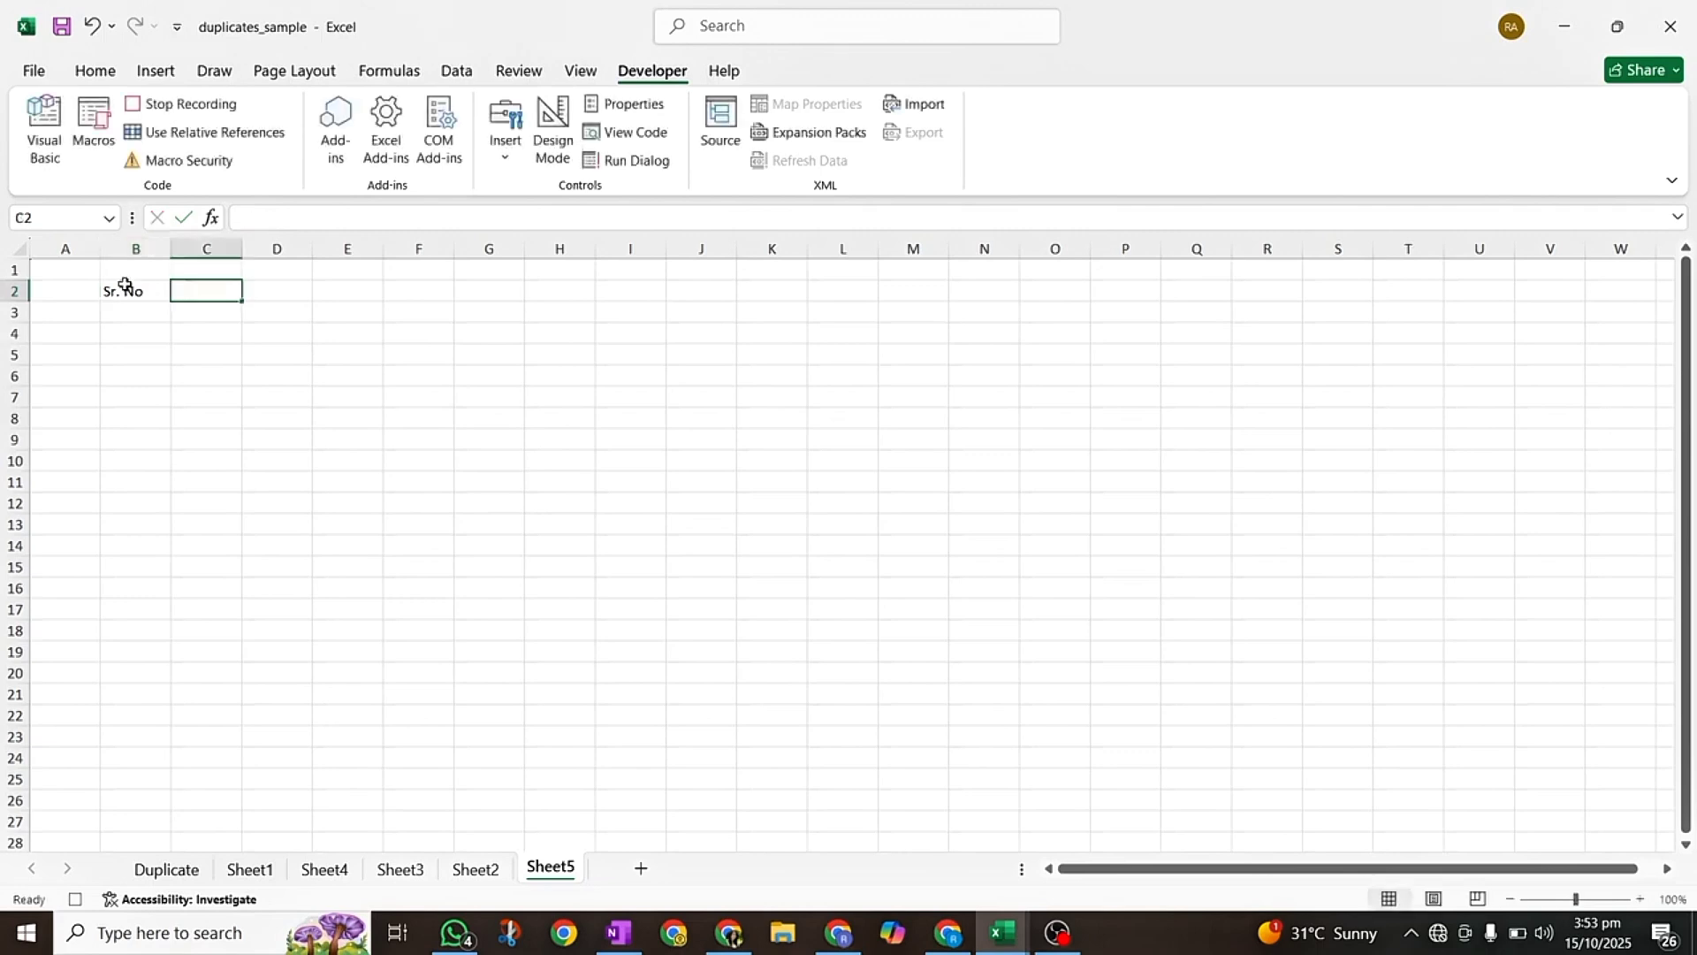
text(N)
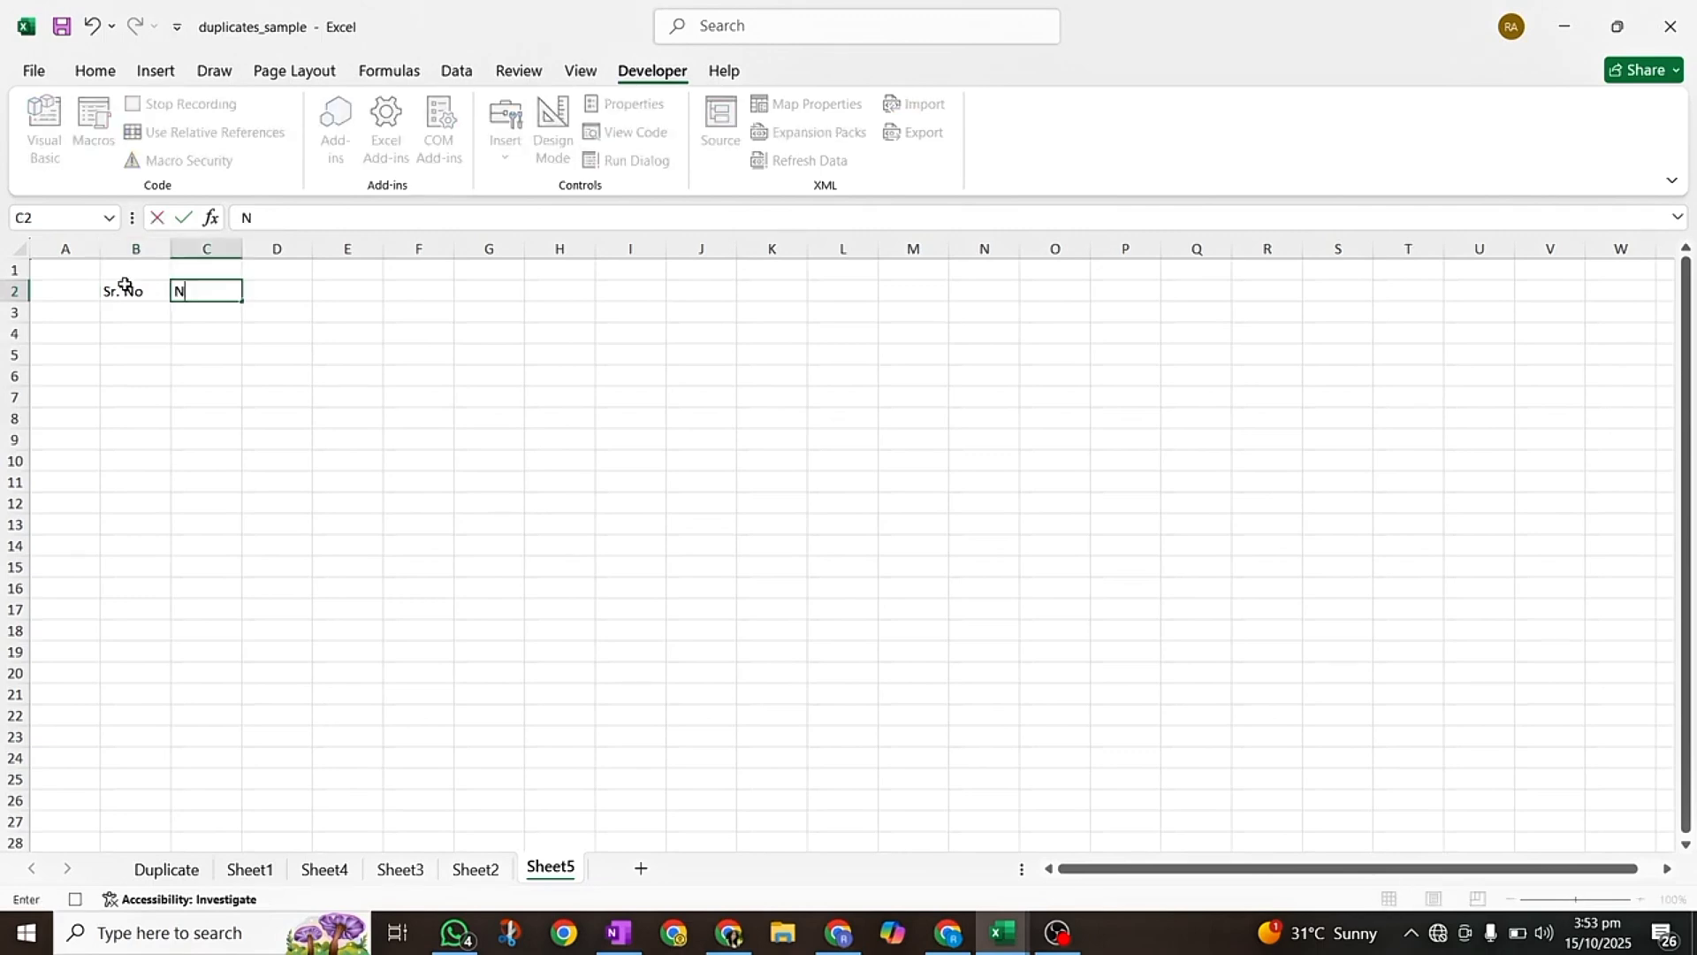
text(ount)
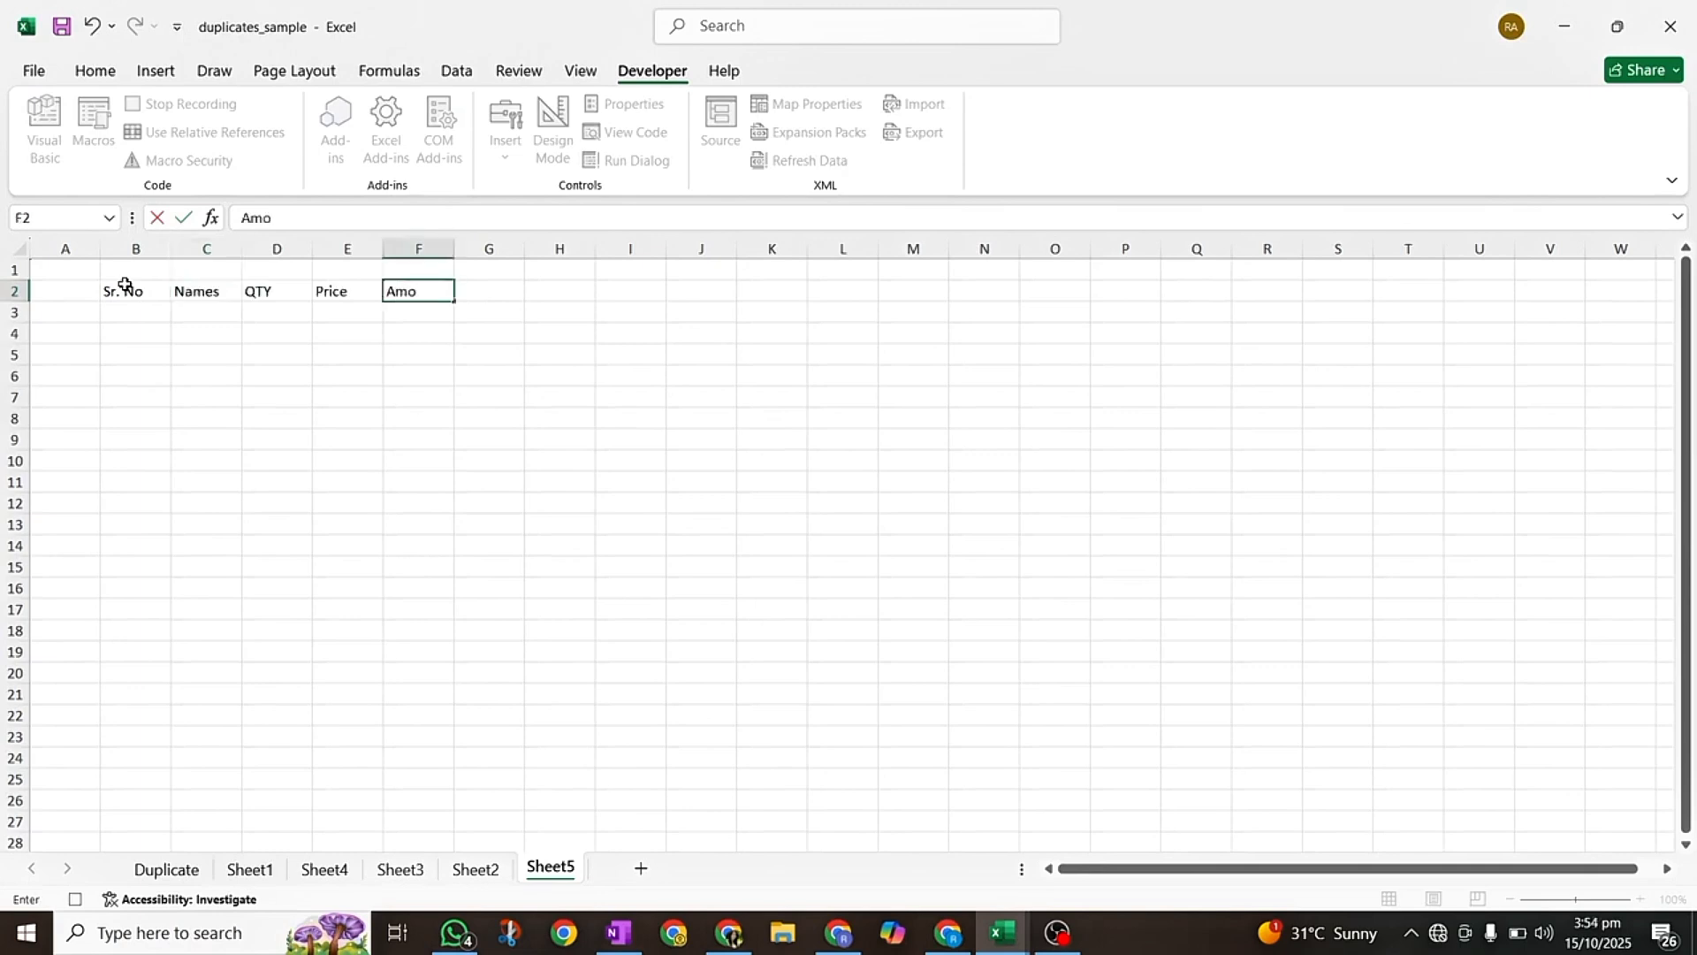
key(Return)
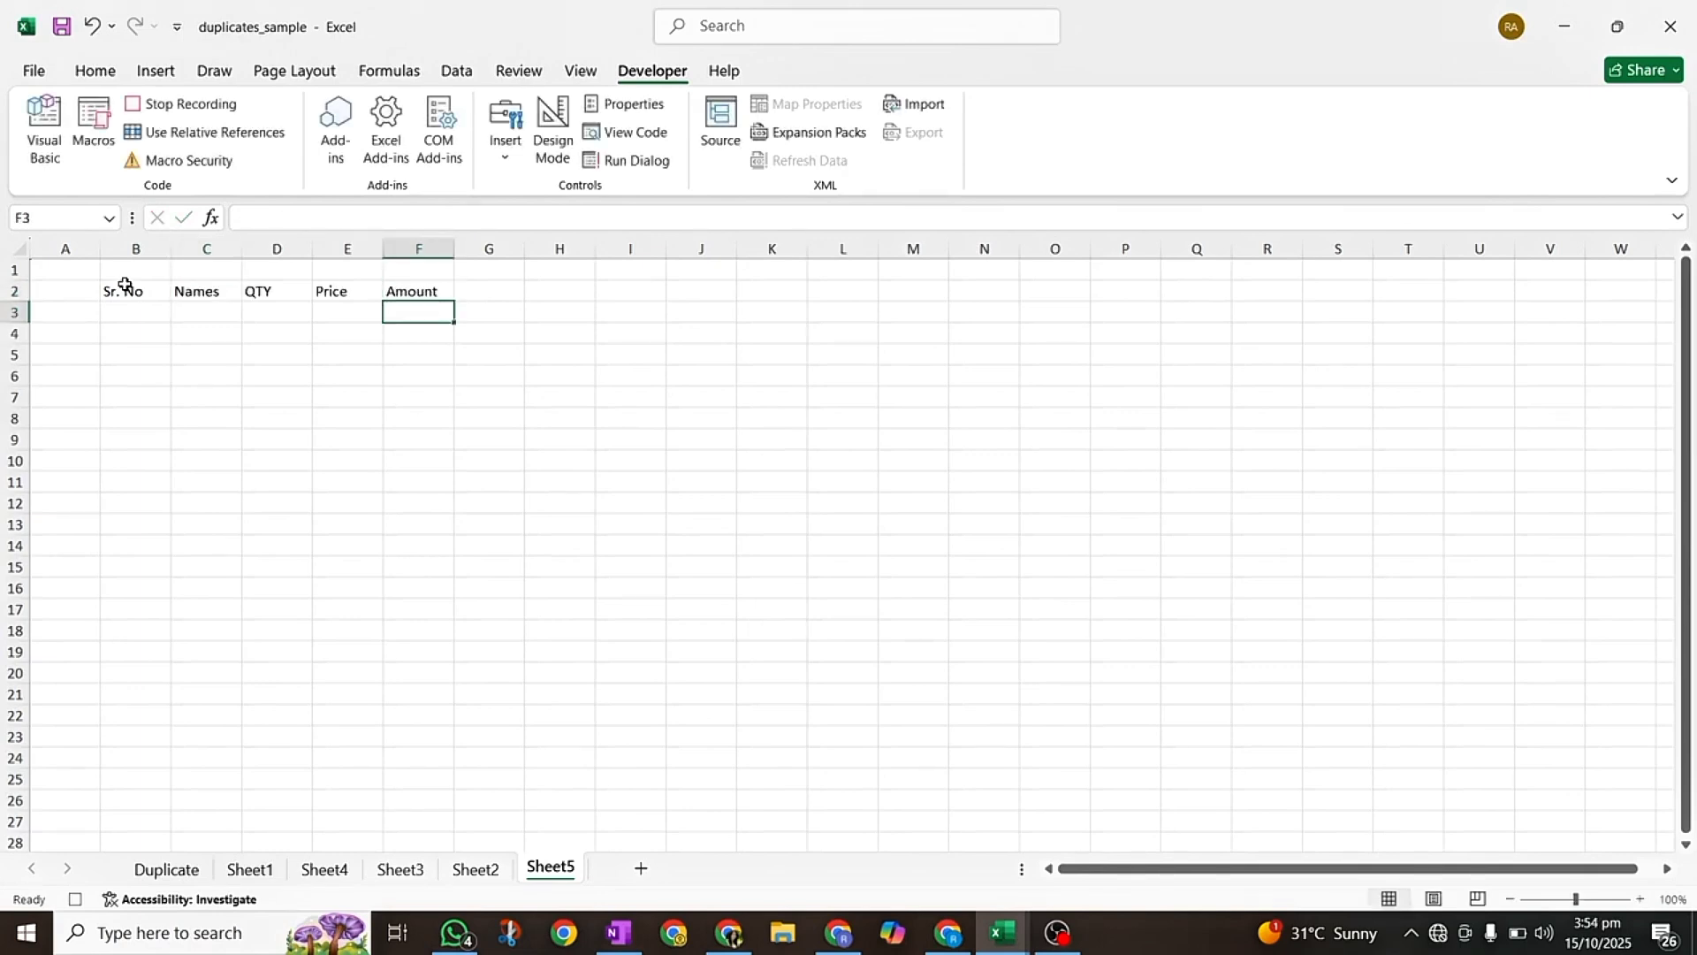
- Number the rows under Sr. No from 1 to 23 by entering 1 and 2 and extending the series to B25
click(138, 307)
text(1)
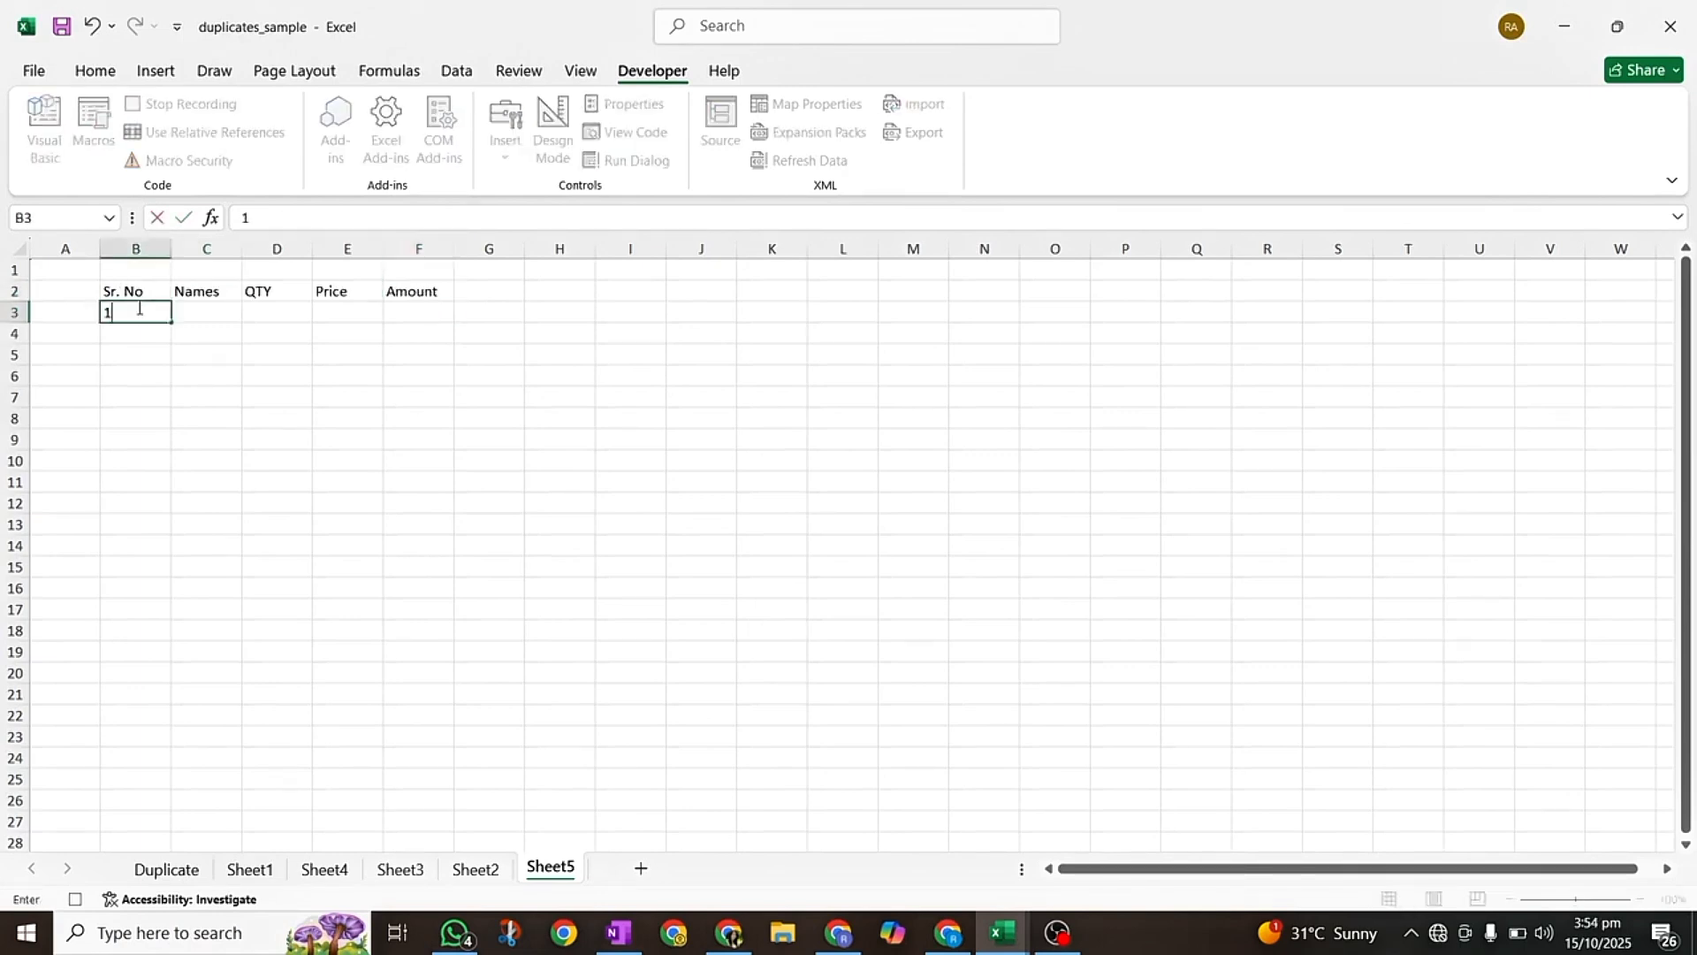
key(Return)
text(2)
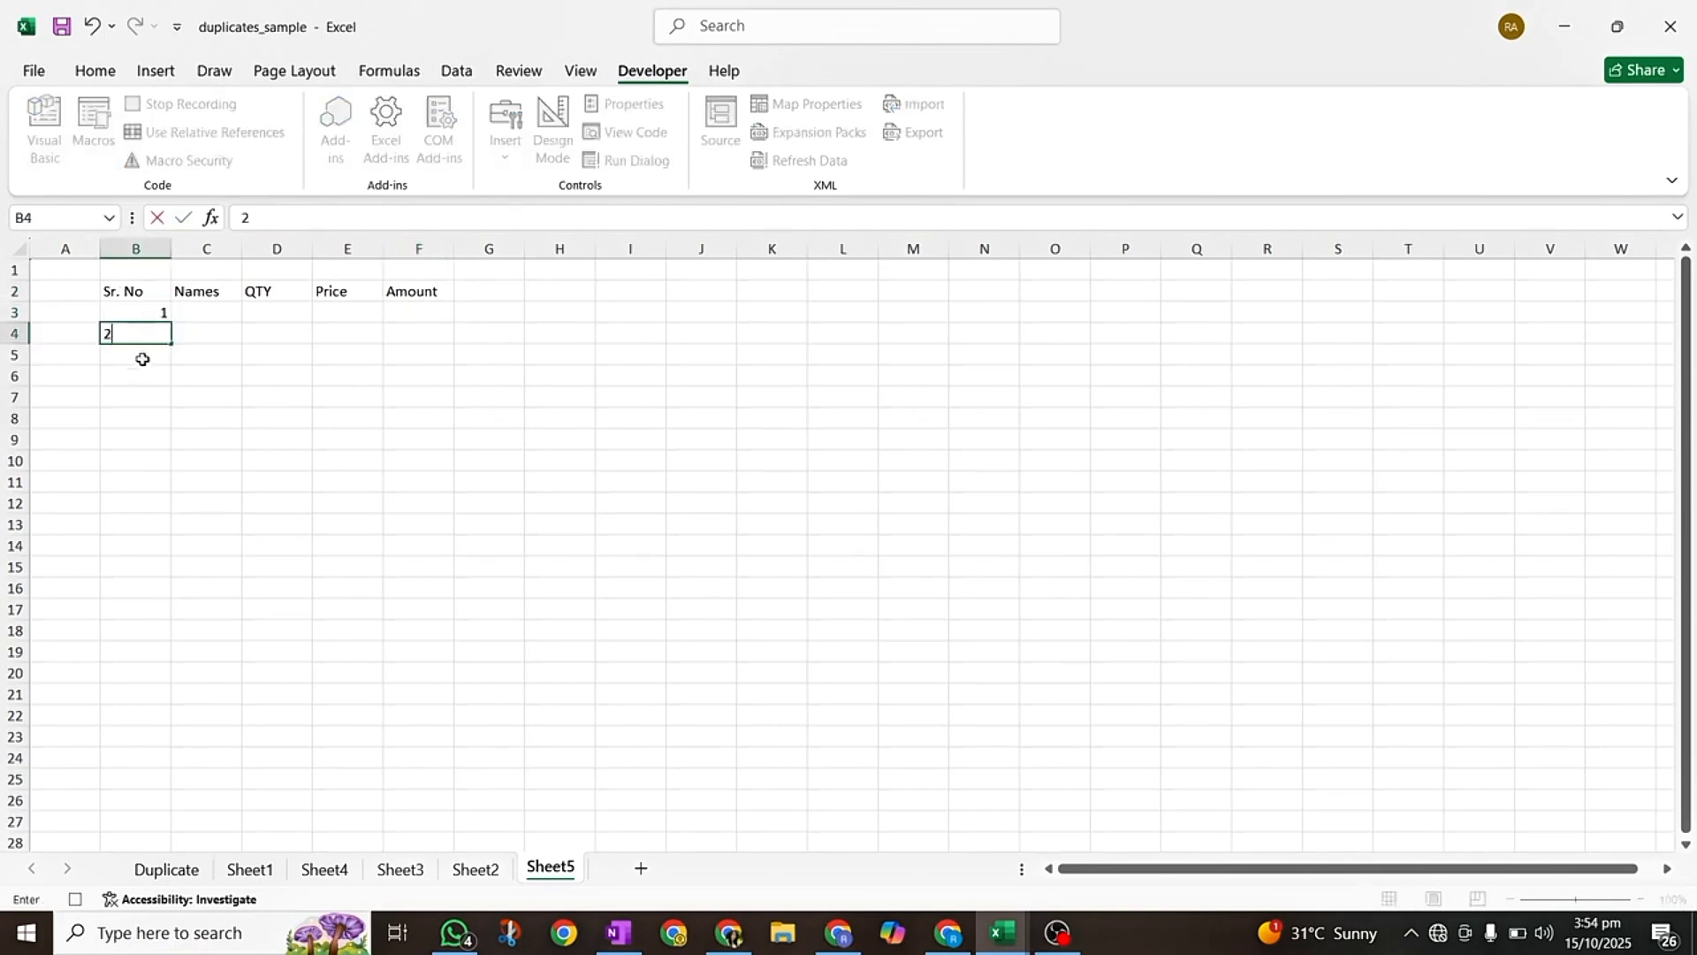
click(309, 375)
drag(125, 317, 197, 790)
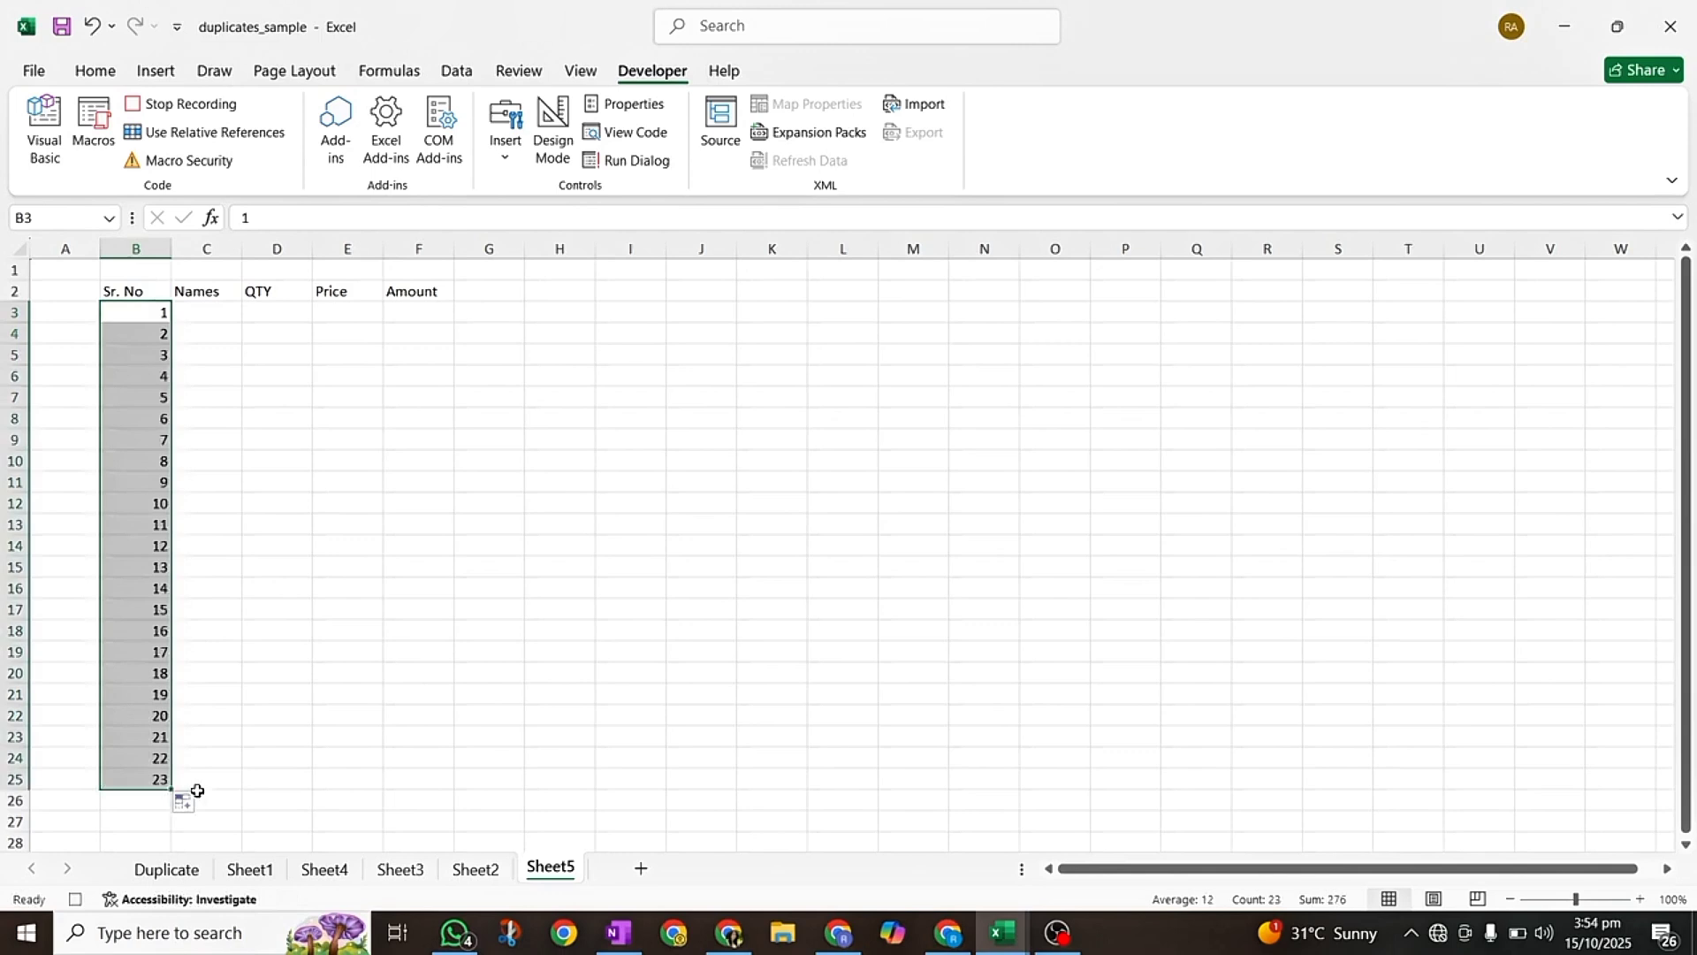
- Enter two sample first names in C3 and C4 under the Names header
click(214, 327)
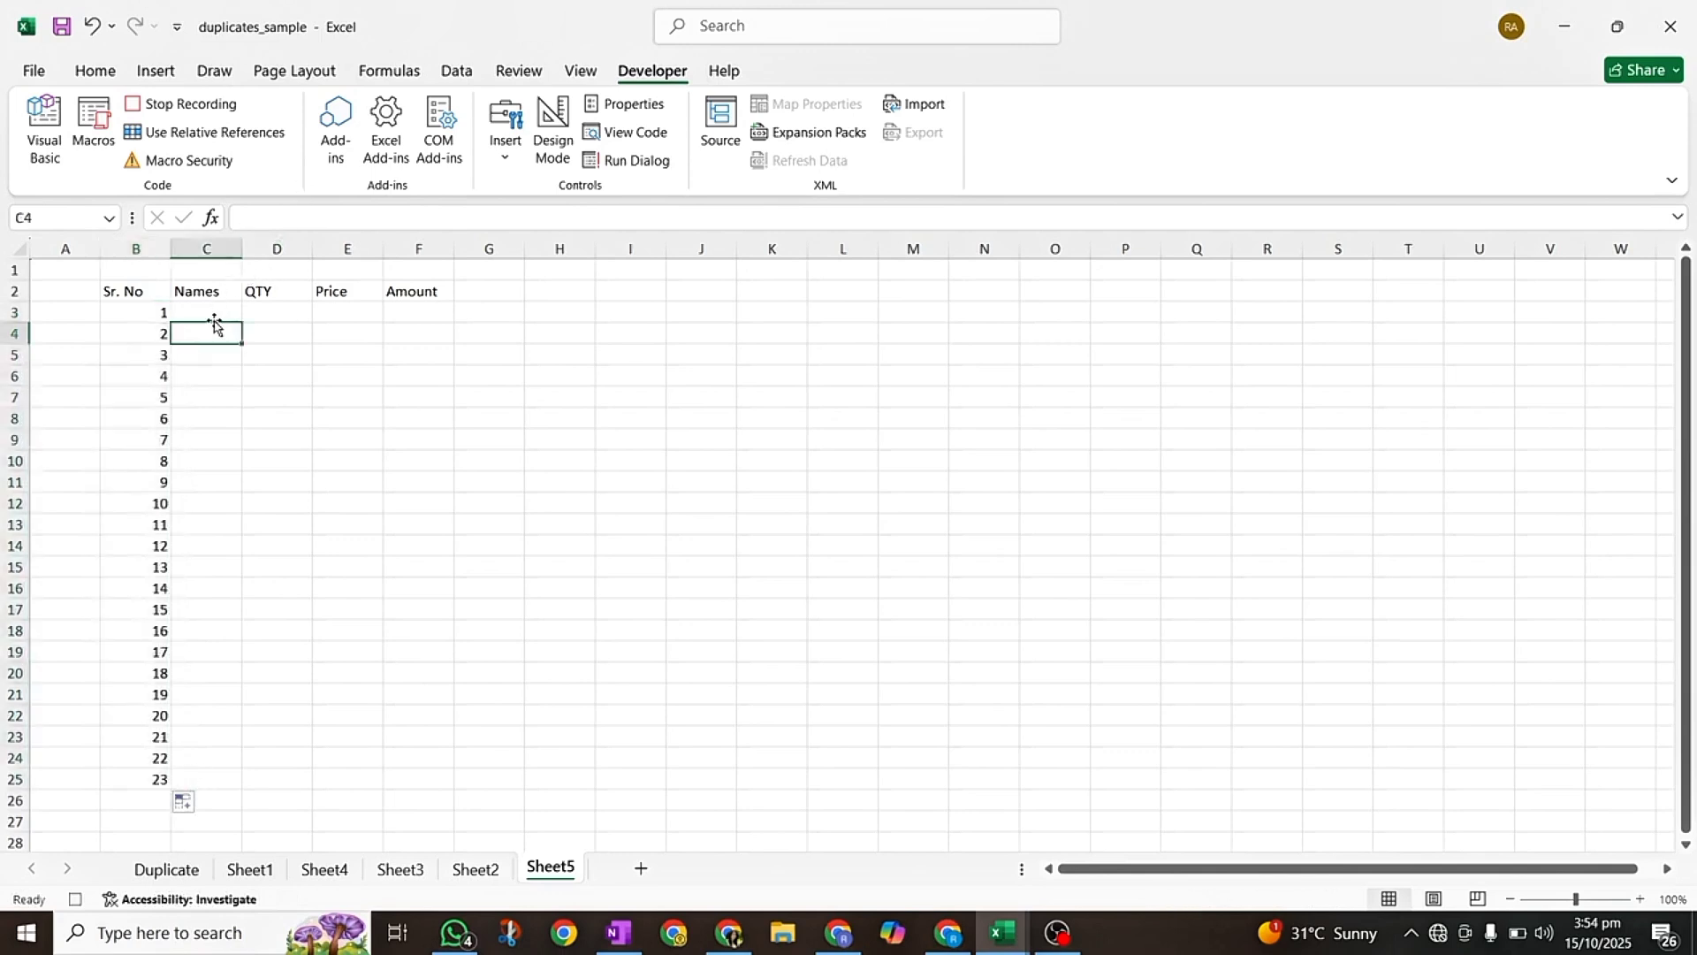
click(210, 309)
text(Ali)
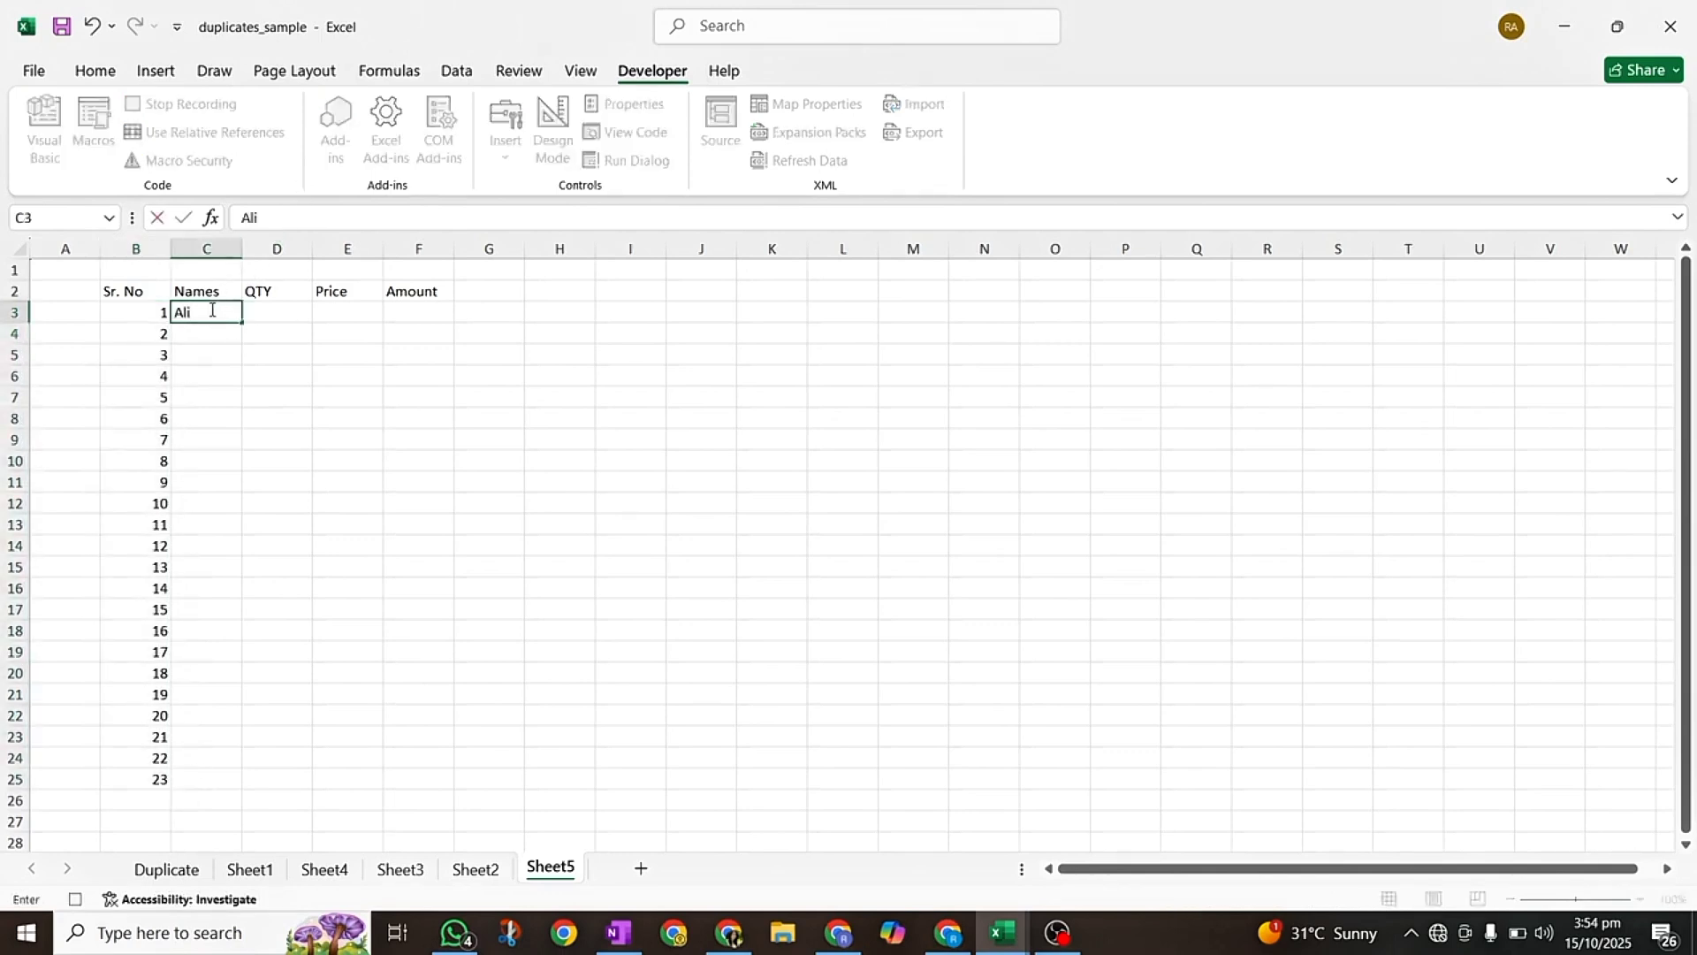
key(Return)
text(Aqsa)
key(Return)
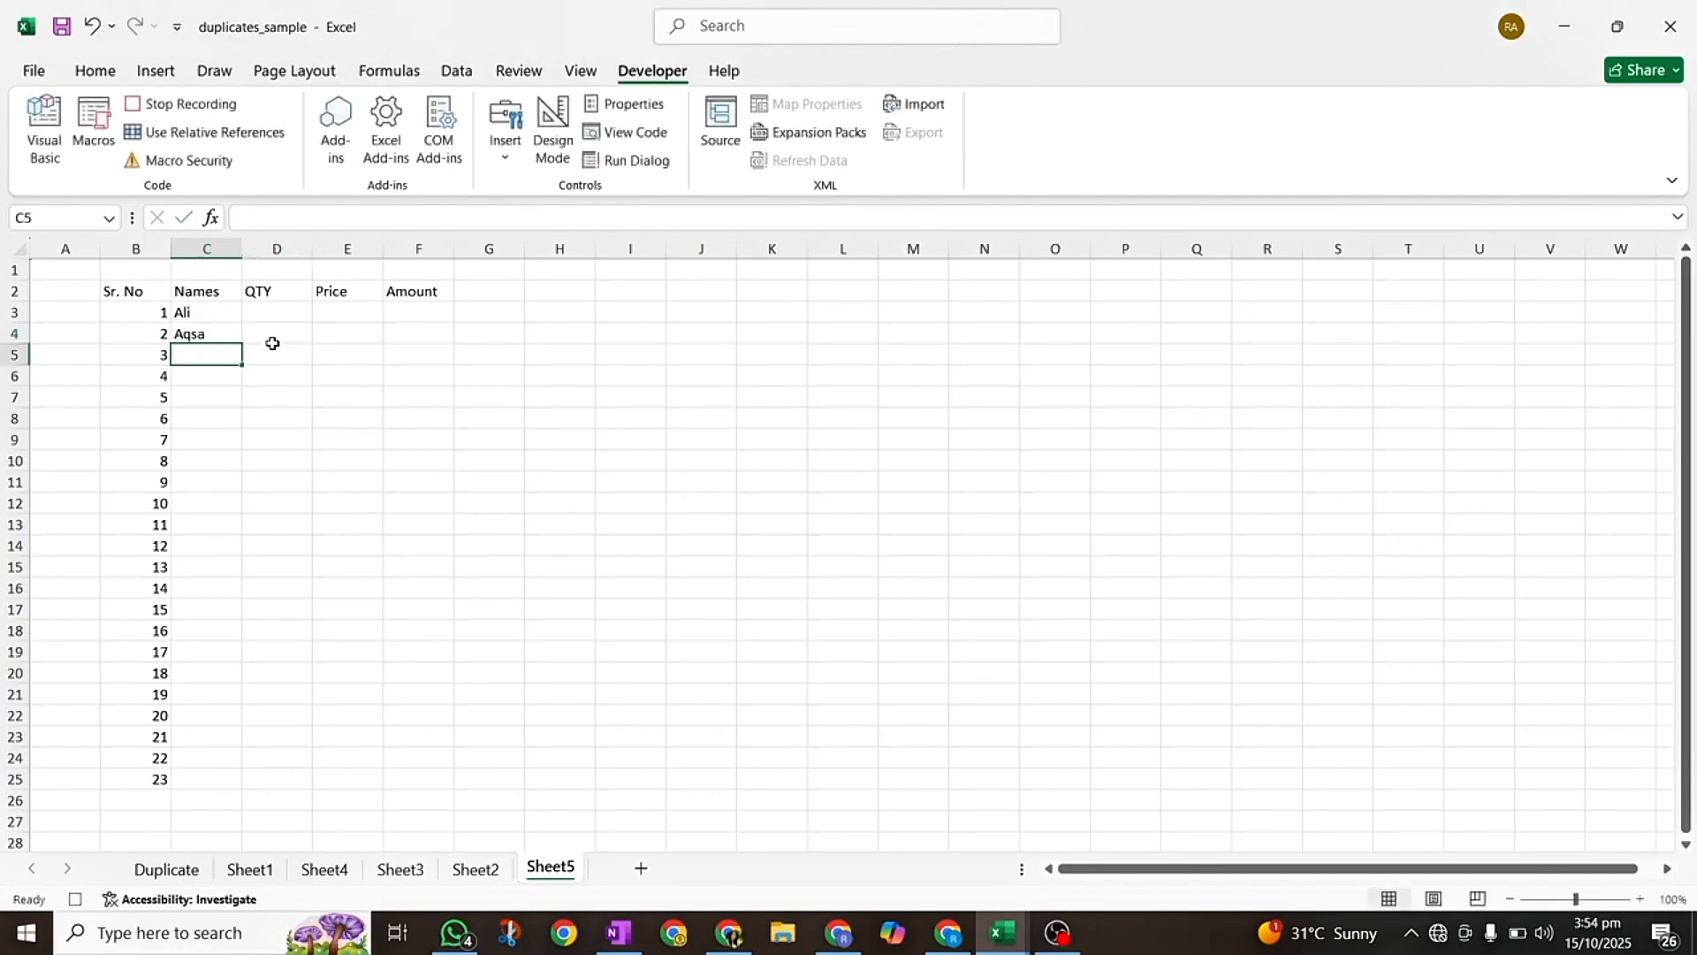
- Enter a quantity of 20 in D3 and a price of 500 in E3
click(273, 312)
text(20)
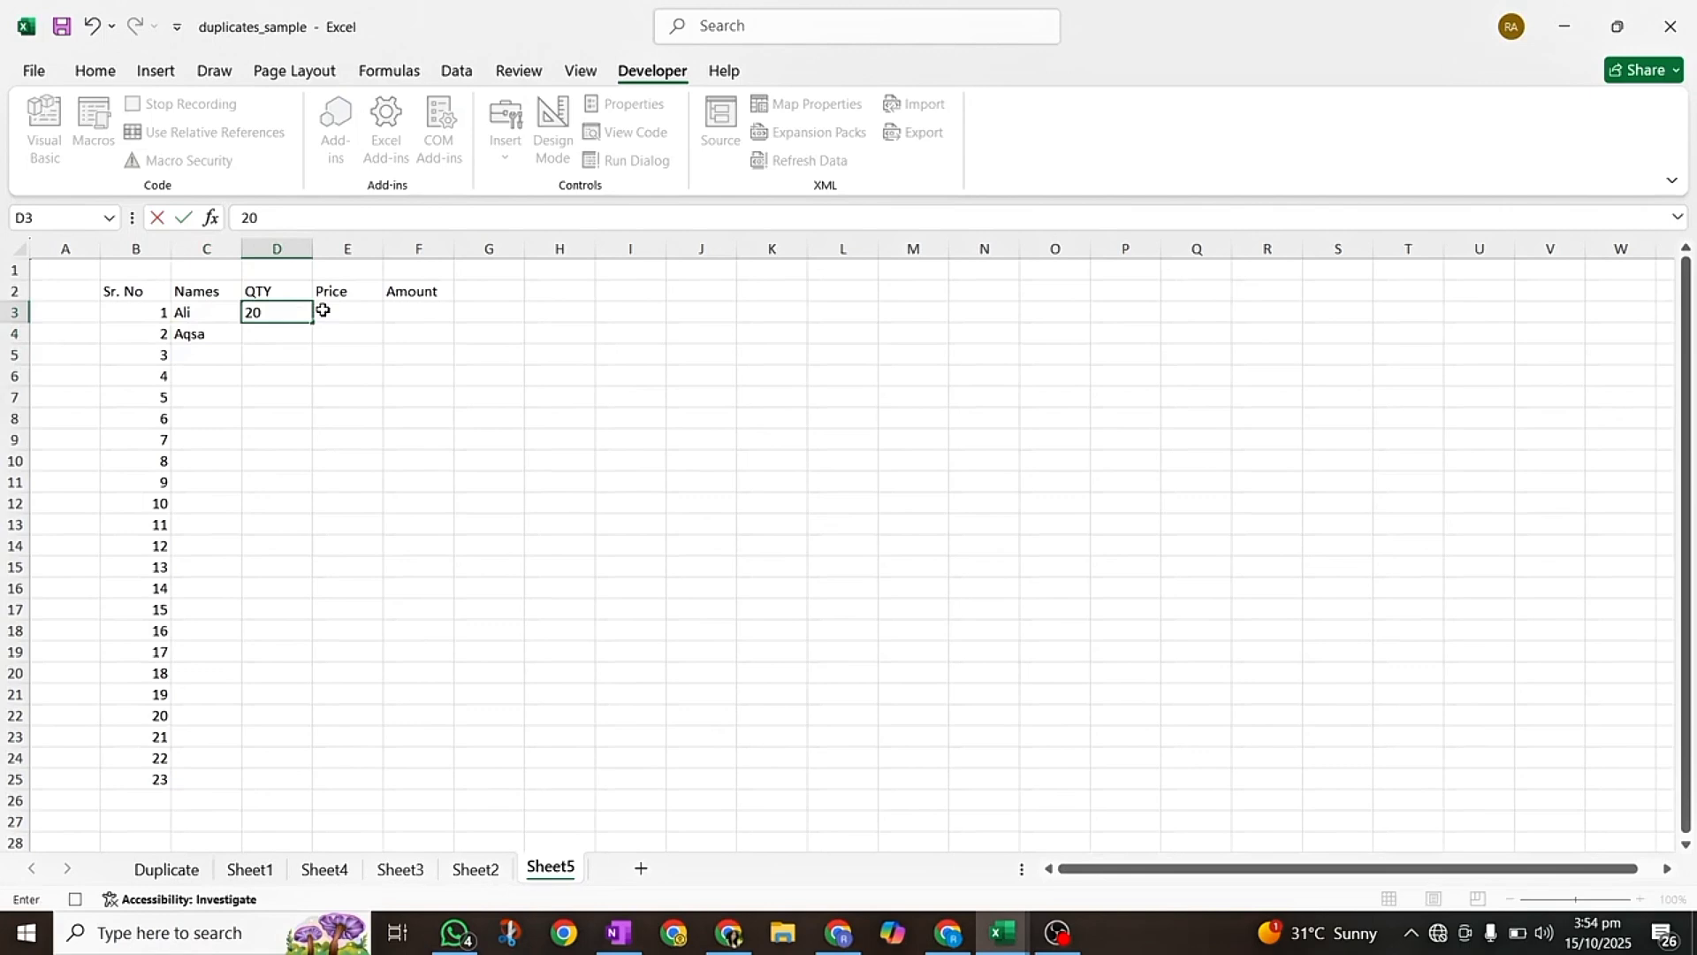
click(323, 311)
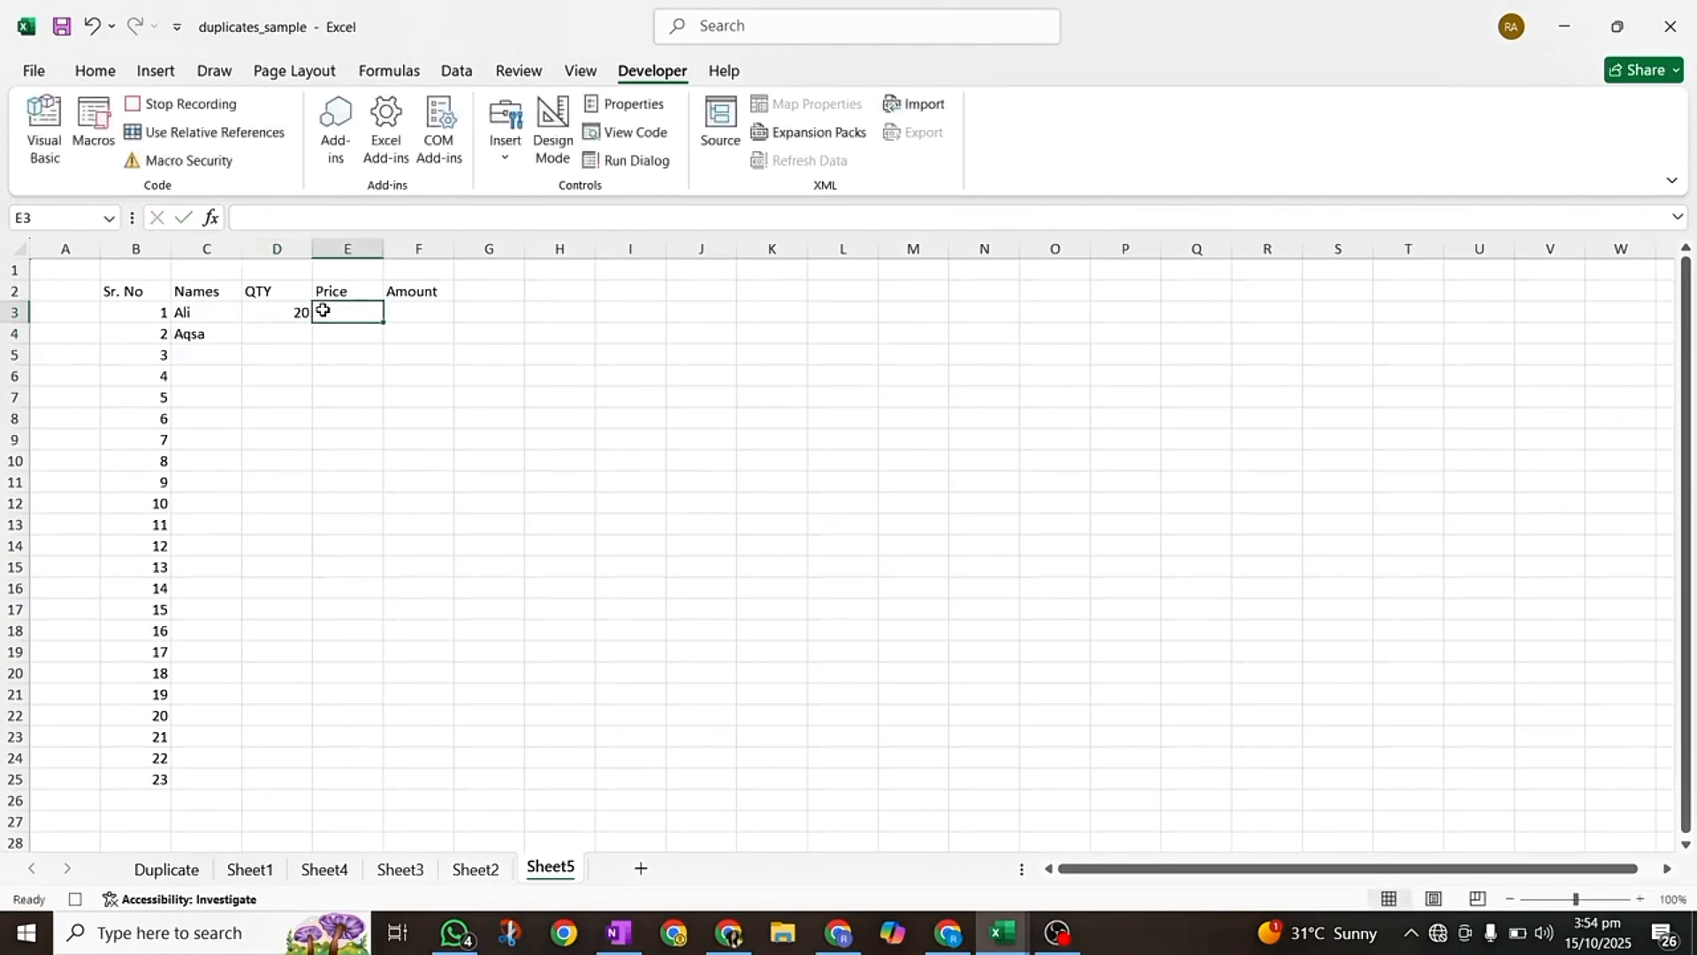
text(500)
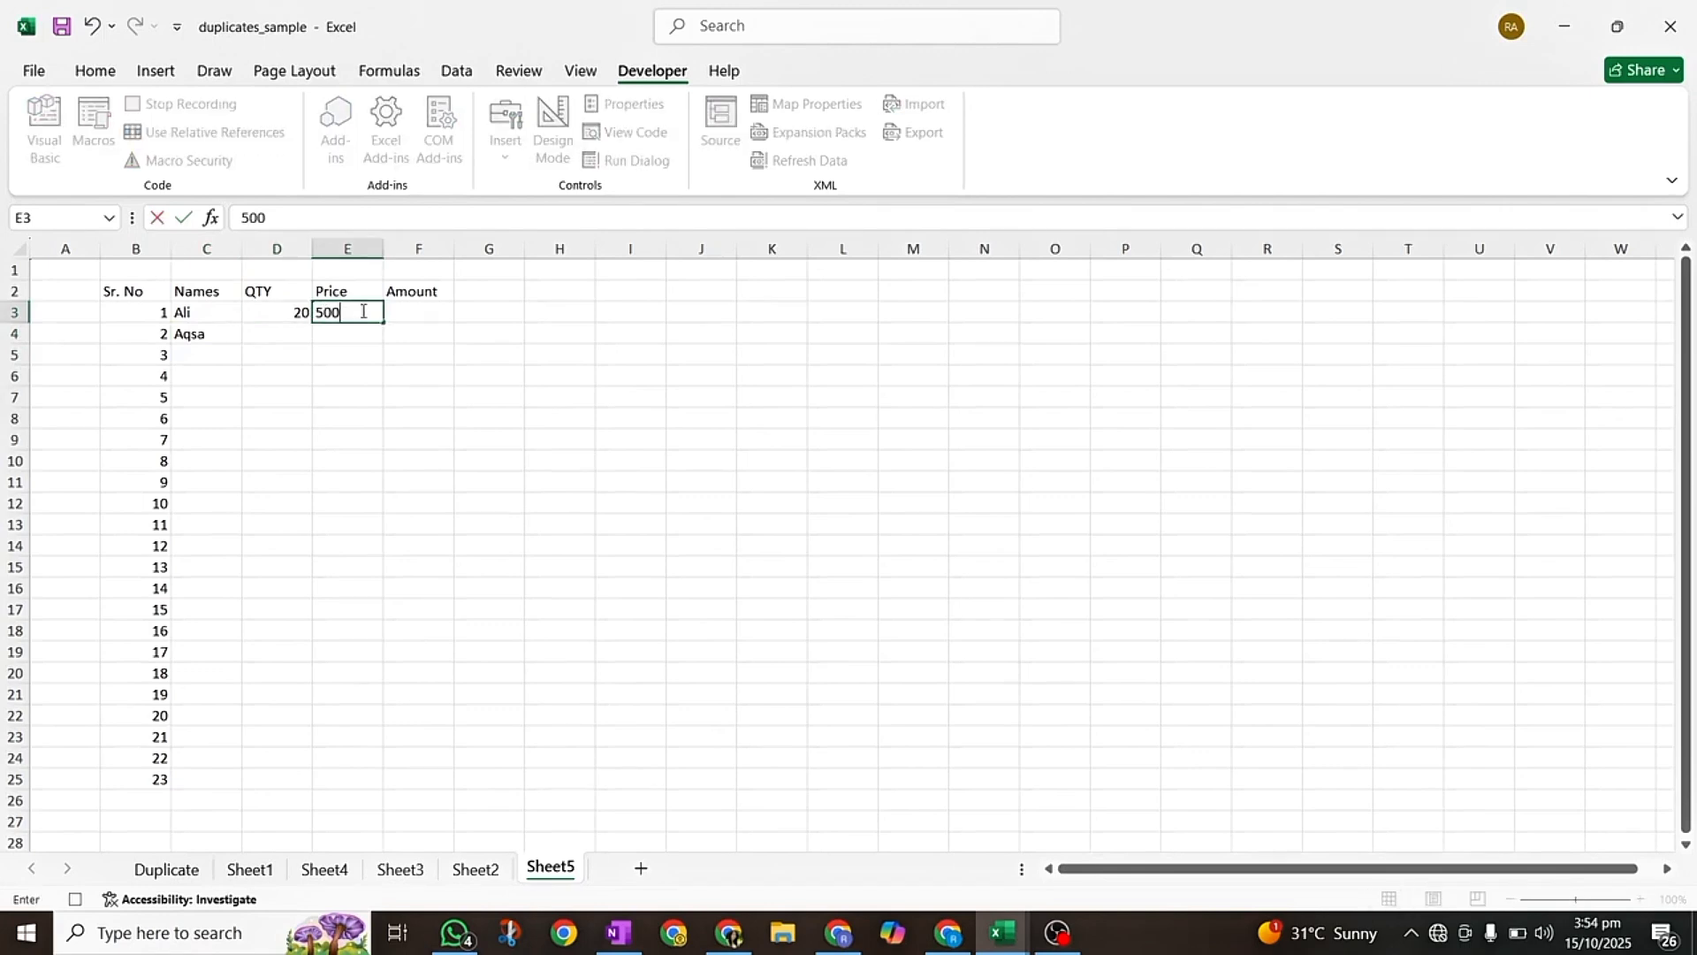
- Calculate the amount in F3 with =D3*E3 and fill the formula down to F25
click(414, 315)
text(=)
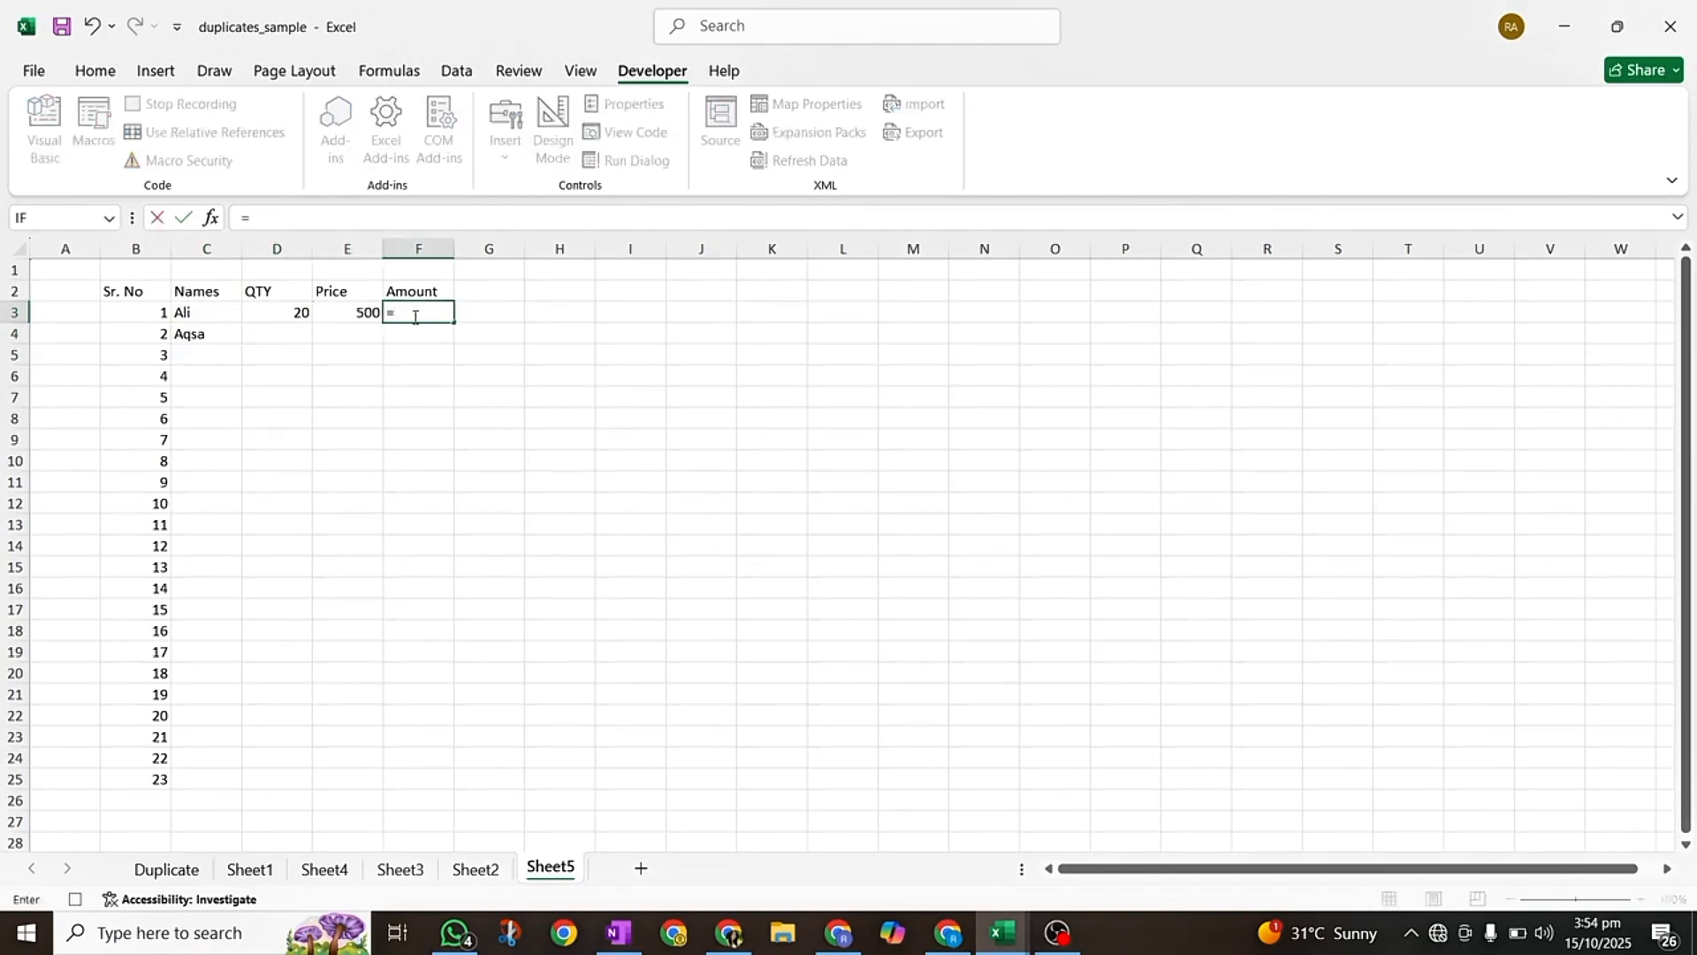
click(285, 318)
text(*)
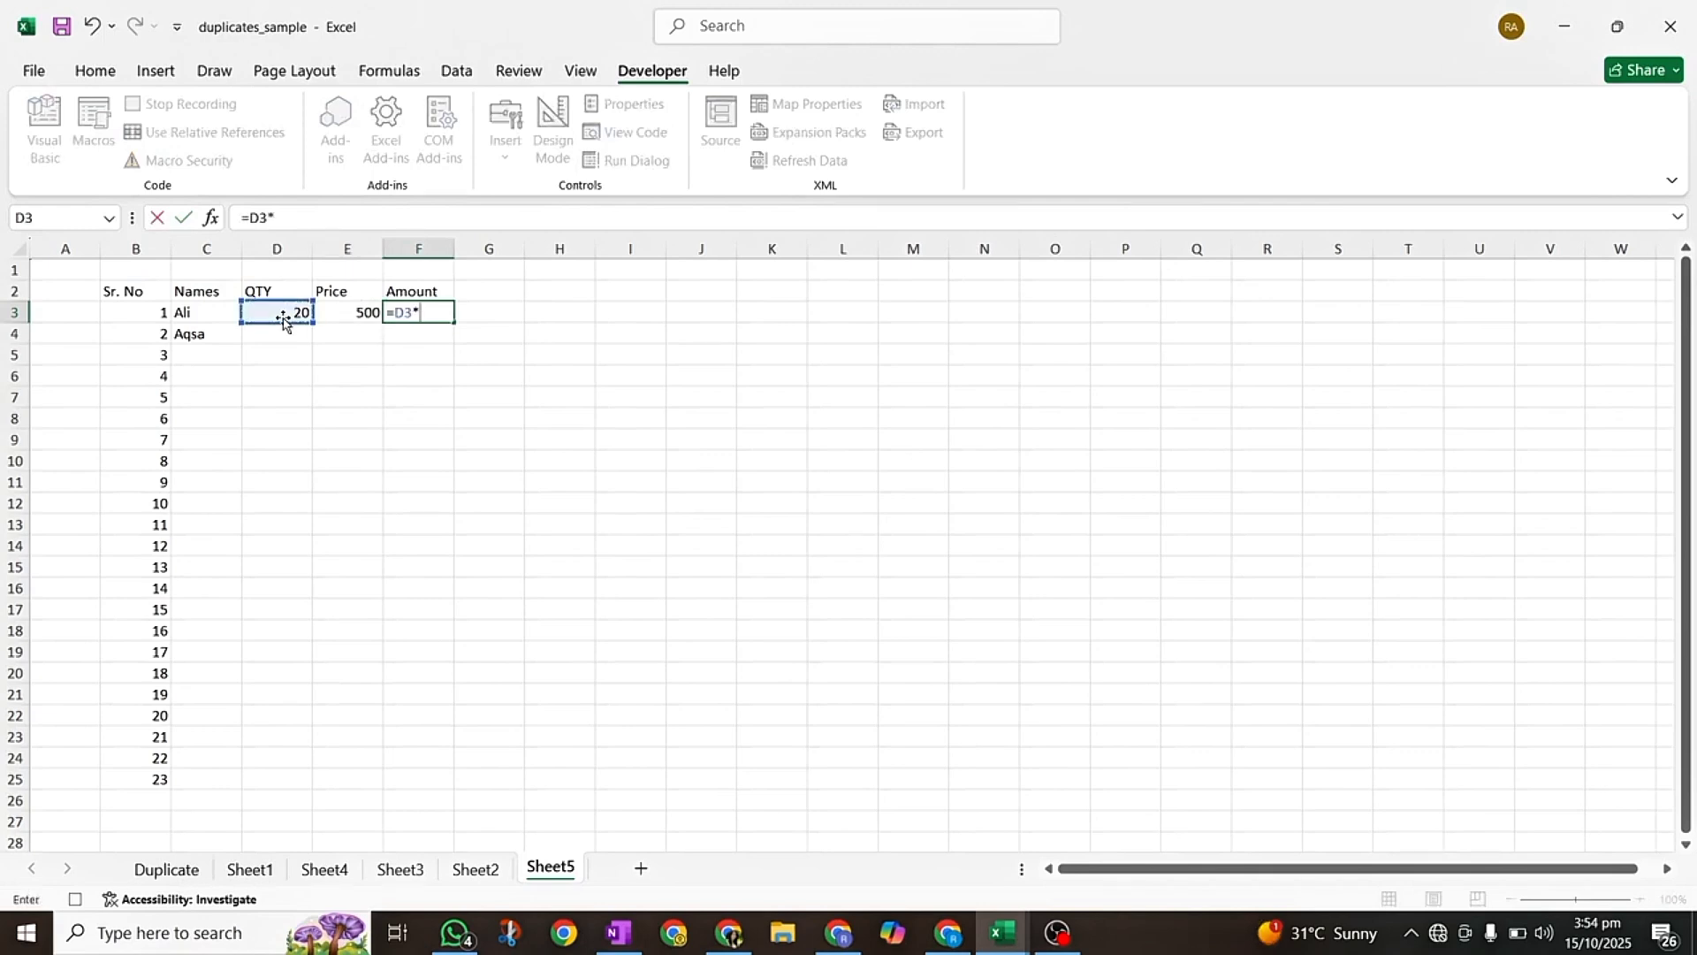
click(337, 311)
key(Return)
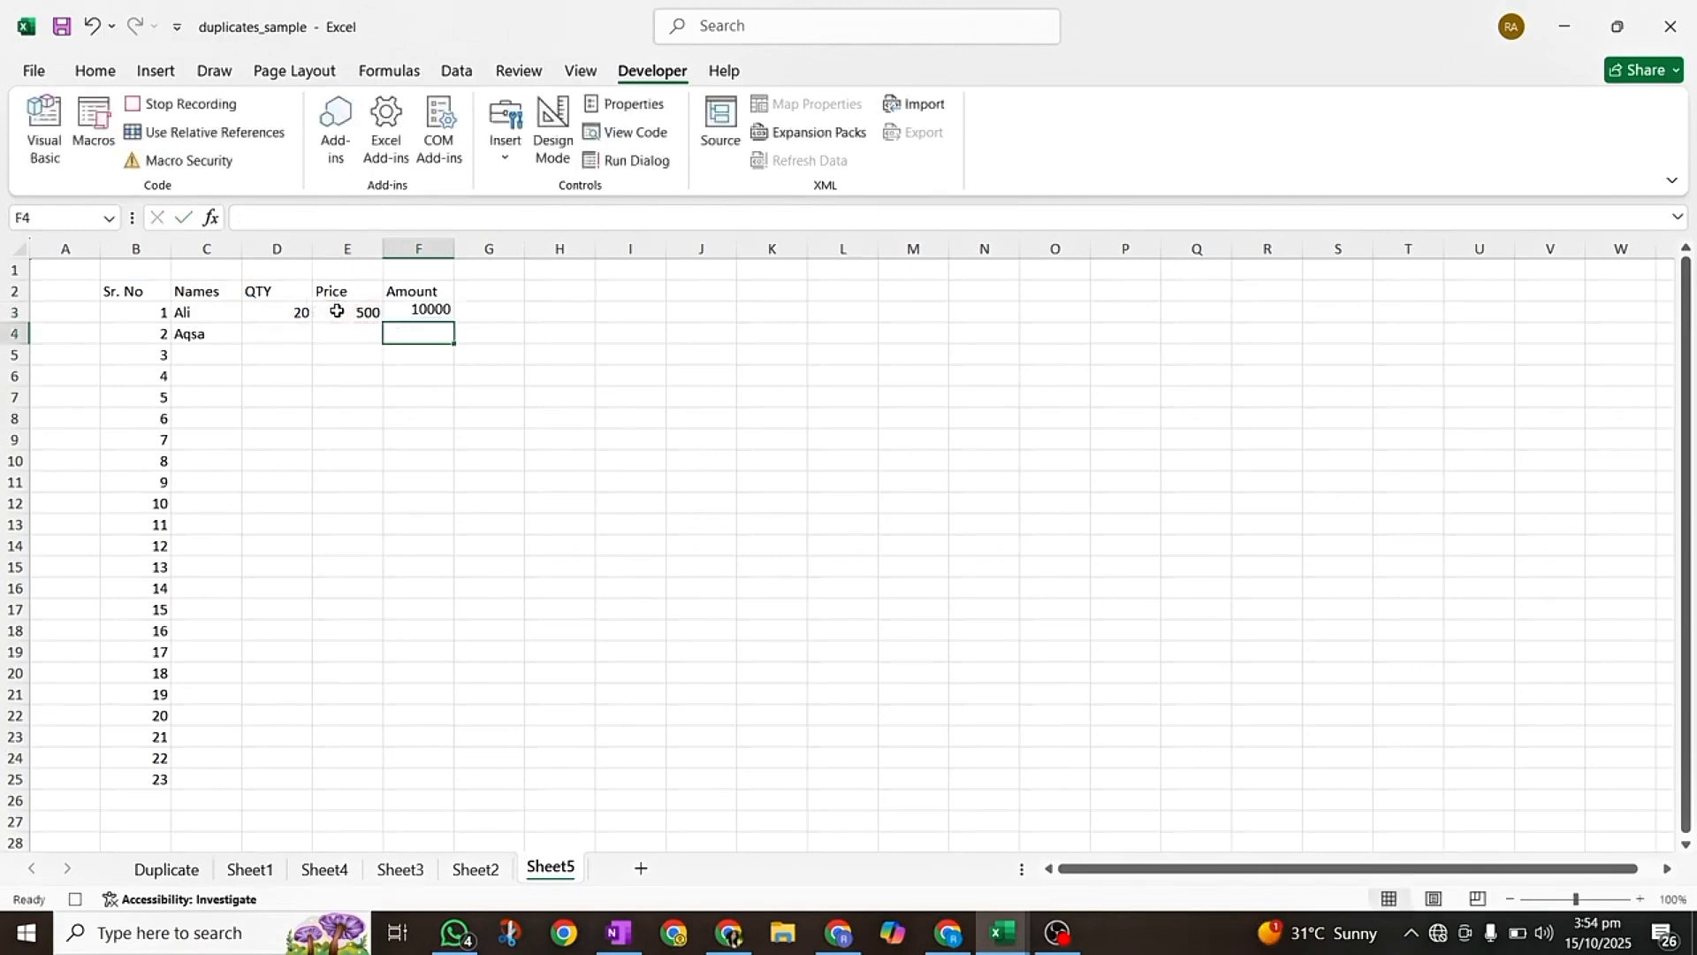
click(421, 309)
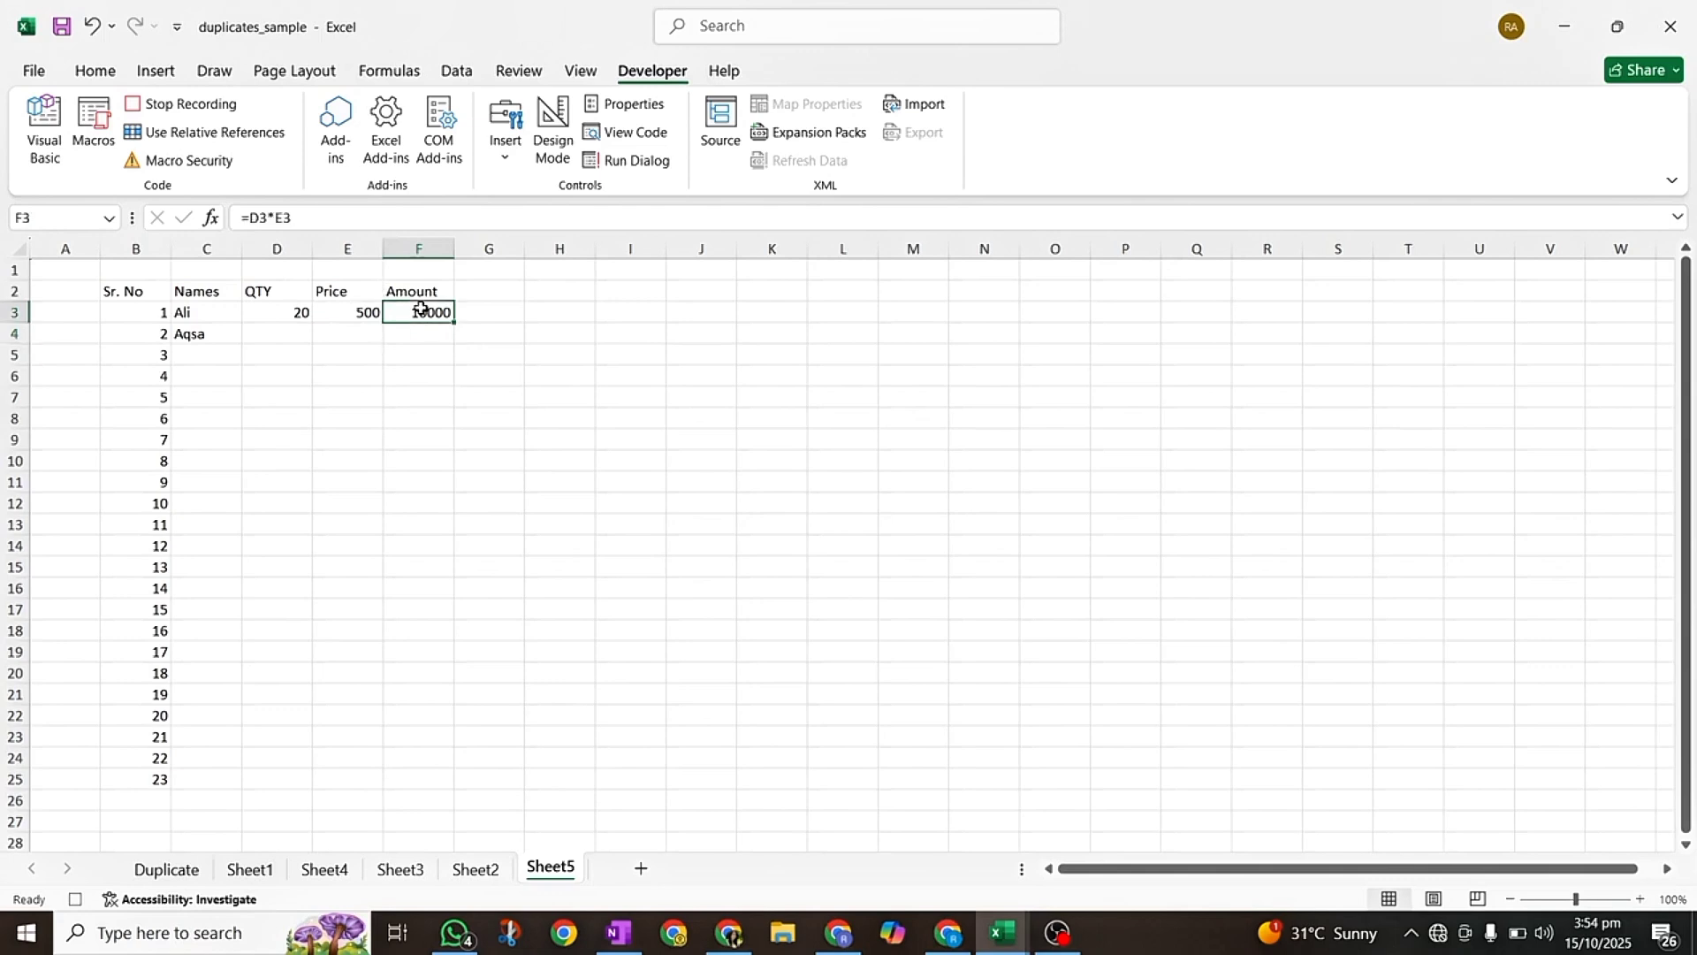
drag(453, 323, 459, 796)
- Convert the range B2:F25 into a table with headers and left-align its contents
click(275, 399)
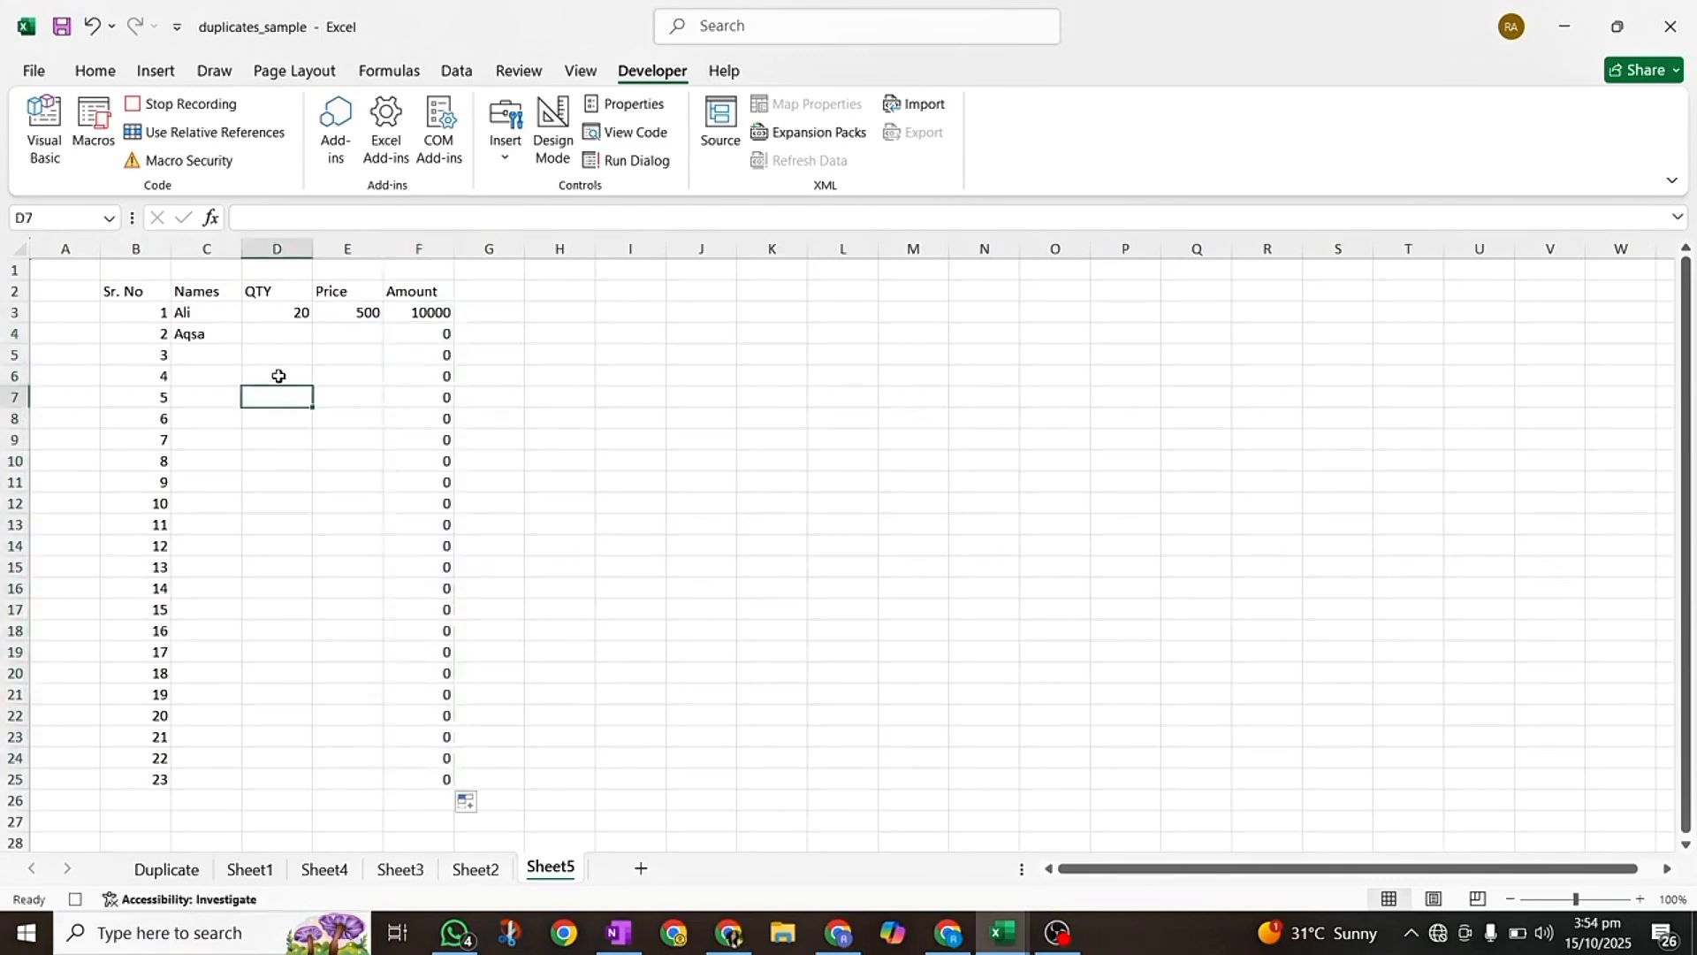
key(ctrl+a)
click(262, 370)
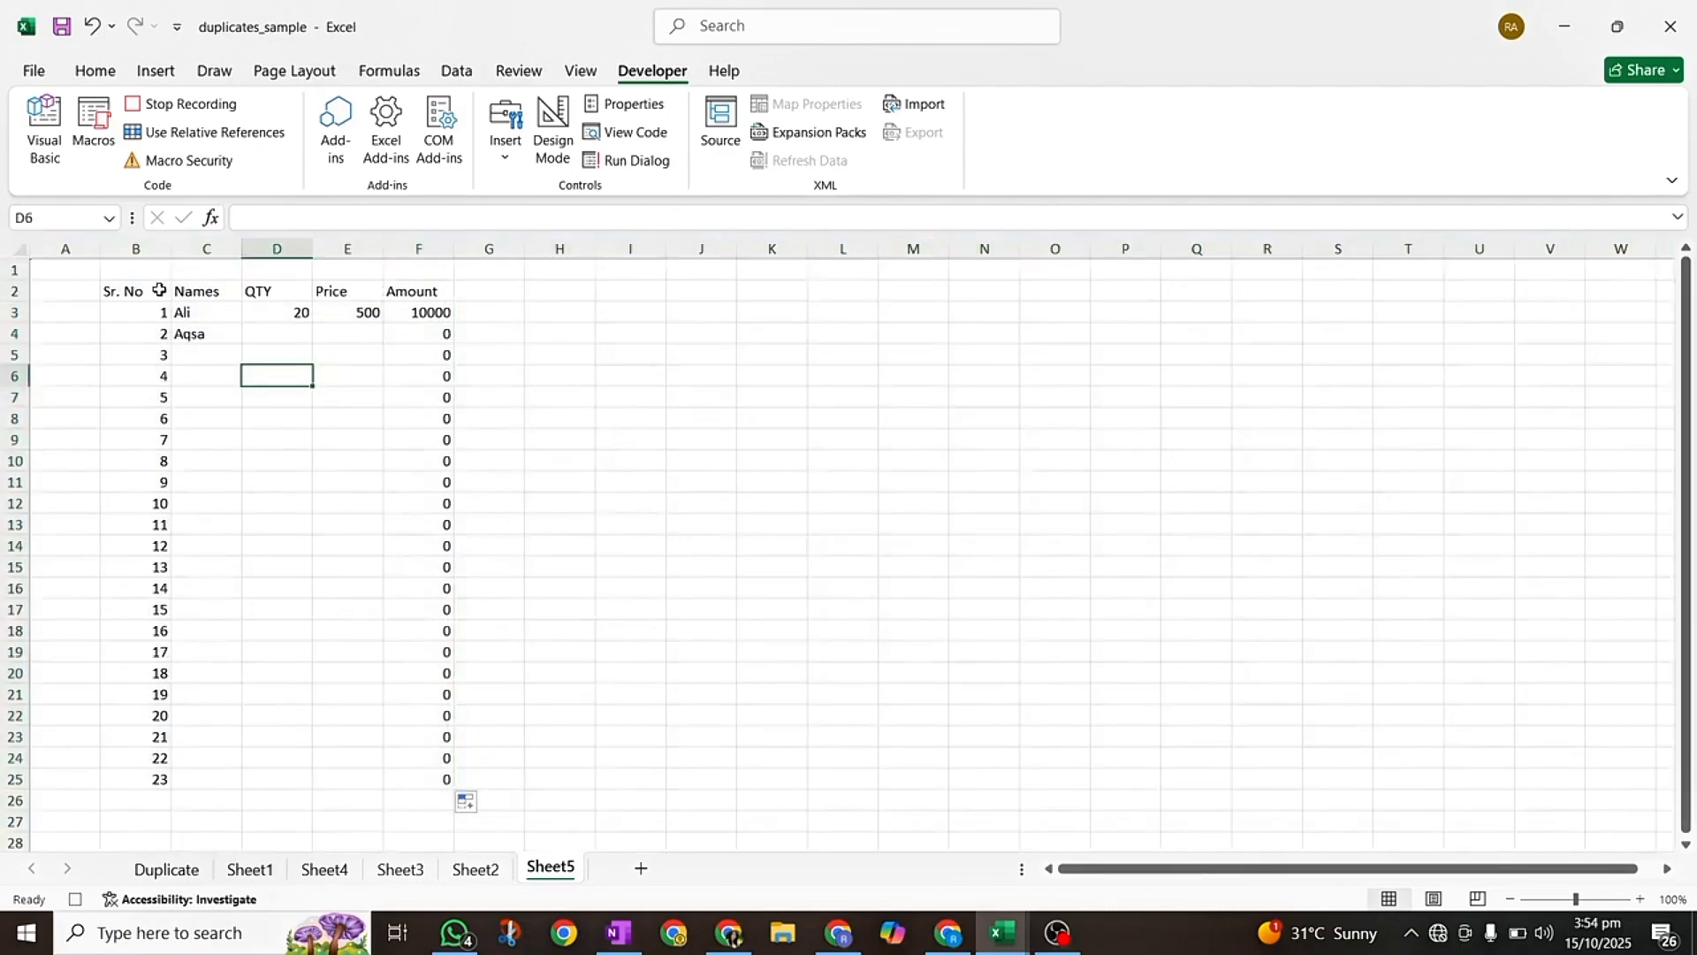
click(159, 290)
key(ctrl+a)
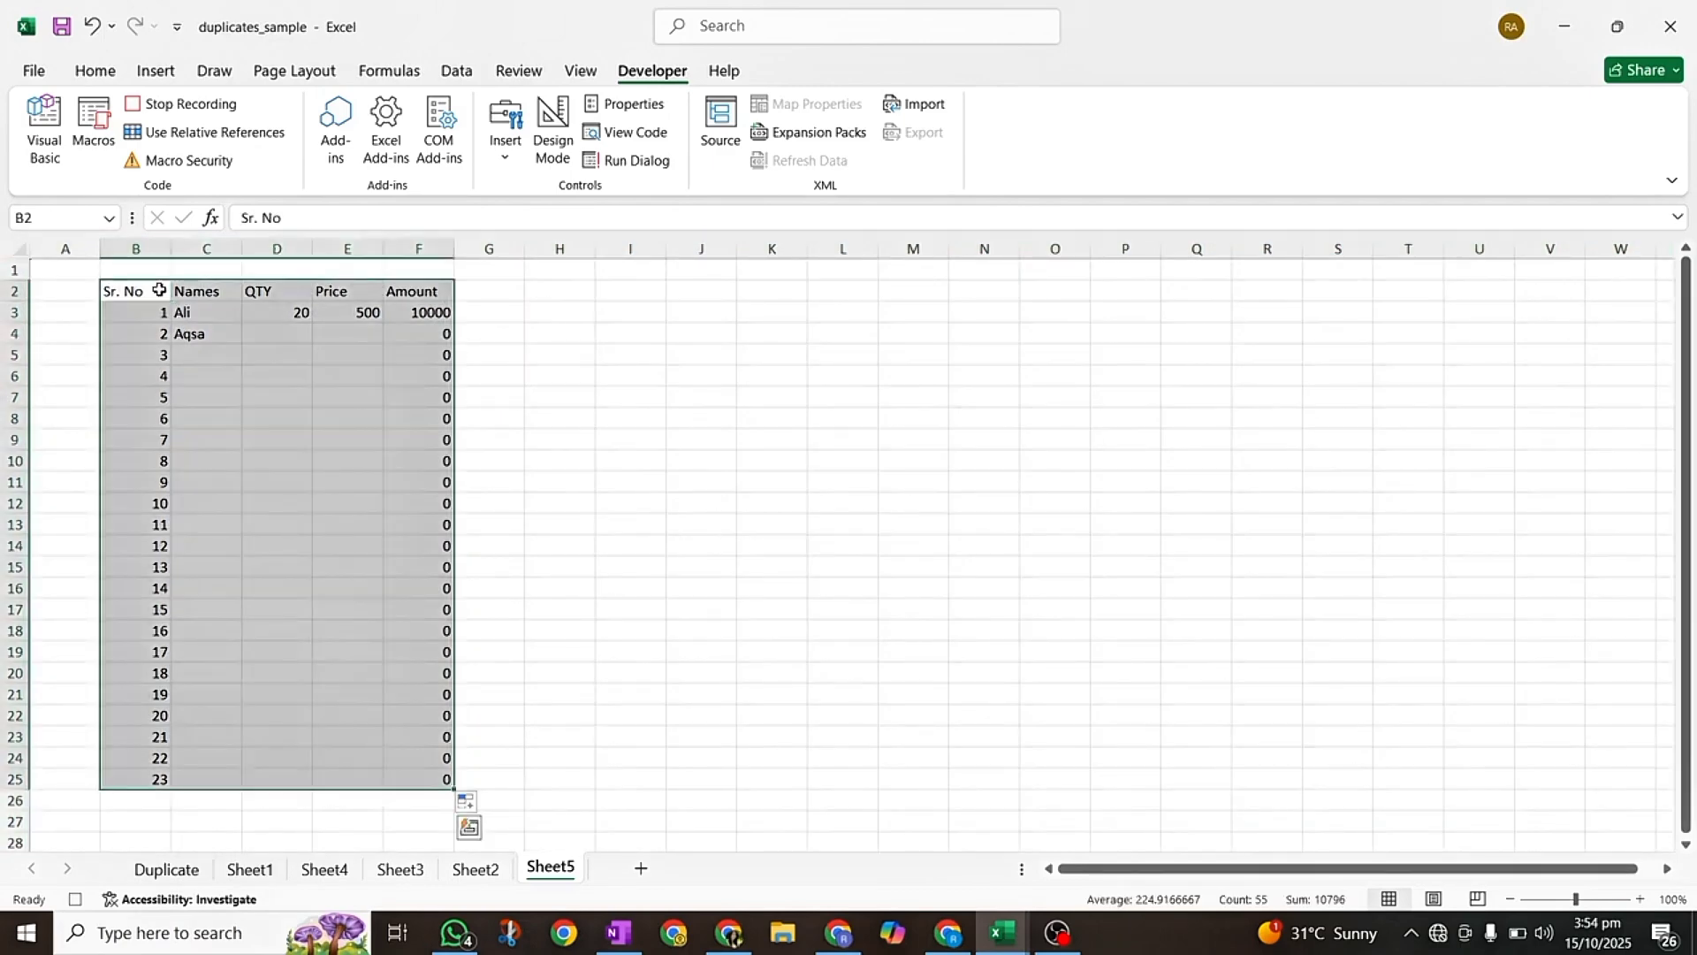
key(ctrl+t)
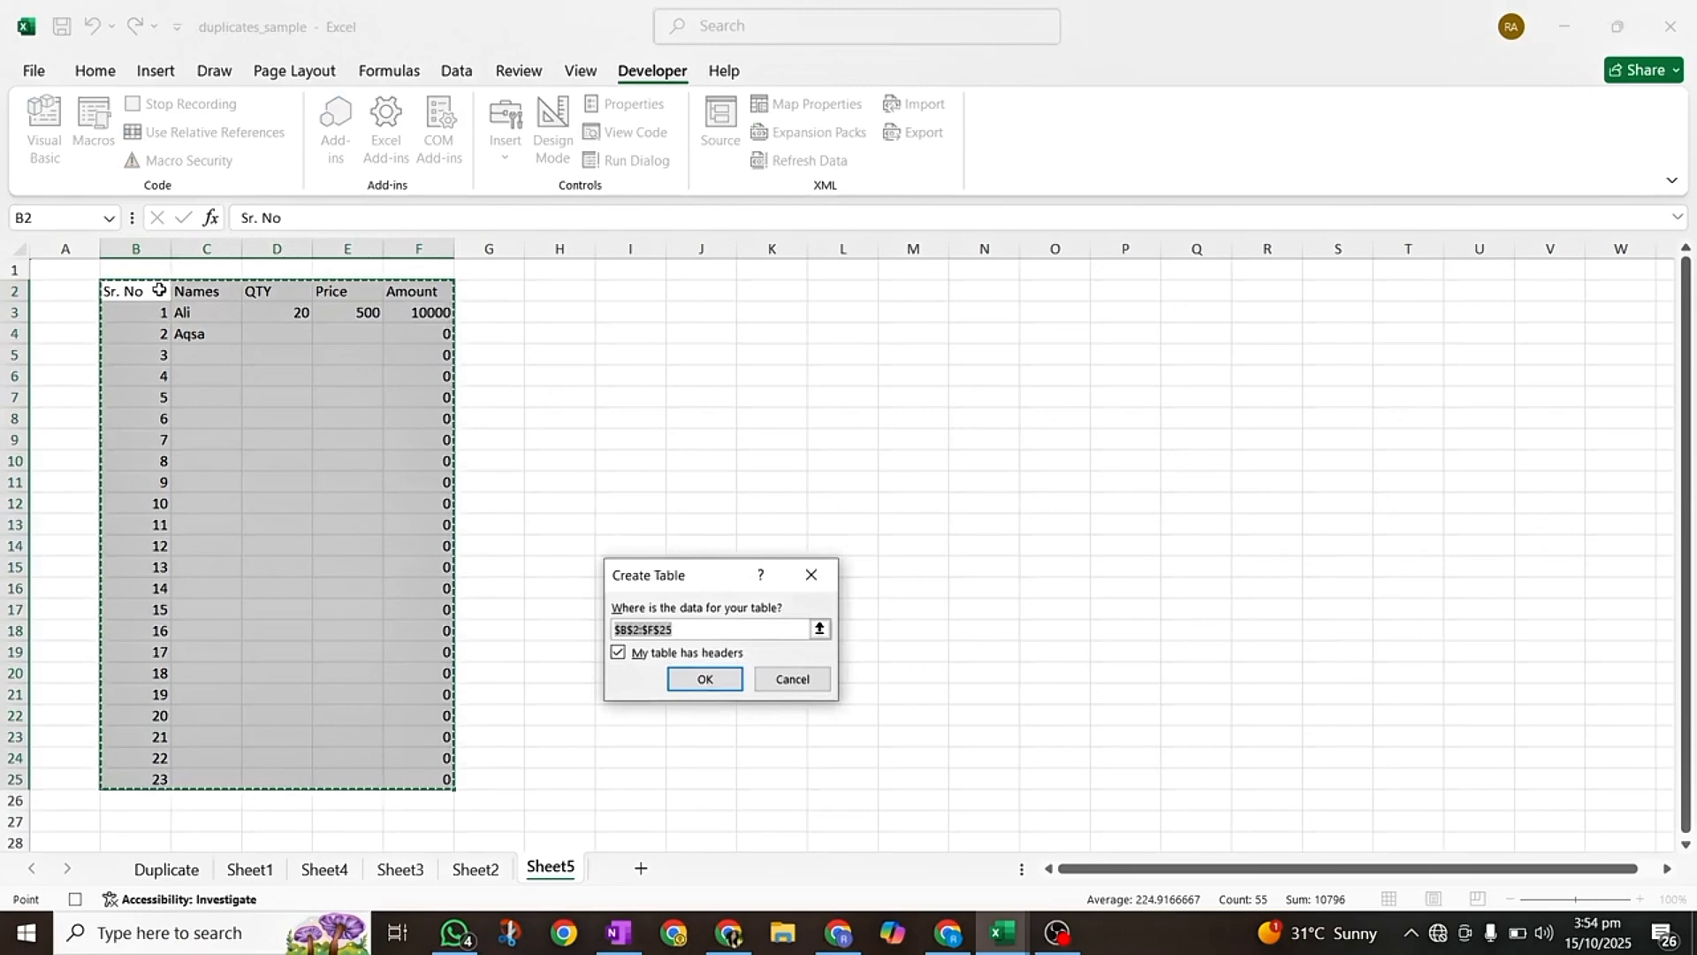
click(705, 679)
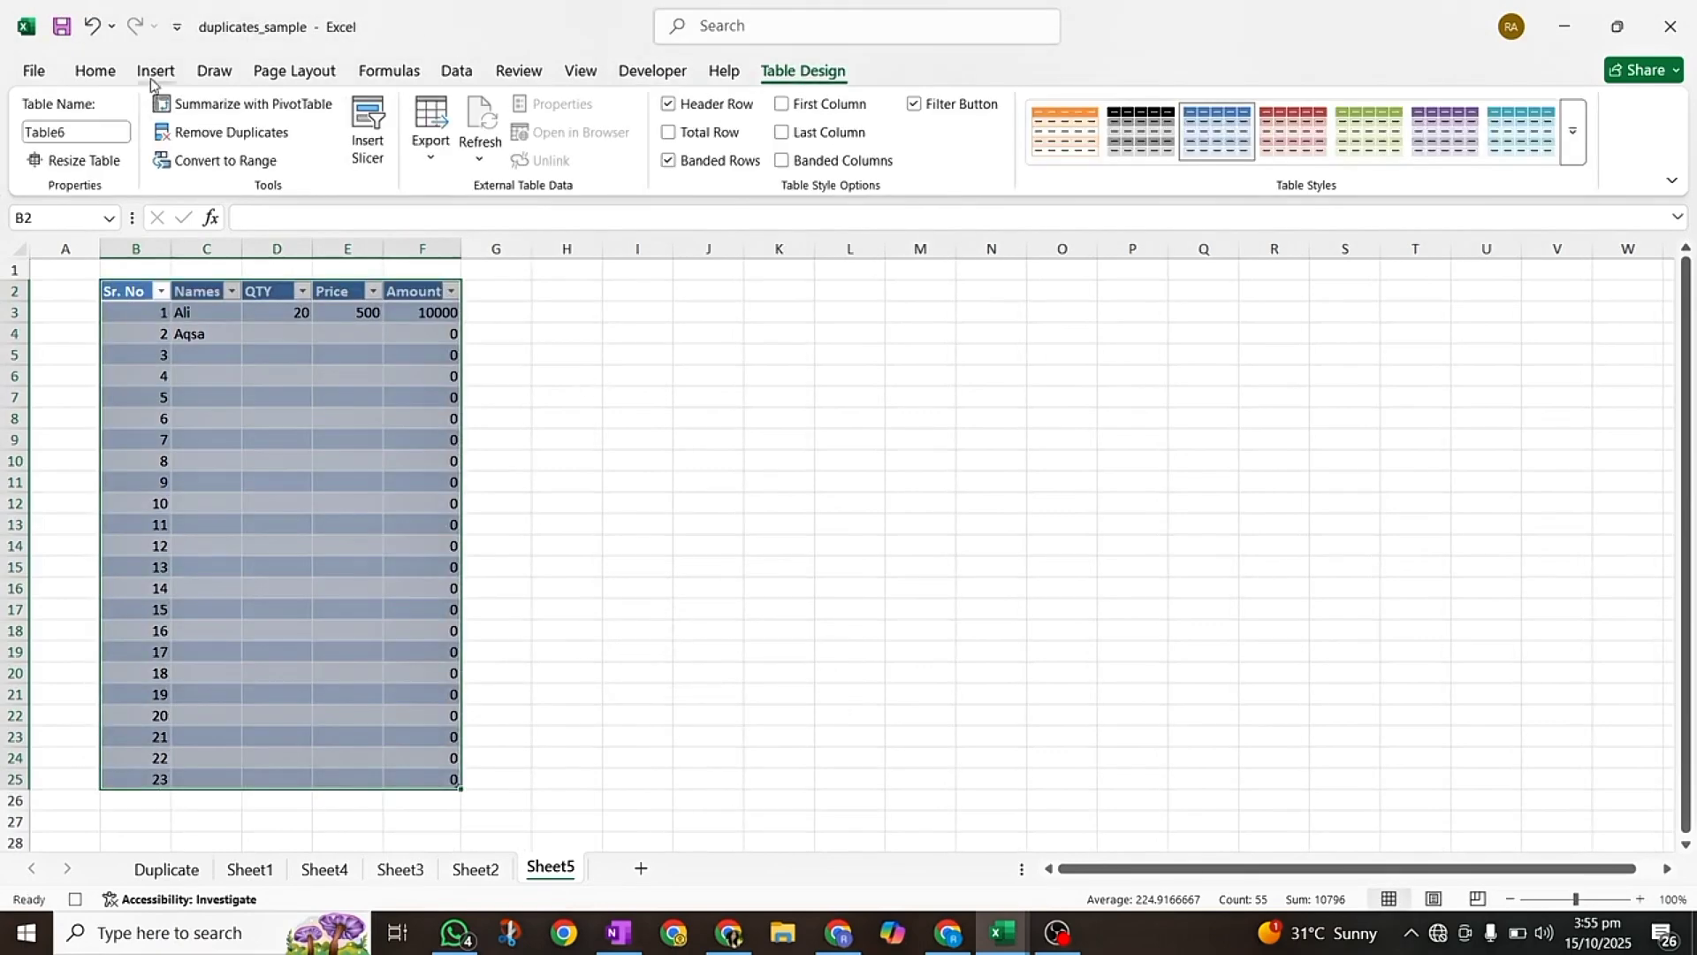
click(93, 70)
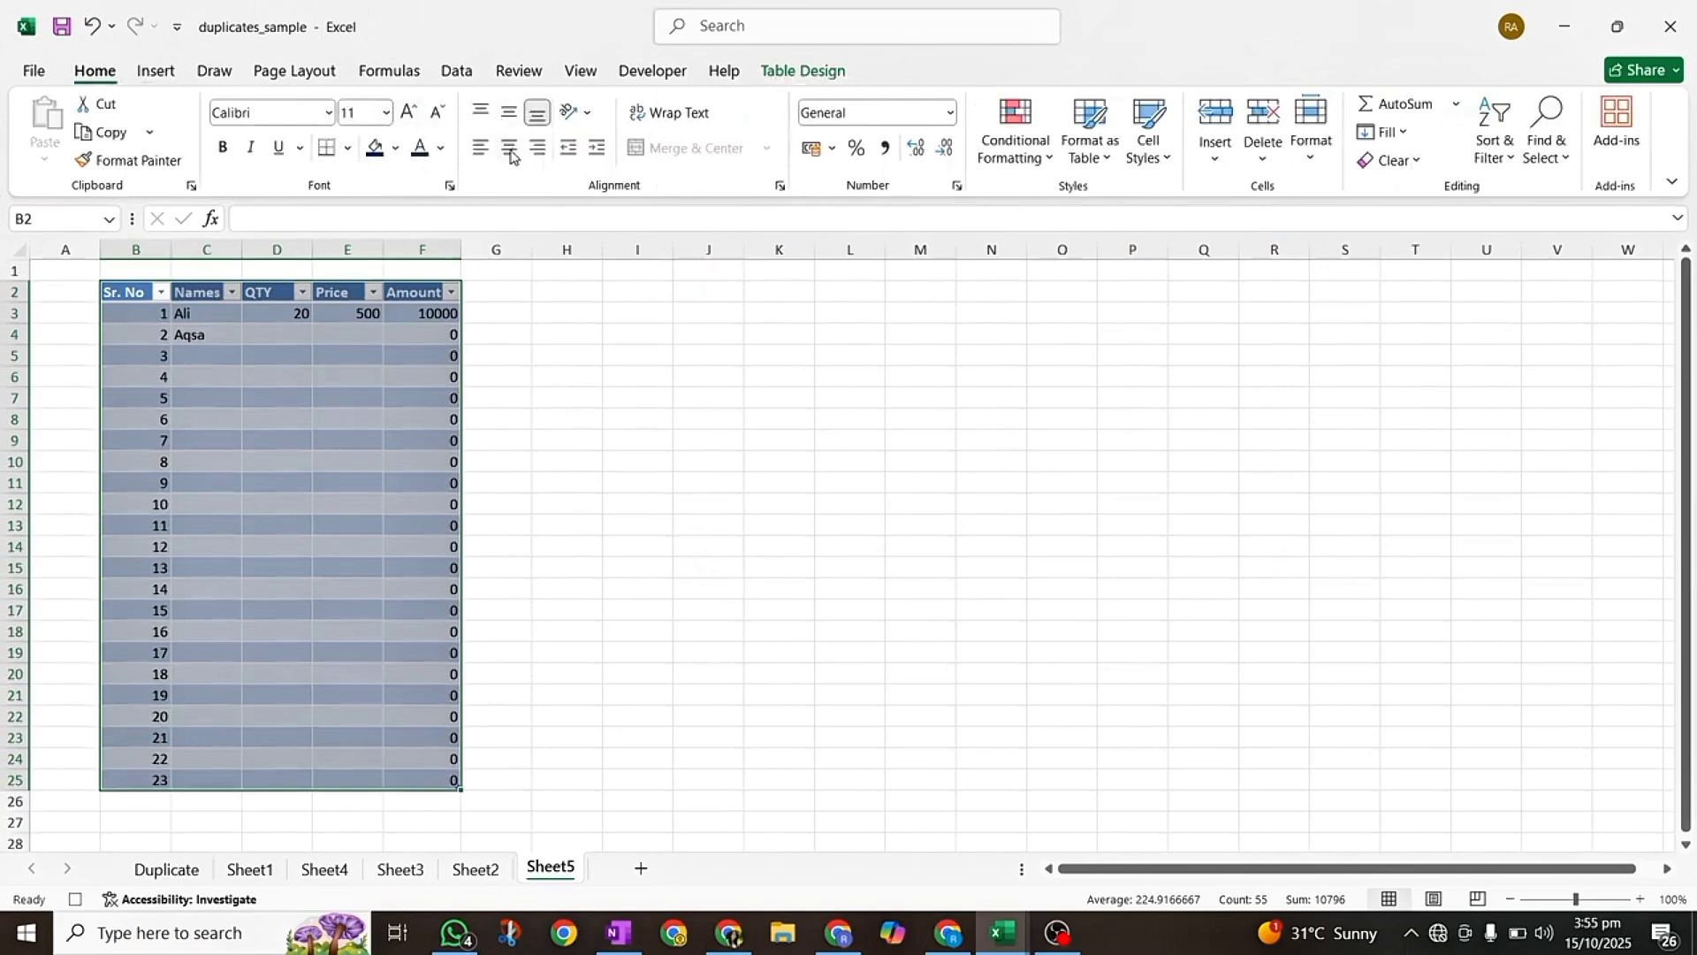
click(482, 150)
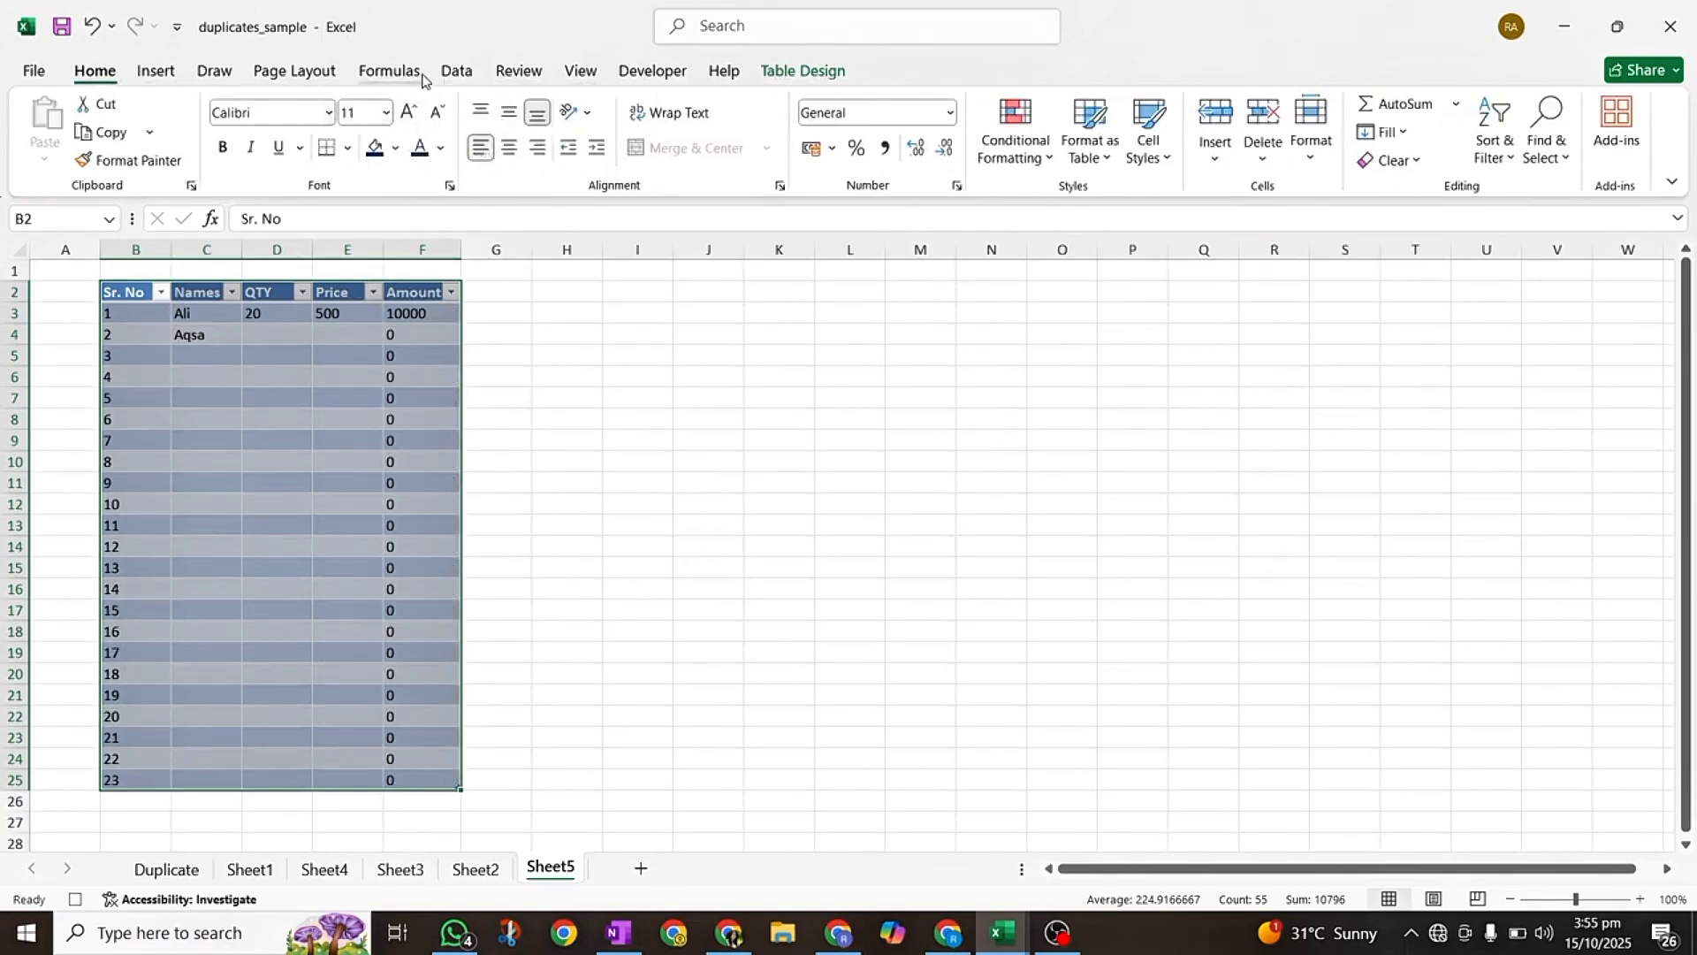
- Stop recording the macro and add a new worksheet
click(655, 71)
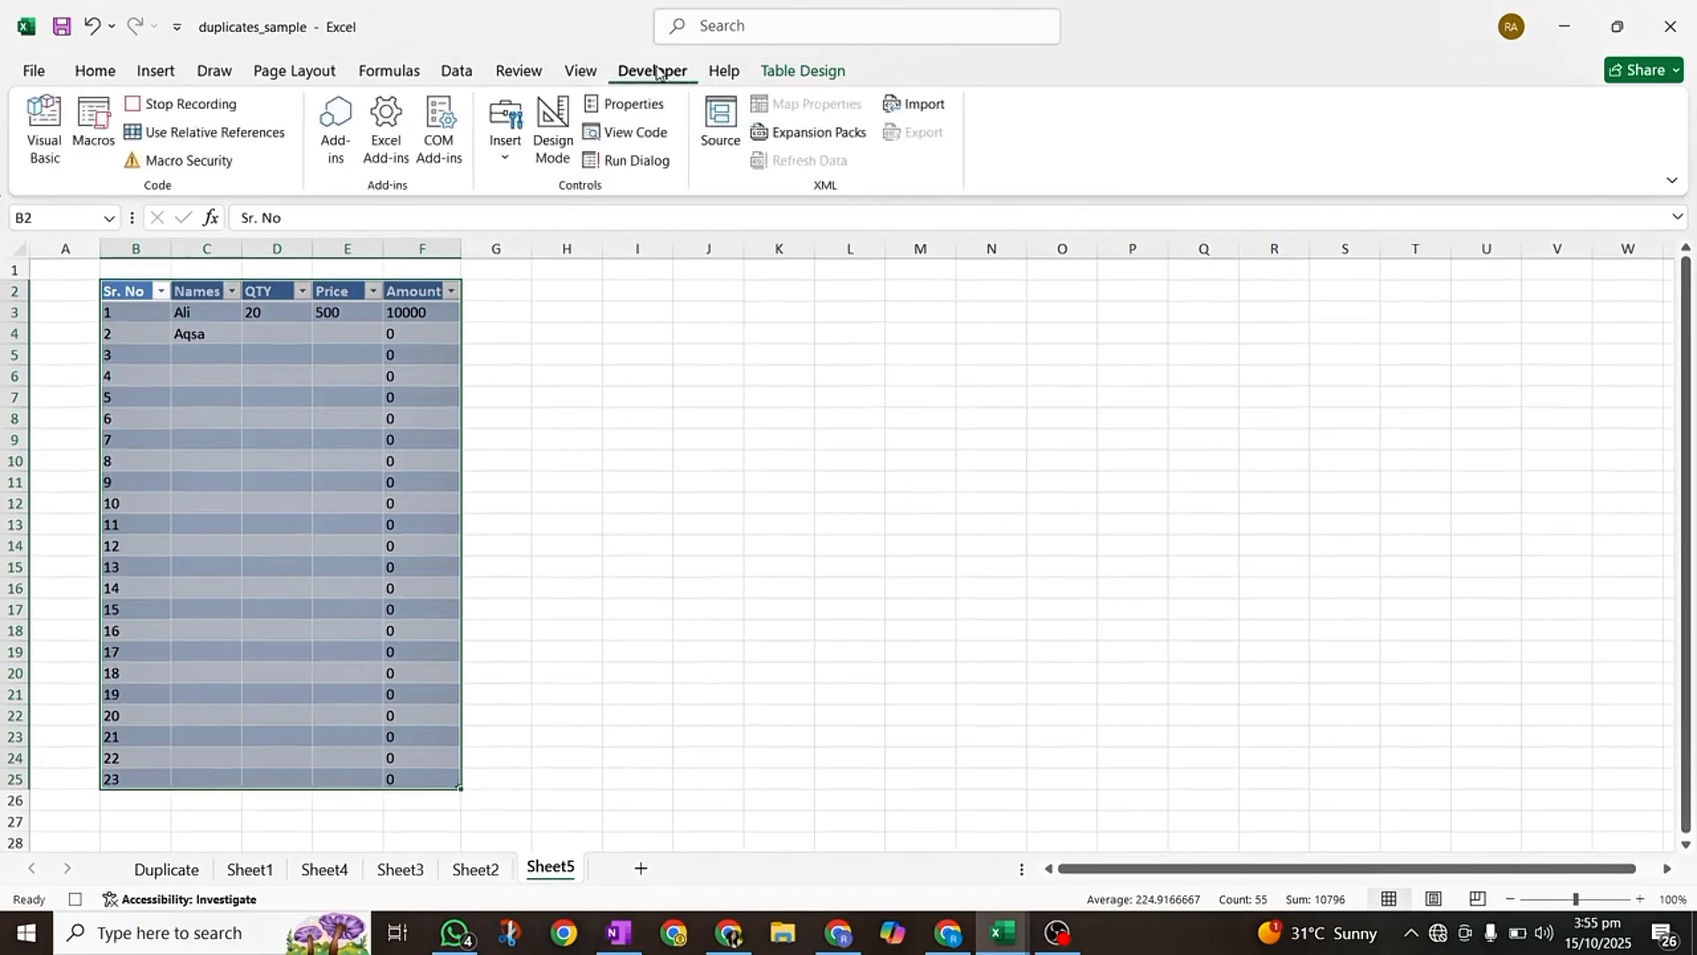
click(188, 105)
click(642, 871)
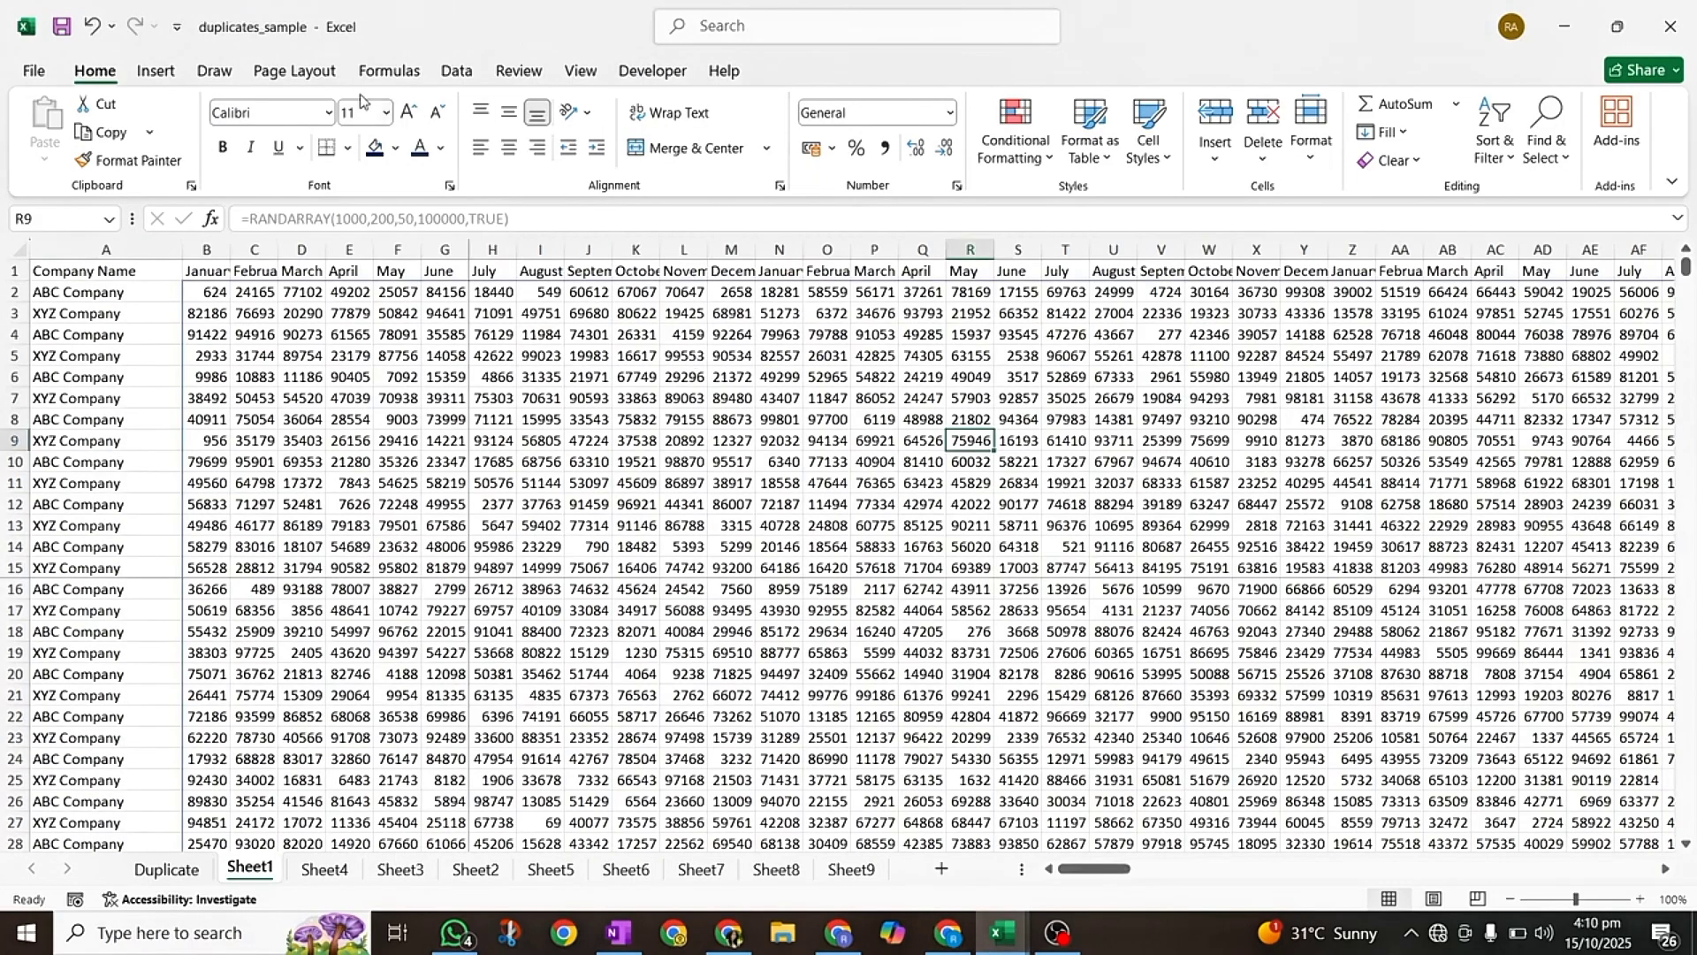
- Open the ribbon customization settings in Excel Options and list the Commands Not in the Ribbon
click(665, 78)
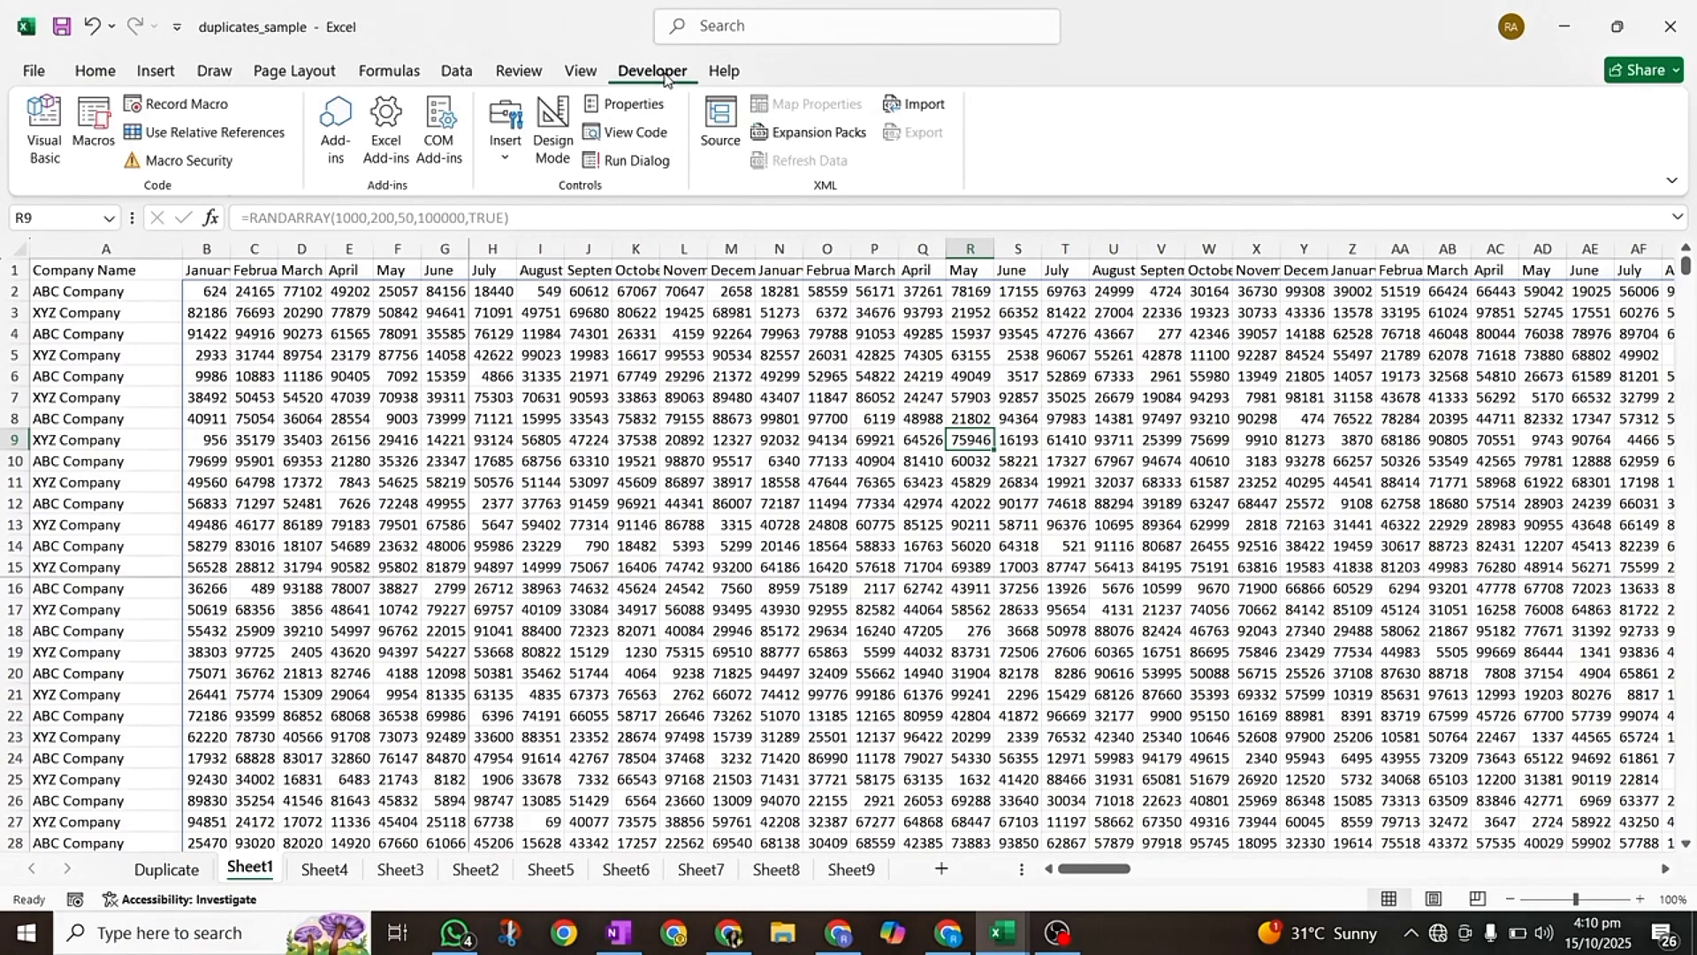
click(512, 297)
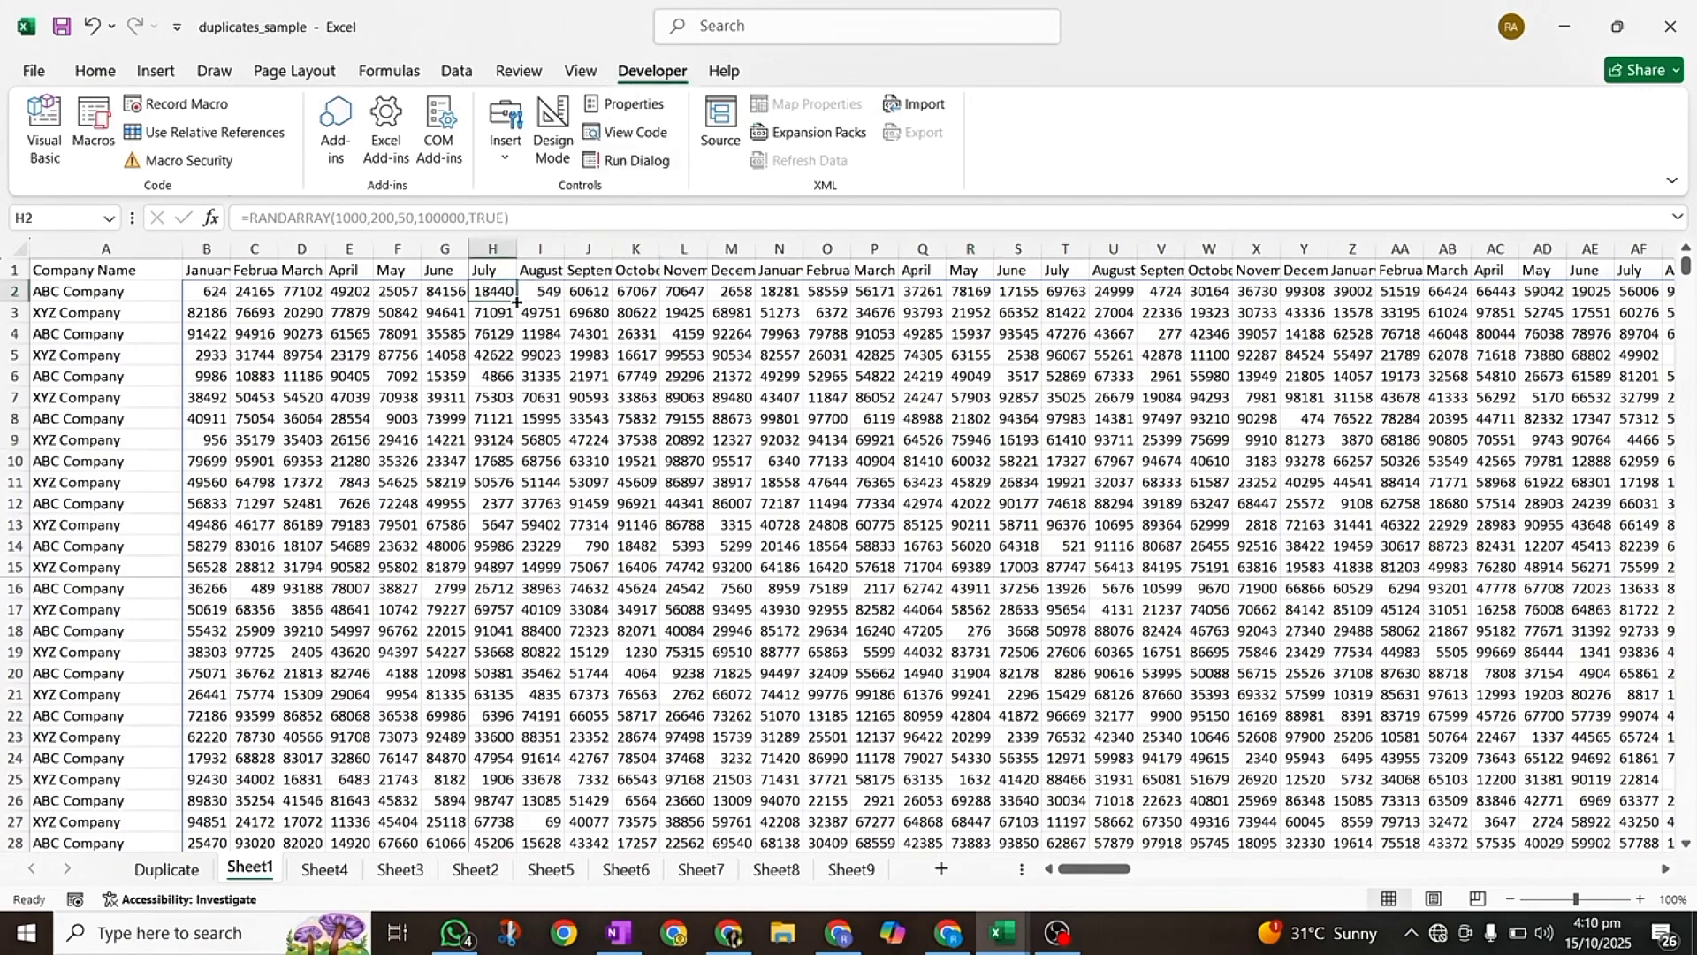
click(38, 71)
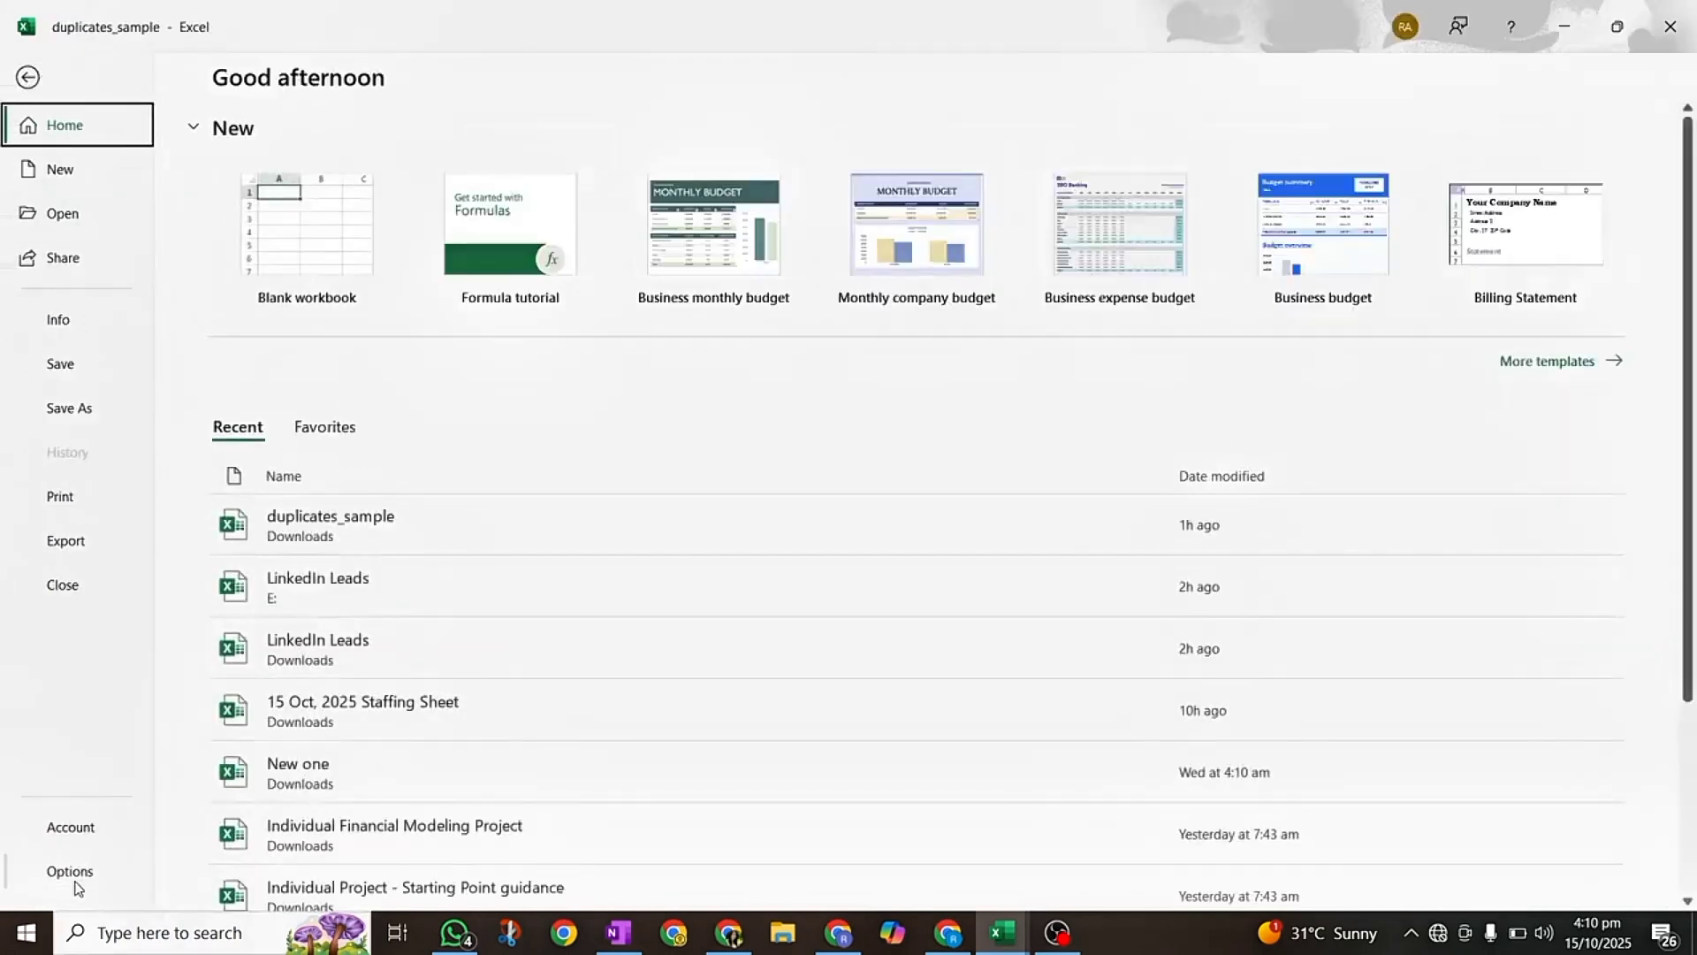
key(Escape)
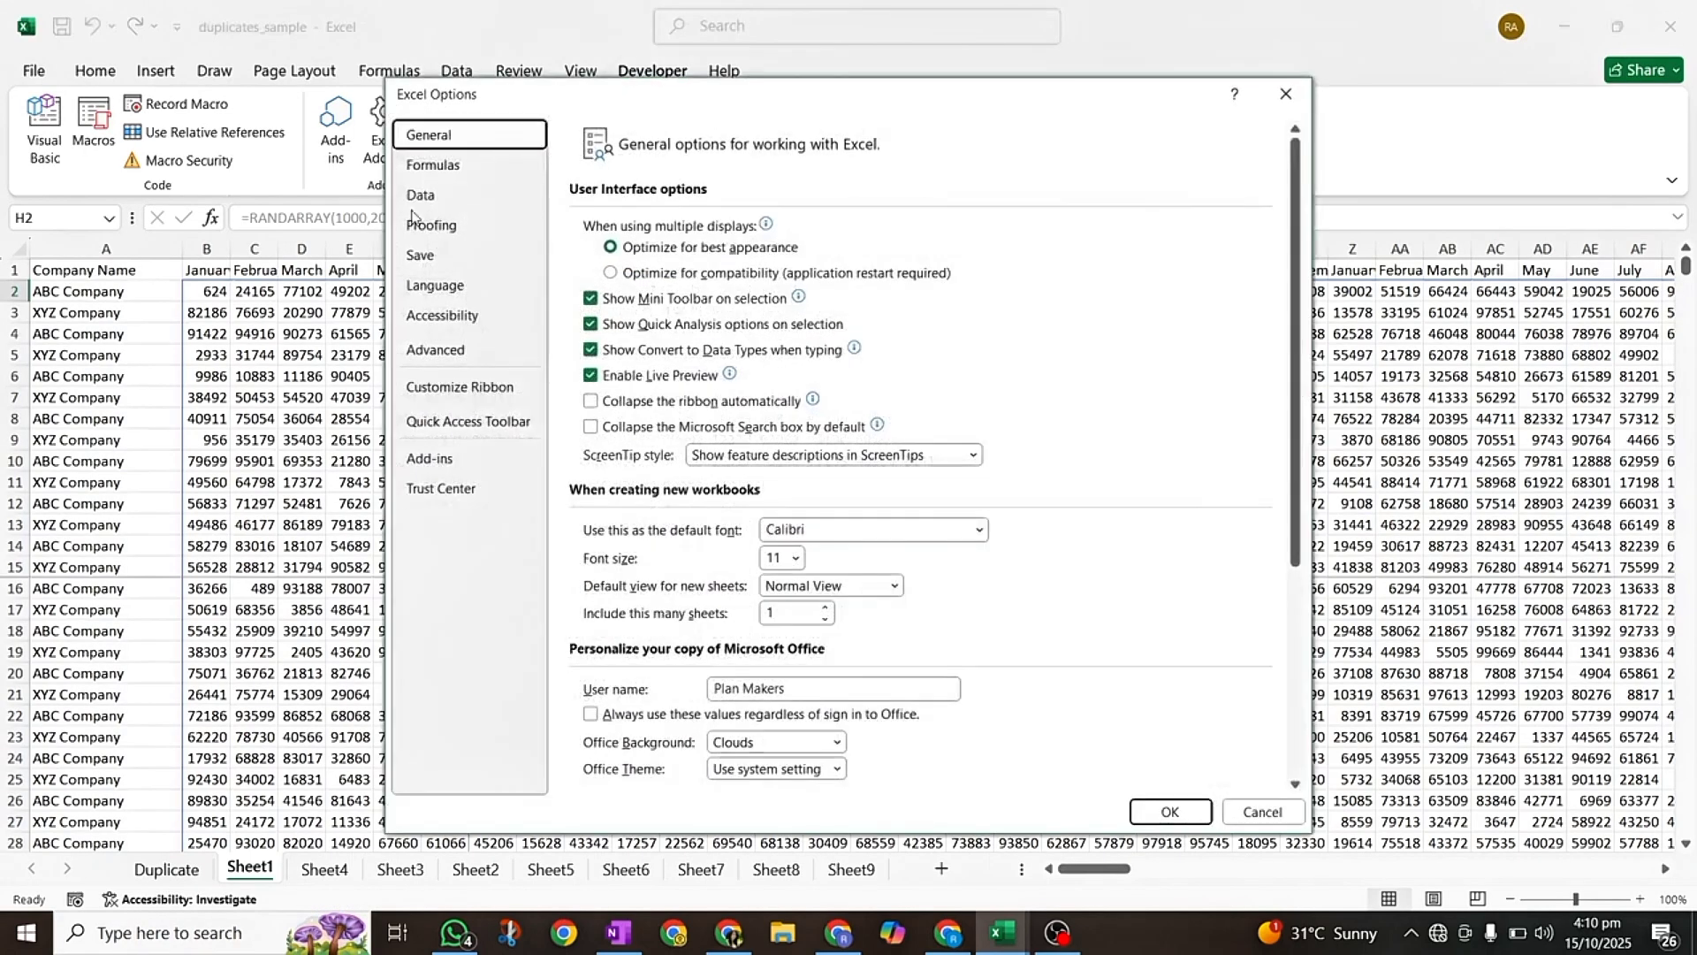
click(432, 394)
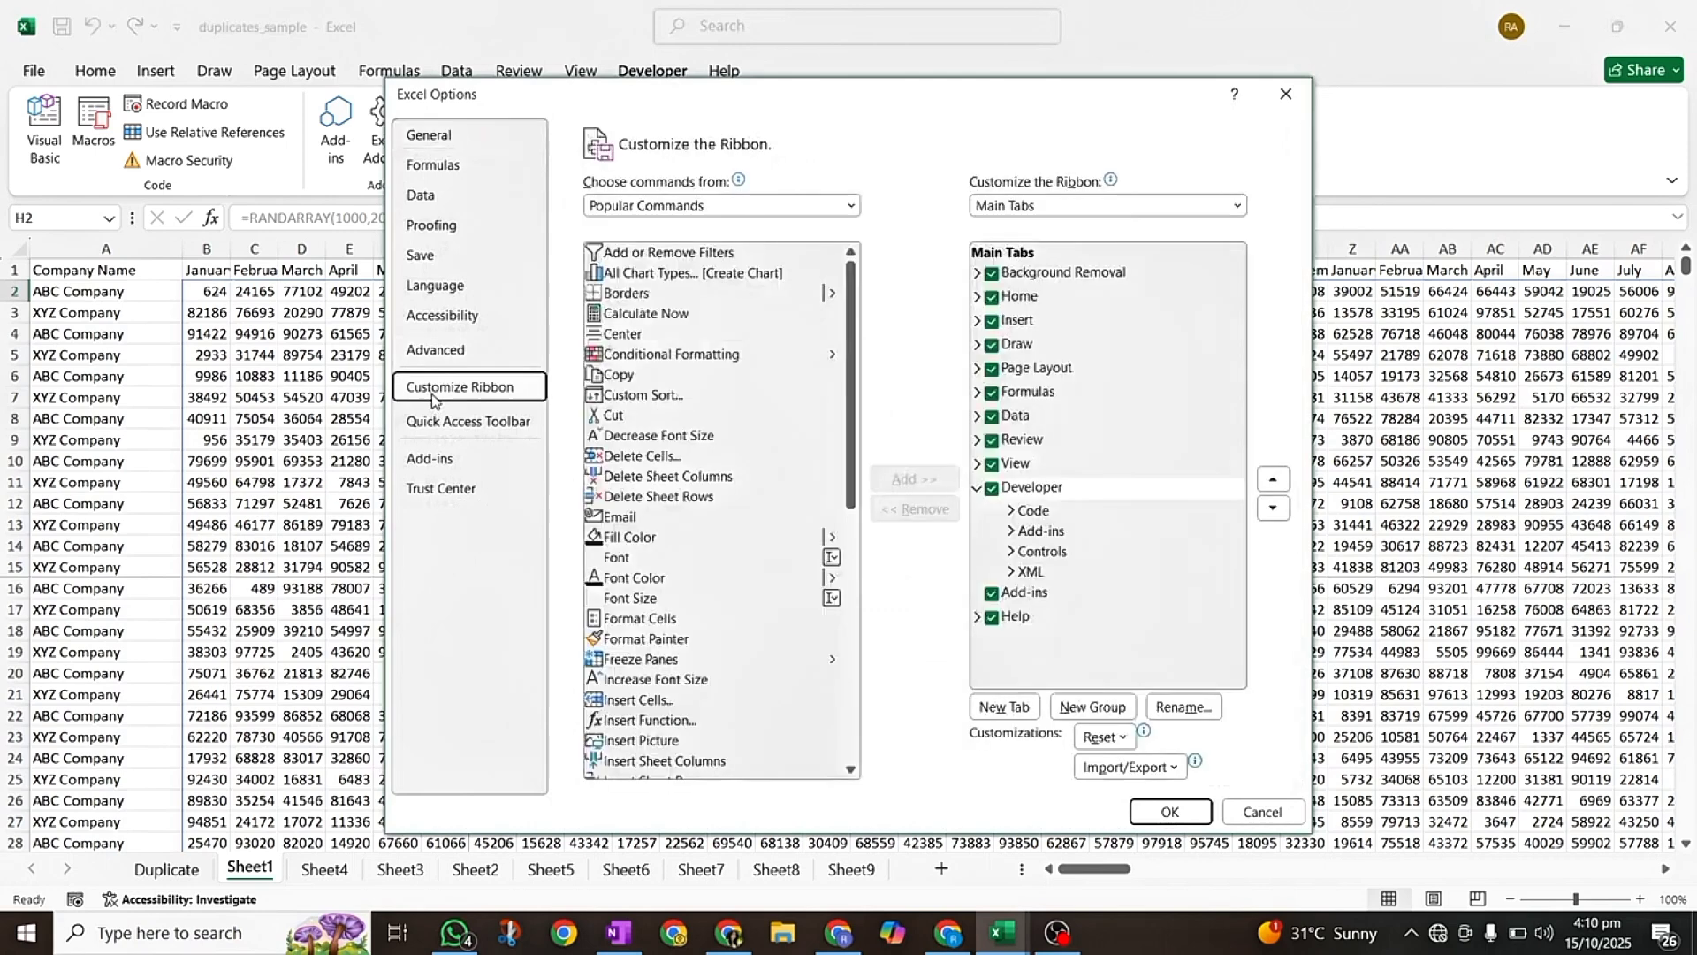
click(852, 206)
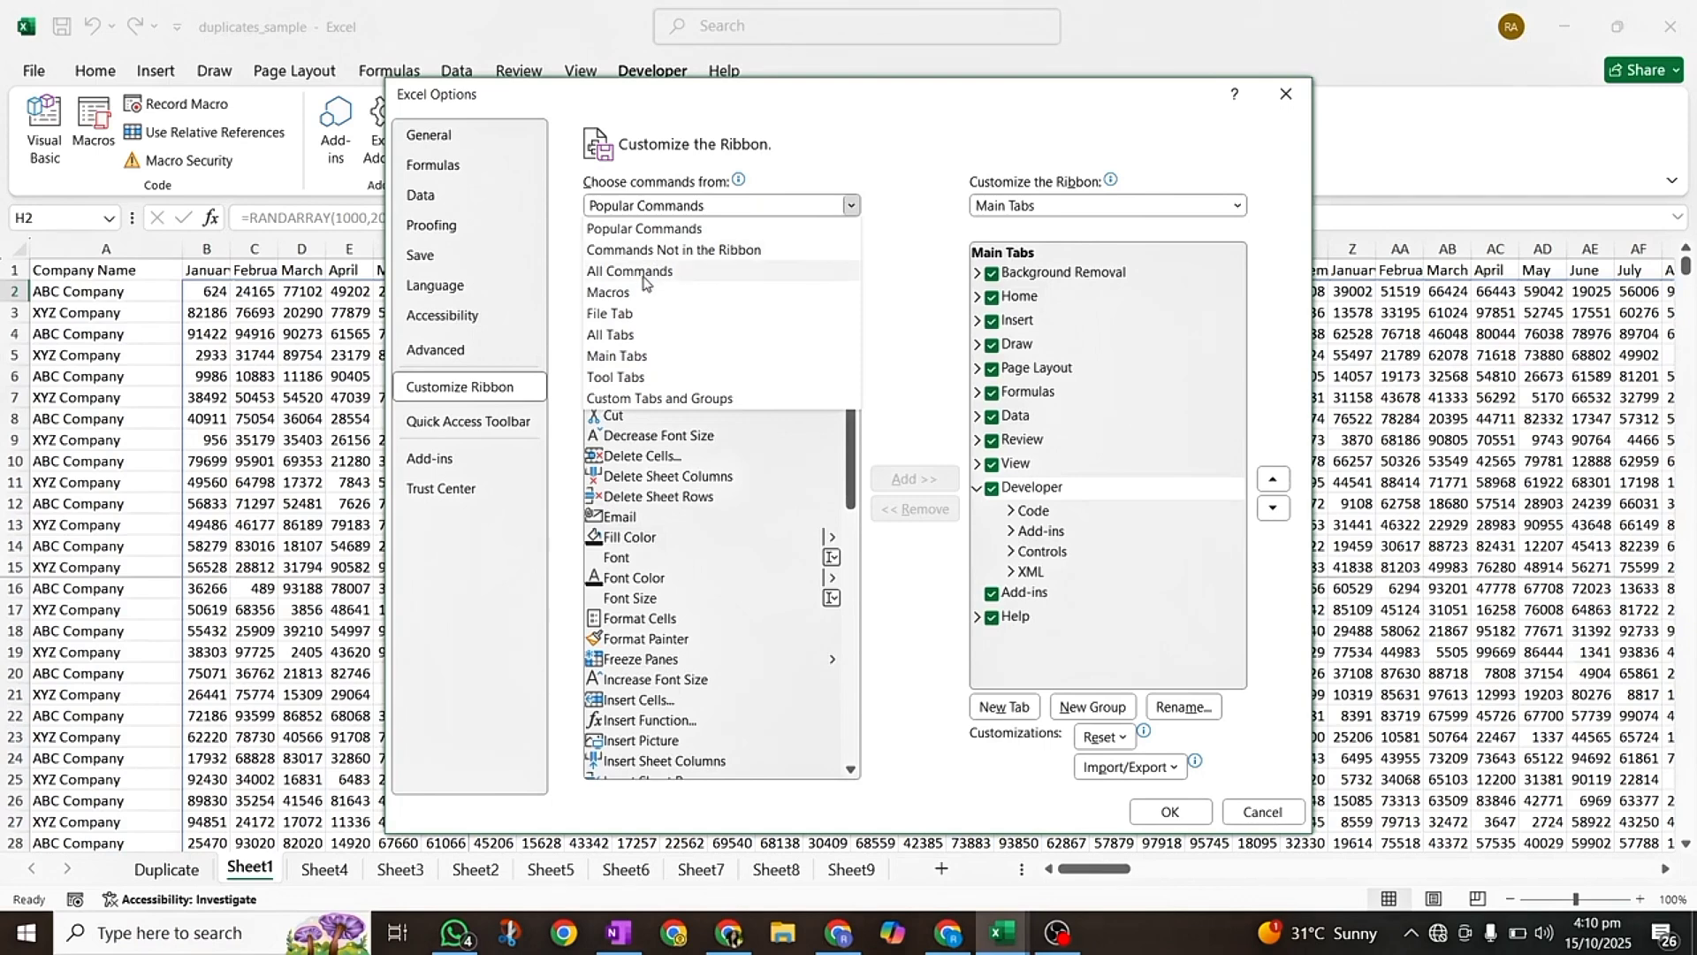
click(705, 250)
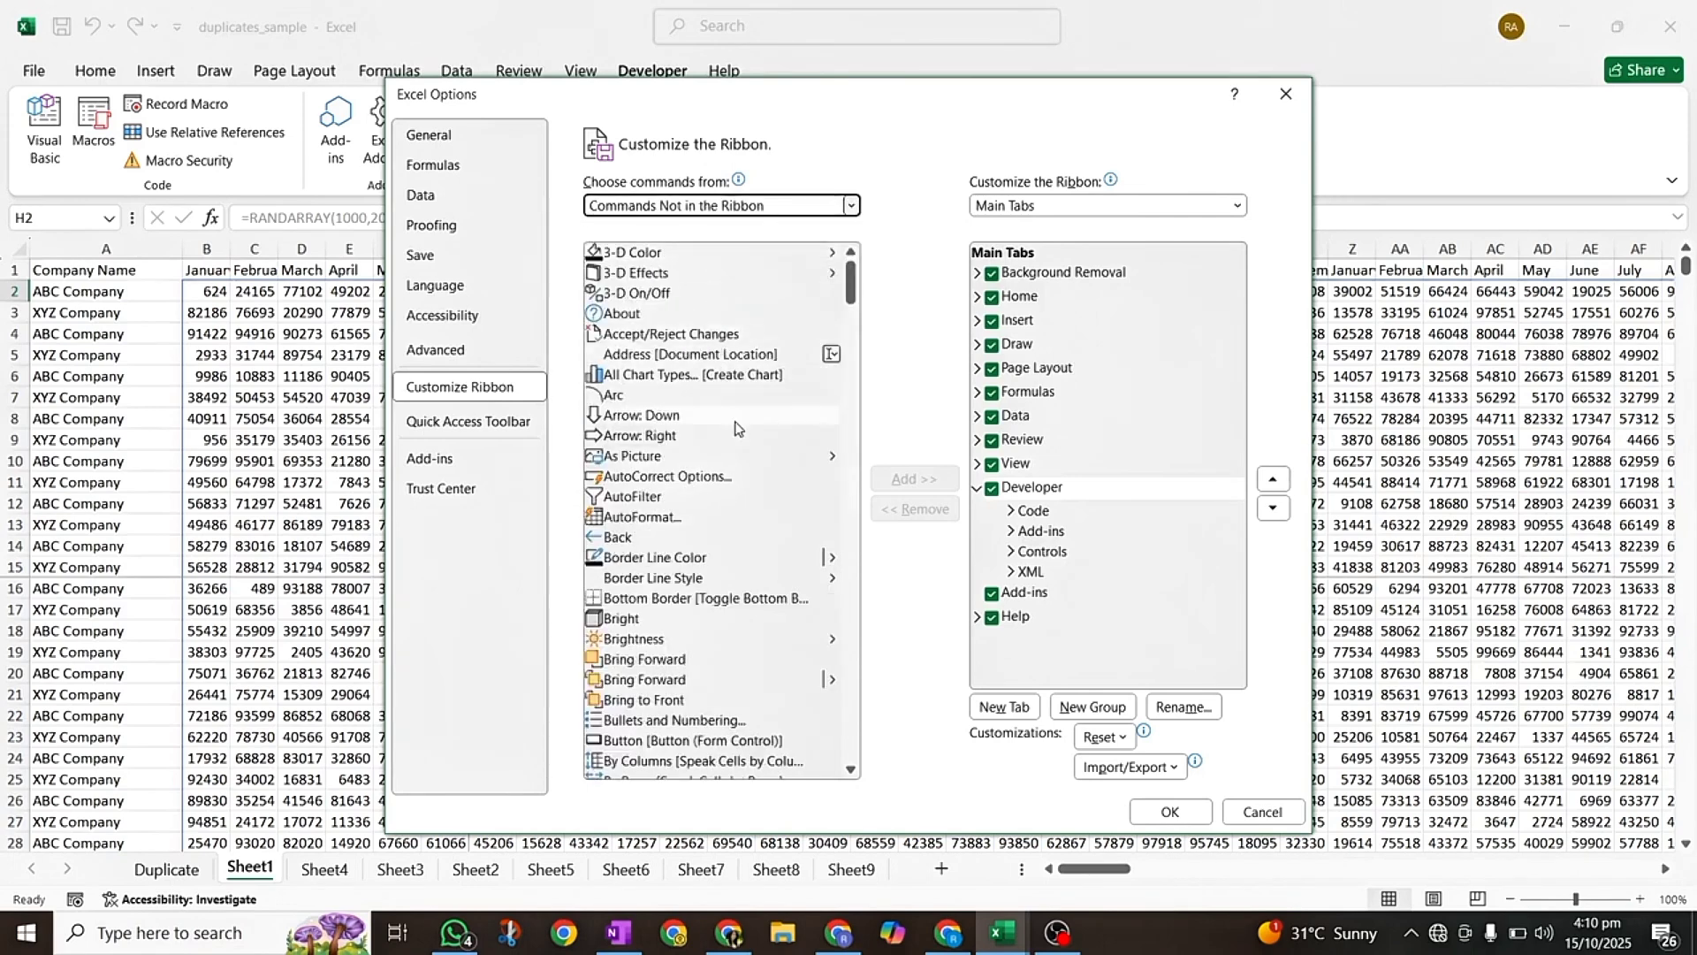
- Look through the full list of commands not in the ribbon to find the Save command
scroll(734, 429, down, 2)
scroll(734, 429, down, 10)
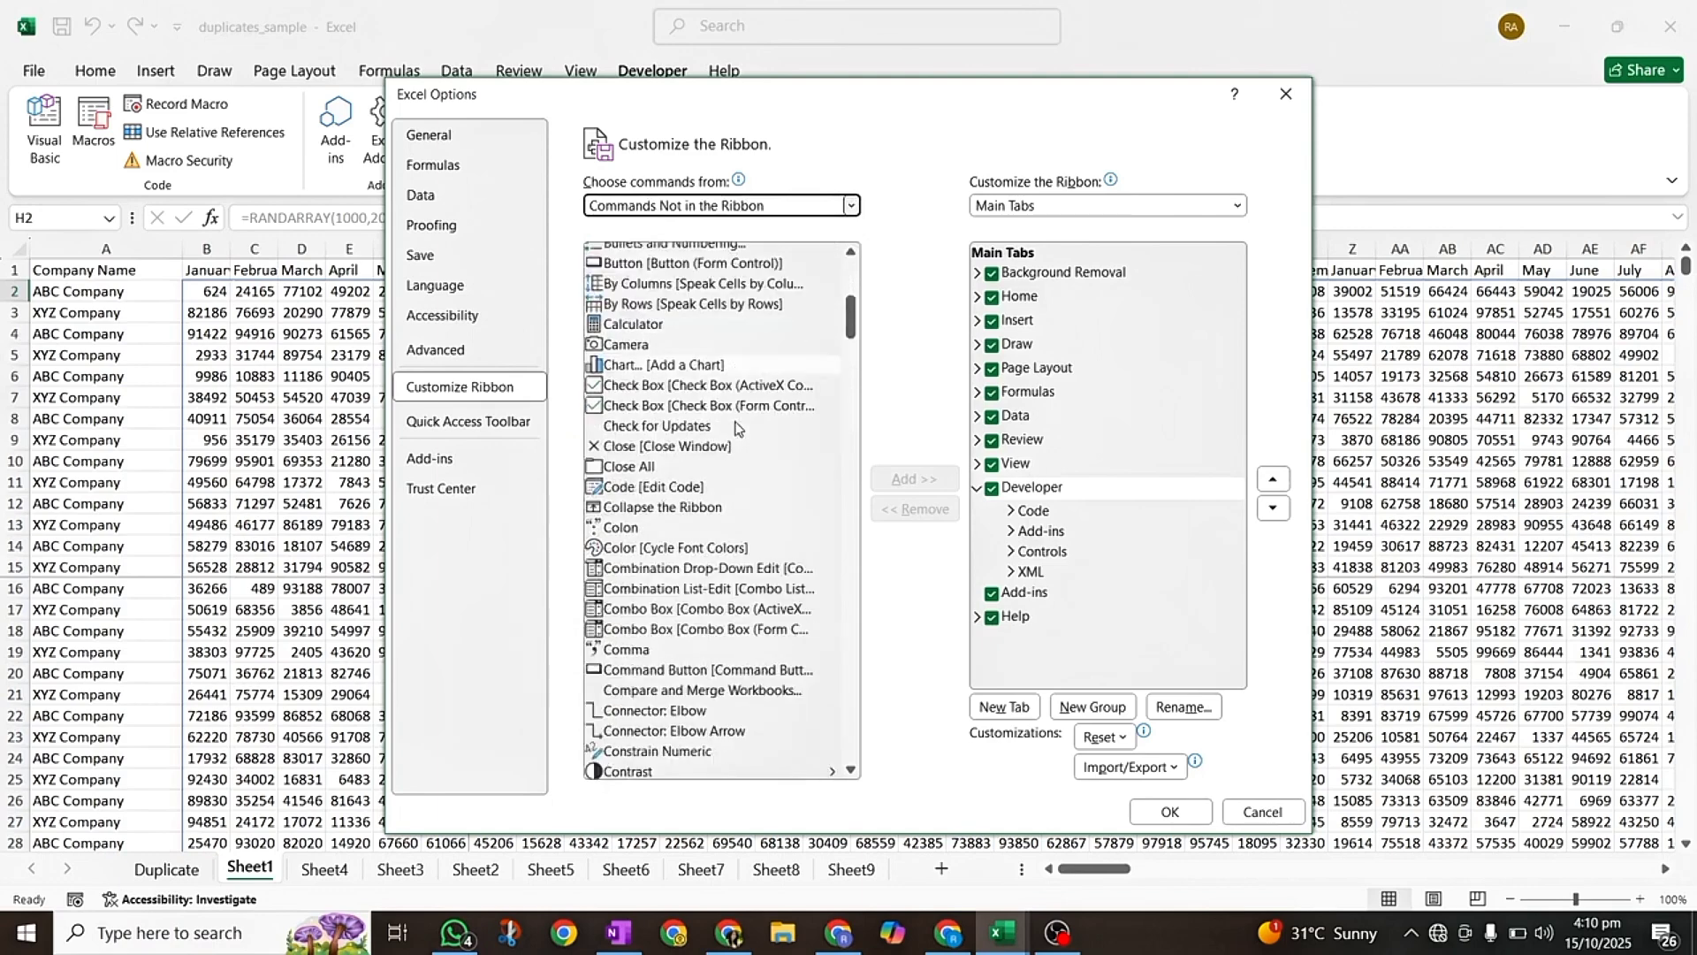
scroll(735, 429, down, 15)
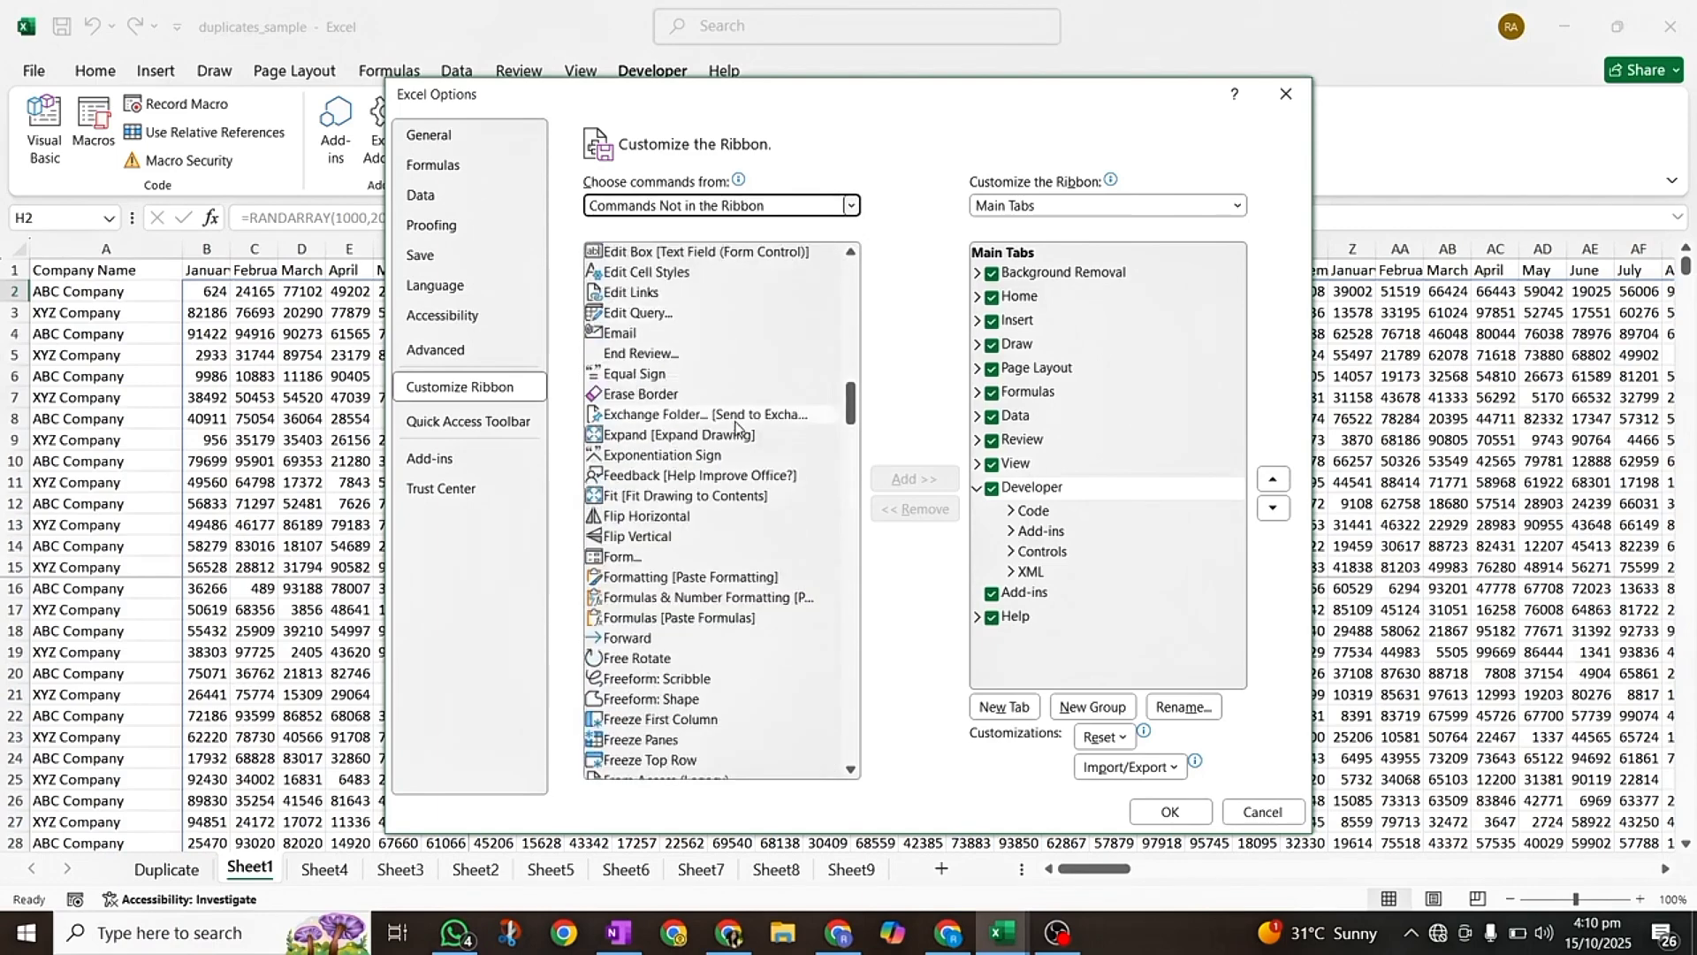
scroll(735, 429, down, 20)
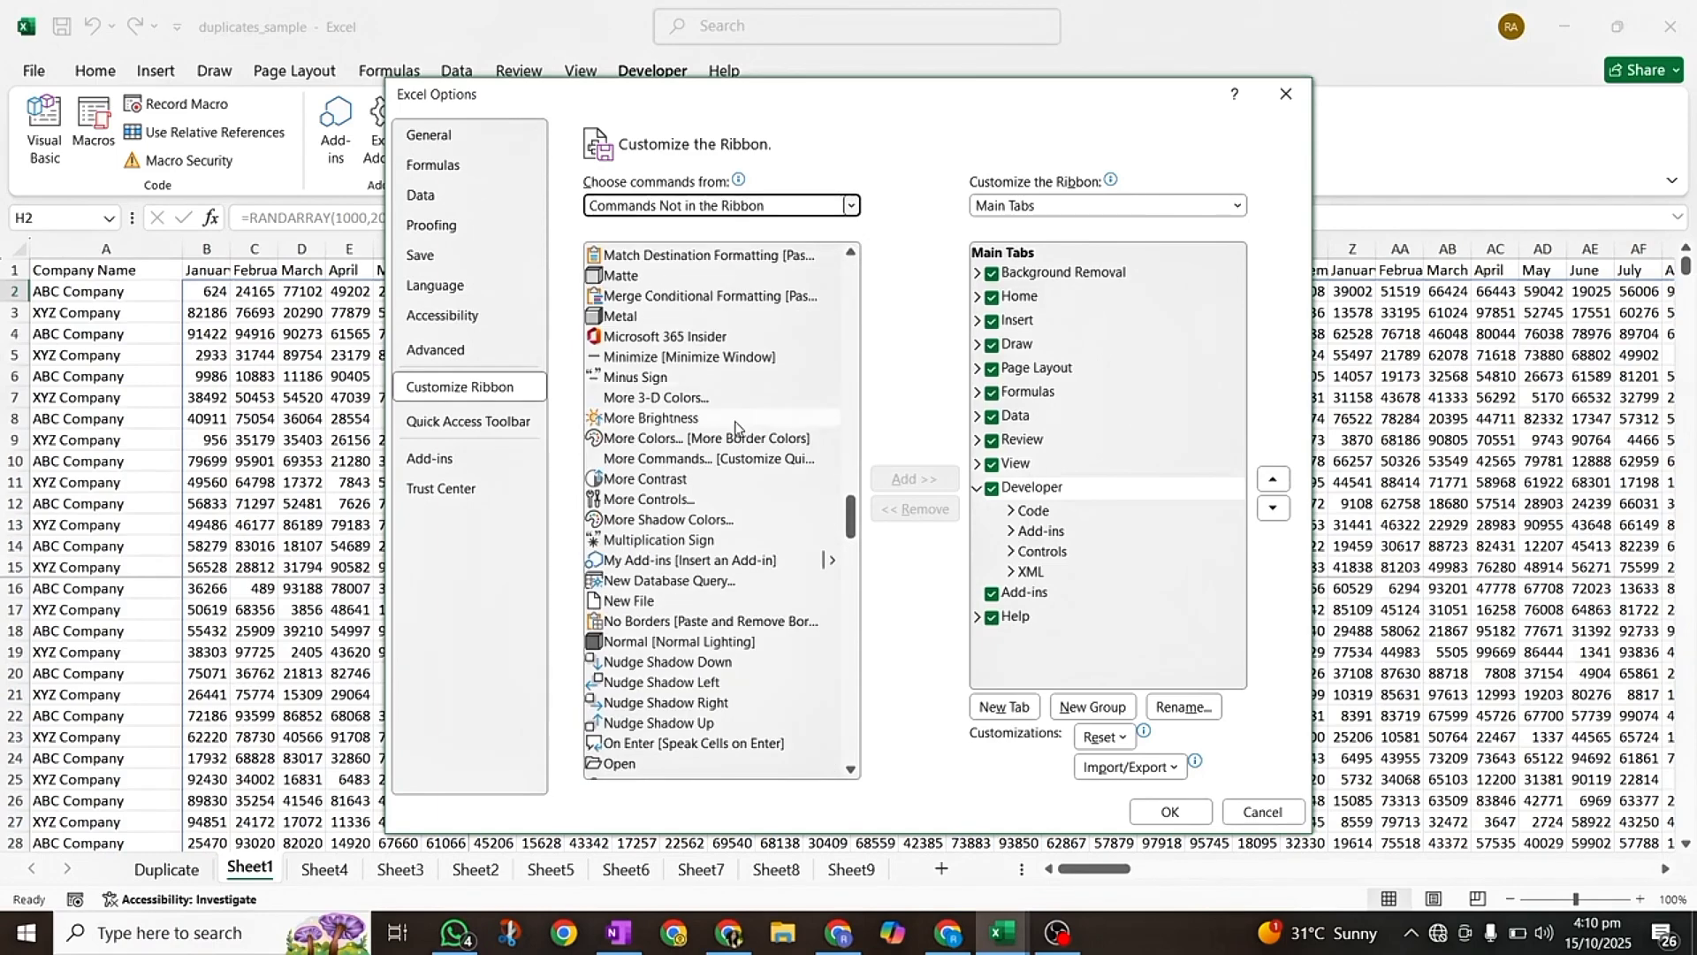
scroll(735, 429, down, 20)
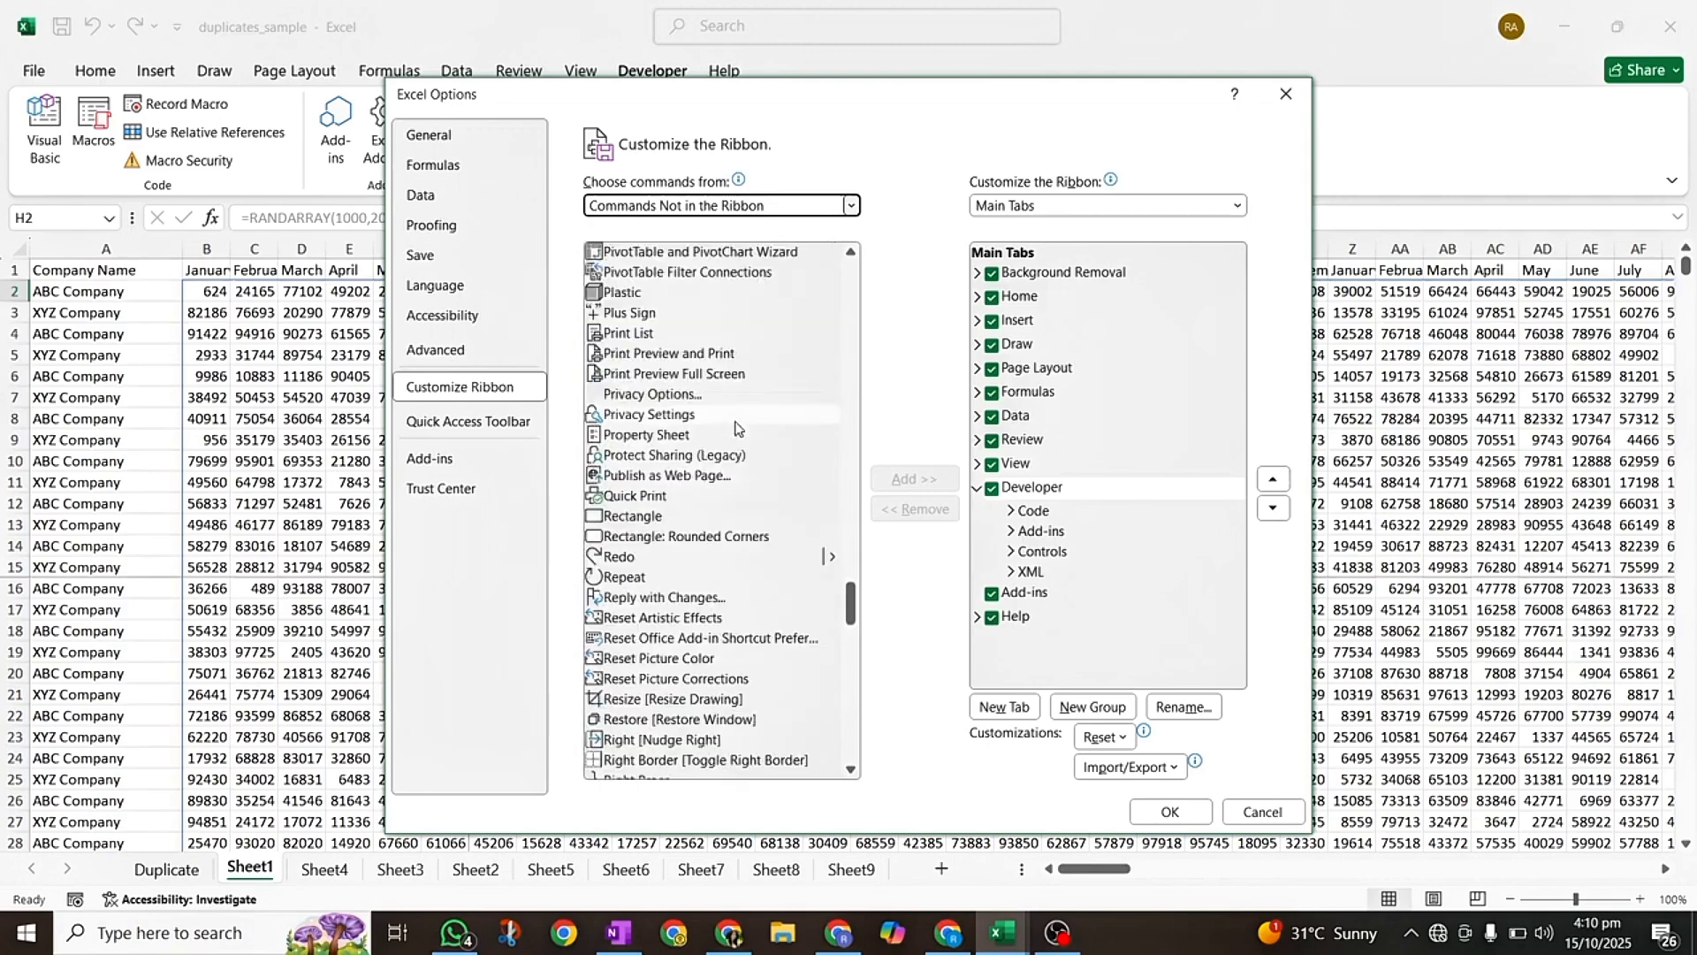
scroll(734, 428, down, 20)
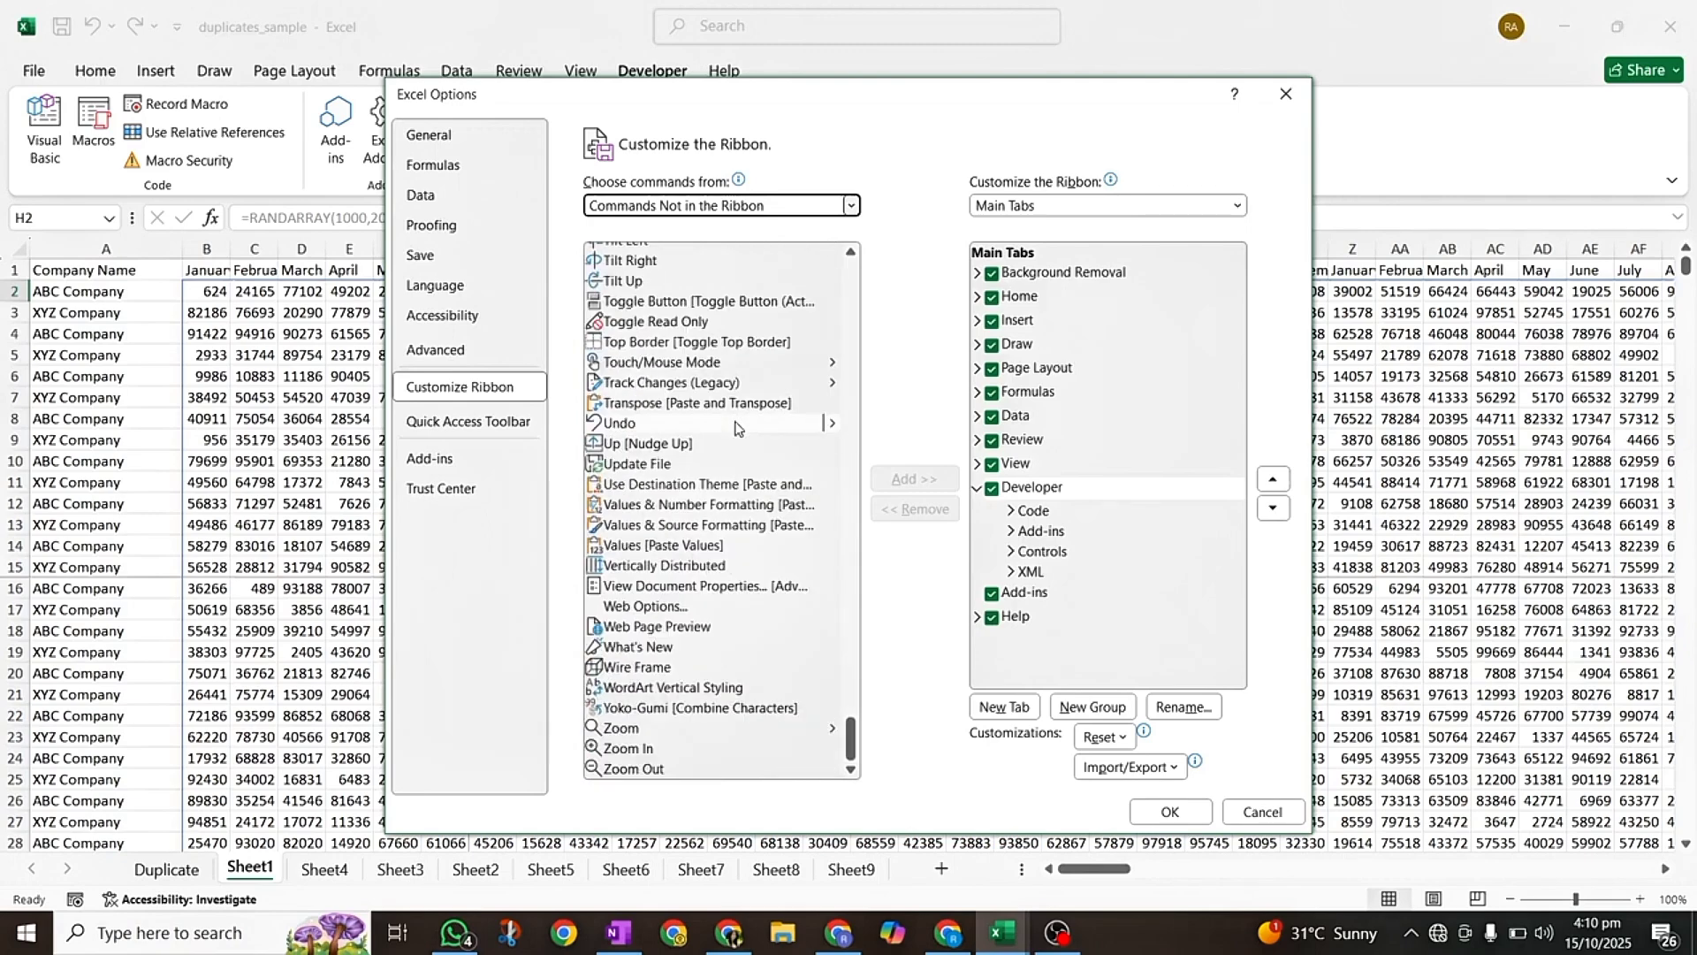
scroll(735, 429, up, 4)
scroll(735, 429, up, 5)
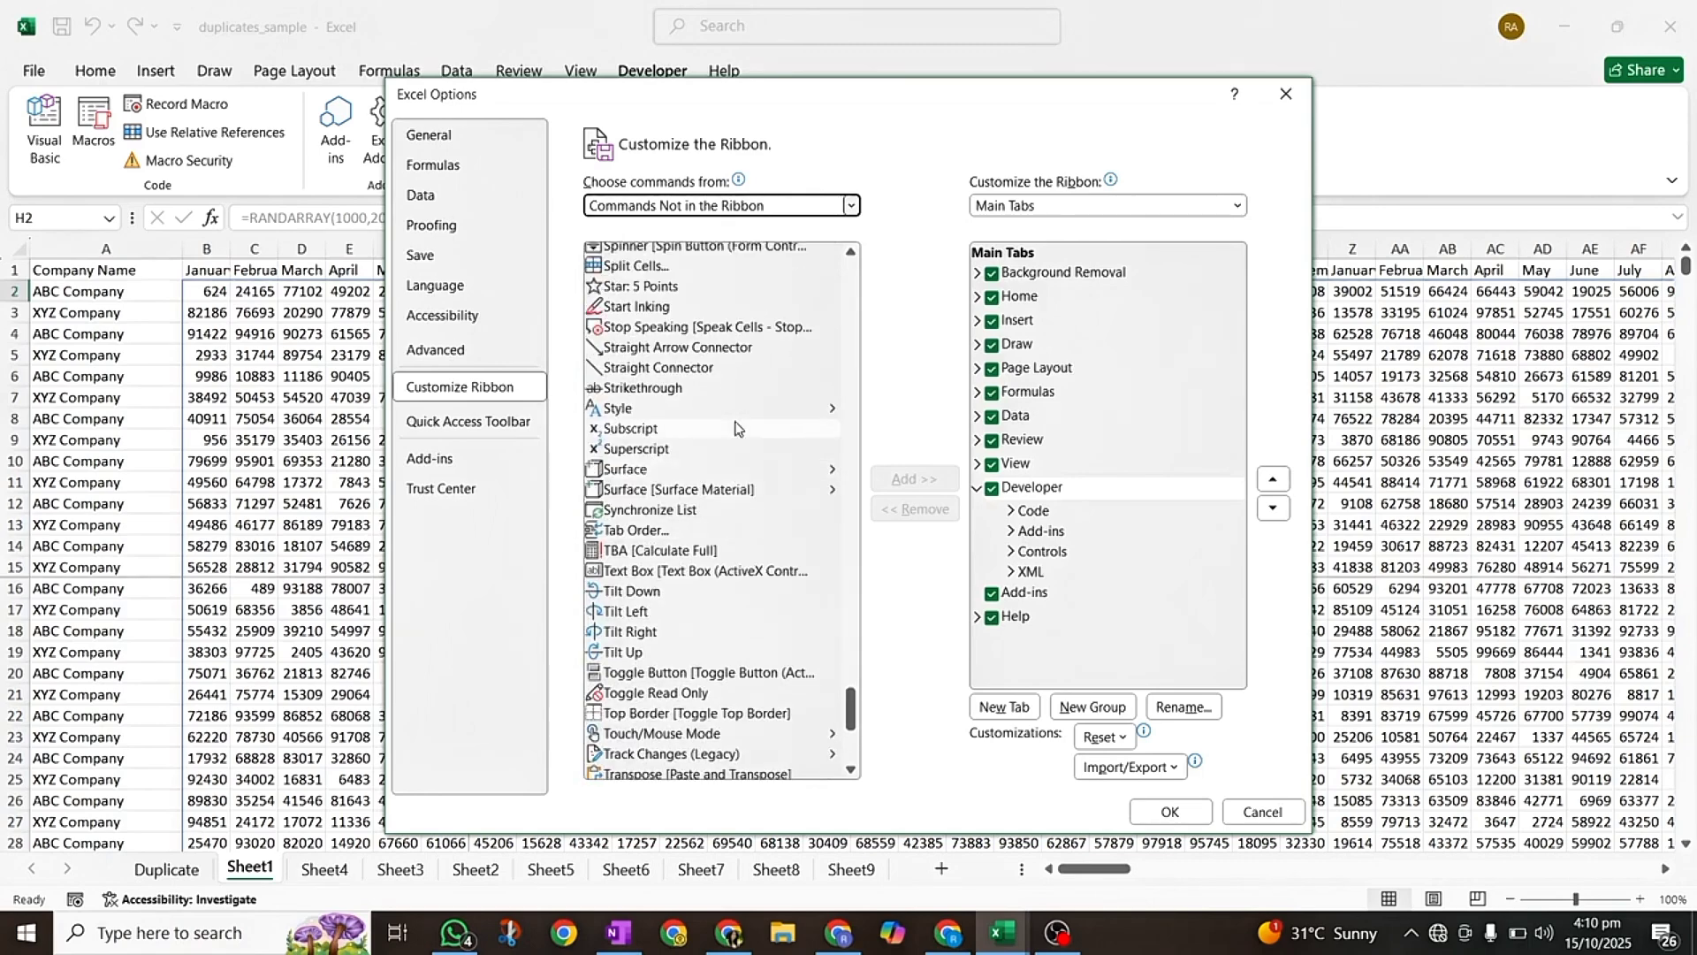
scroll(734, 427, up, 7)
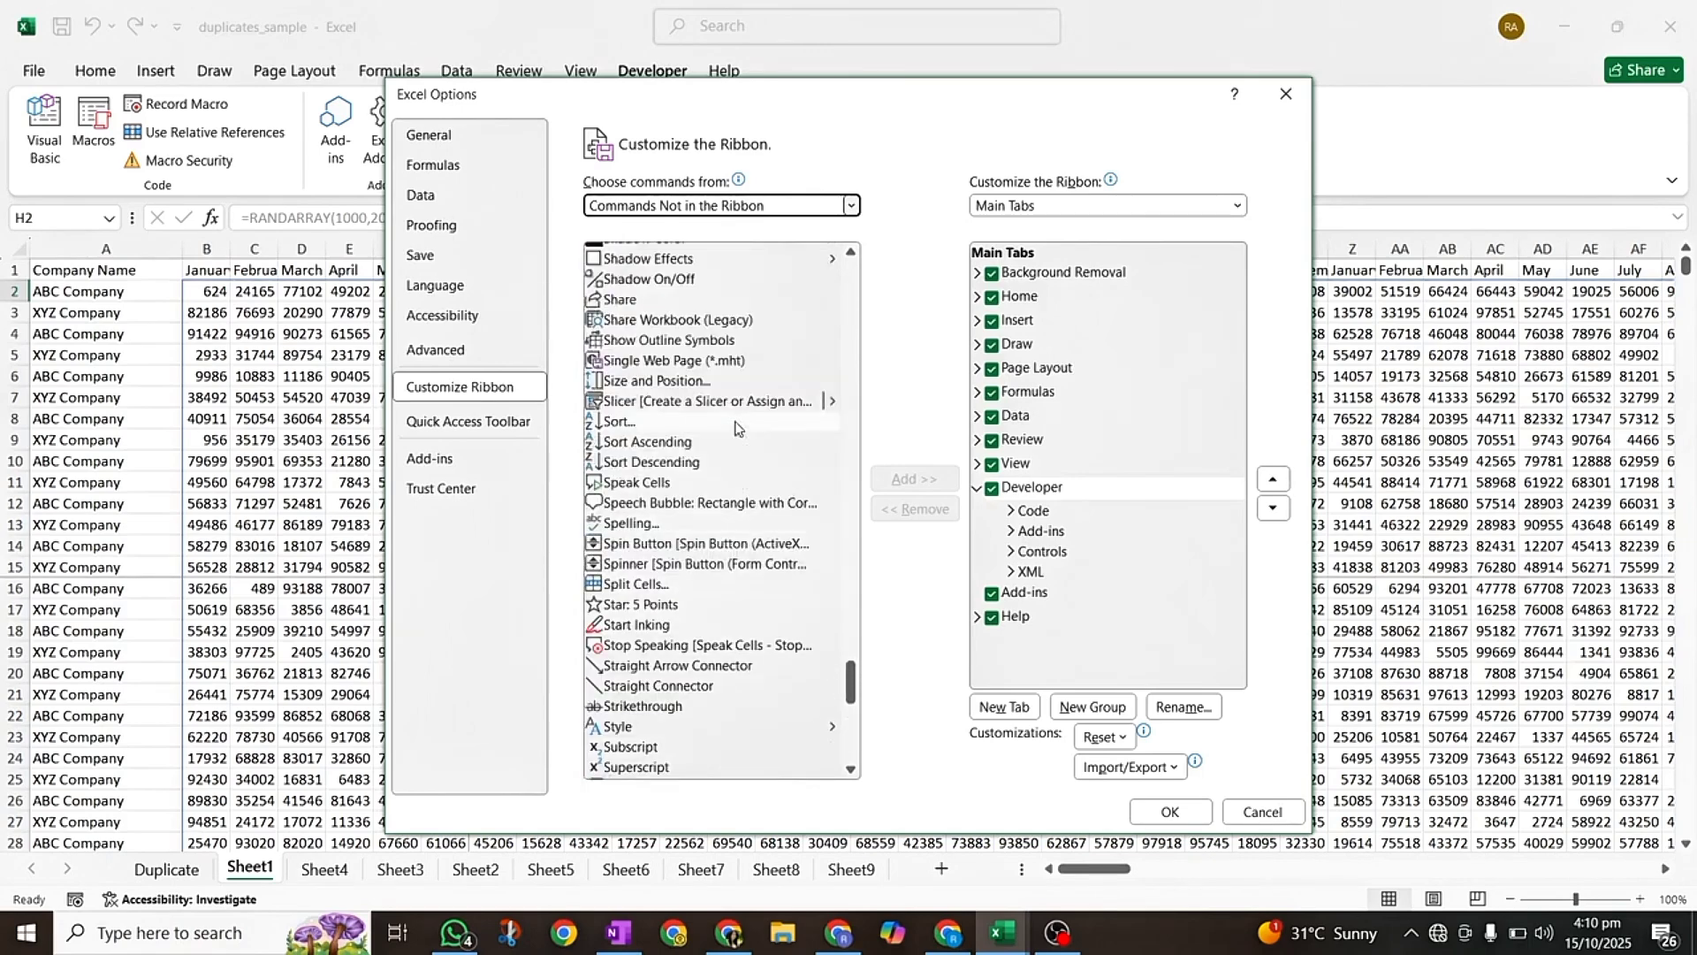
scroll(739, 428, up, 4)
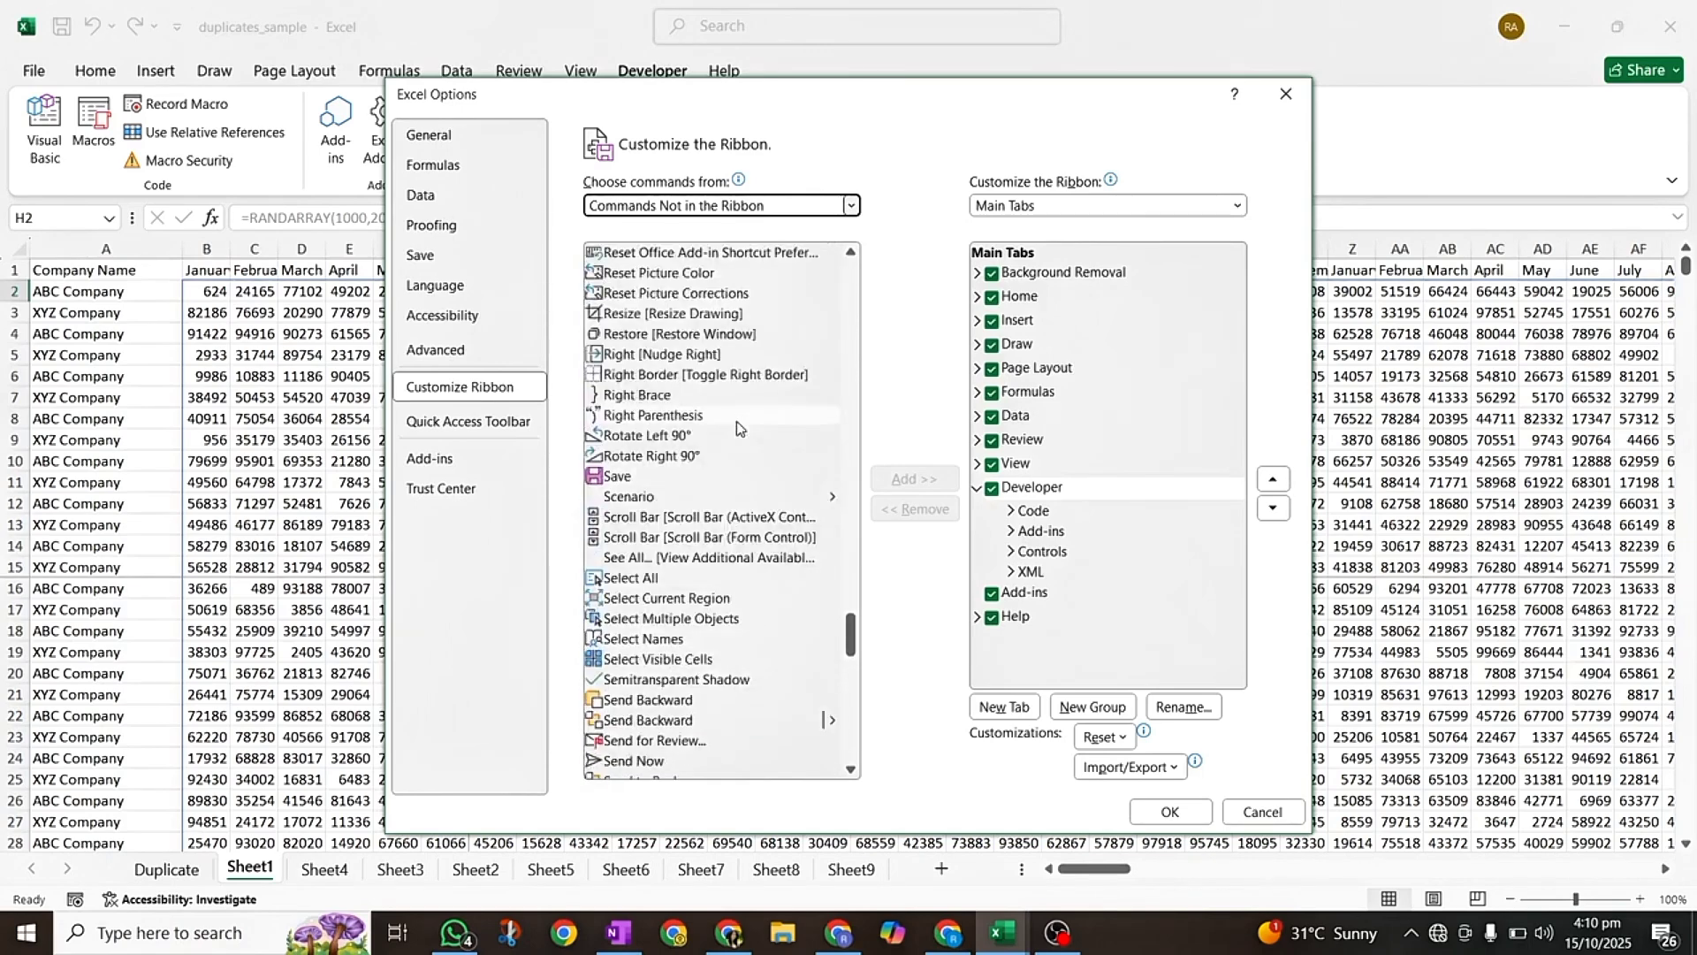
scroll(736, 421, up, 2)
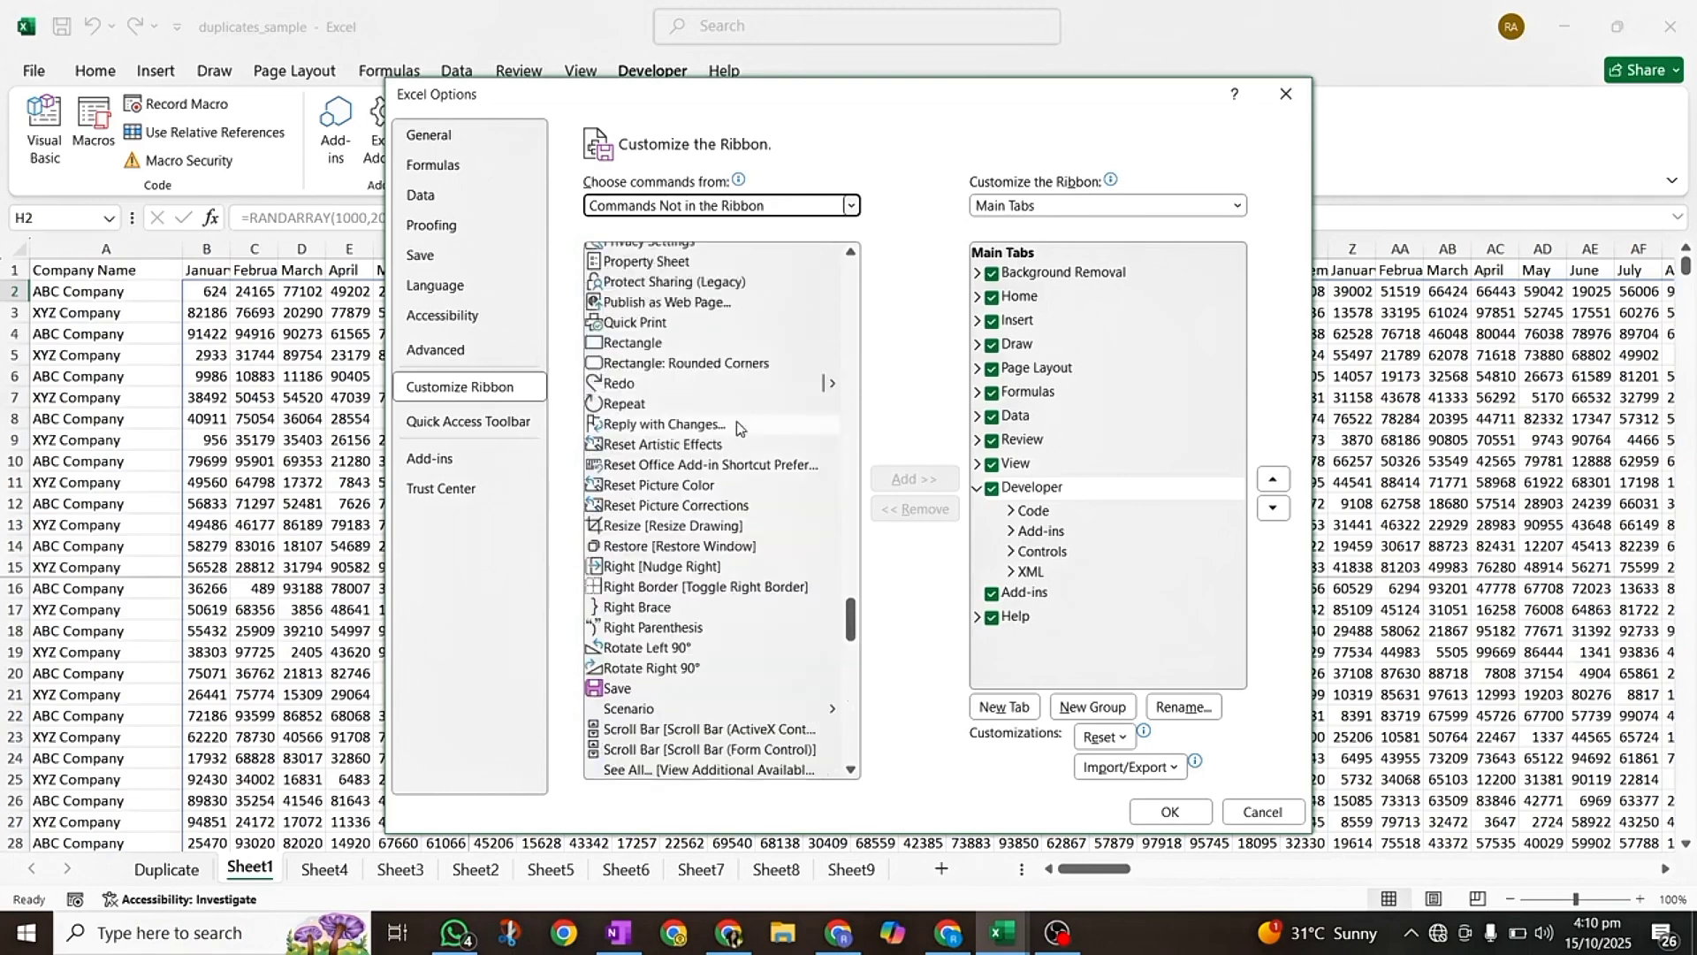
scroll(736, 421, up, 2)
scroll(735, 421, down, 2)
scroll(735, 420, down, 1)
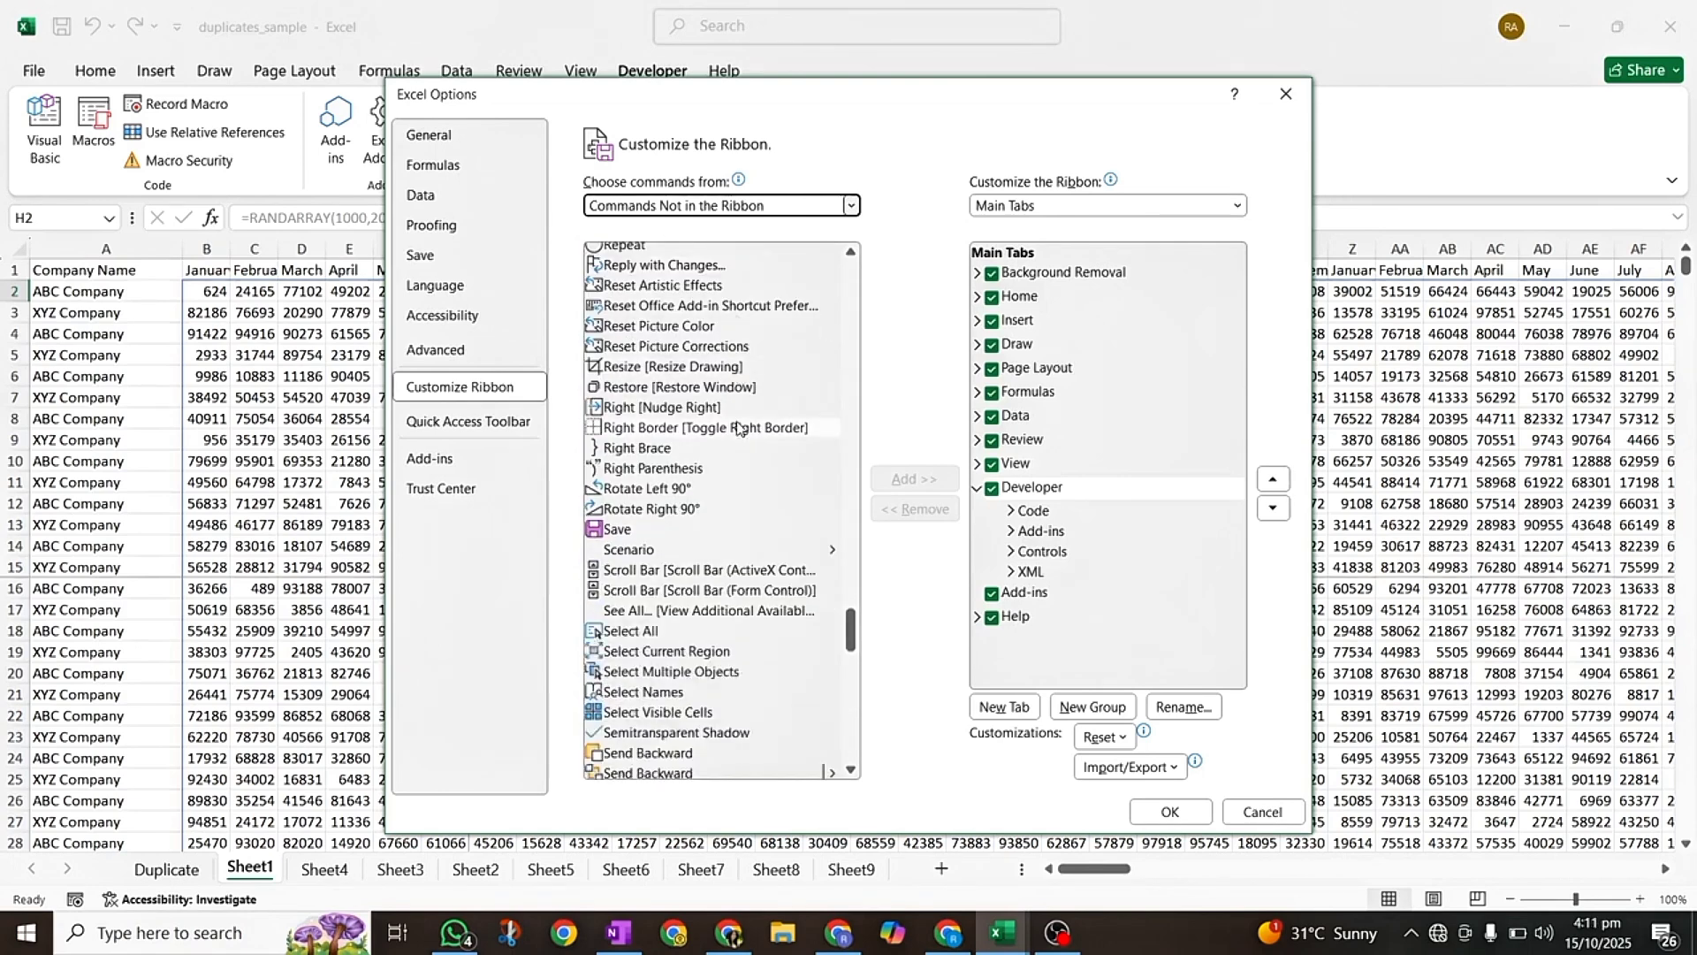
- Create a new custom group on the Developer tab, add the Save command to it, and apply the ribbon customization
click(604, 530)
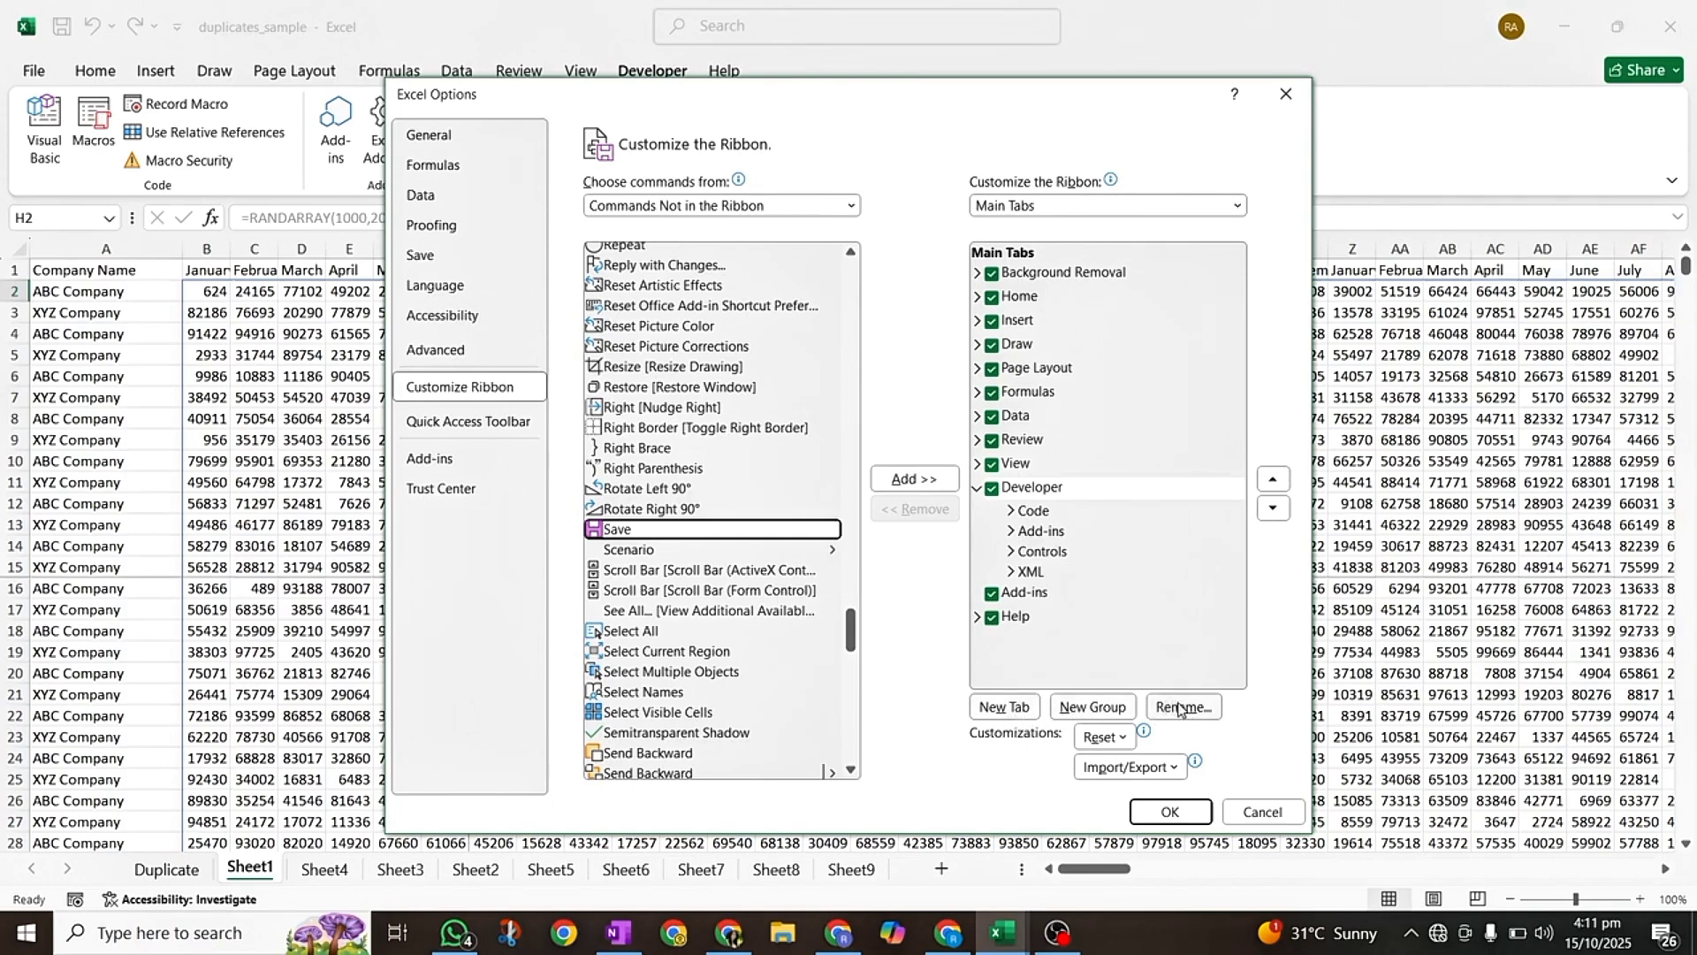
click(1081, 711)
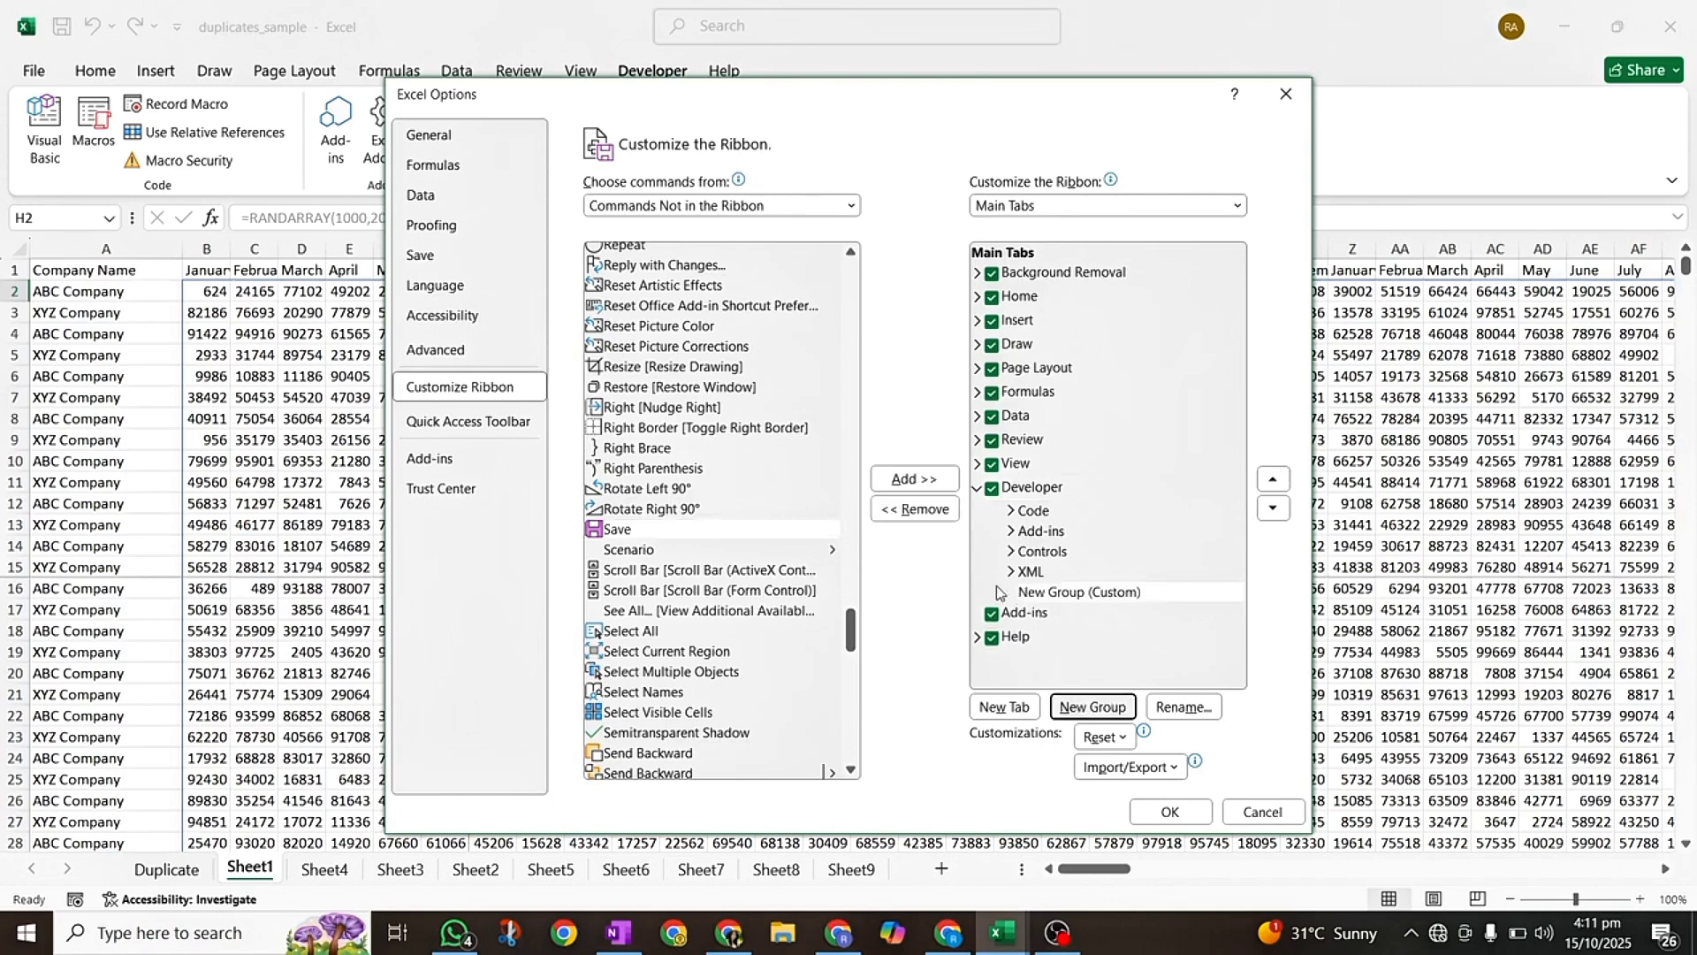
click(928, 486)
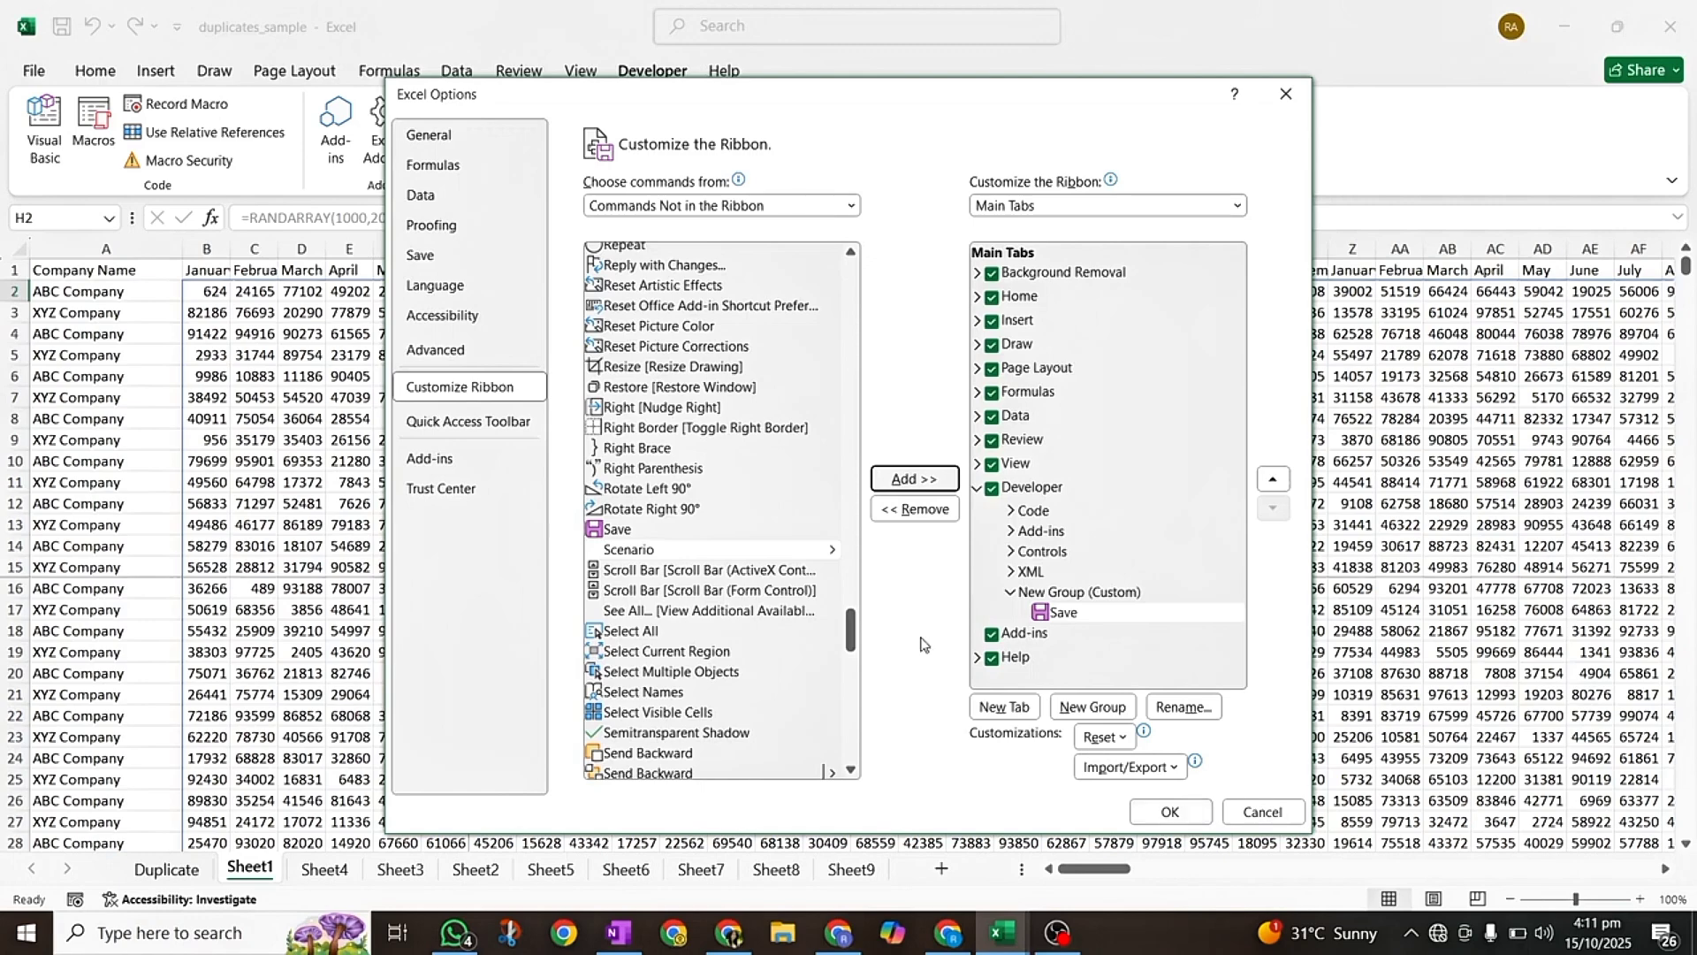
click(674, 530)
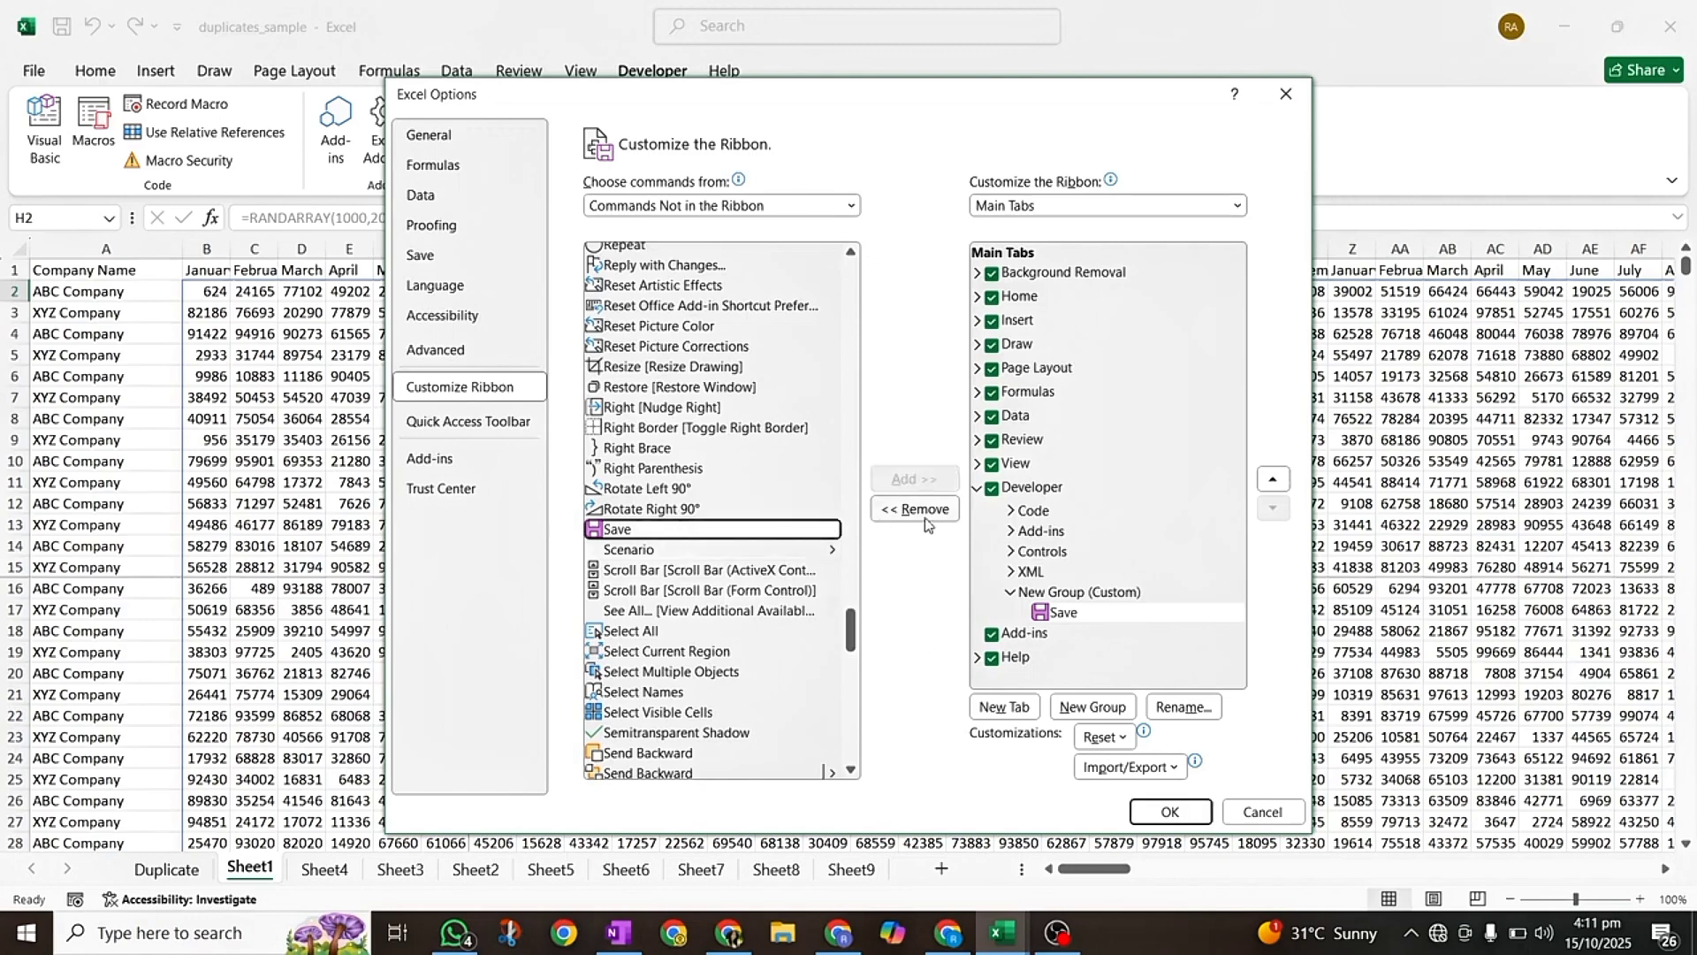
click(1171, 812)
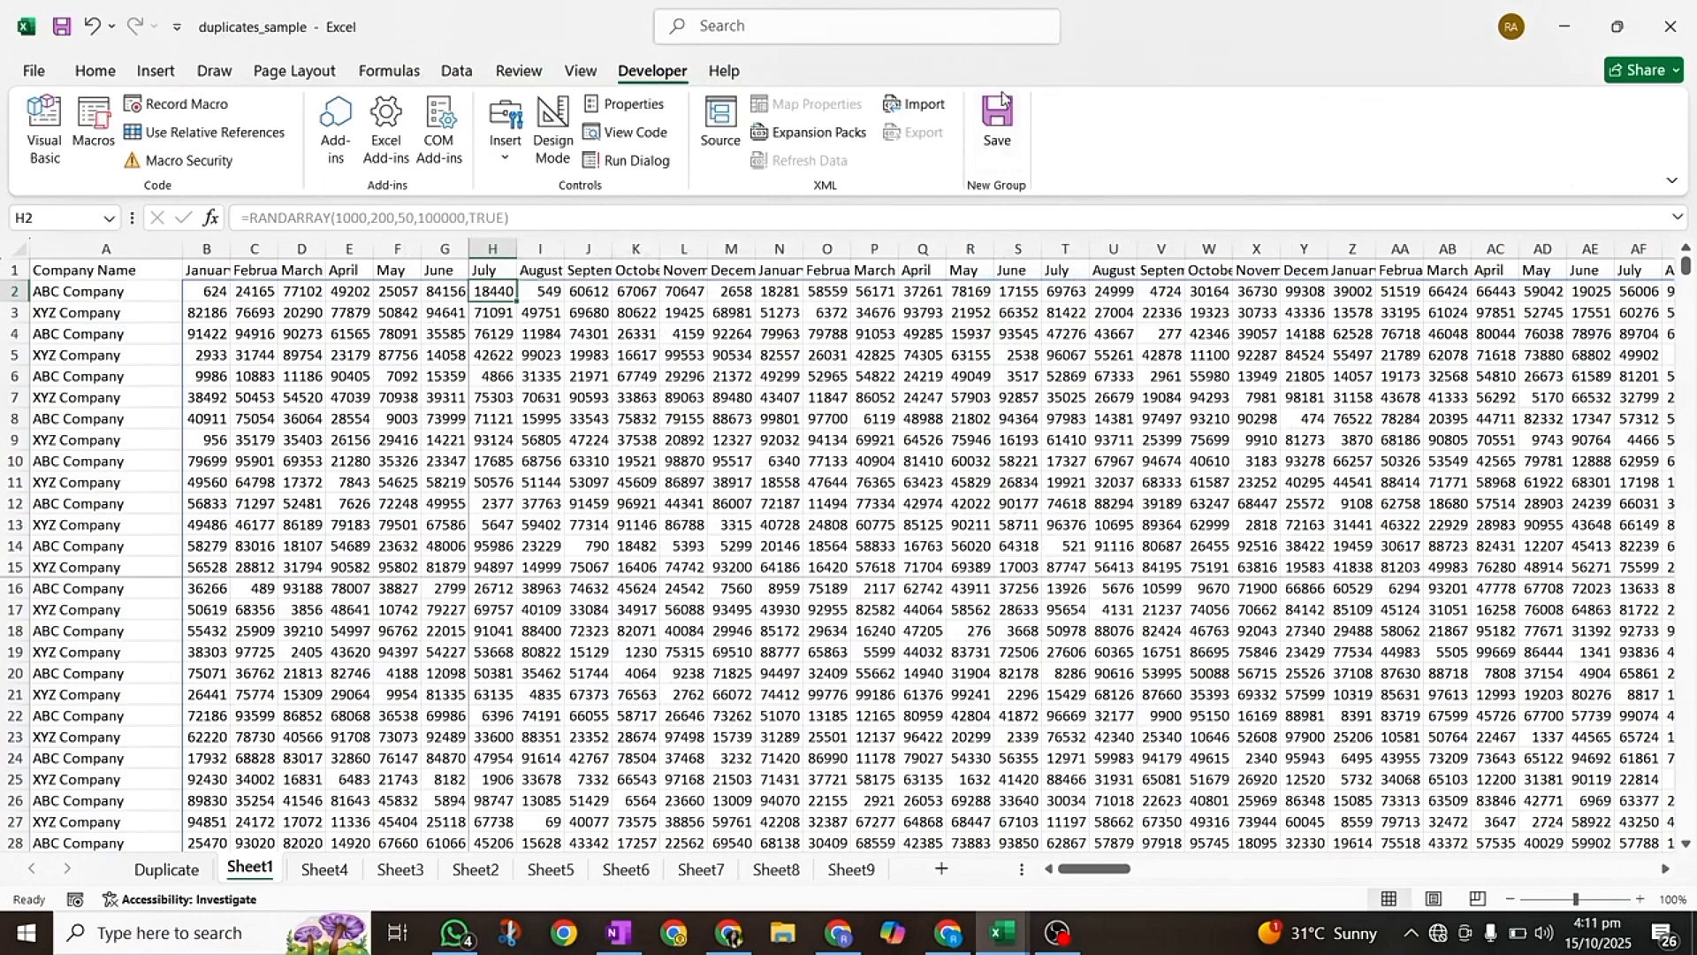
- Save the workbook with the Save command in the Developer tab's new group, choosing to keep the VB project features
click(998, 123)
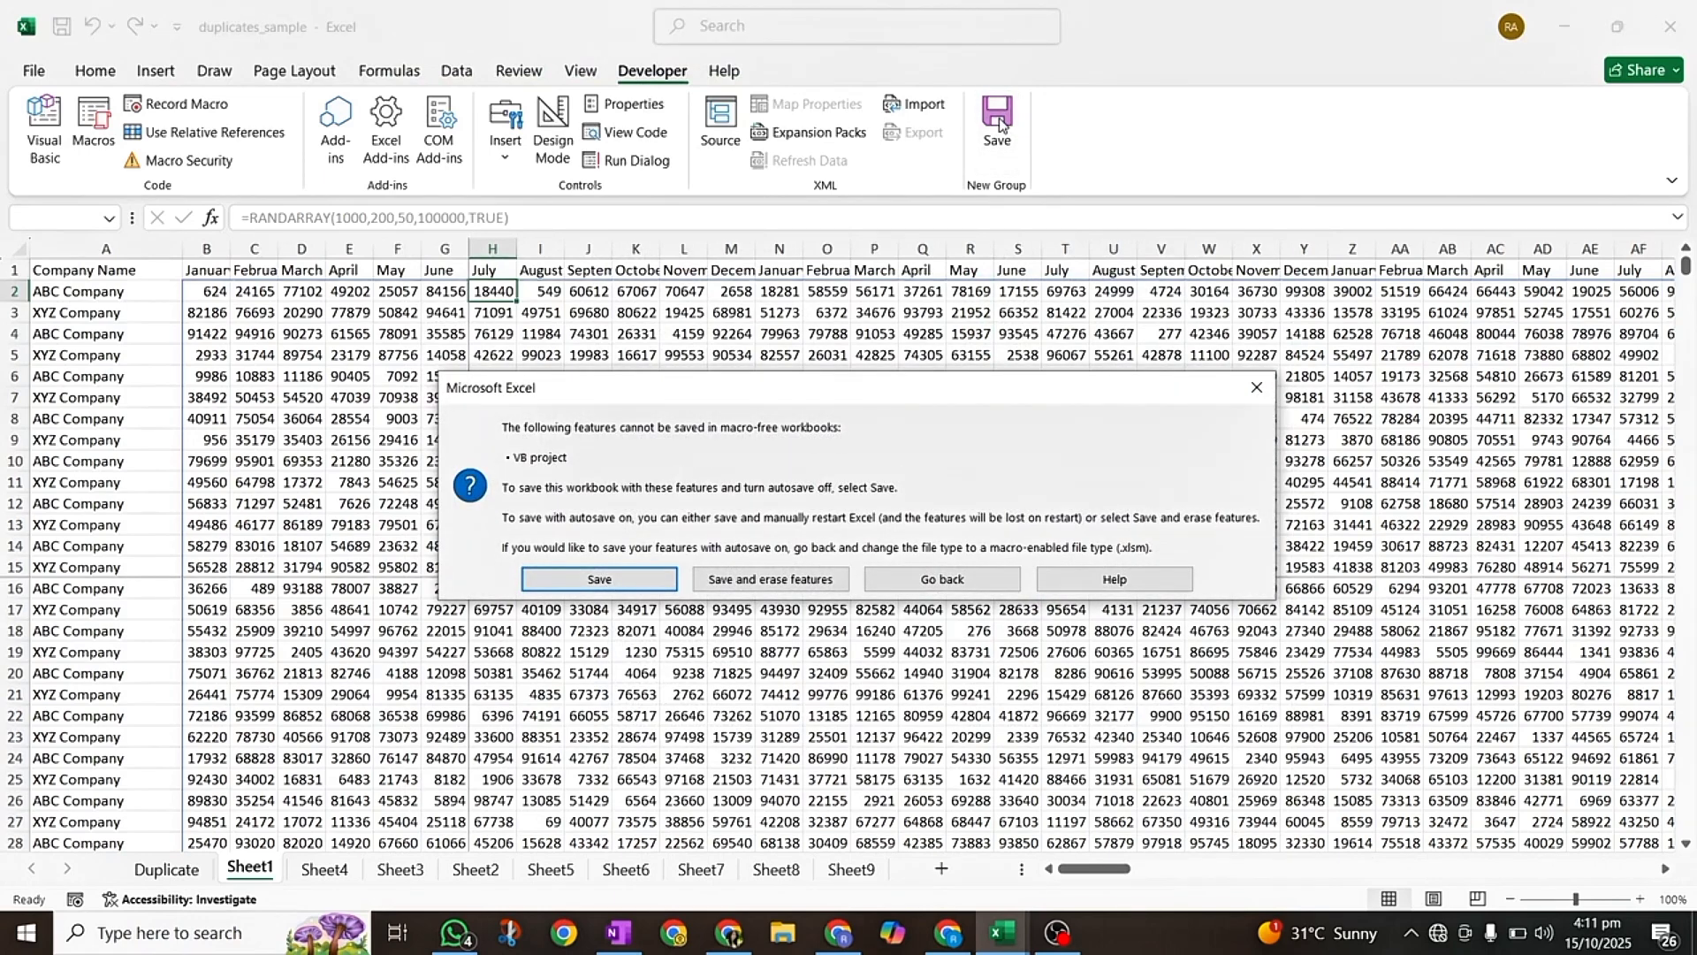
click(594, 580)
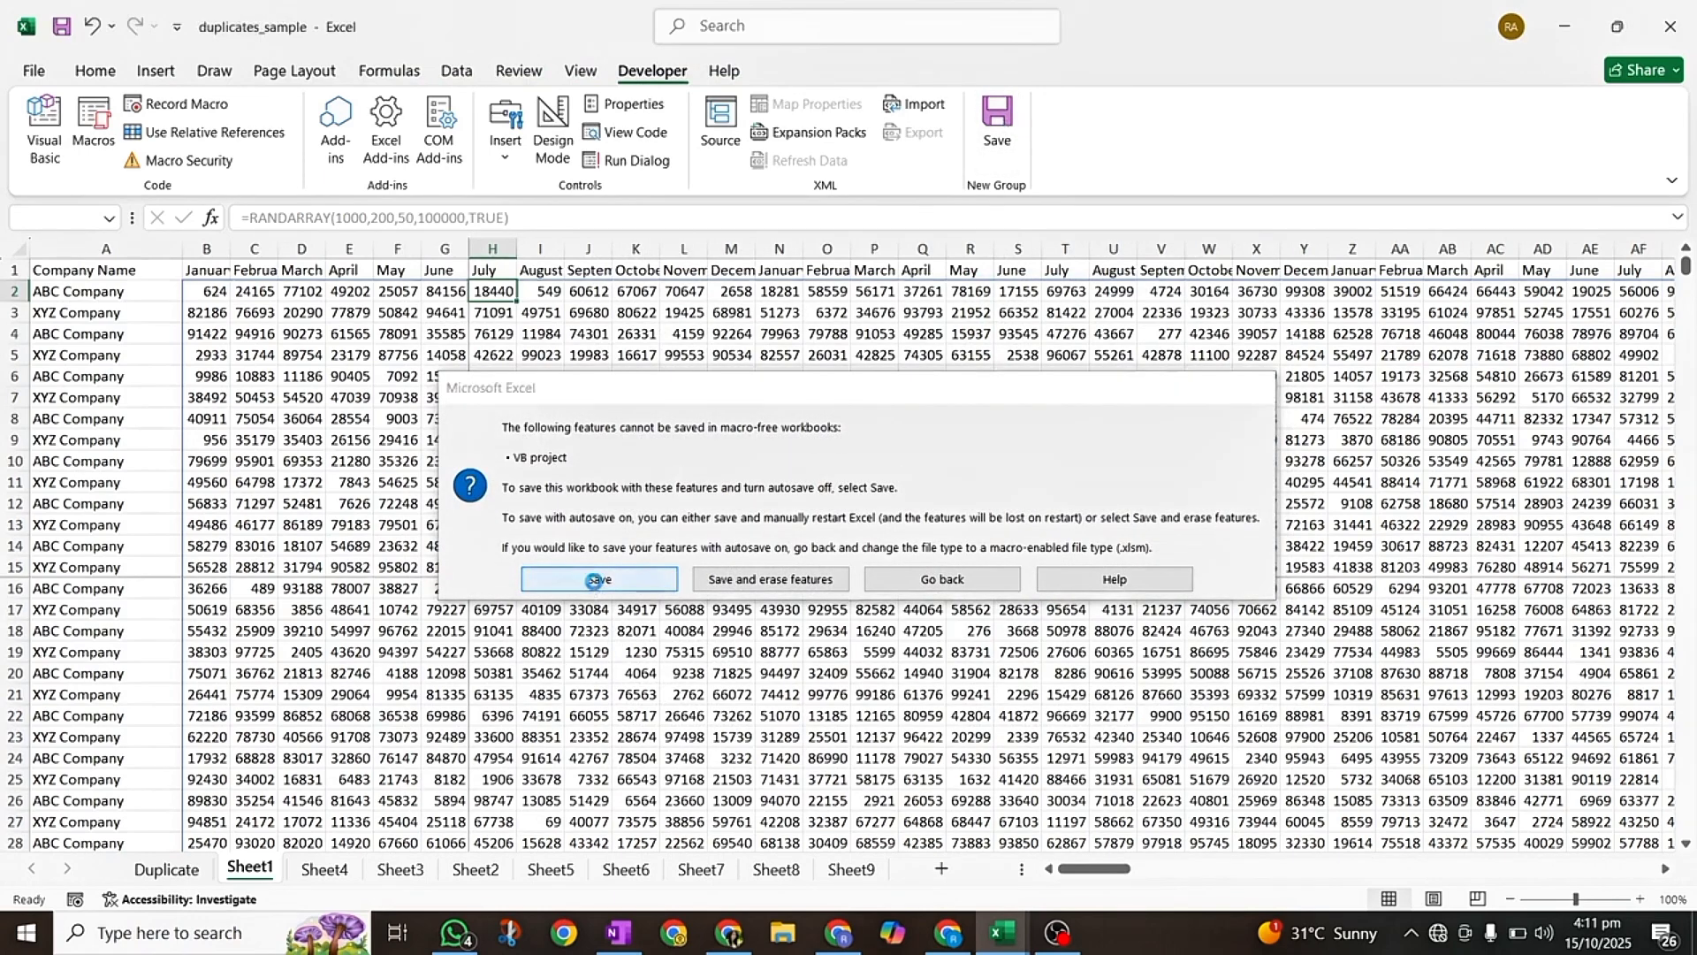